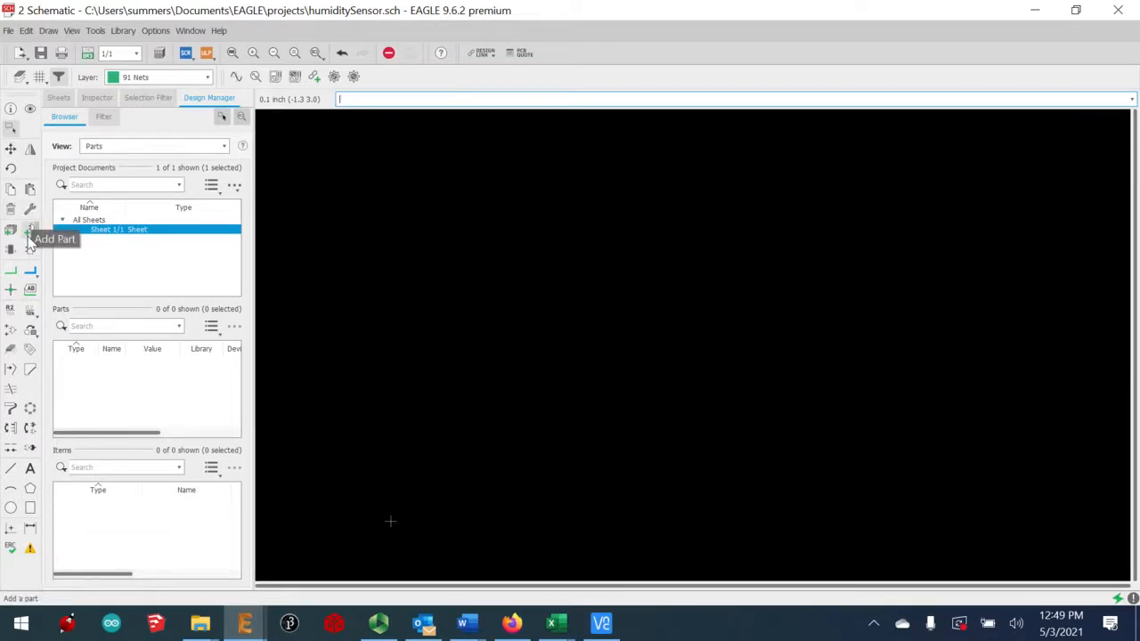
# Add the HTU31D-HUMID sensor from AJackLibrary to the schematic as part U$1
pyautogui.click(8, 30)
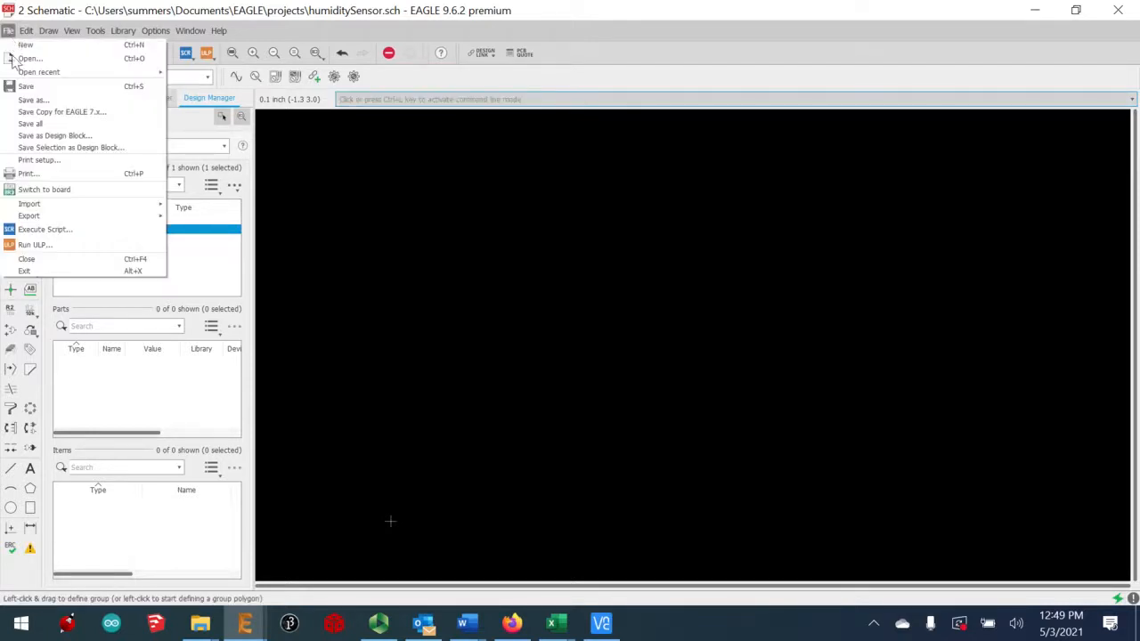
pyautogui.click(559, 254)
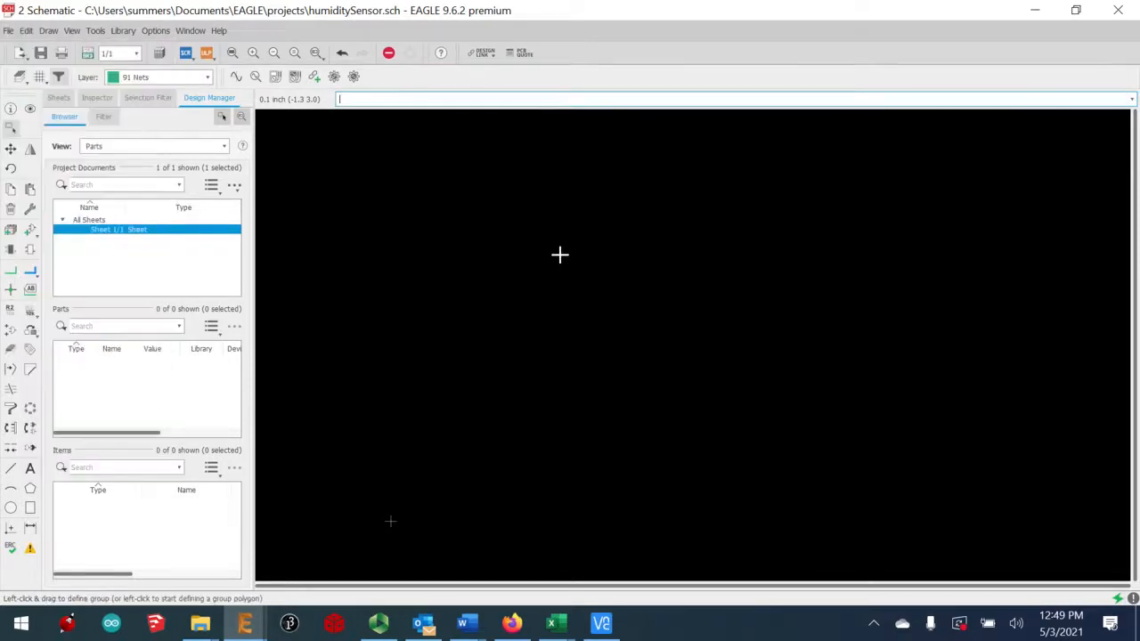
pyautogui.click(559, 255)
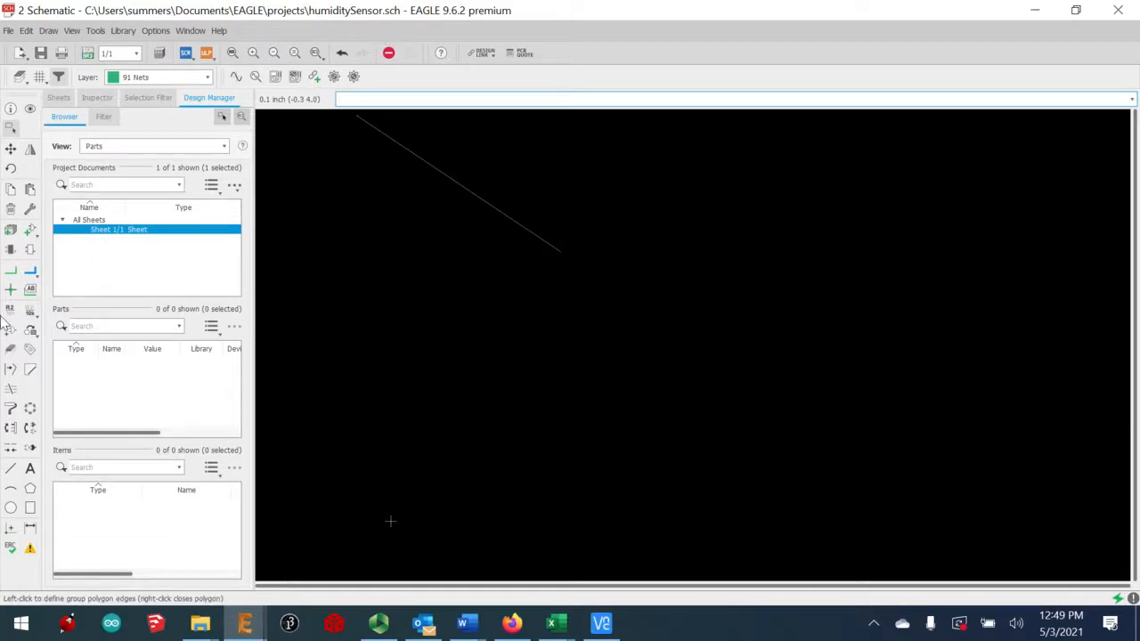
pyautogui.click(28, 234)
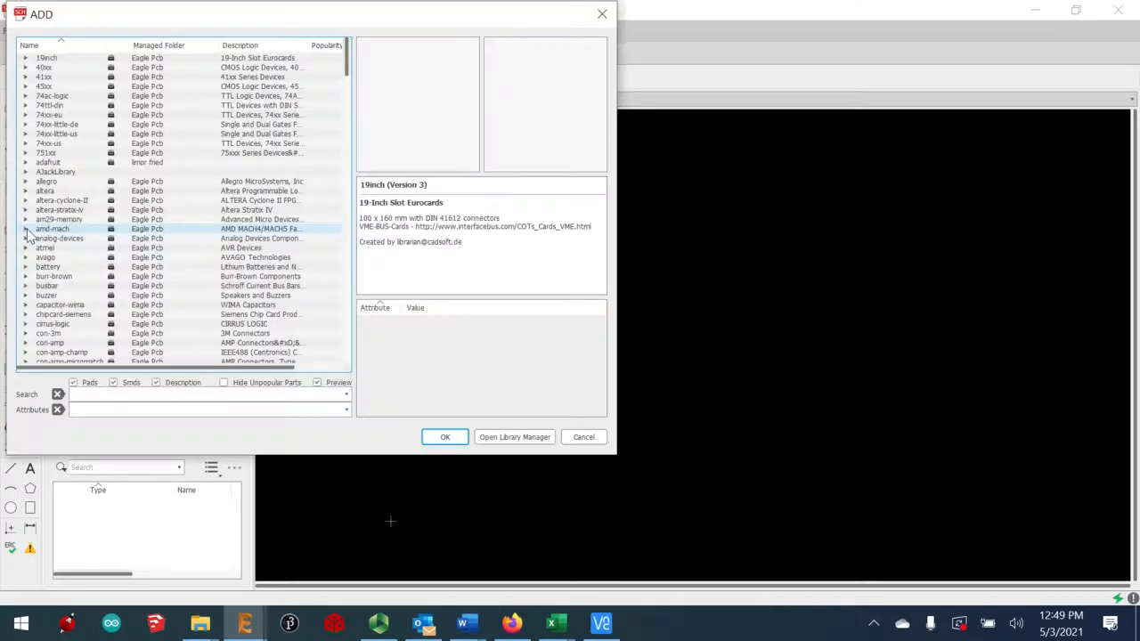
pyautogui.click(28, 174)
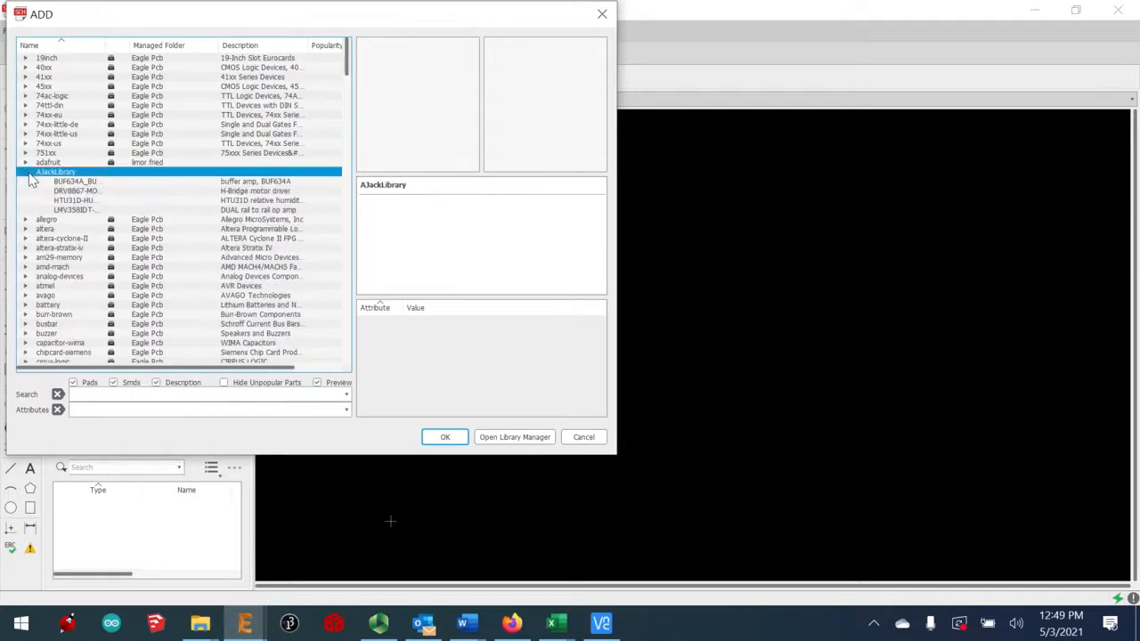
pyautogui.click(64, 204)
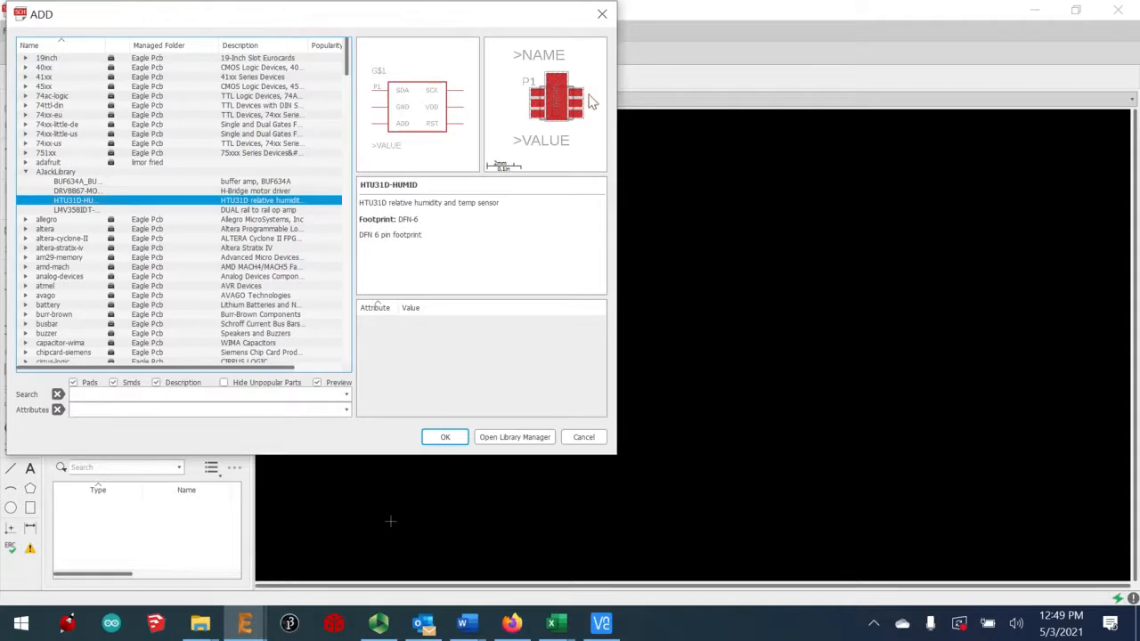
pyautogui.click(445, 437)
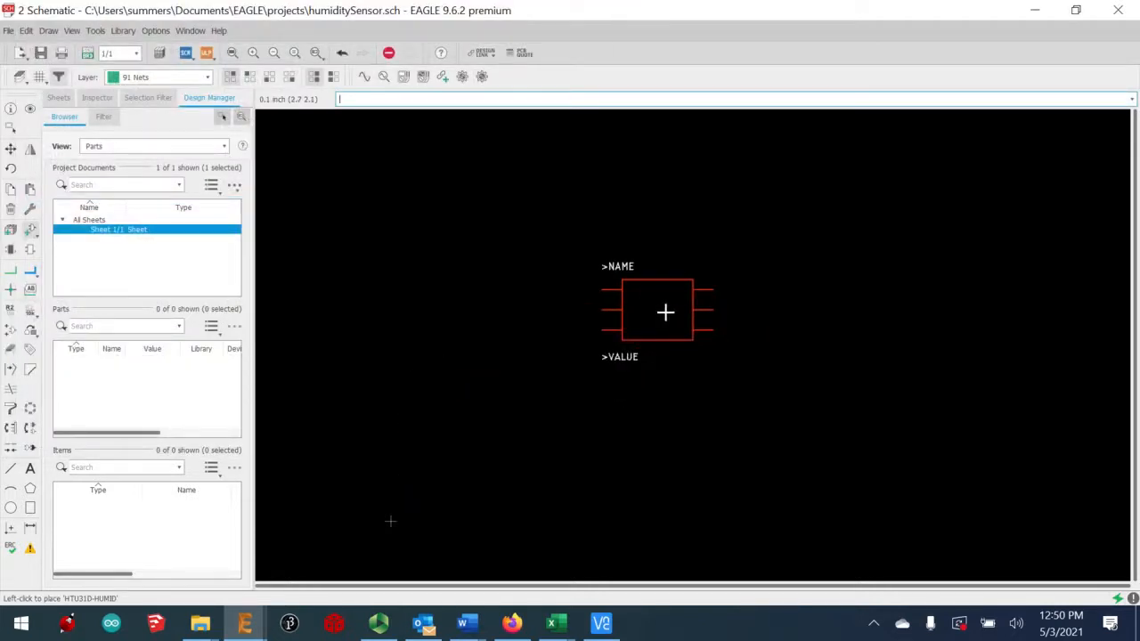
pyautogui.click(665, 312)
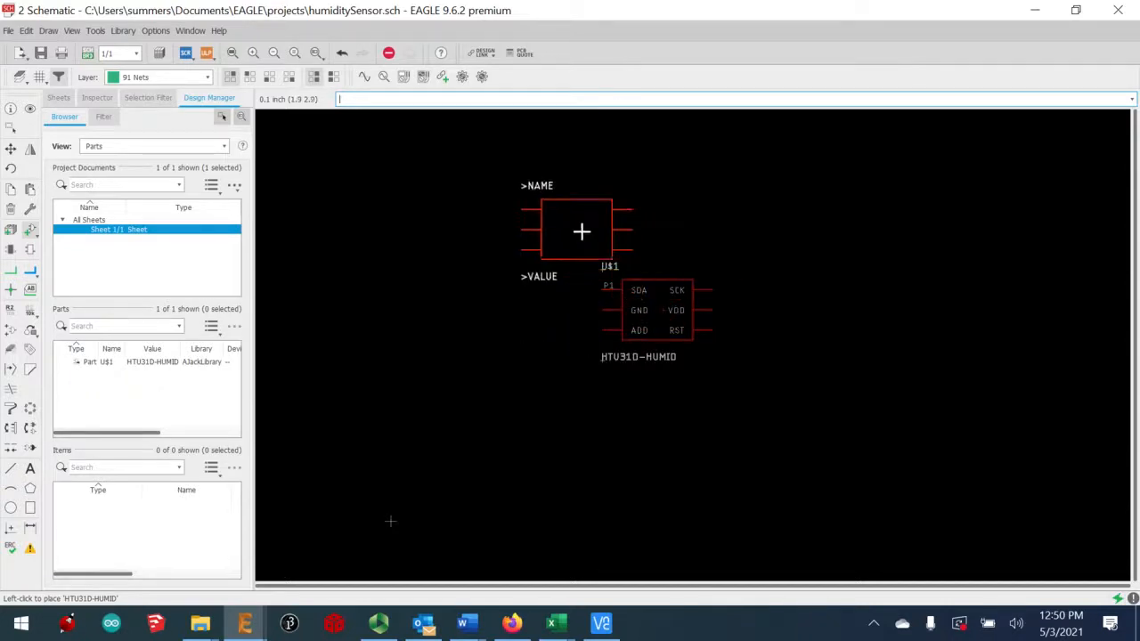
pyautogui.click(12, 157)
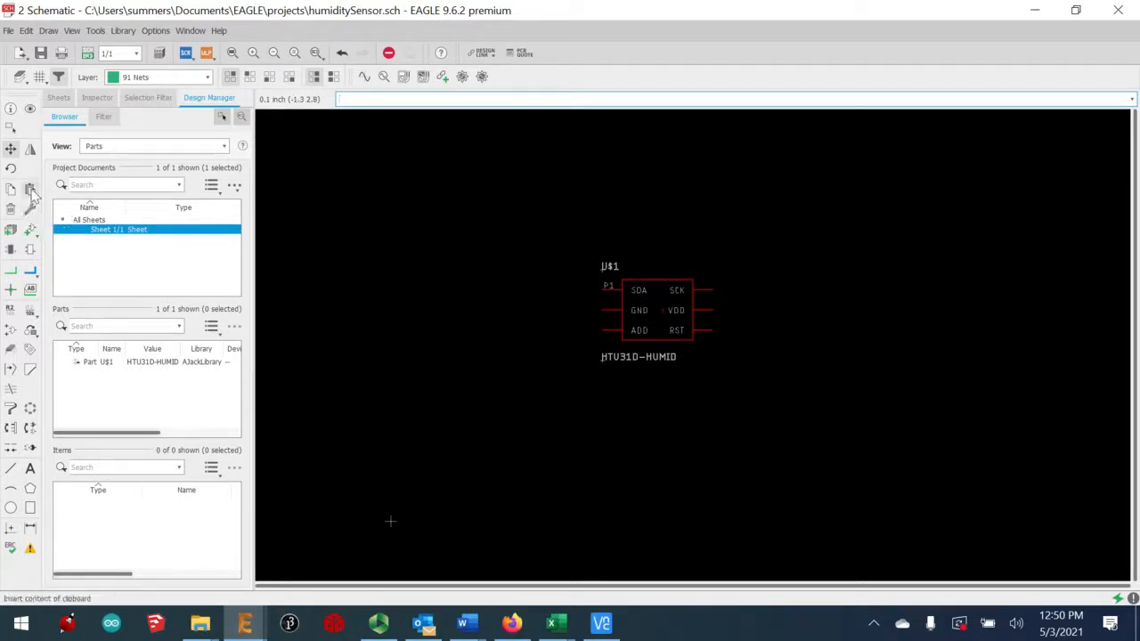
# Search the libraries for 'header' and choose the CONN_04 connector with the MOLEX-1X4 footprint
pyautogui.click(29, 230)
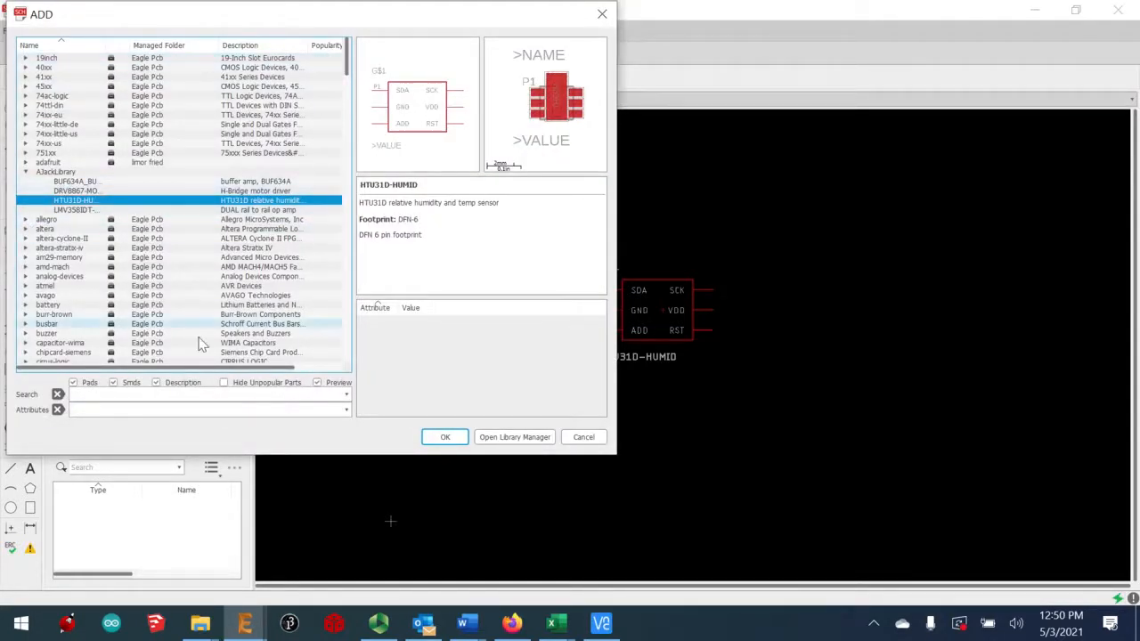
pyautogui.click(166, 394)
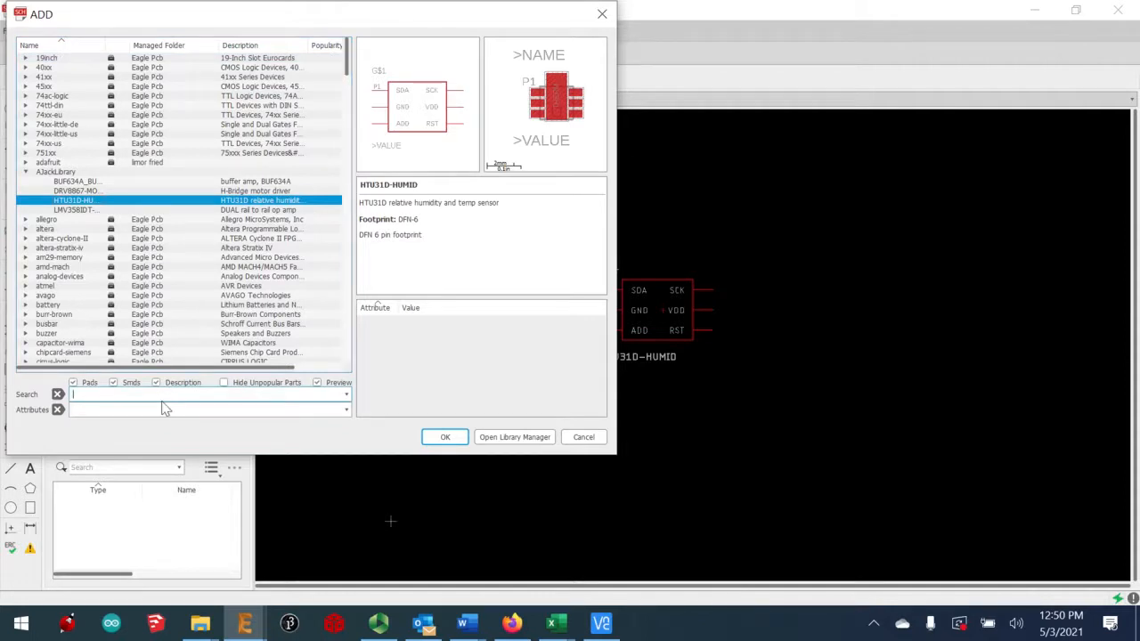
pyautogui.write('headers')
pyautogui.press('Return')
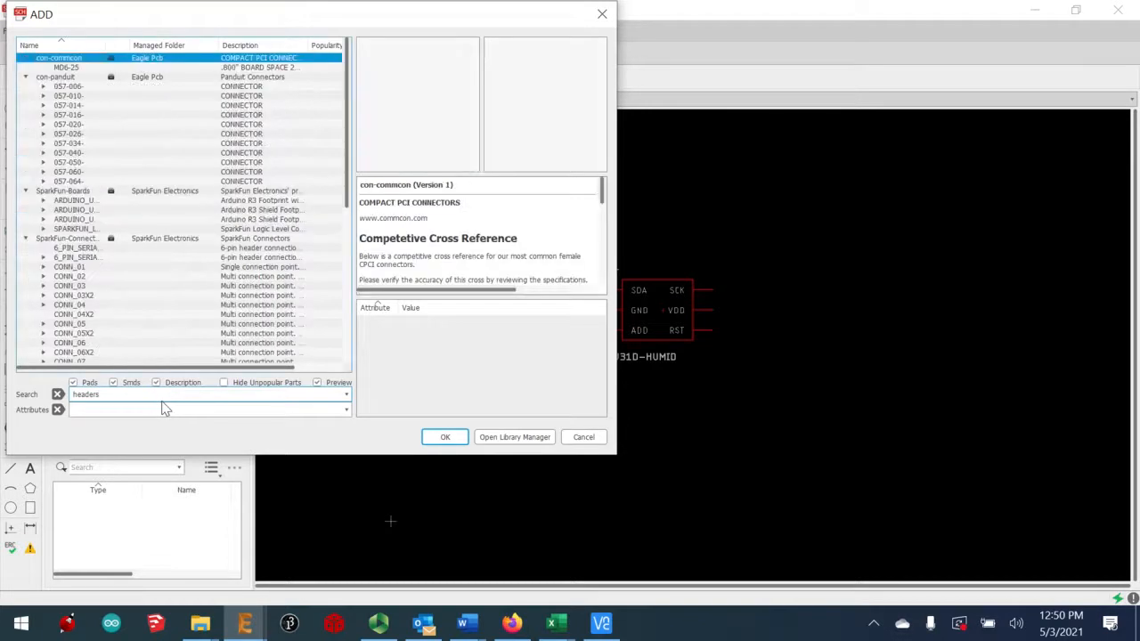
pyautogui.click(42, 304)
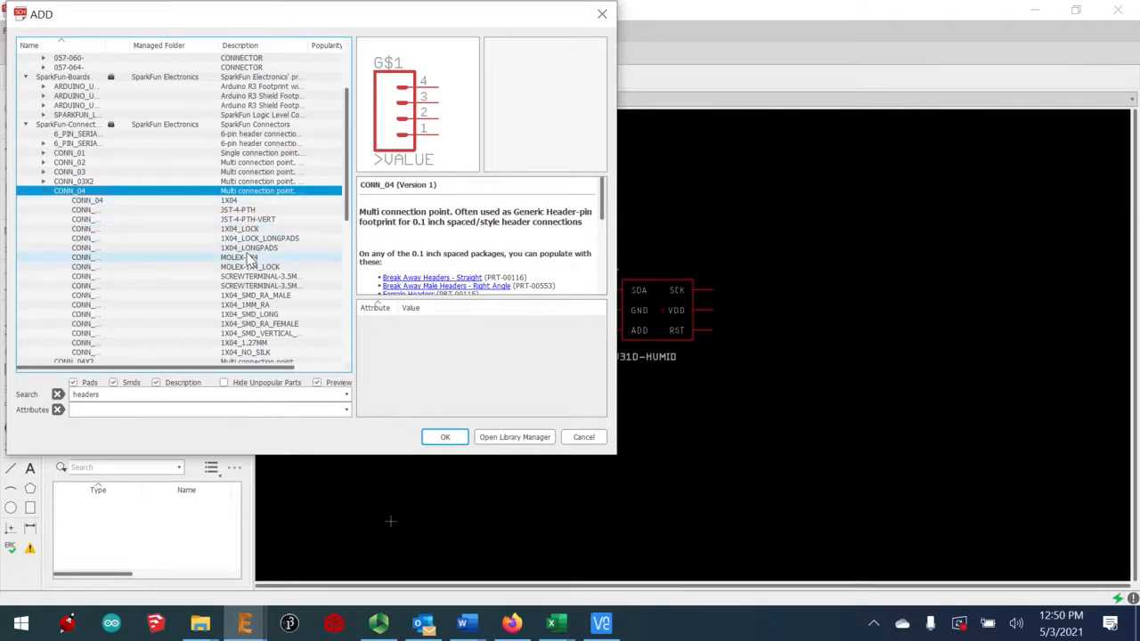
pyautogui.click(247, 258)
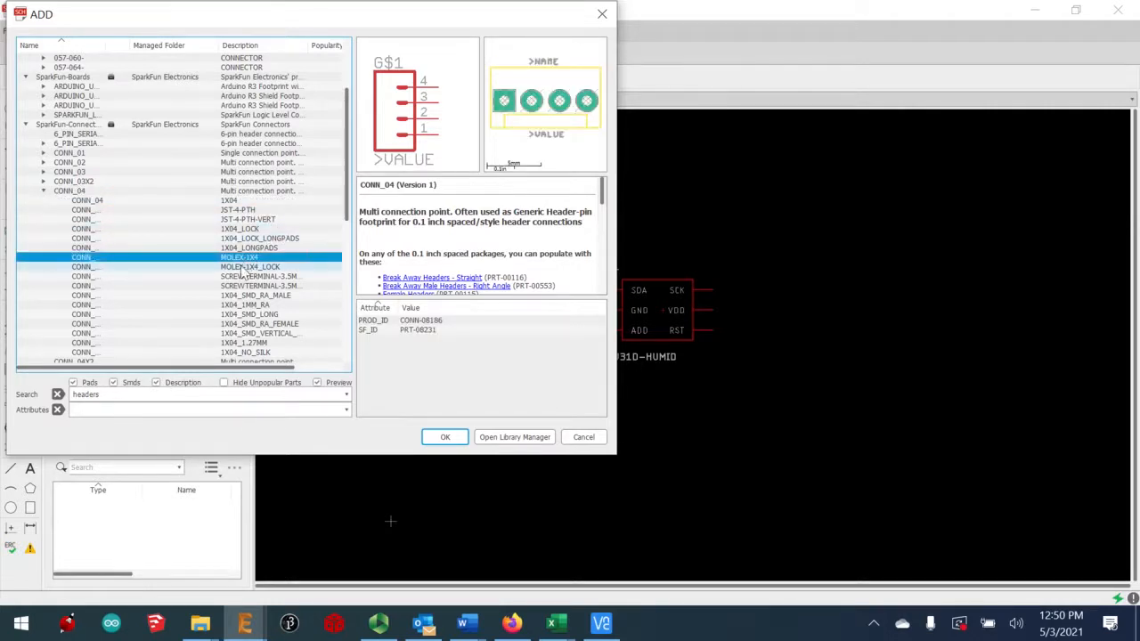
pyautogui.click(242, 268)
pyautogui.click(242, 249)
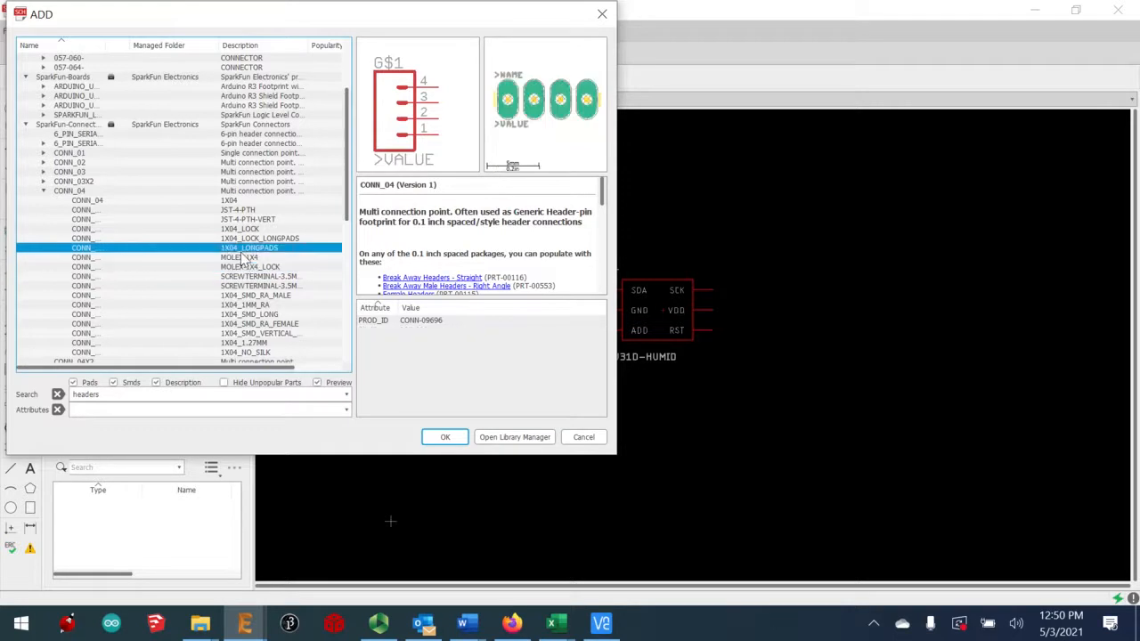
pyautogui.click(242, 258)
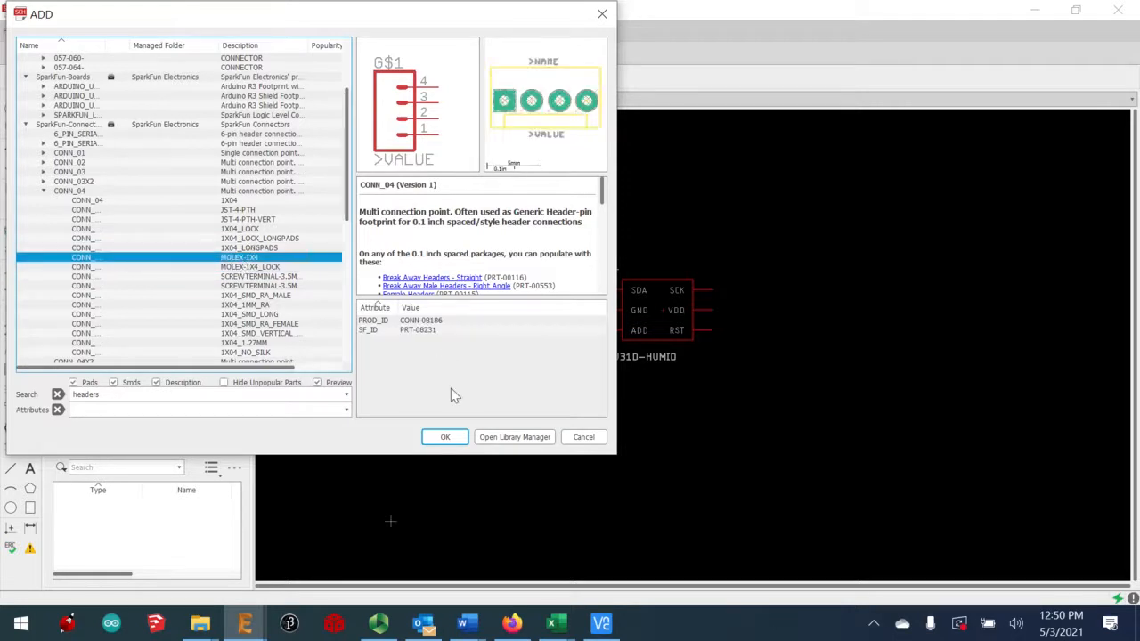
pyautogui.click(440, 437)
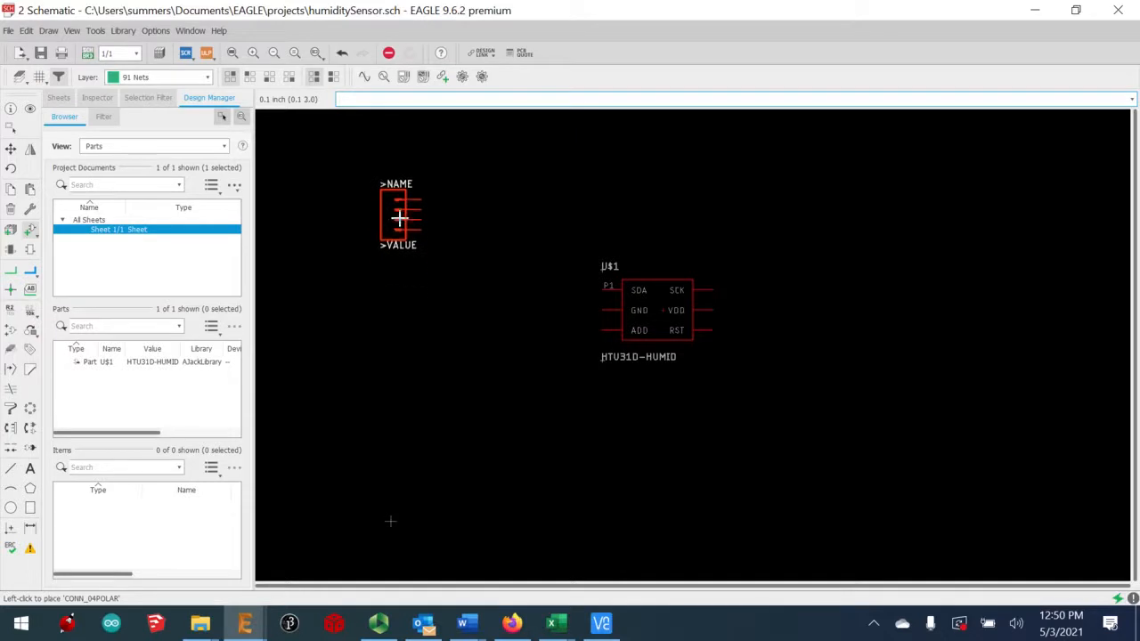
# Place 4-pin headers J1 and J2 stacked left of the sensor
pyautogui.click(399, 216)
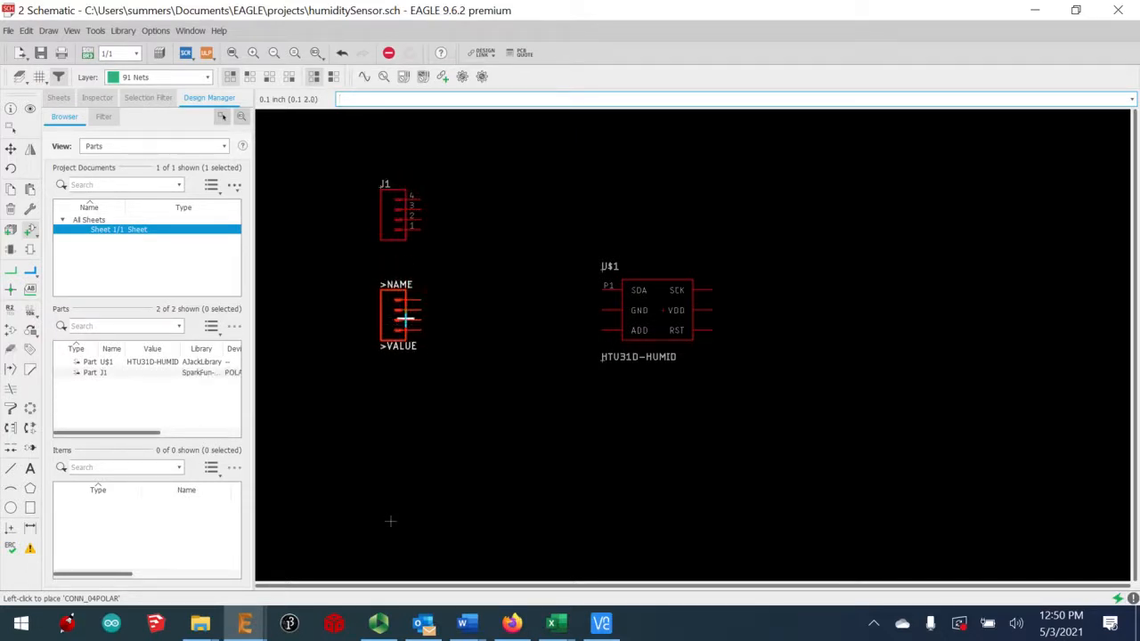
pyautogui.click(399, 317)
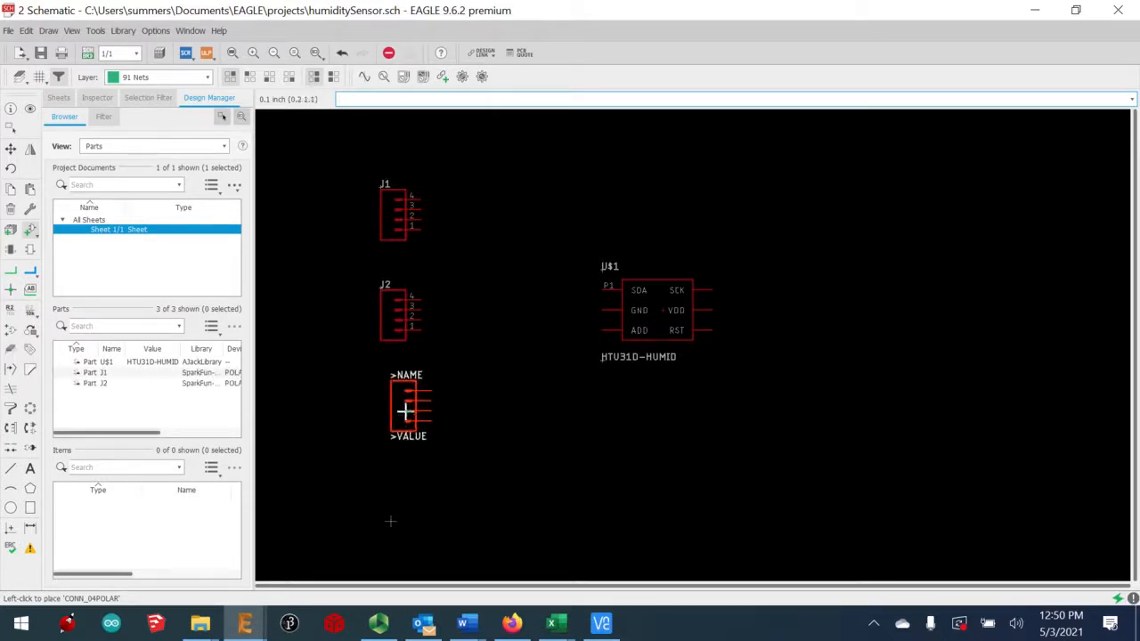
pyautogui.click(32, 233)
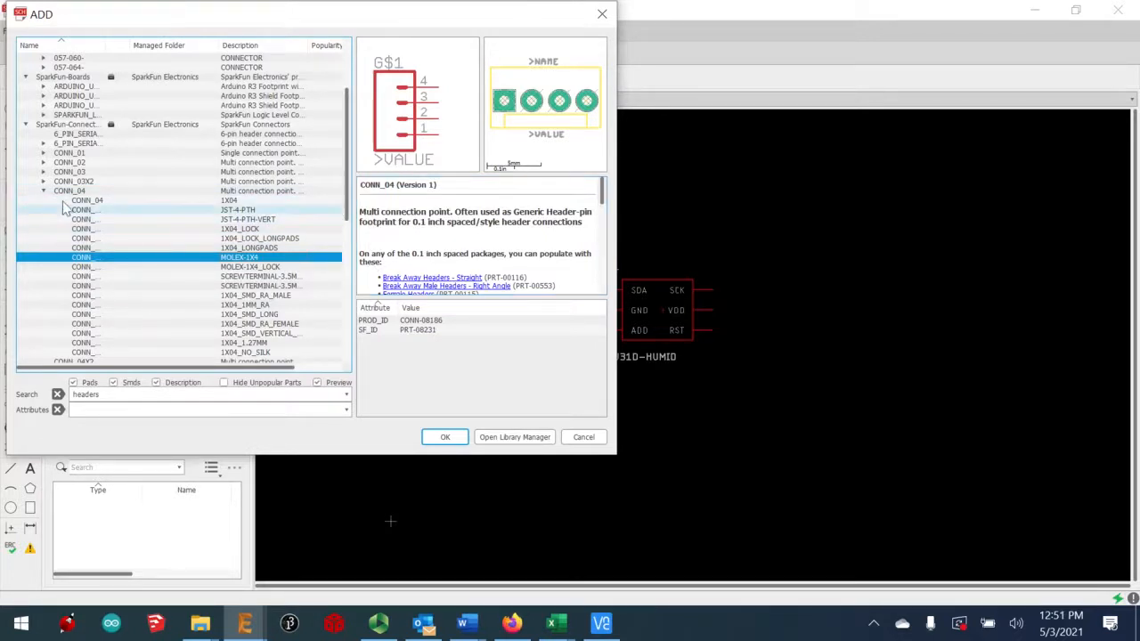
# Choose the CONN_02 MOLEX-1X2 connector and place J3 and J4 below J2
pyautogui.click(73, 164)
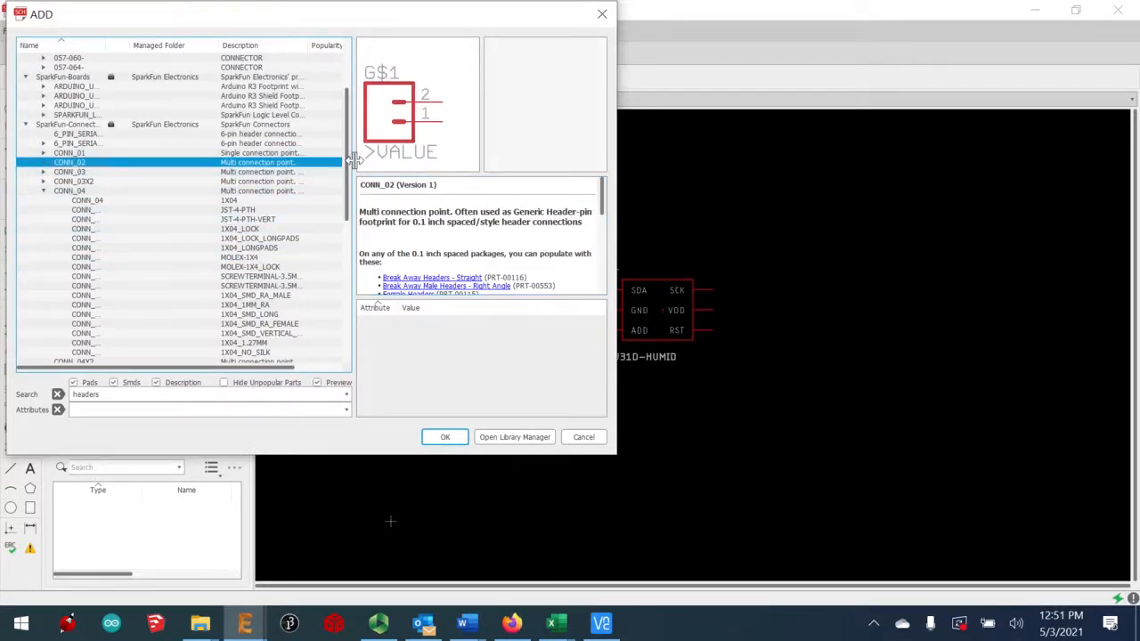
pyautogui.doubleClick(42, 164)
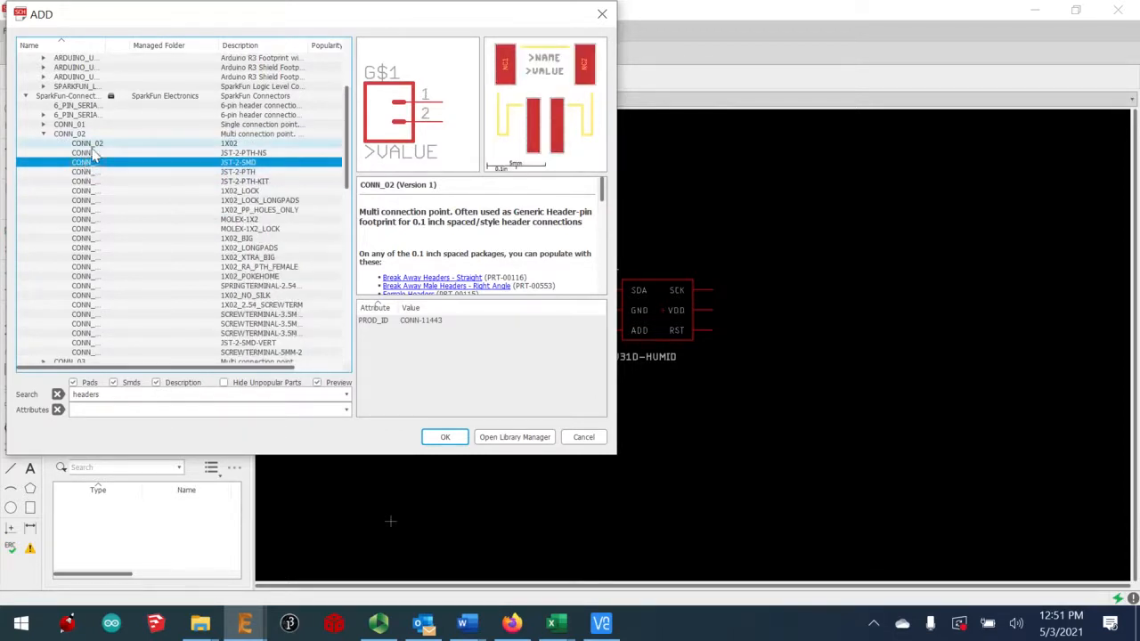
pyautogui.click(79, 220)
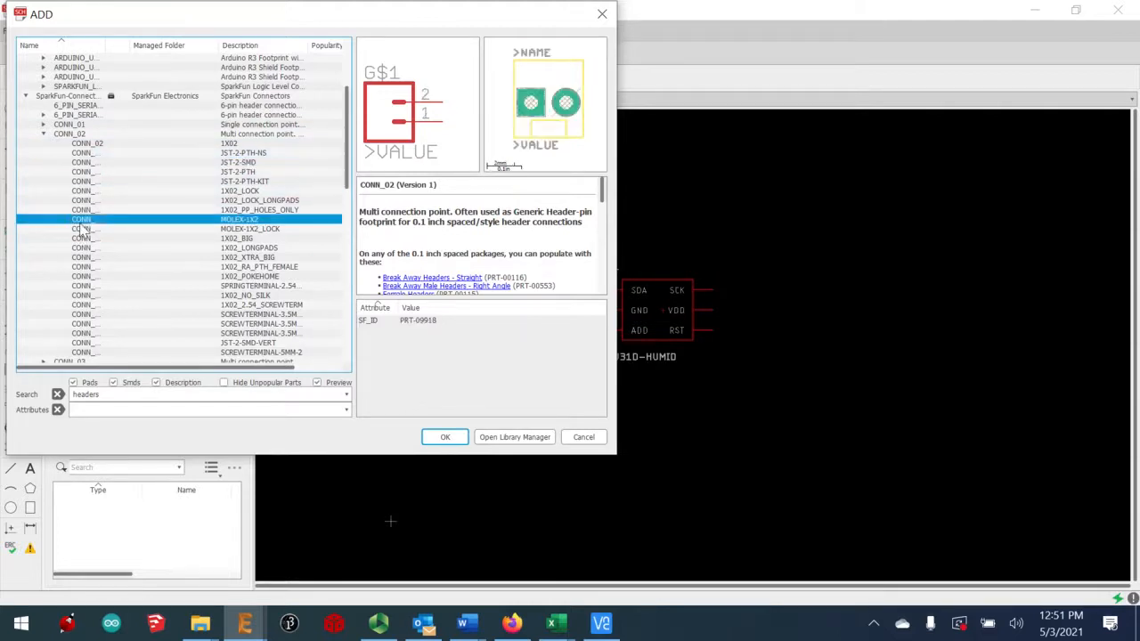
pyautogui.click(443, 437)
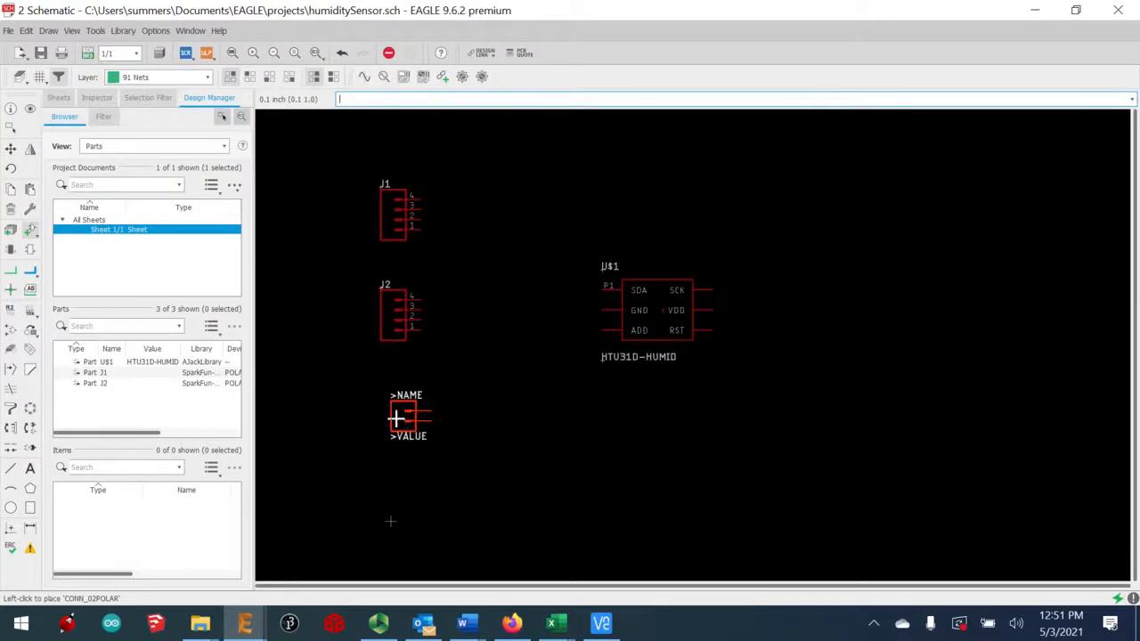
pyautogui.click(388, 416)
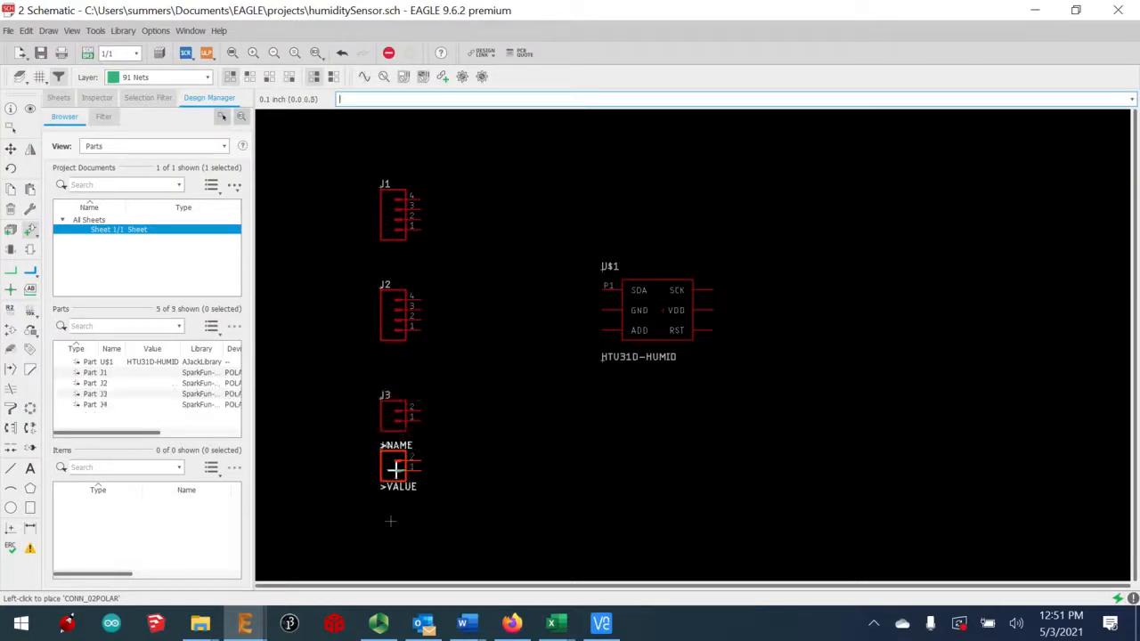
pyautogui.click(387, 467)
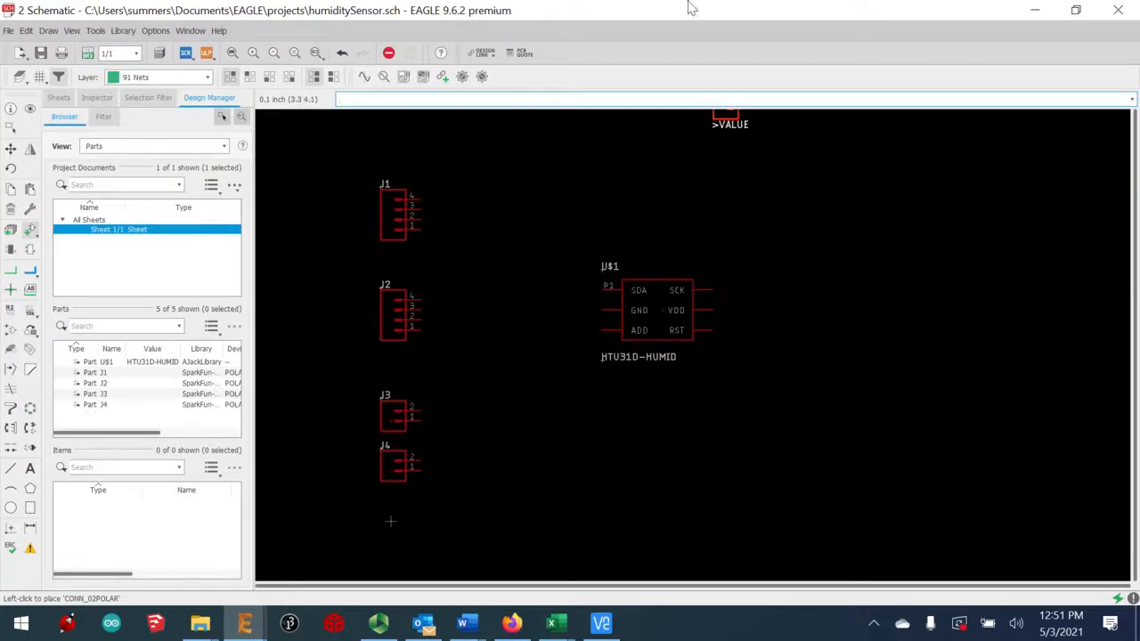
# Net pin 1 of J1, J2, J3 and J4 together, and join J3's other pin to J4 pin 2
pyautogui.click(11, 276)
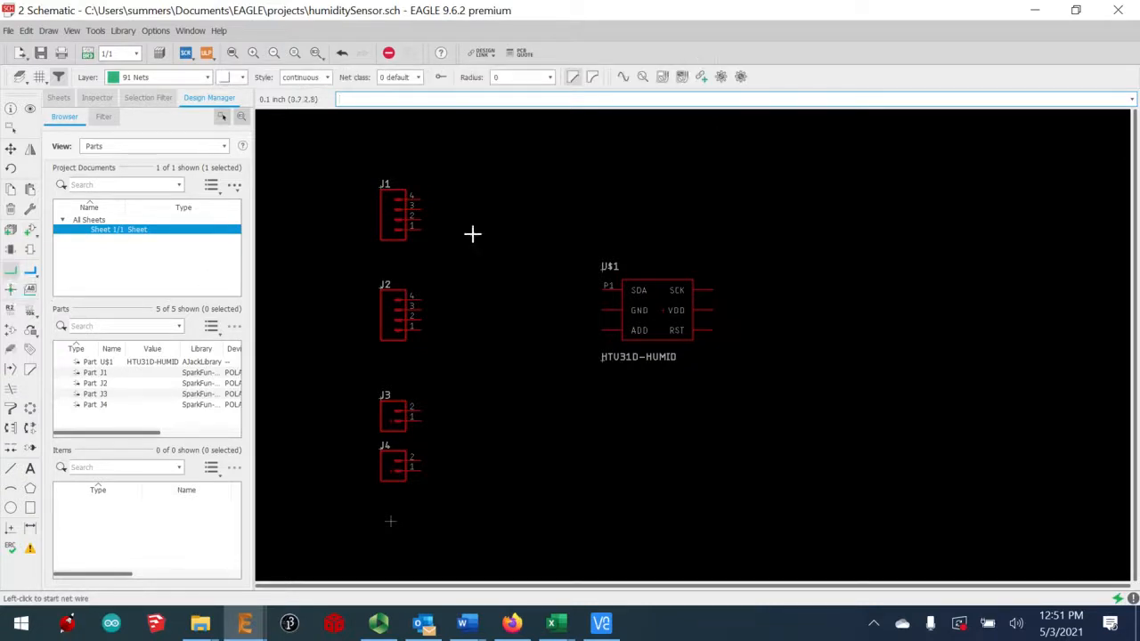
pyautogui.click(421, 231)
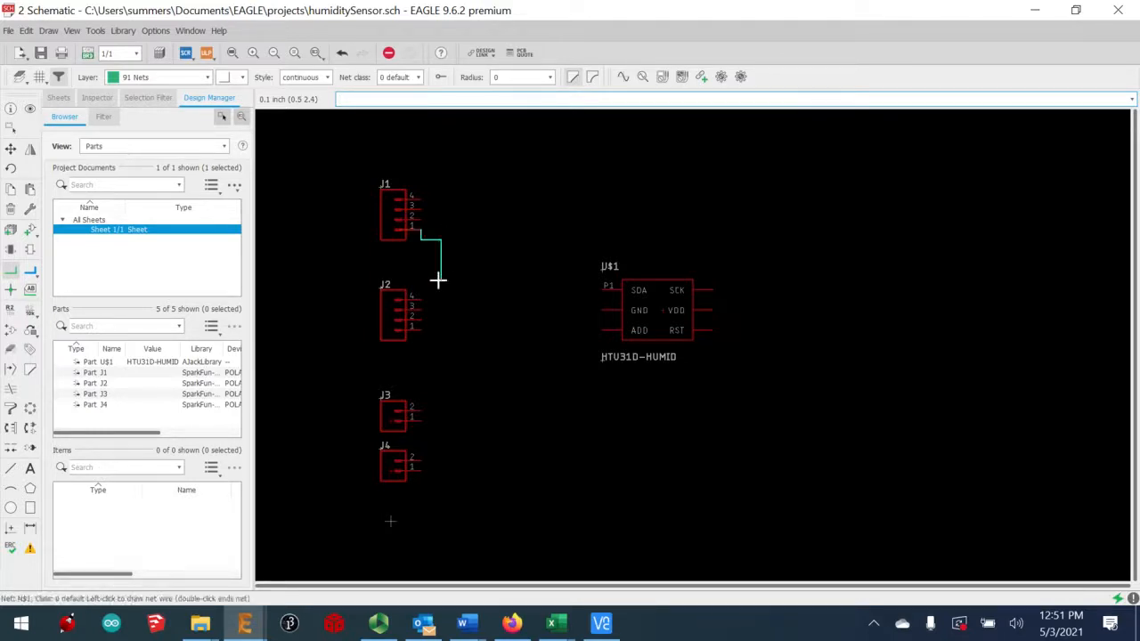
pyautogui.click(419, 329)
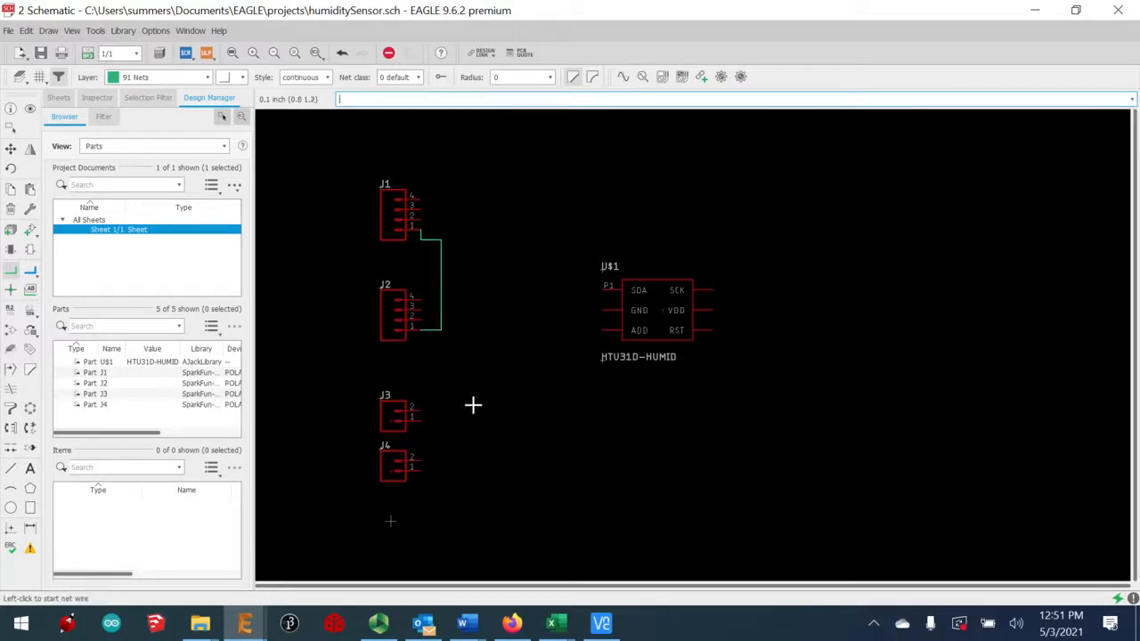
pyautogui.click(421, 419)
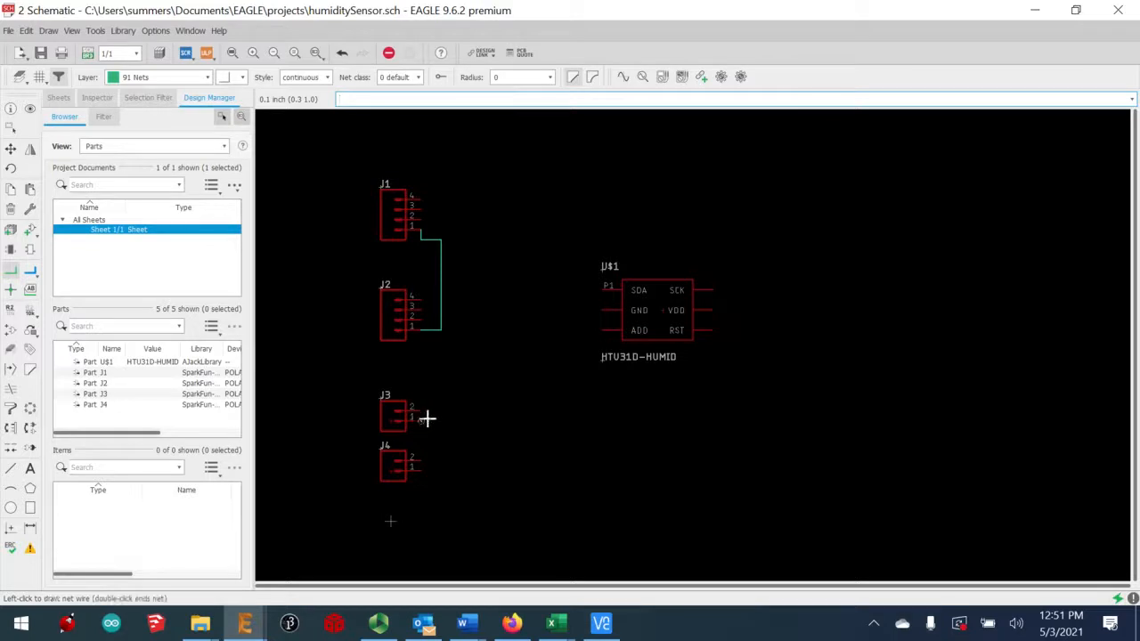
pyautogui.click(441, 329)
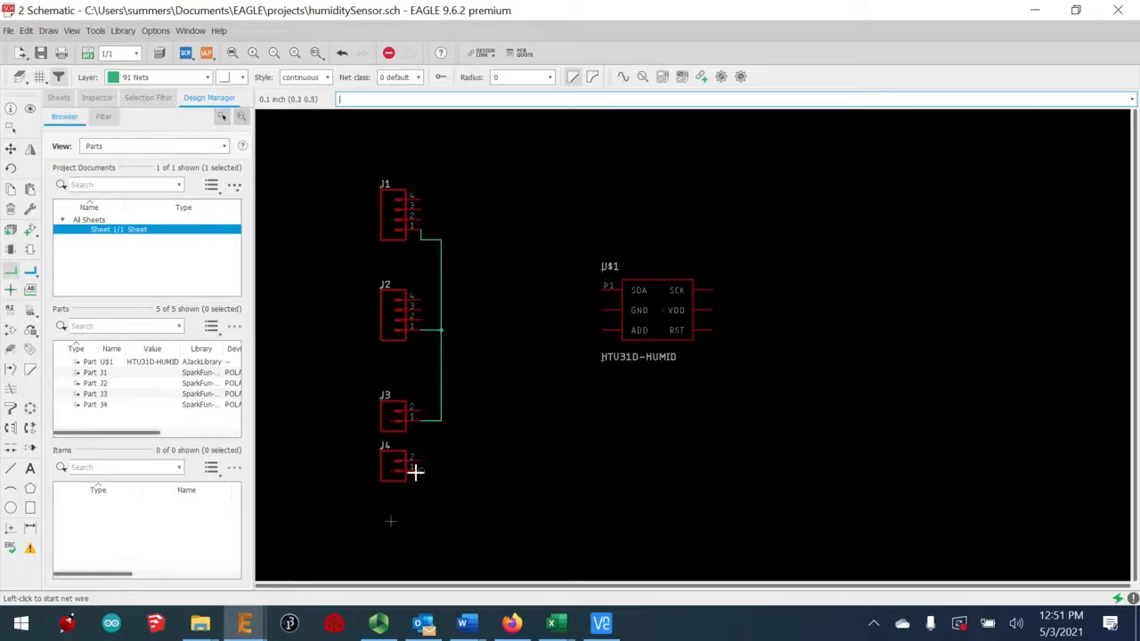
pyautogui.click(417, 466)
pyautogui.click(439, 419)
pyautogui.click(419, 409)
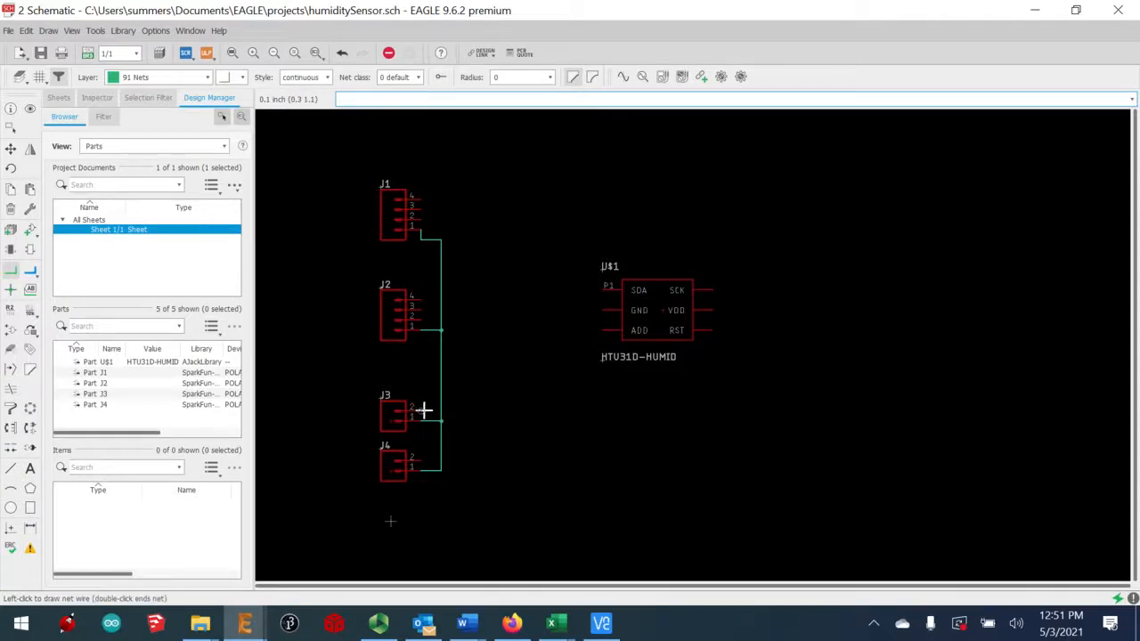
pyautogui.click(418, 460)
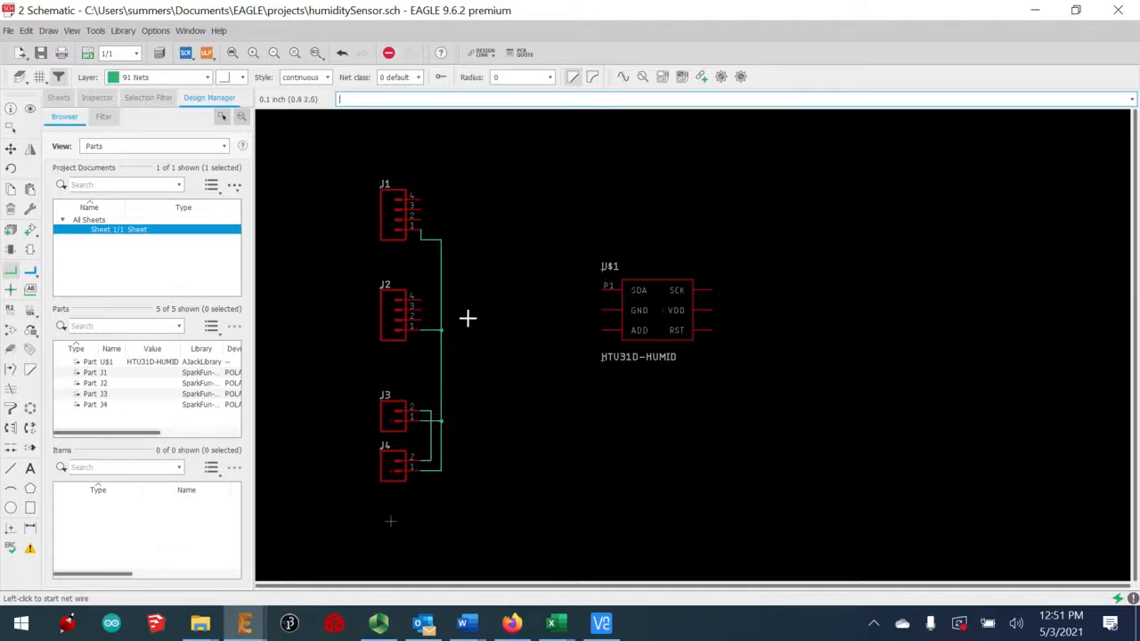
# Wire the sensor's GND to the shared net and VDD to J1/J2 pin 4
pyautogui.click(600, 310)
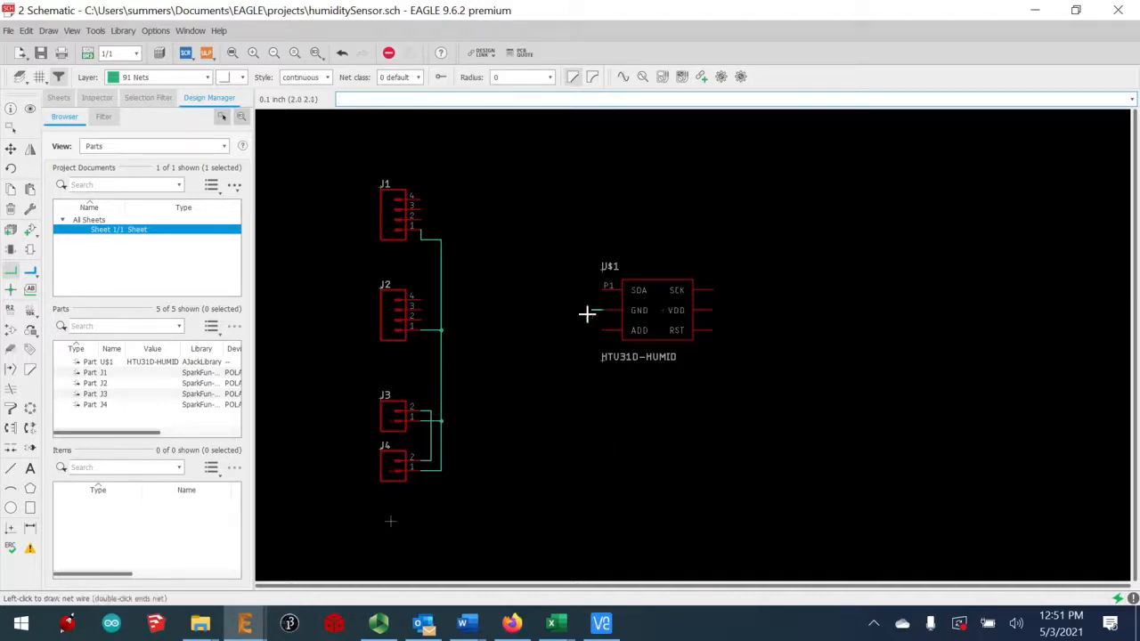
pyautogui.click(441, 311)
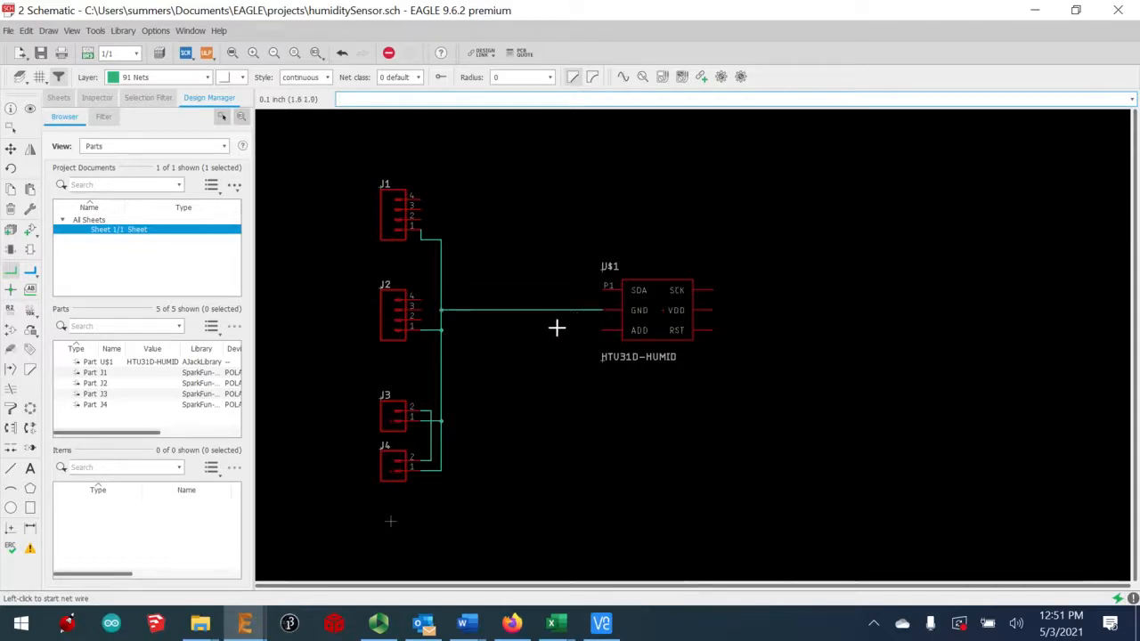
pyautogui.click(425, 297)
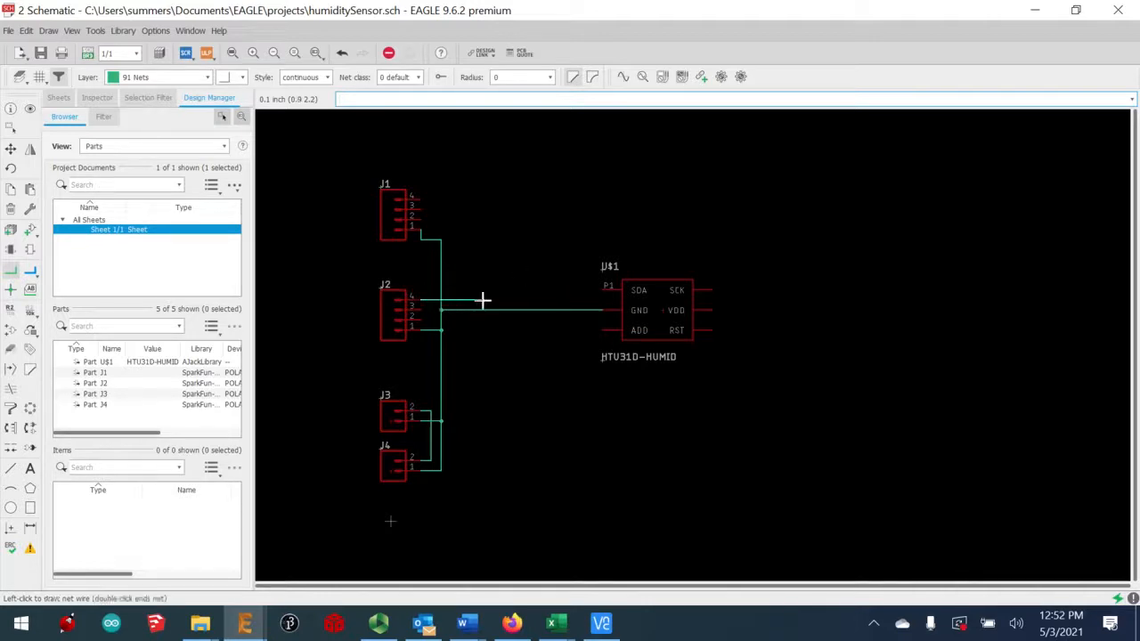
pyautogui.click(482, 300)
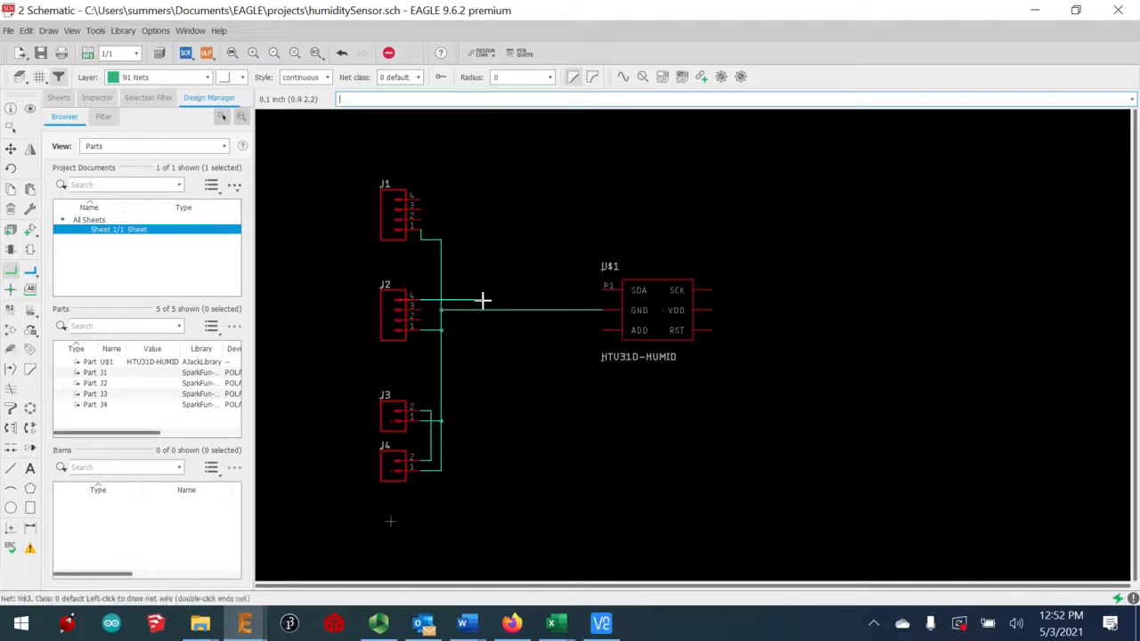
pyautogui.click(422, 201)
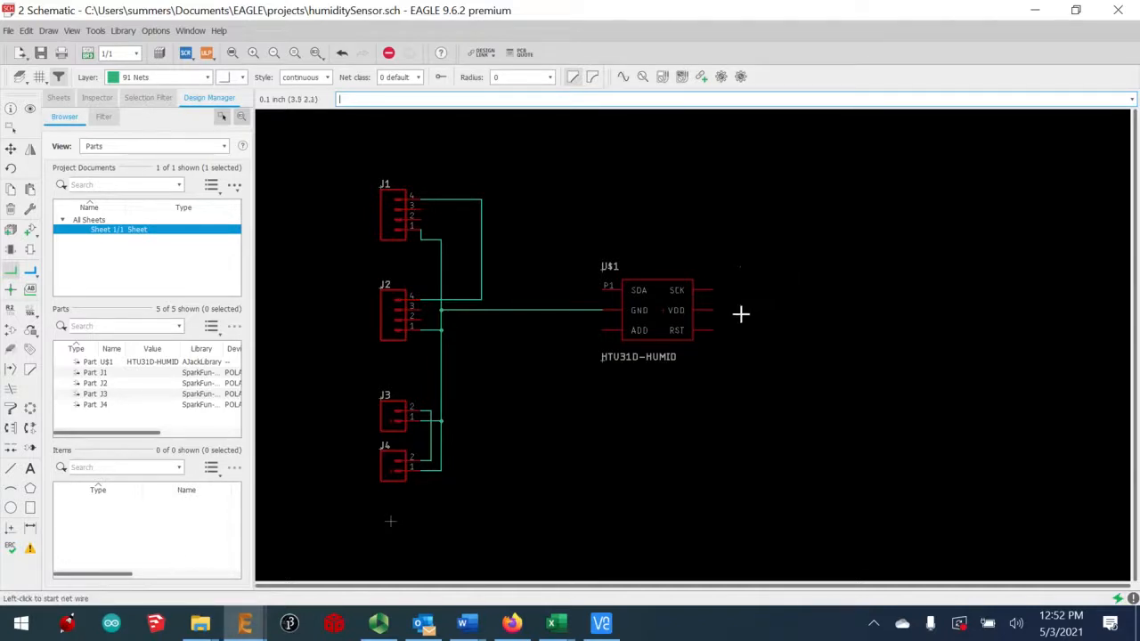
pyautogui.click(710, 310)
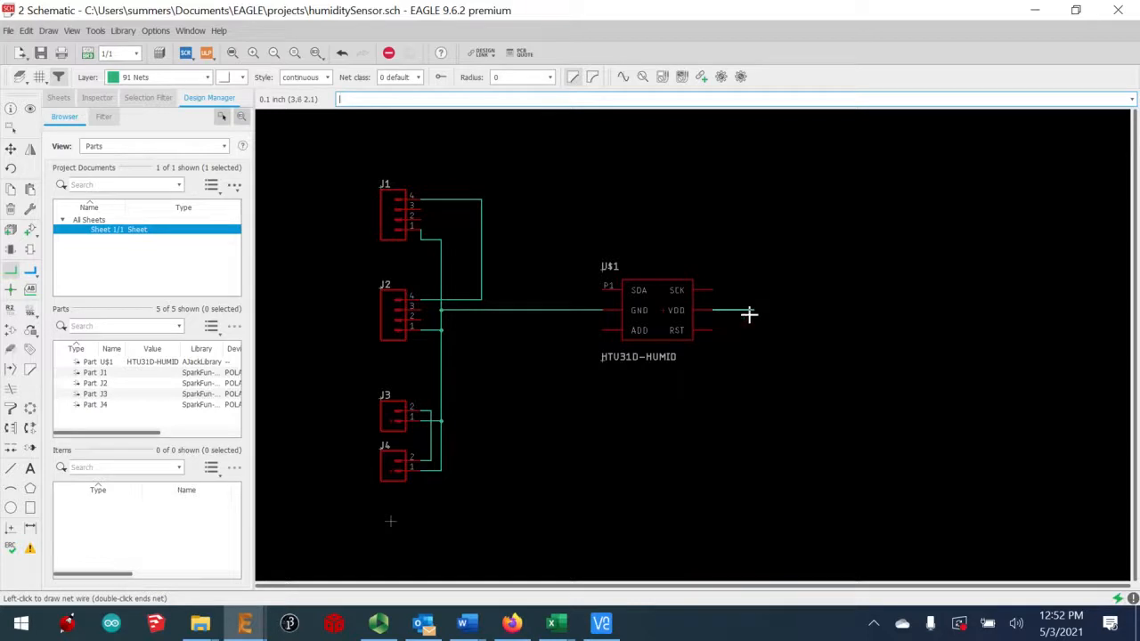
pyautogui.click(753, 201)
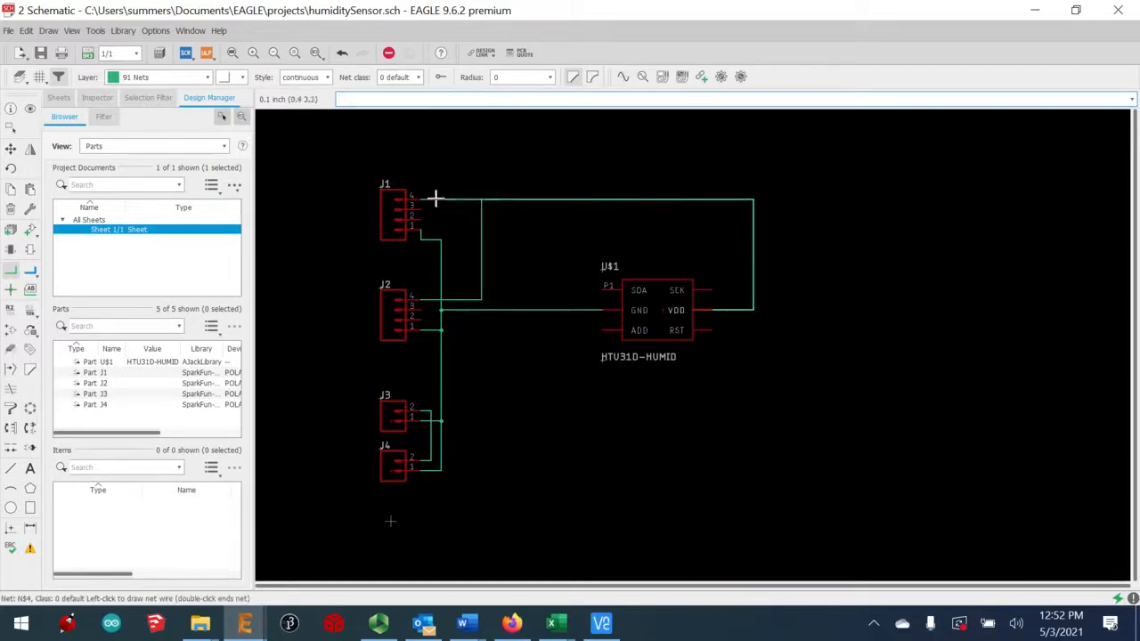
pyautogui.click(481, 201)
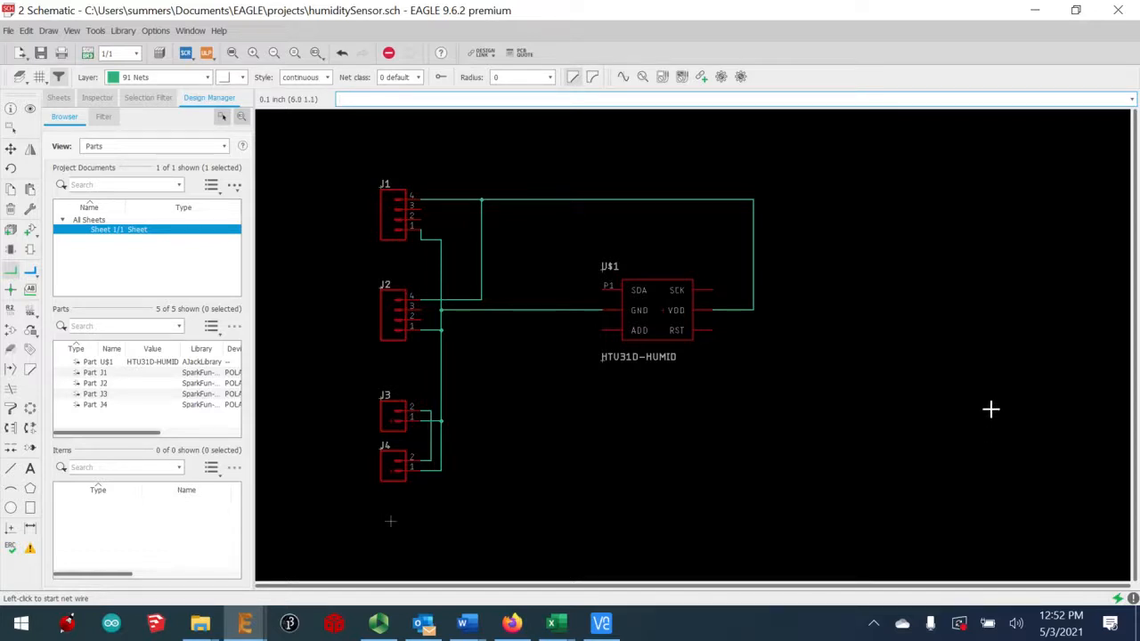
# Connect J1/J2 pin 3 to the sensor's SDA pin and J2 pin 2 to SCK
pyautogui.click(420, 210)
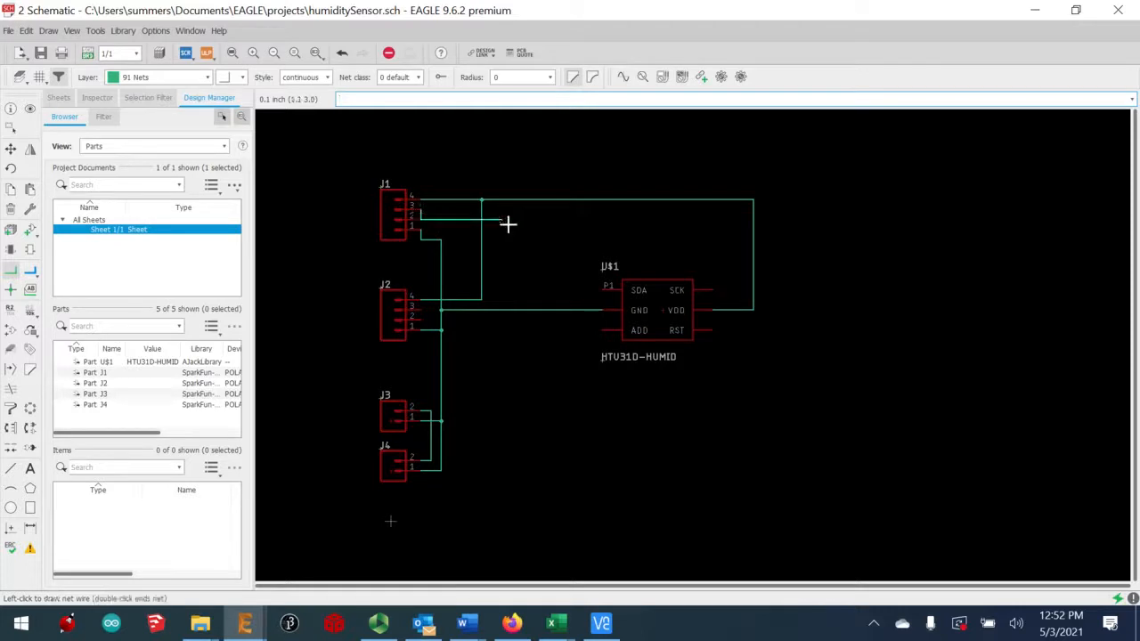
pyautogui.click(606, 286)
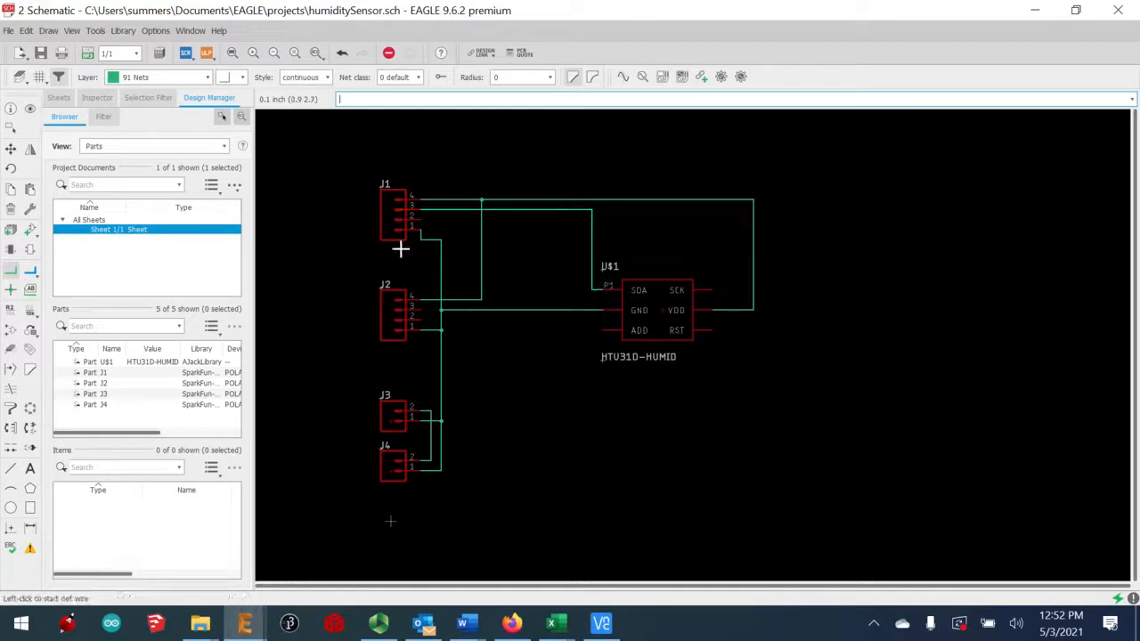
pyautogui.click(416, 309)
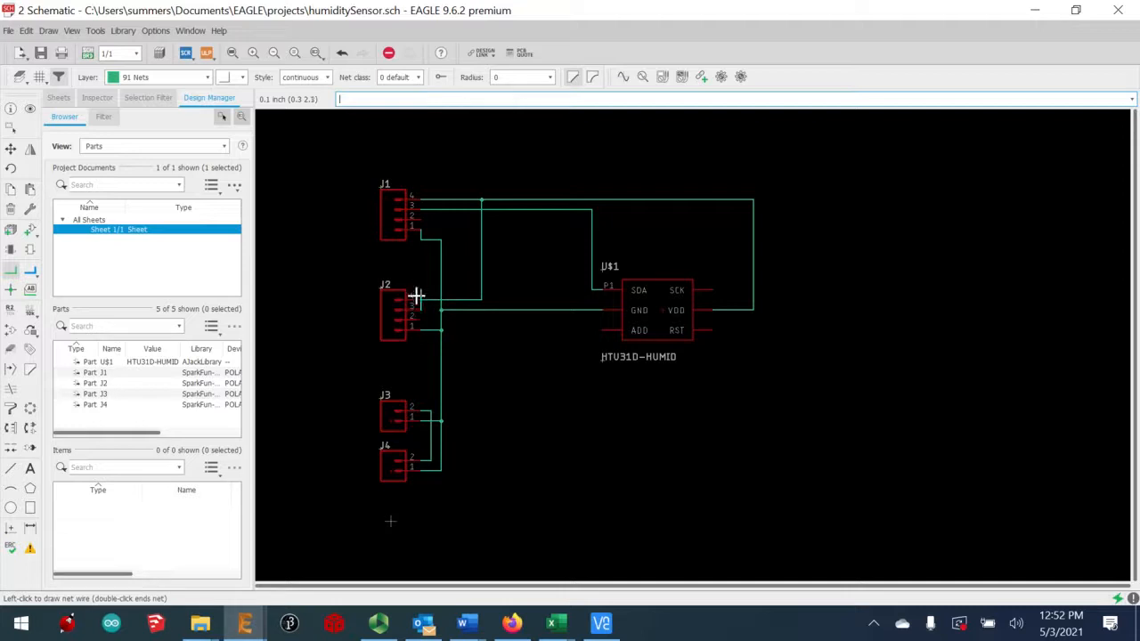
pyautogui.click(428, 210)
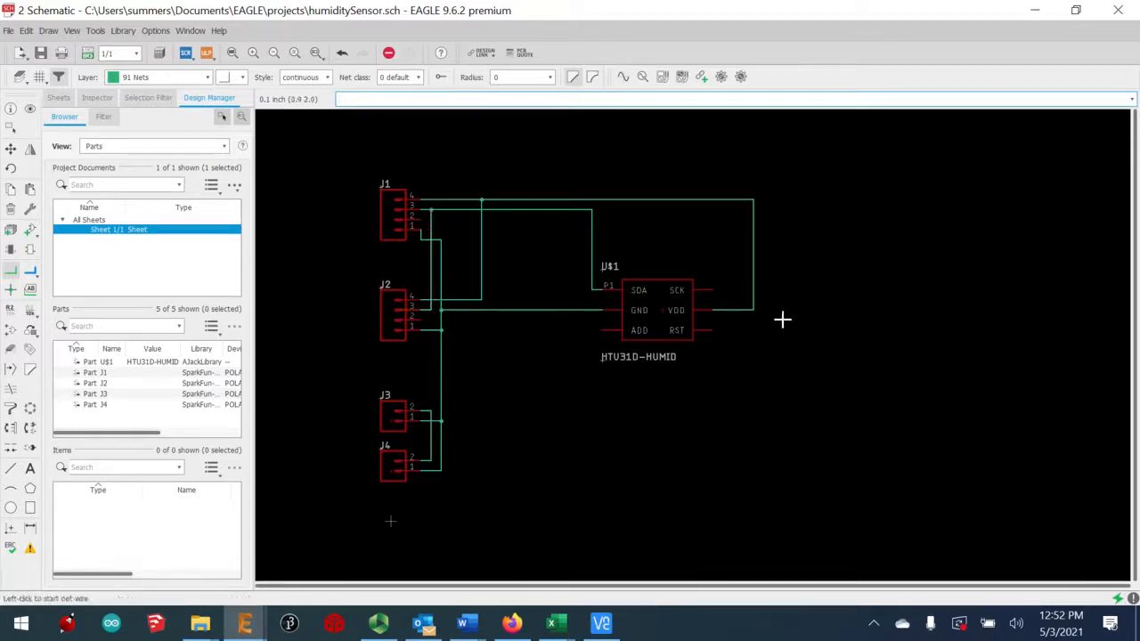
pyautogui.click(418, 320)
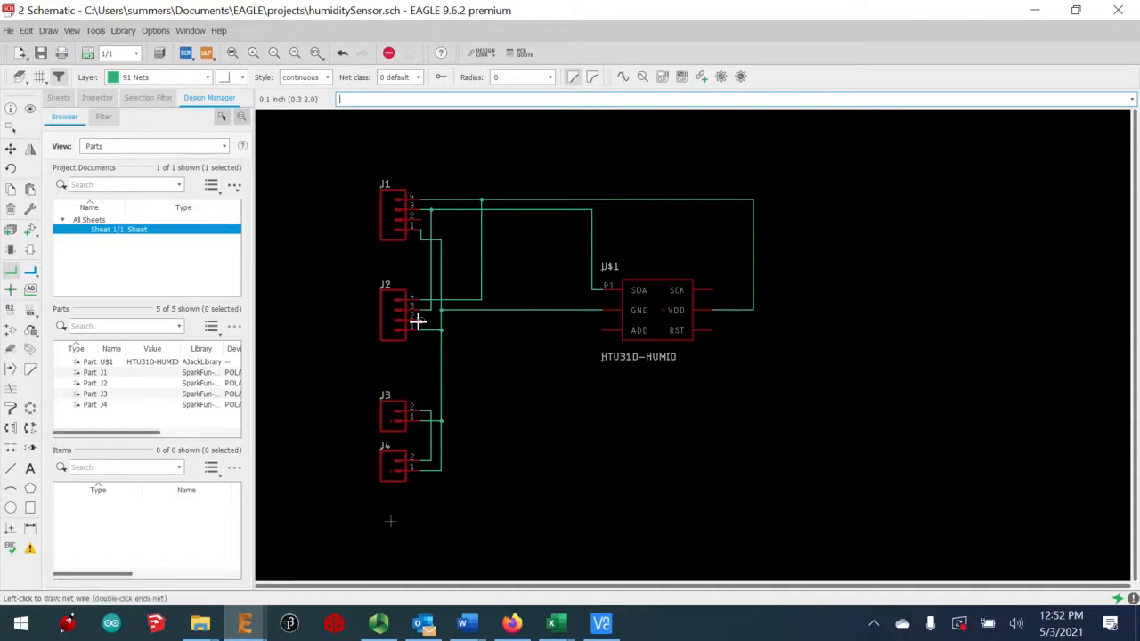
pyautogui.click(512, 232)
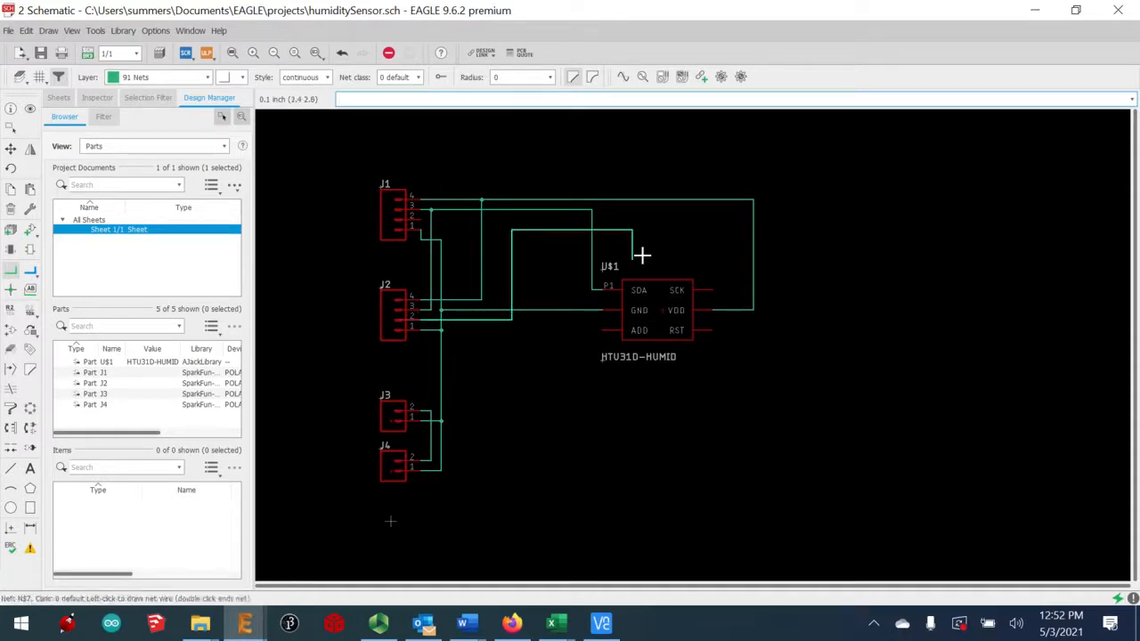
pyautogui.click(712, 290)
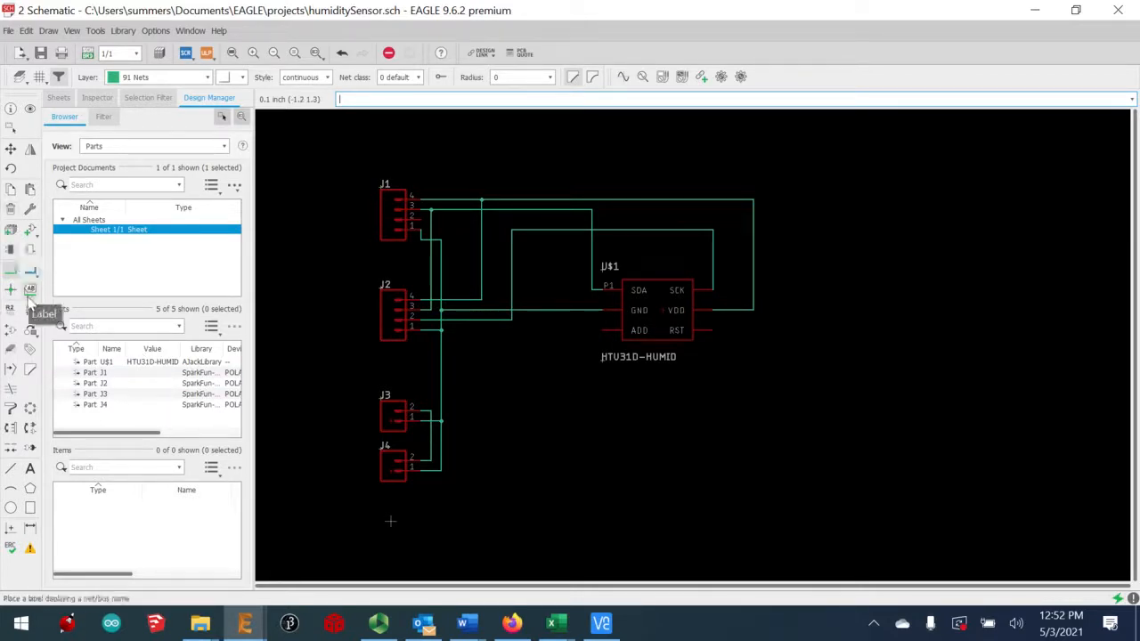
# Search 'resistor' and pick the rcl R-US_ resistor in the R0603 package
pyautogui.click(40, 268)
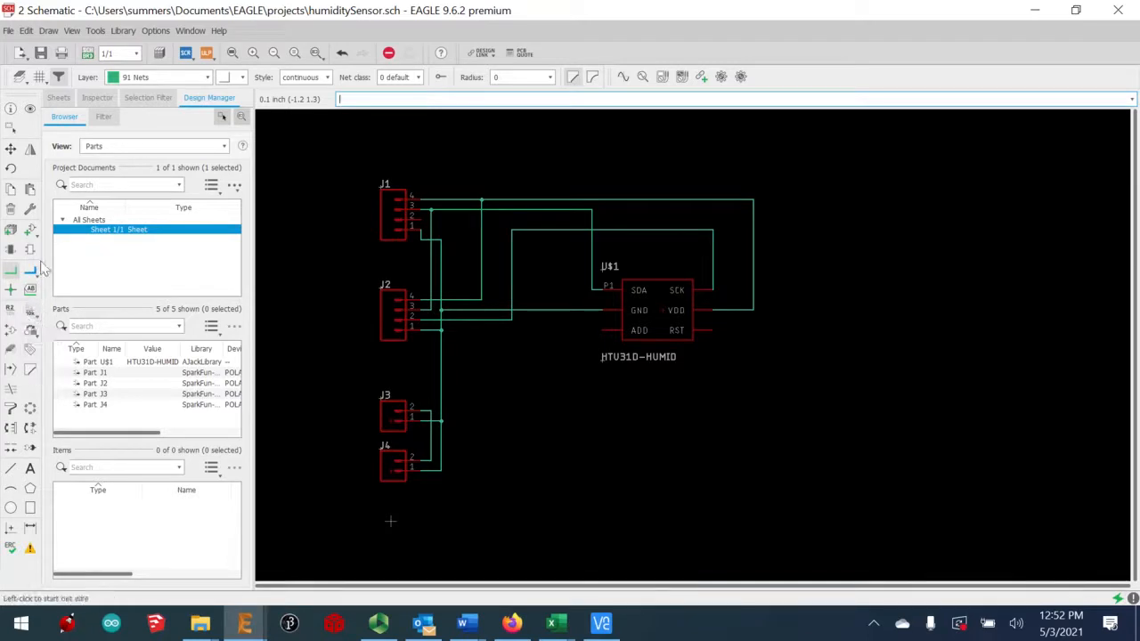
pyautogui.click(30, 233)
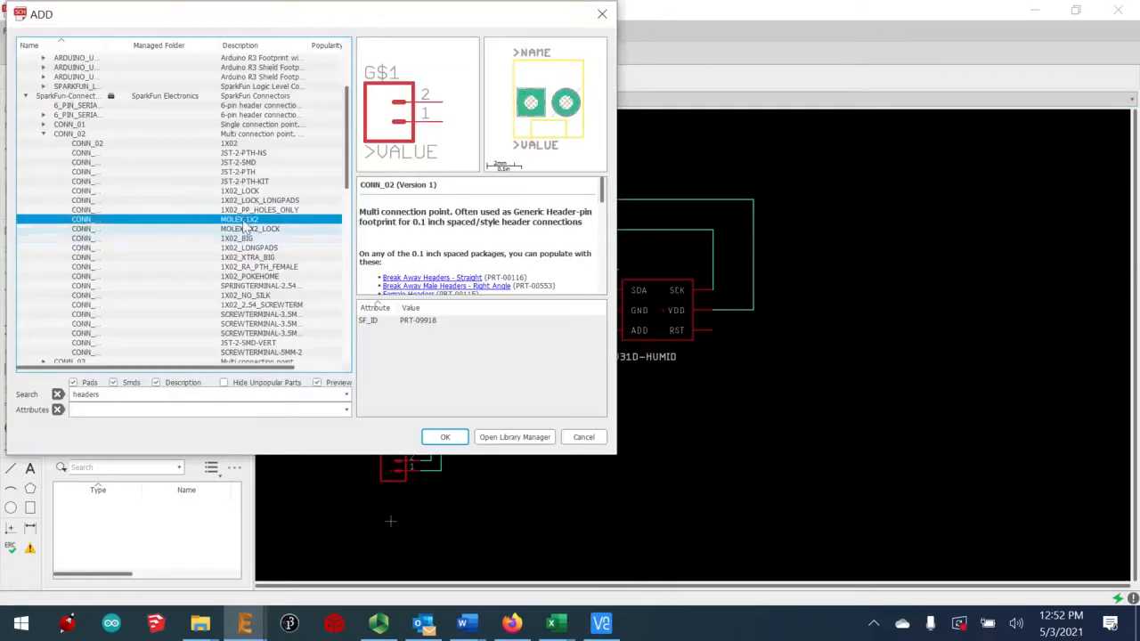
pyautogui.doubleClick(224, 395)
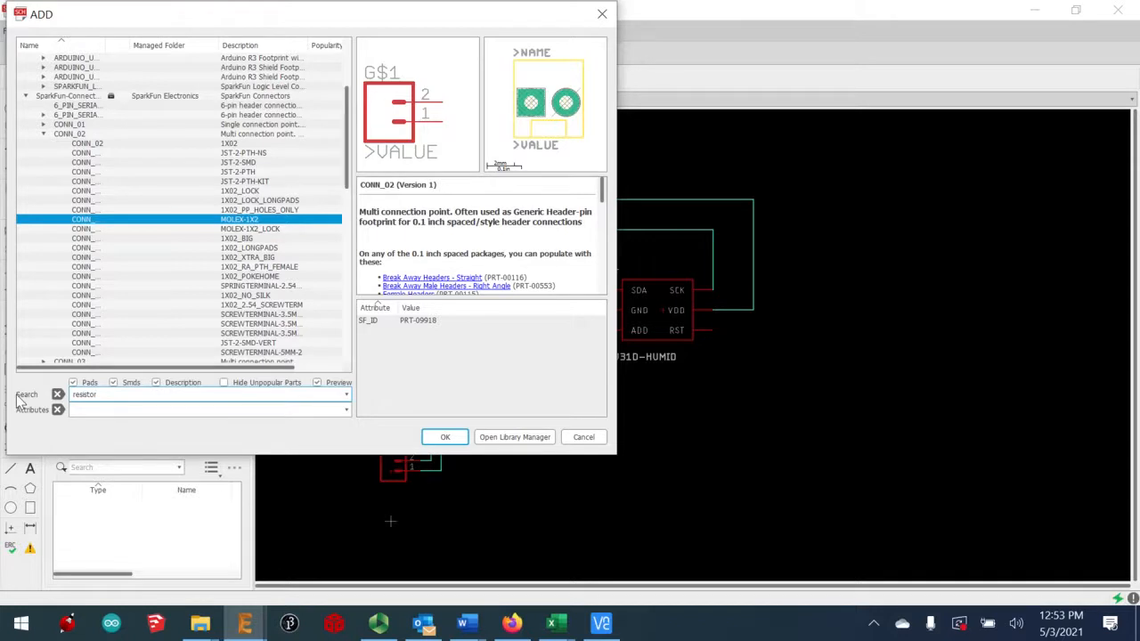
pyautogui.press('Return')
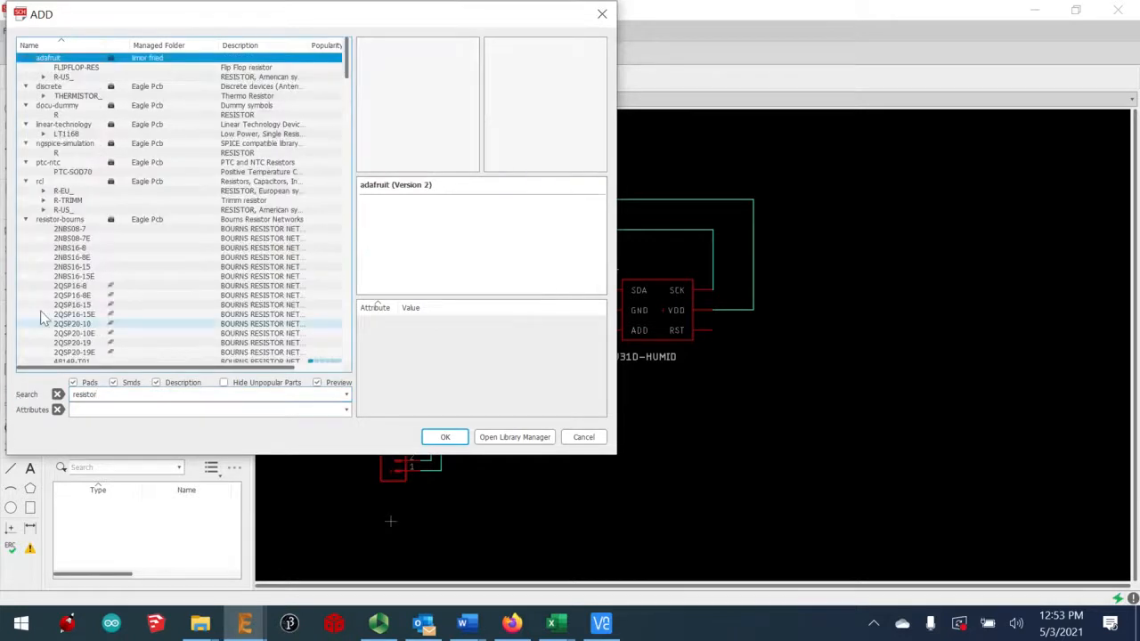
pyautogui.click(62, 210)
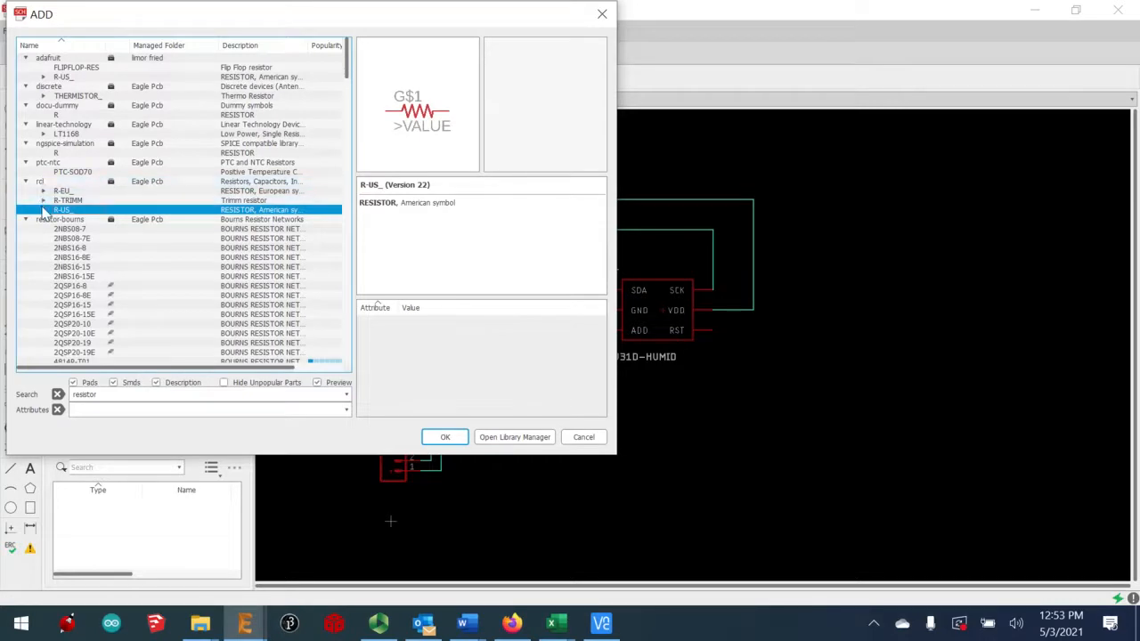
pyautogui.click(43, 210)
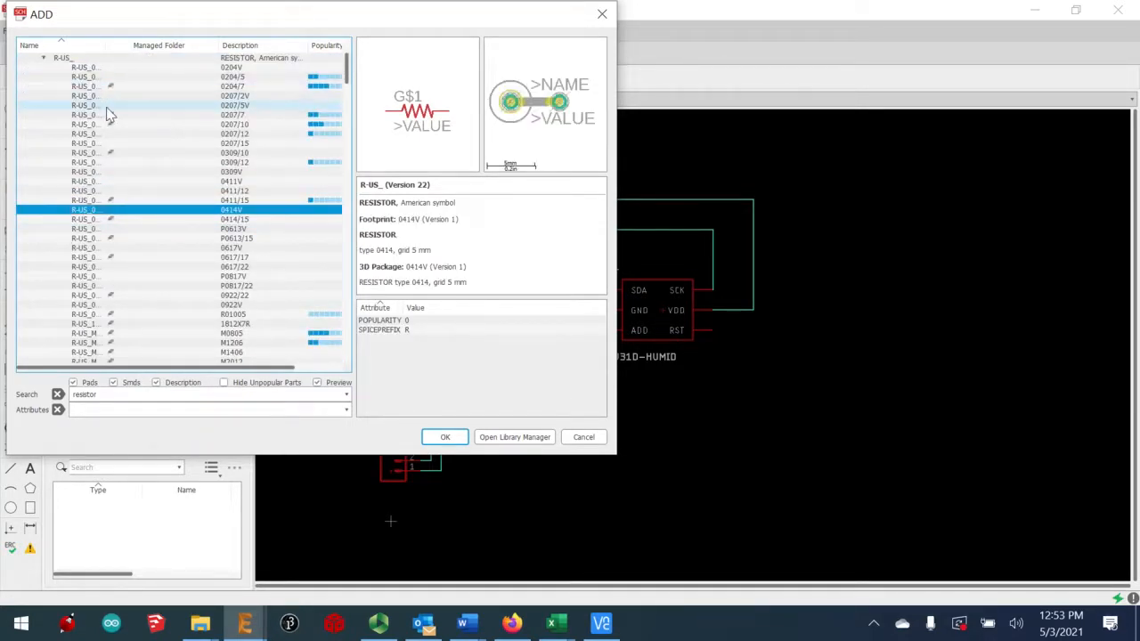
pyautogui.scroll(-2, 107, 114)
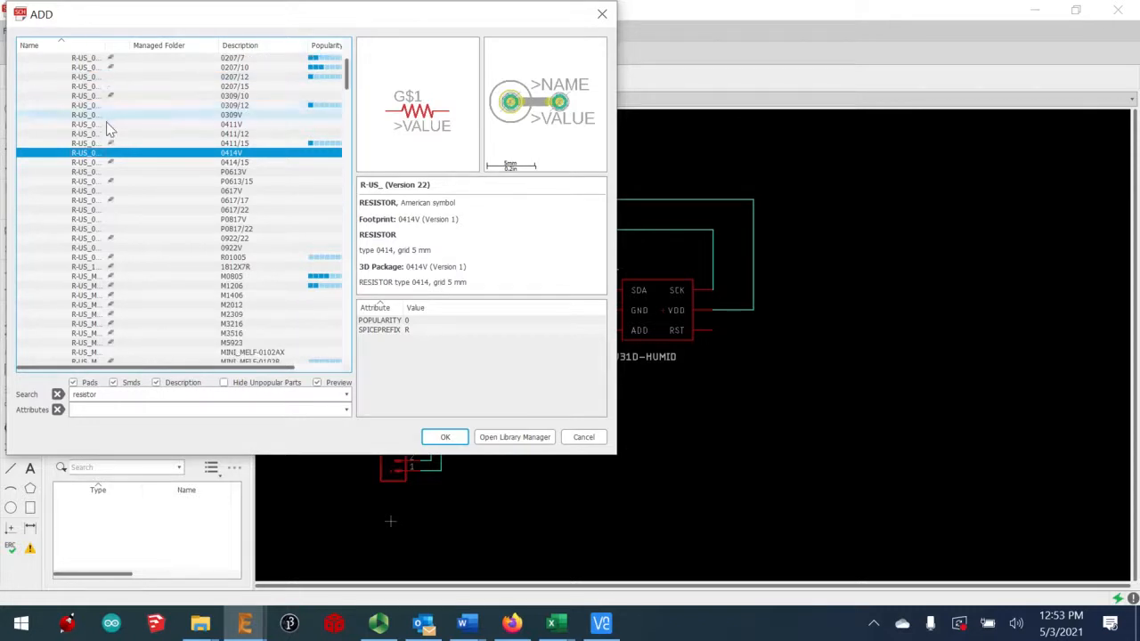
pyautogui.scroll(-3, 215, 223)
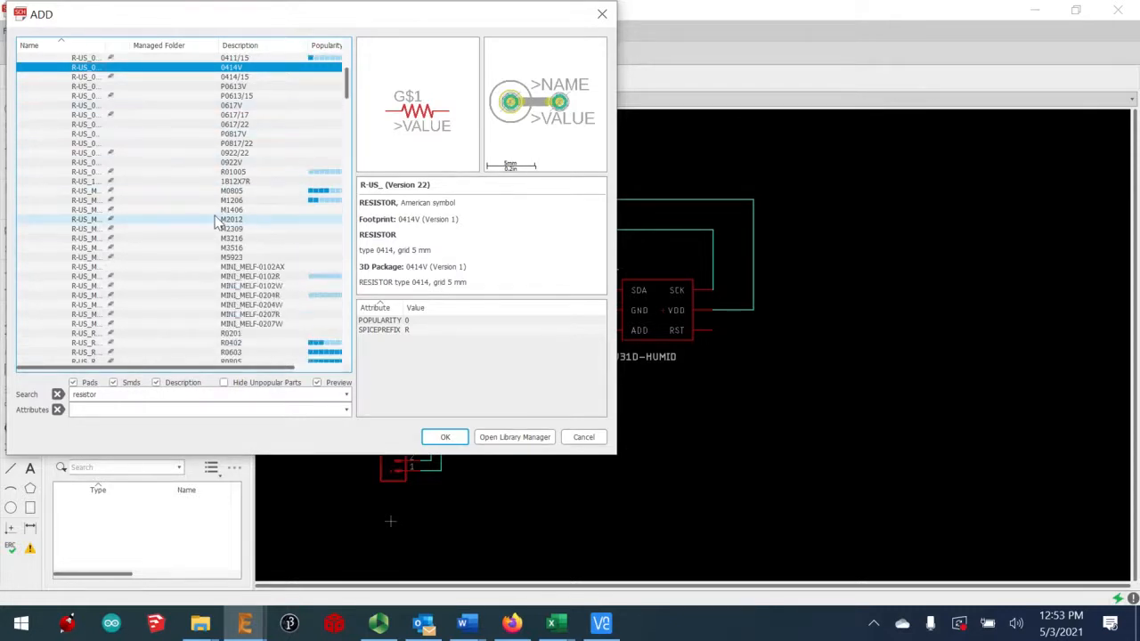
pyautogui.click(238, 353)
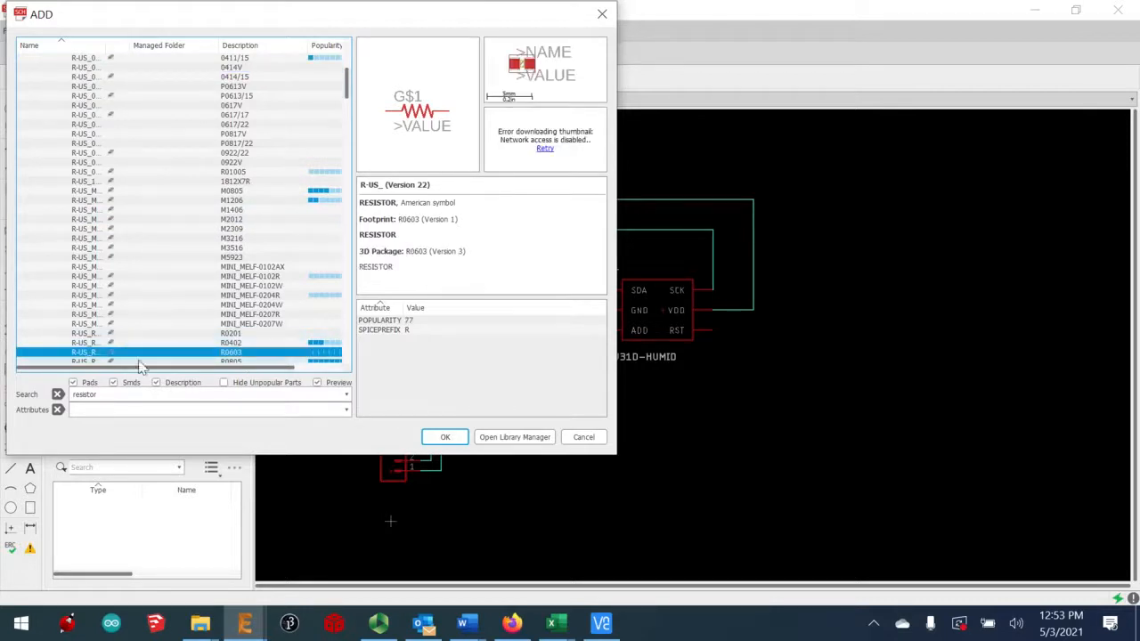
pyautogui.click(445, 438)
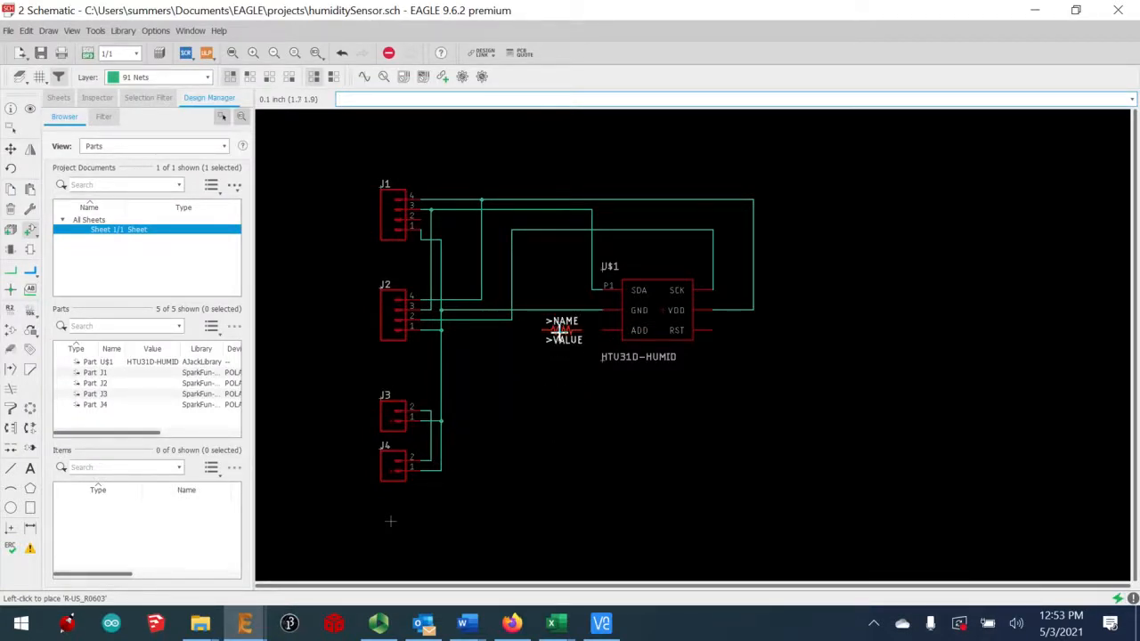
# Place R0603 resistors R1 and R2 beside the sensor, R3 above it, and R4 upper right
pyautogui.click(559, 329)
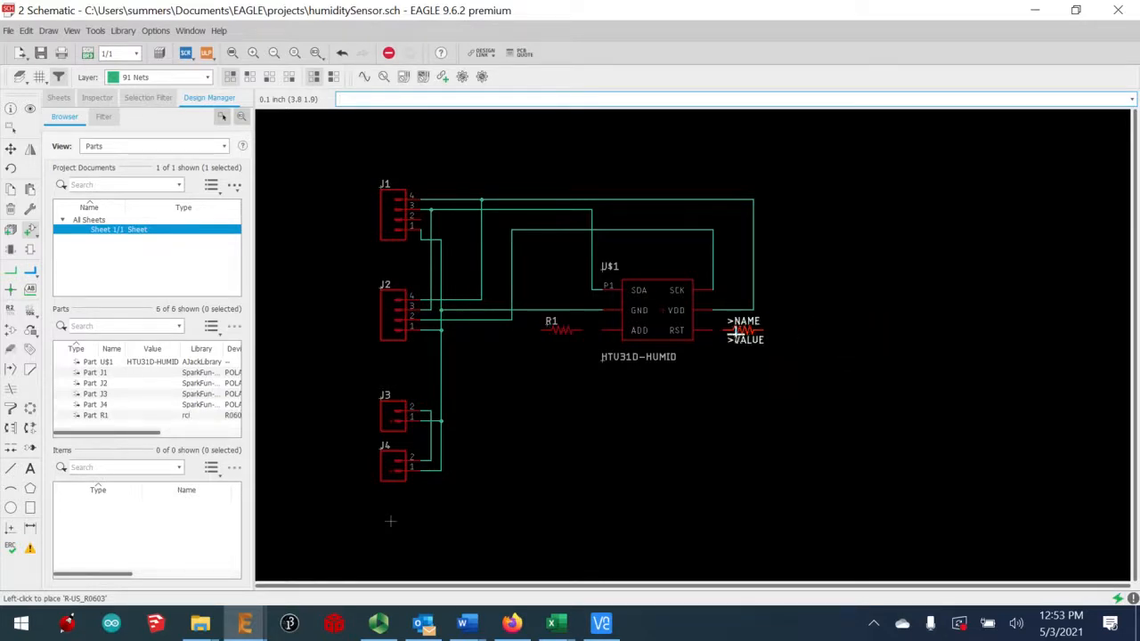
pyautogui.click(751, 330)
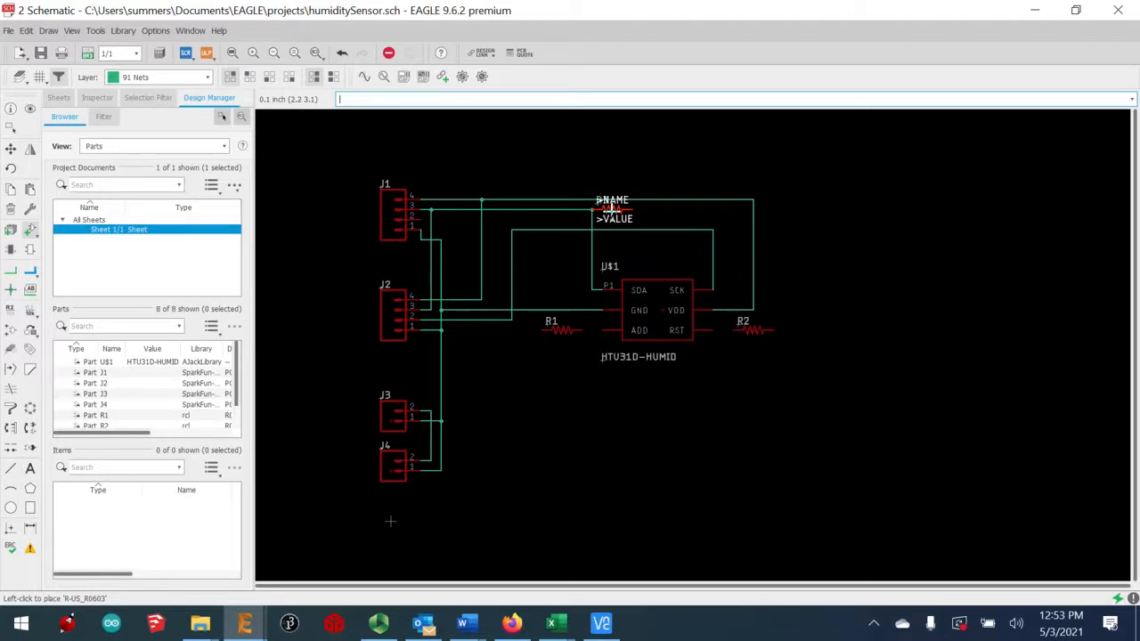
pyautogui.click(611, 209)
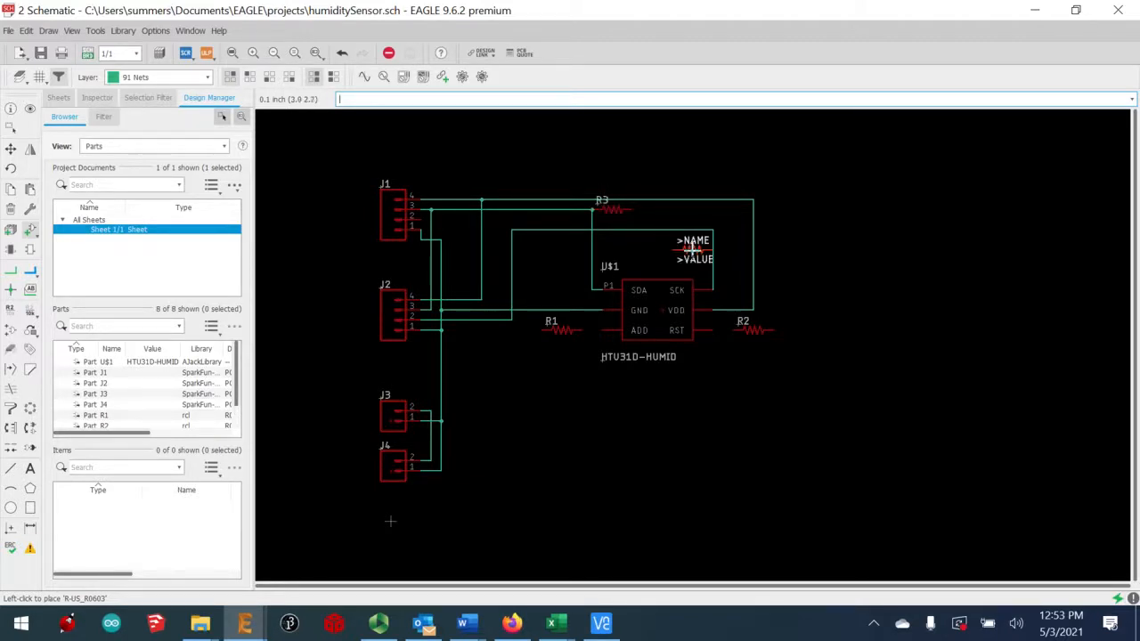
pyautogui.click(693, 250)
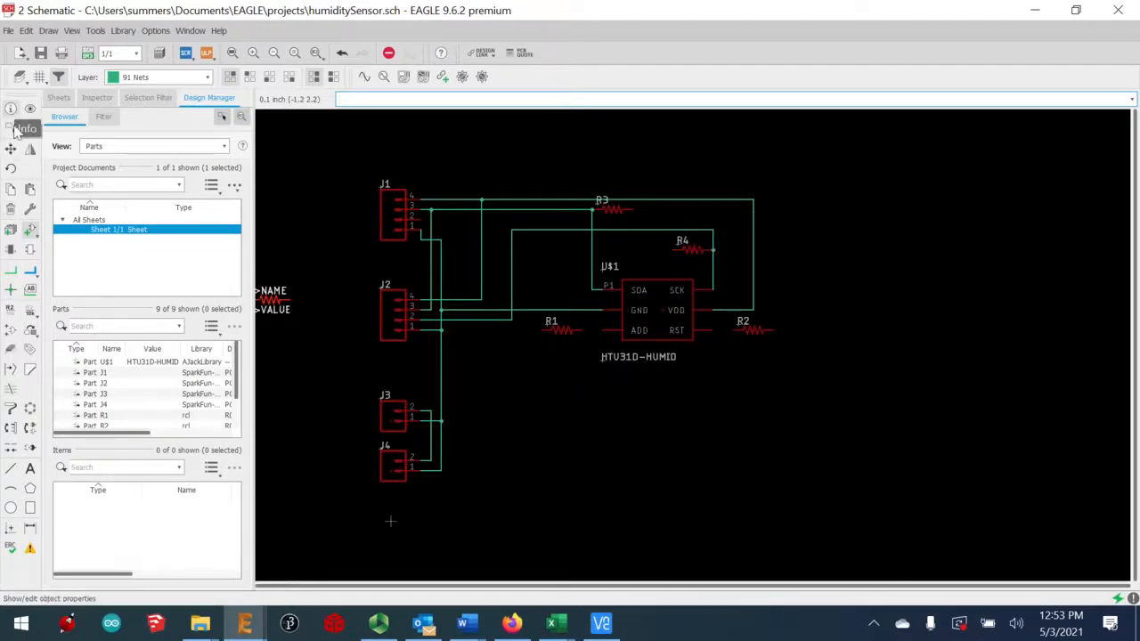
# Wire resistors R3 and R4 up to the top net
pyautogui.click(11, 270)
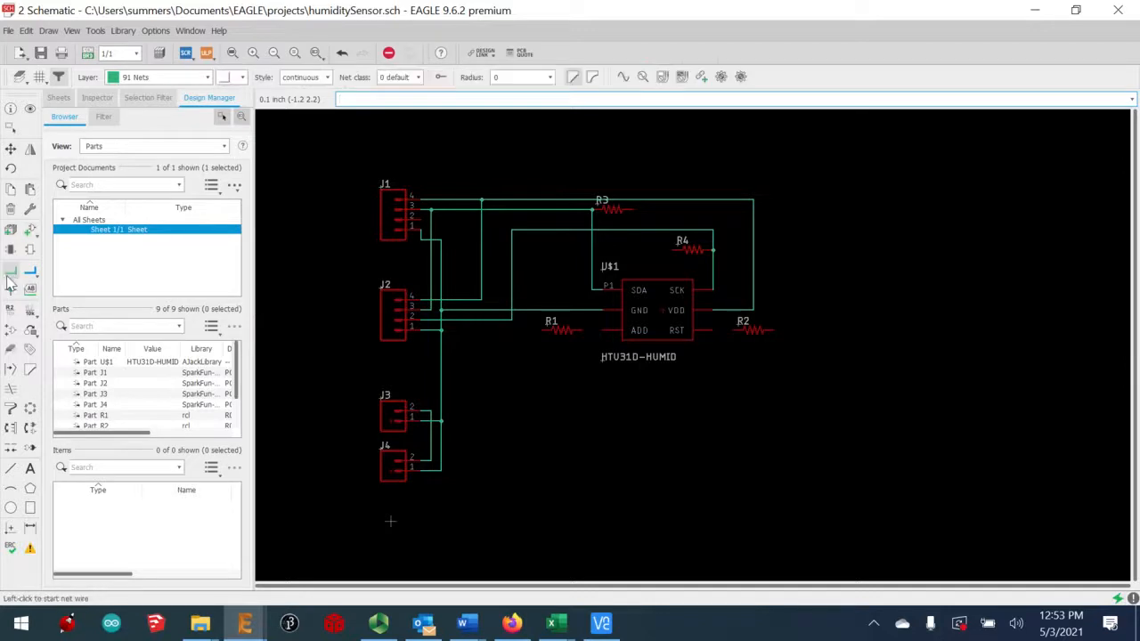
pyautogui.click(633, 209)
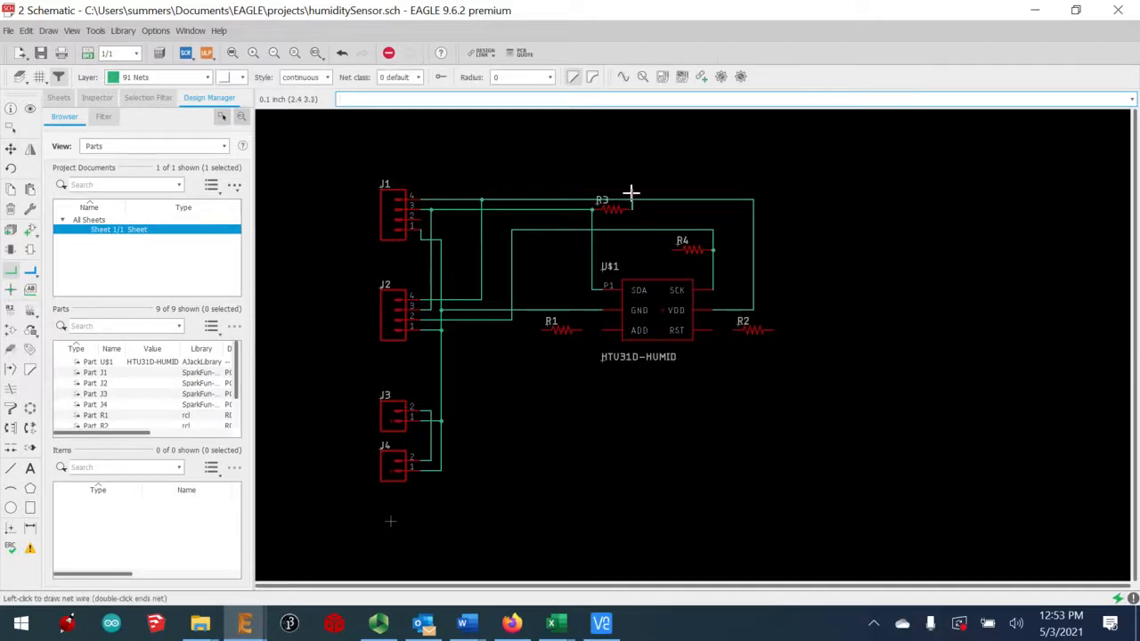
pyautogui.click(633, 200)
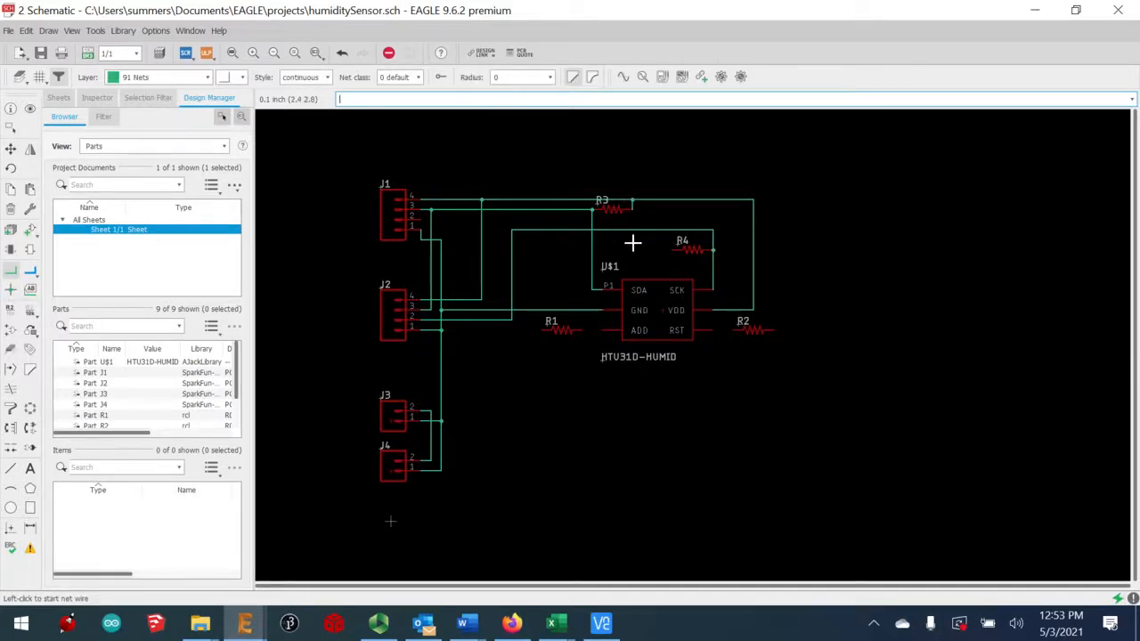
pyautogui.click(674, 249)
pyautogui.click(673, 201)
# Connect R2 between the RST pin and VDD, and R1 from the ADD pin to the top net
pyautogui.click(733, 331)
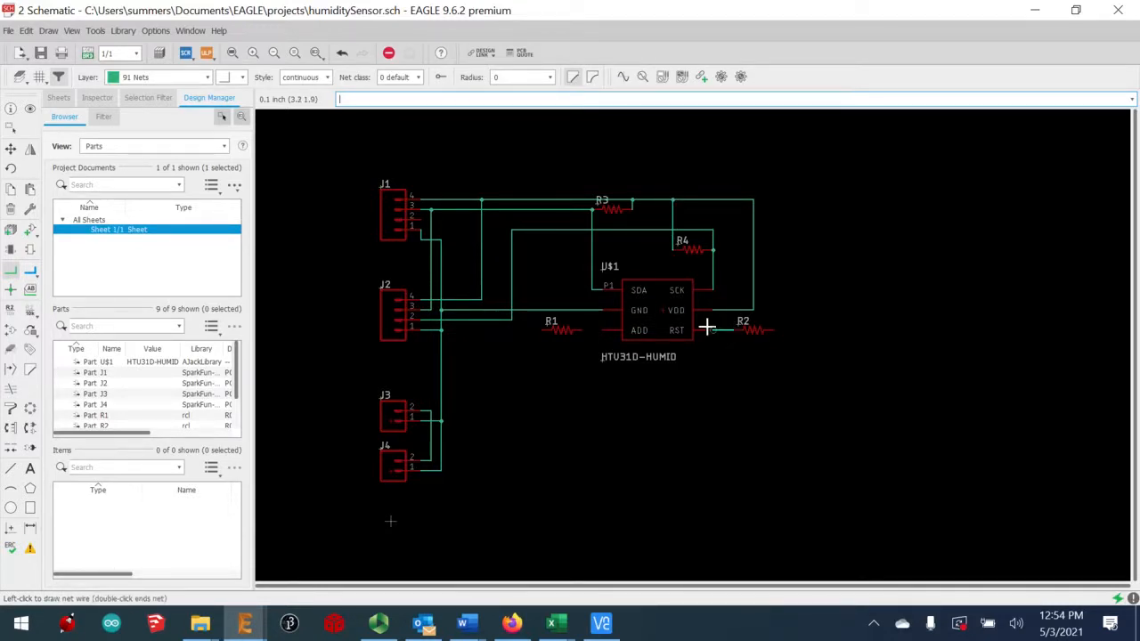
pyautogui.click(706, 329)
pyautogui.click(774, 331)
pyautogui.click(753, 297)
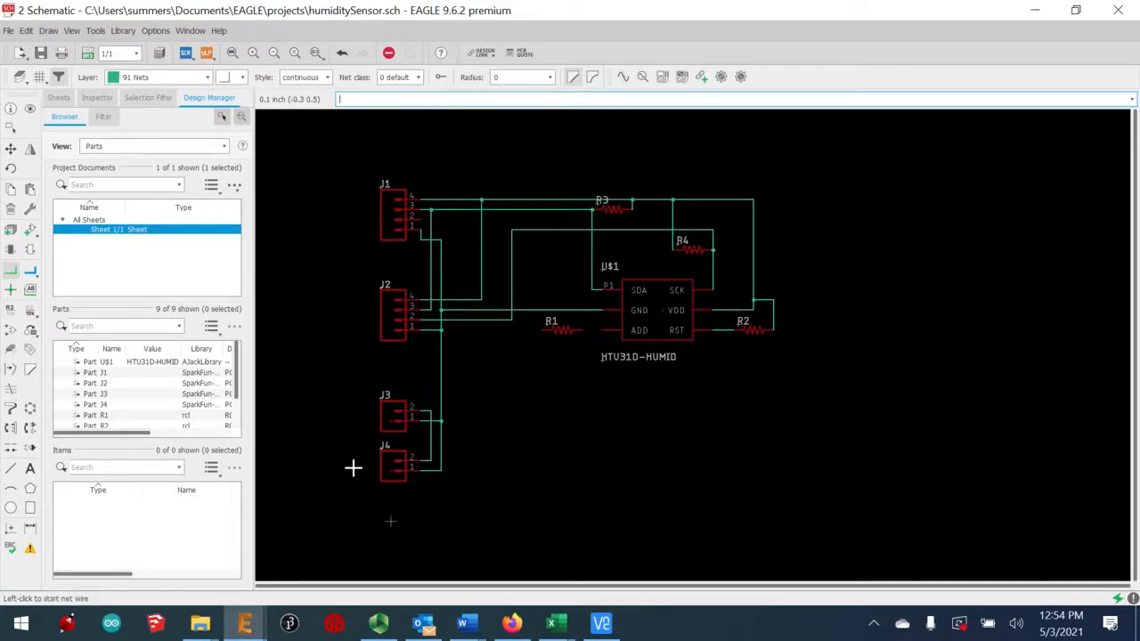
pyautogui.click(602, 330)
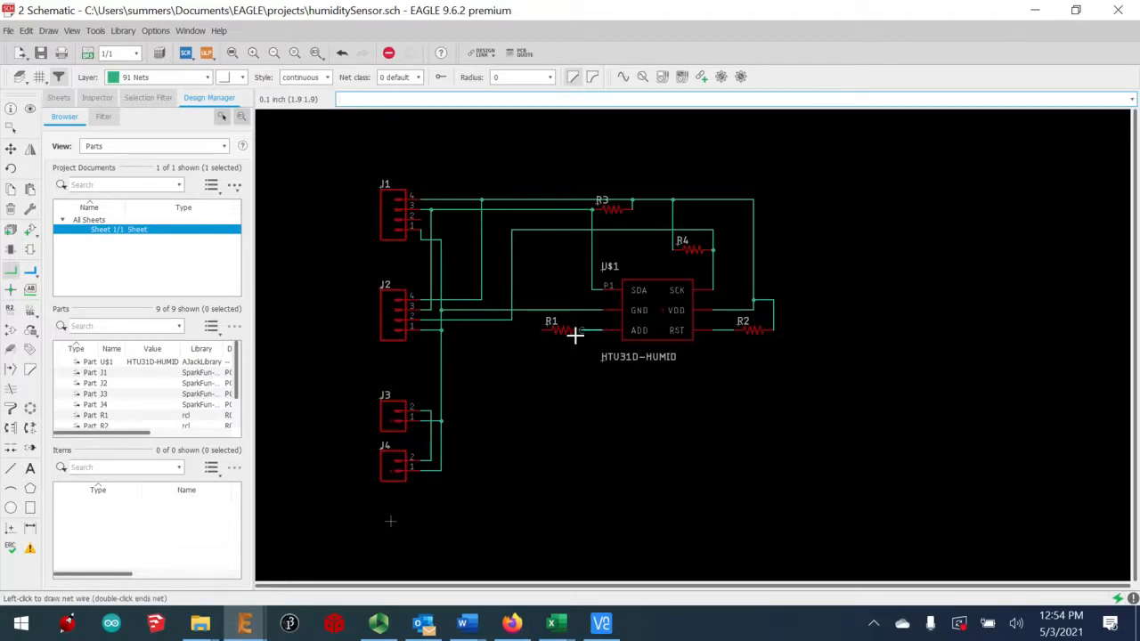
pyautogui.click(574, 331)
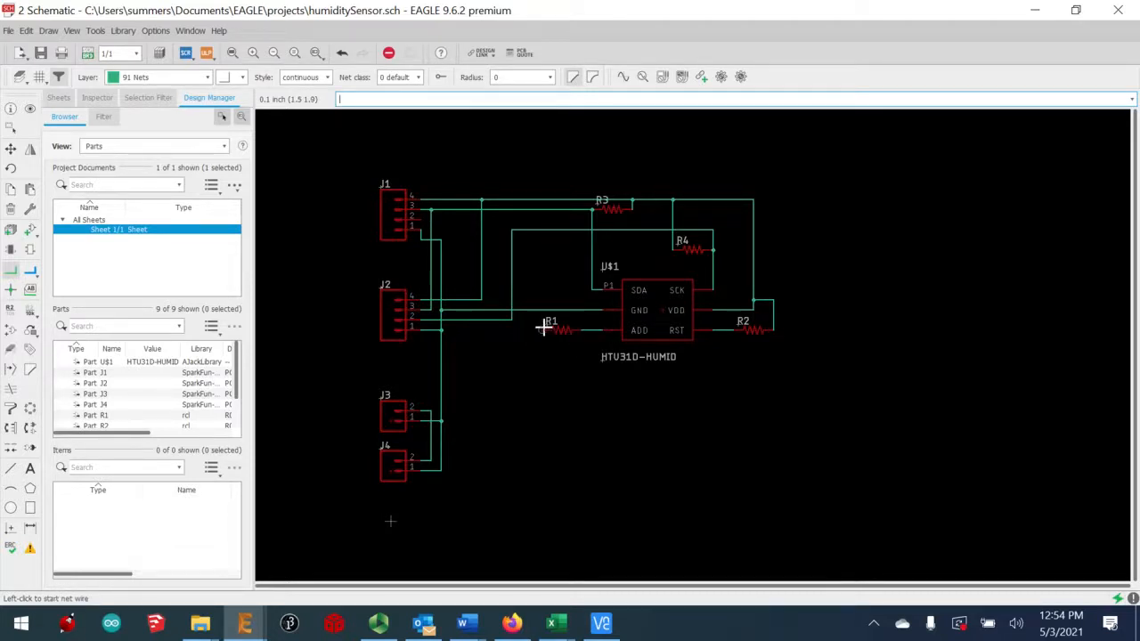
pyautogui.click(543, 329)
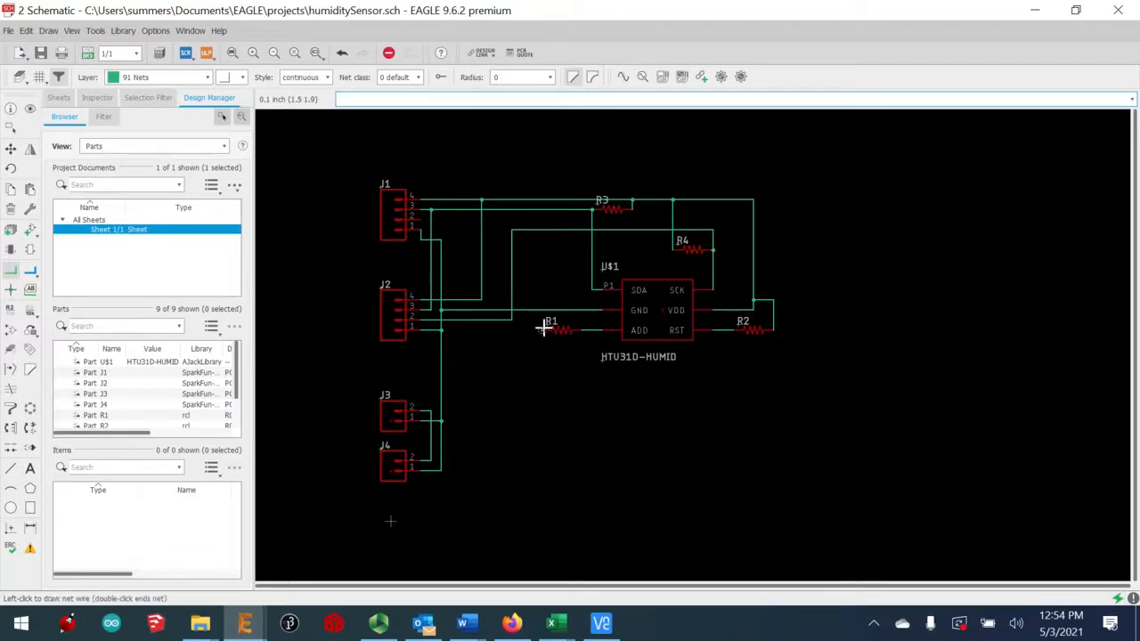
pyautogui.click(535, 201)
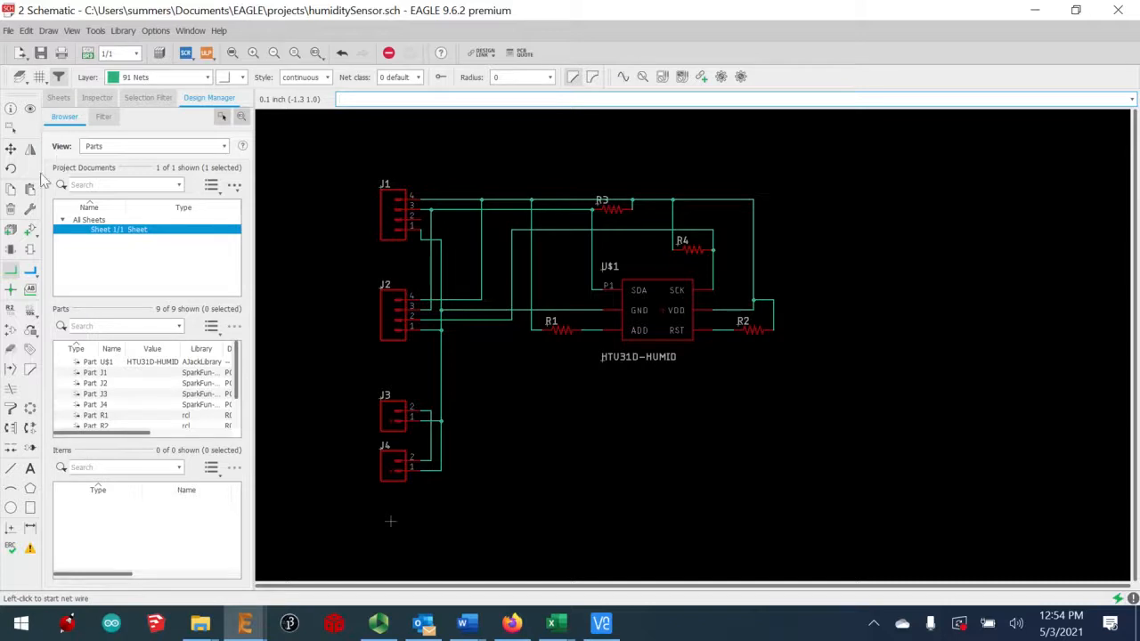
# Search 'capa' and pick the C-EU capacitor in the C0603 package
pyautogui.click(31, 234)
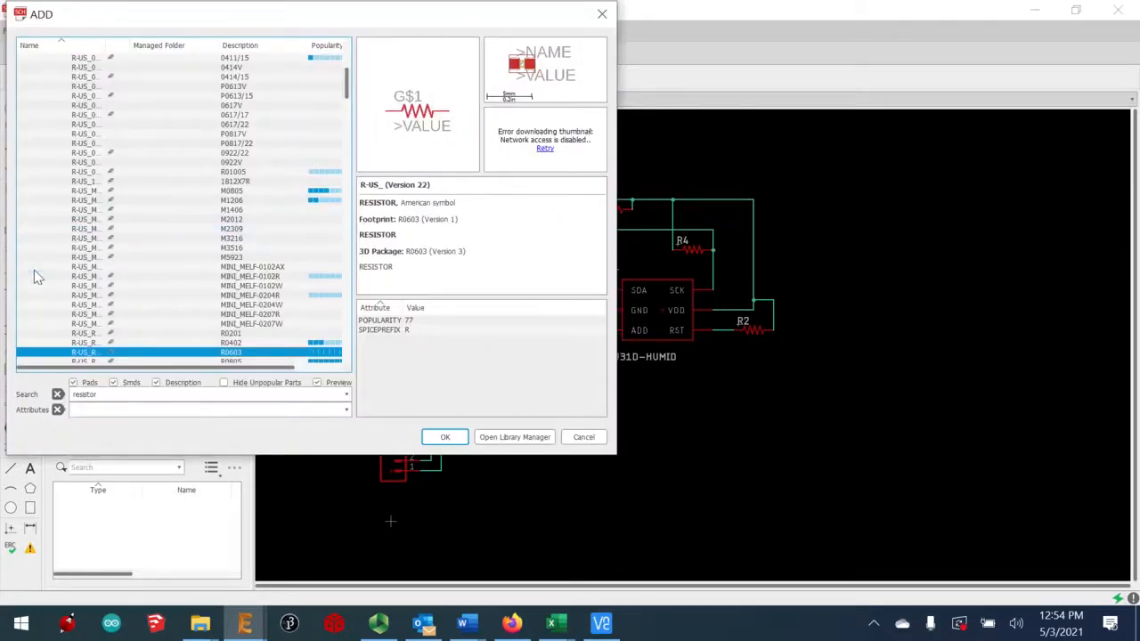
pyautogui.doubleClick(116, 394)
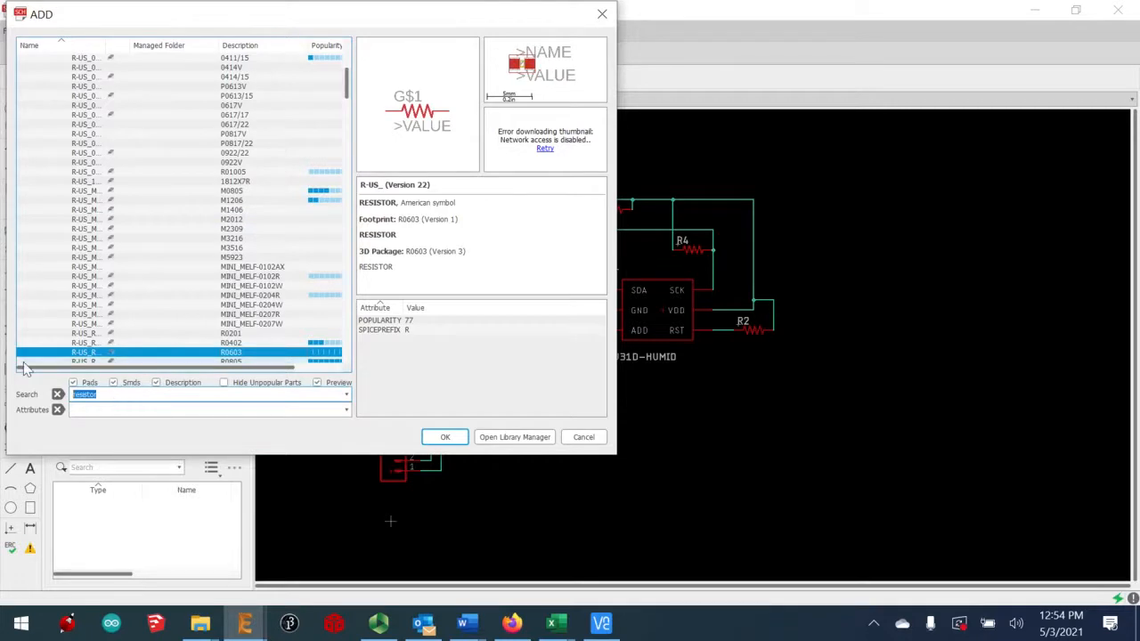
pyautogui.write('capac')
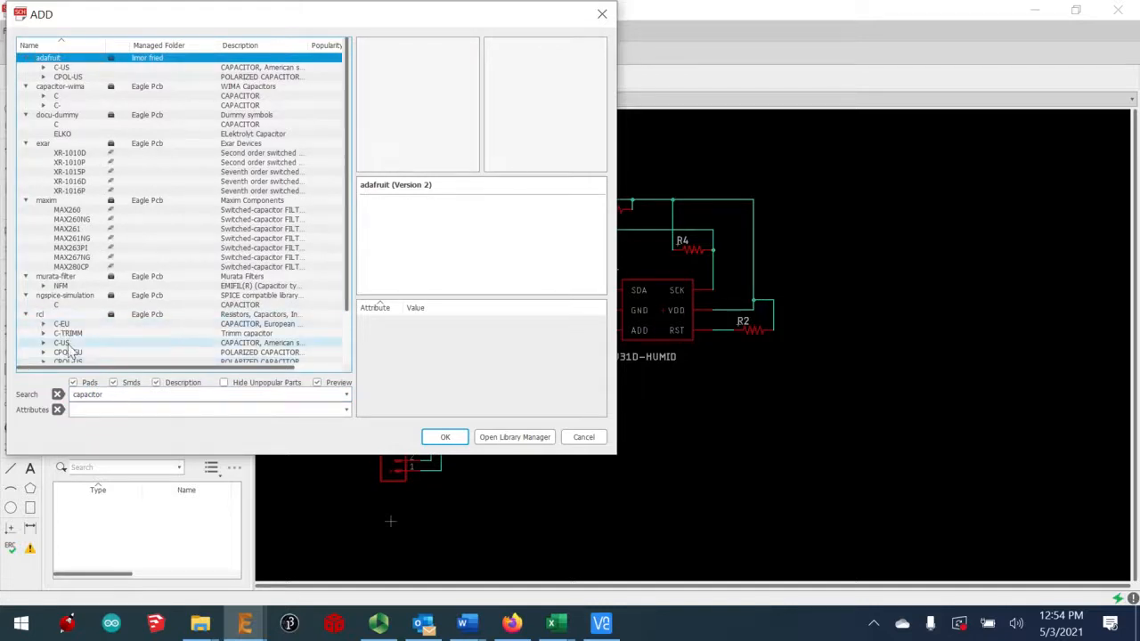
pyautogui.doubleClick(50, 328)
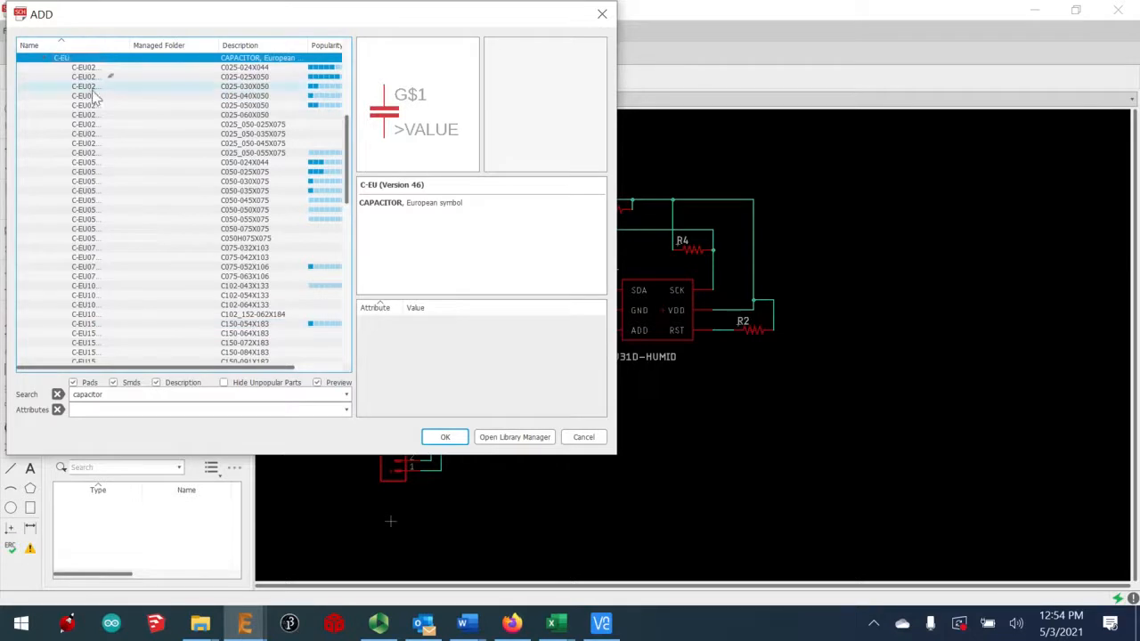
pyautogui.scroll(-3, 224, 267)
pyautogui.scroll(-5, 225, 268)
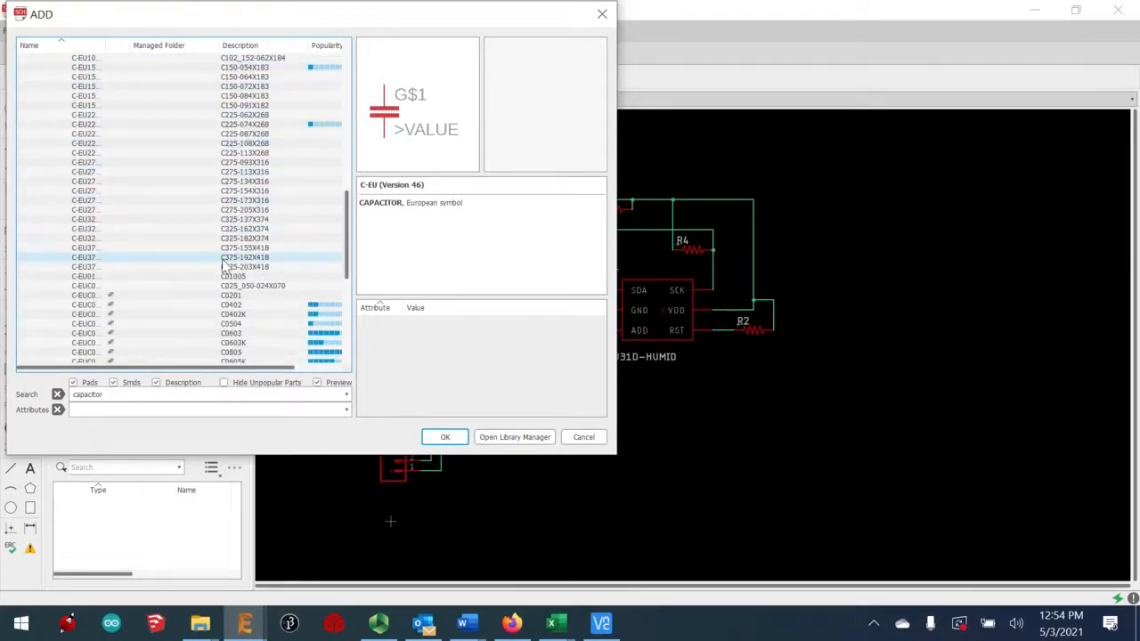
pyautogui.scroll(-1, 235, 336)
pyautogui.click(234, 334)
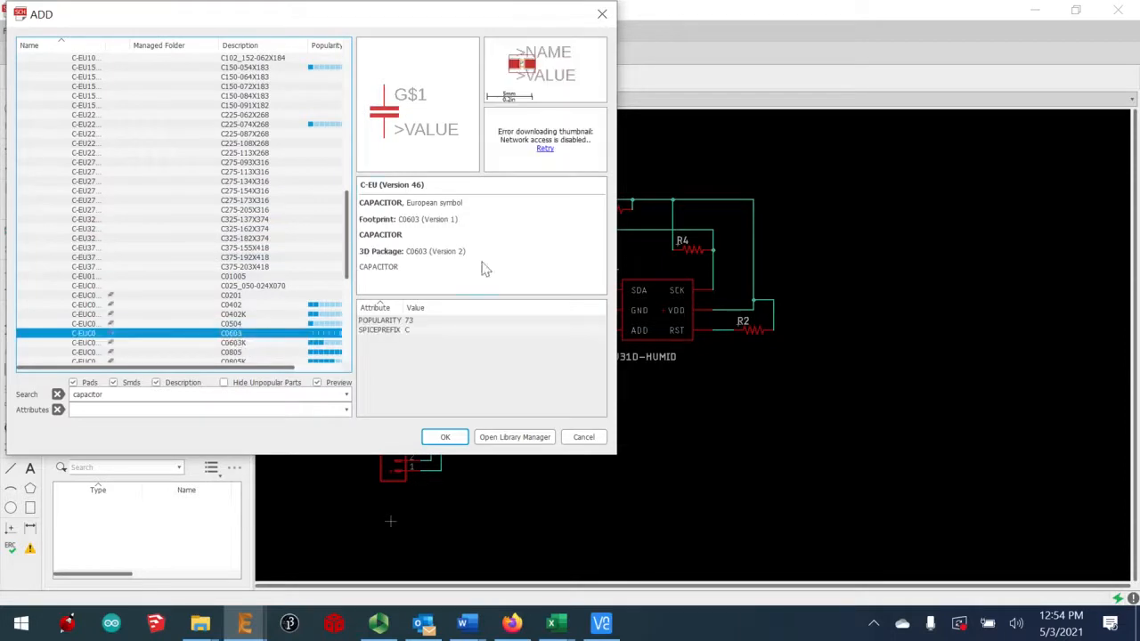
pyautogui.click(443, 436)
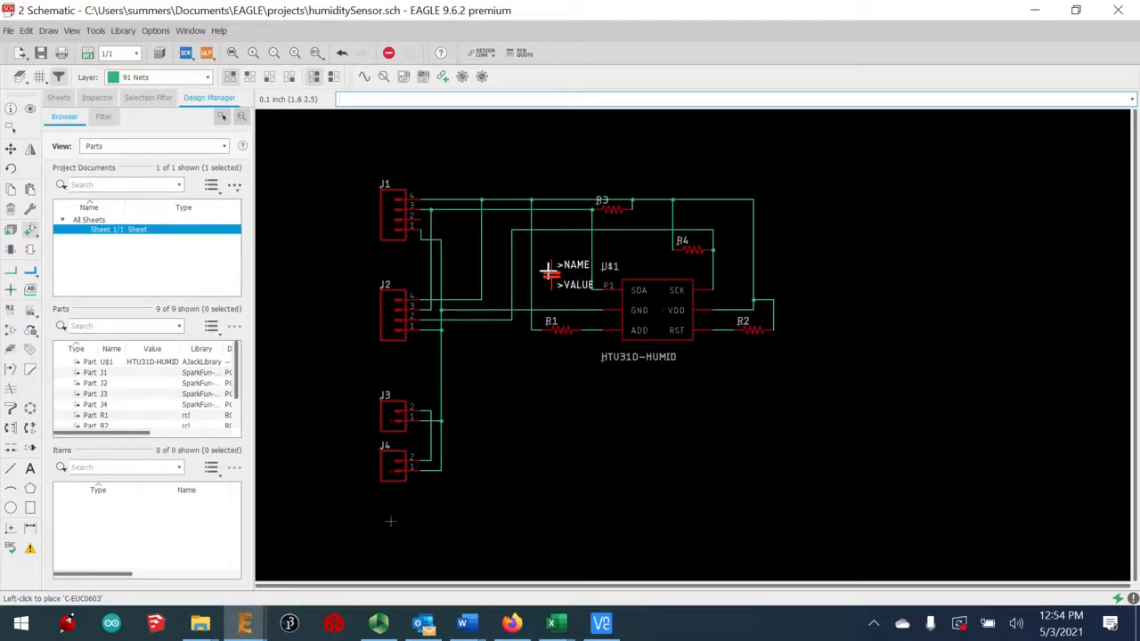
# Drop capacitor C1 left of U$1 and net its pins to the GND line and top net
pyautogui.click(550, 272)
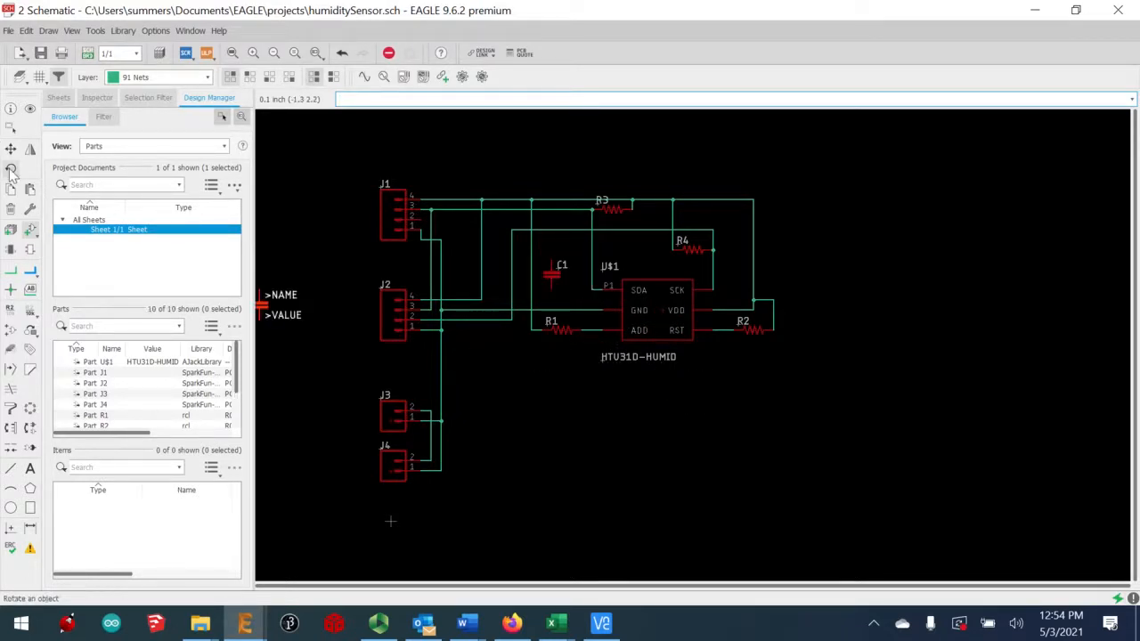
pyautogui.click(10, 289)
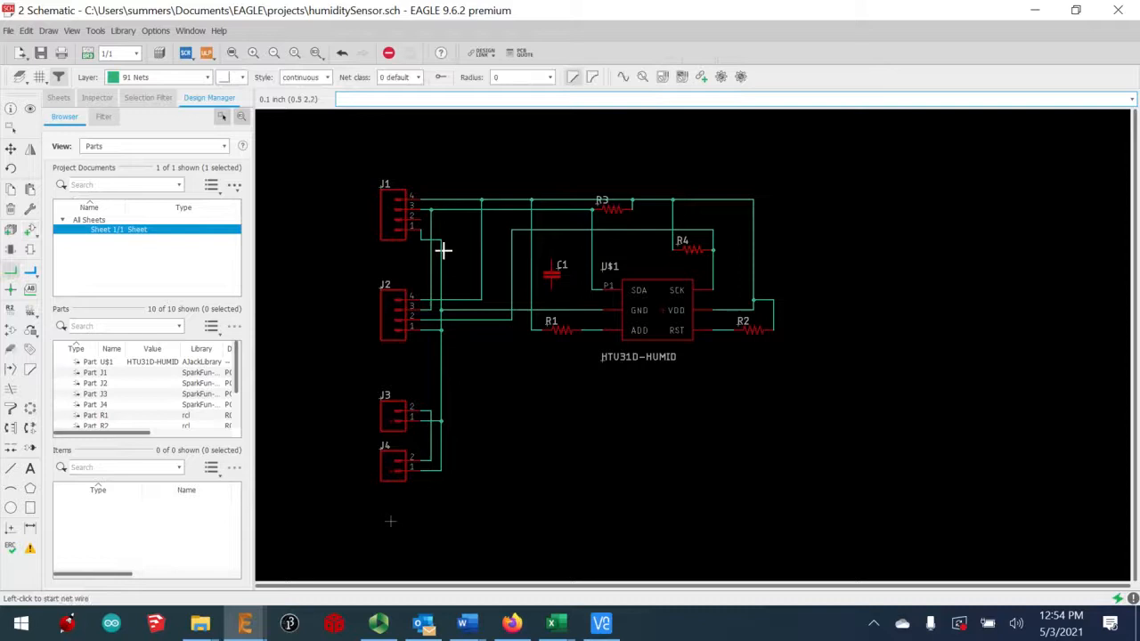
pyautogui.click(551, 292)
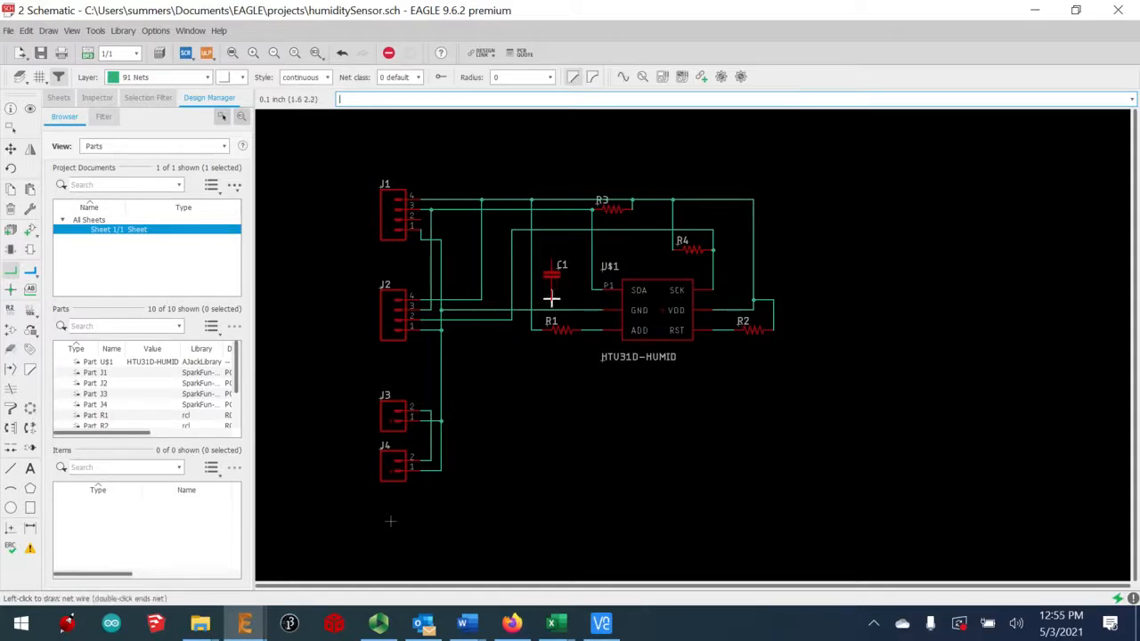
pyautogui.click(551, 310)
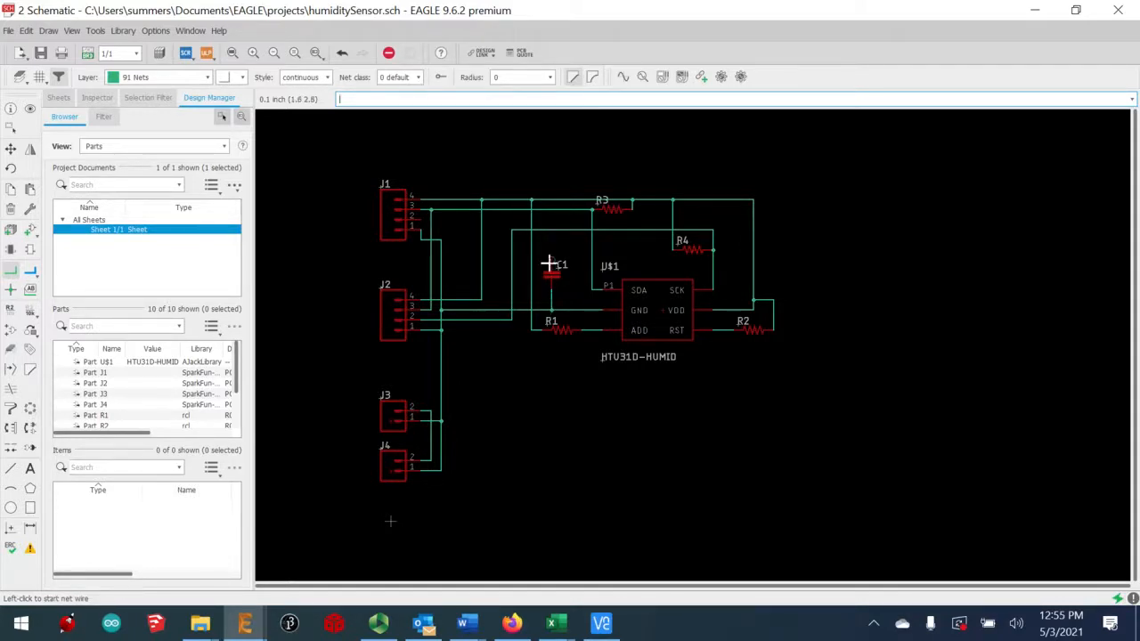
pyautogui.click(550, 264)
pyautogui.click(550, 200)
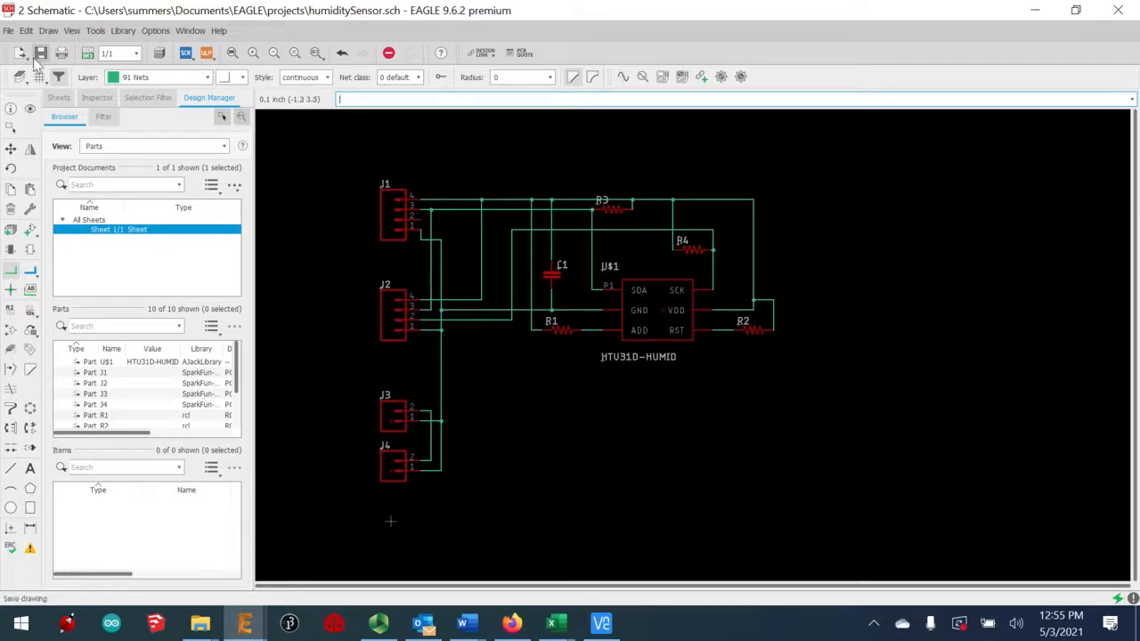
# Switch to the board layout and move the sensor inside the board outline
pyautogui.click(87, 53)
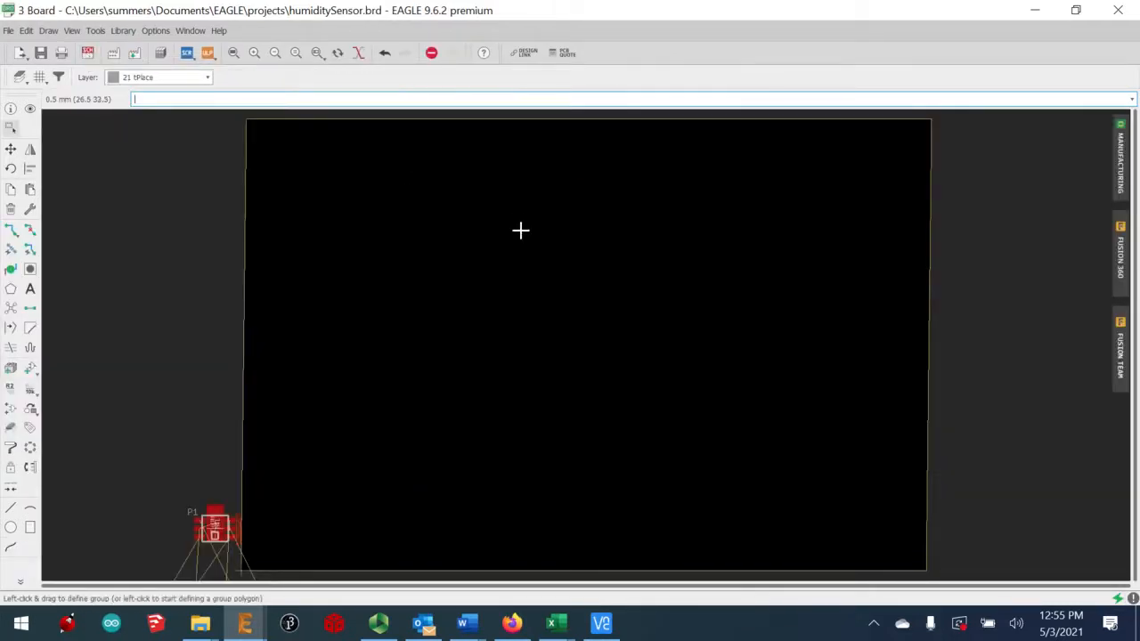
pyautogui.scroll(-2, 521, 230)
pyautogui.scroll(-2, 523, 236)
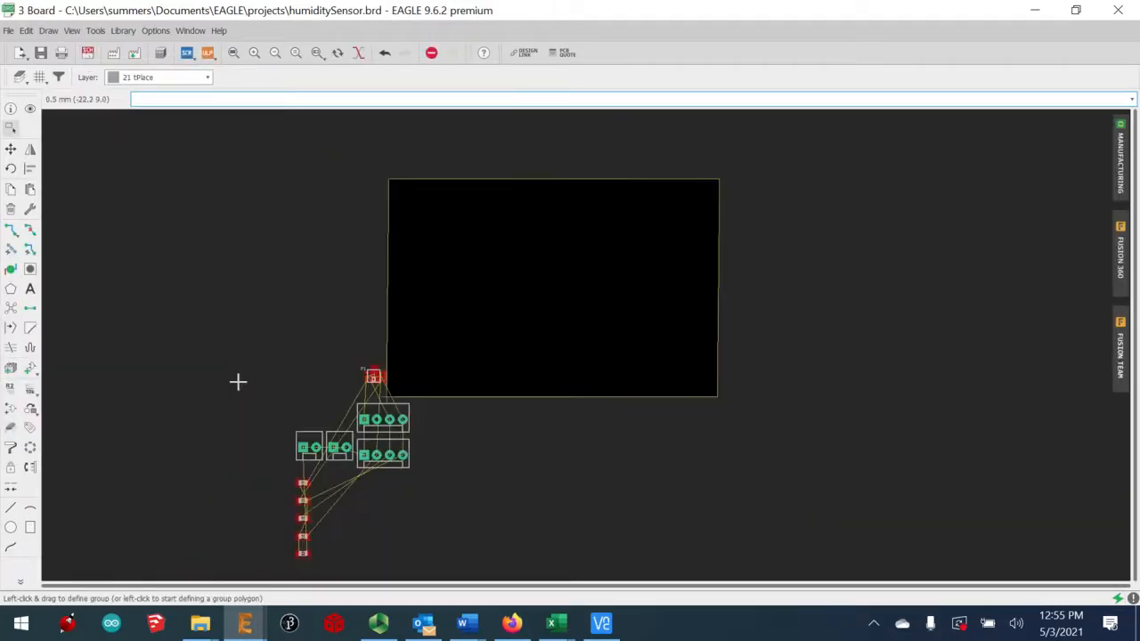
pyautogui.click(10, 149)
pyautogui.click(374, 377)
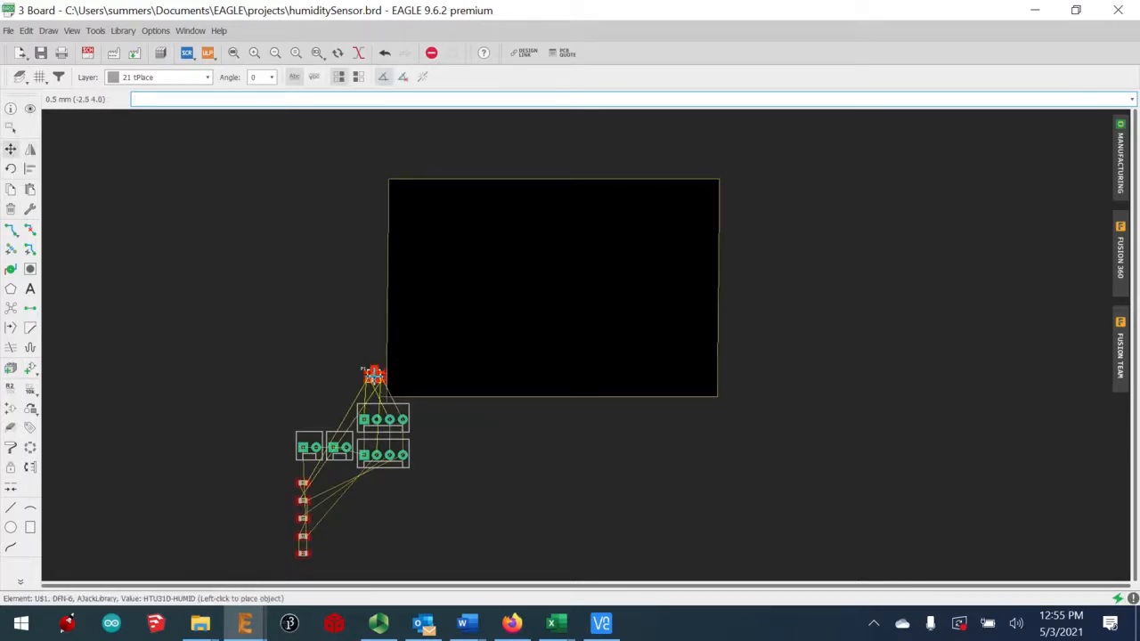
pyautogui.click(501, 276)
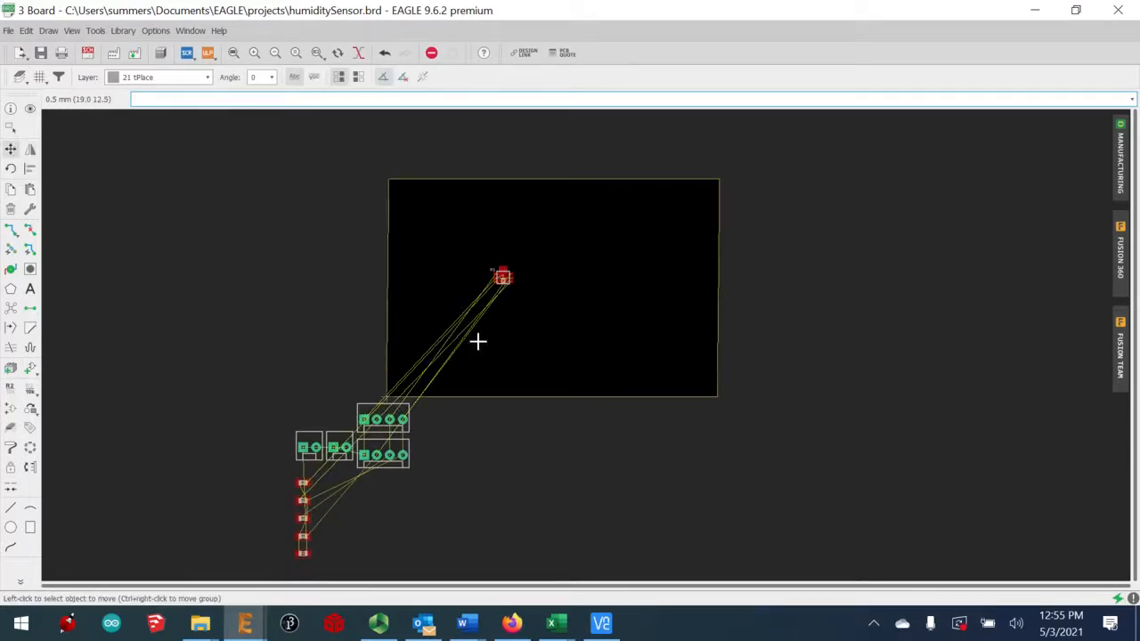
# Place the two 4-pin and two 2-pin connectors inside the board outline
pyautogui.click(364, 419)
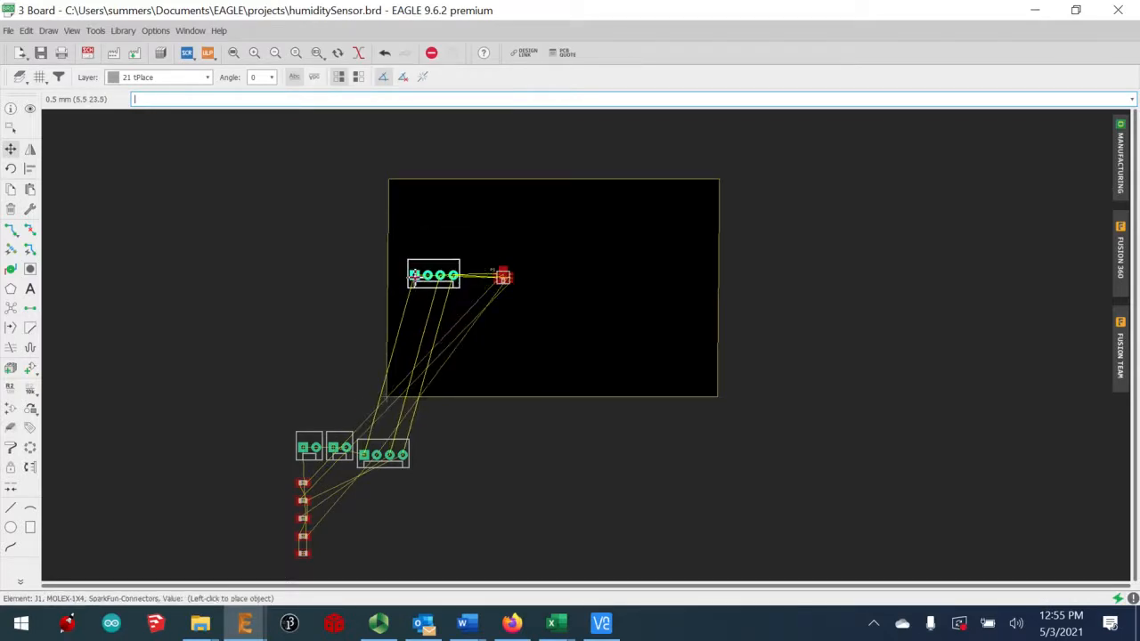
pyautogui.click(415, 276)
pyautogui.click(391, 453)
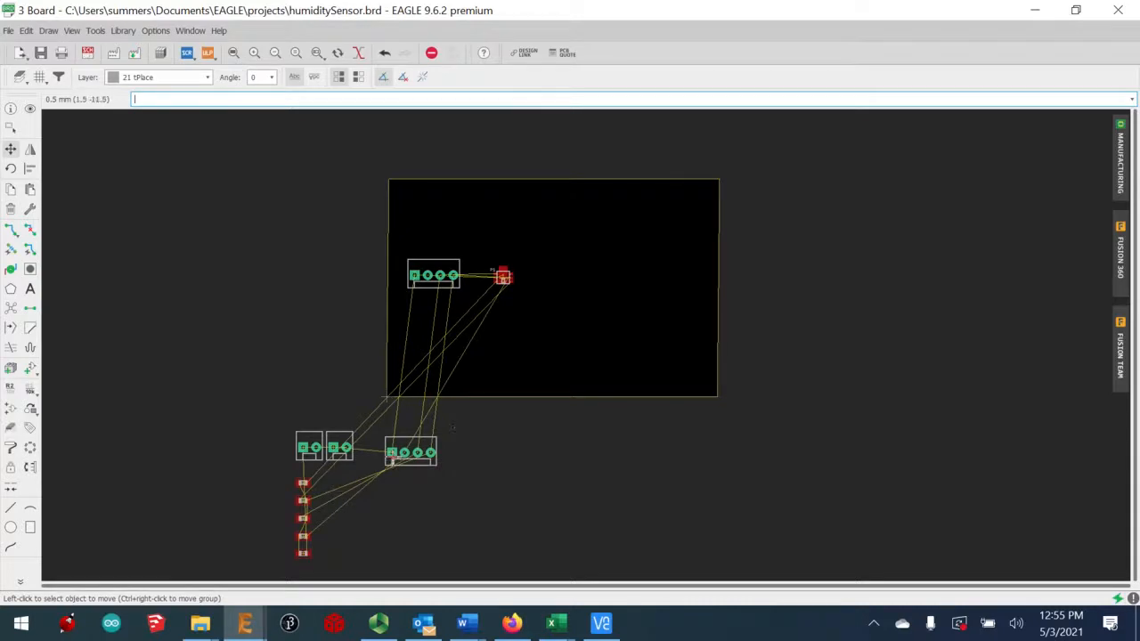
pyautogui.click(410, 453)
pyautogui.click(583, 308)
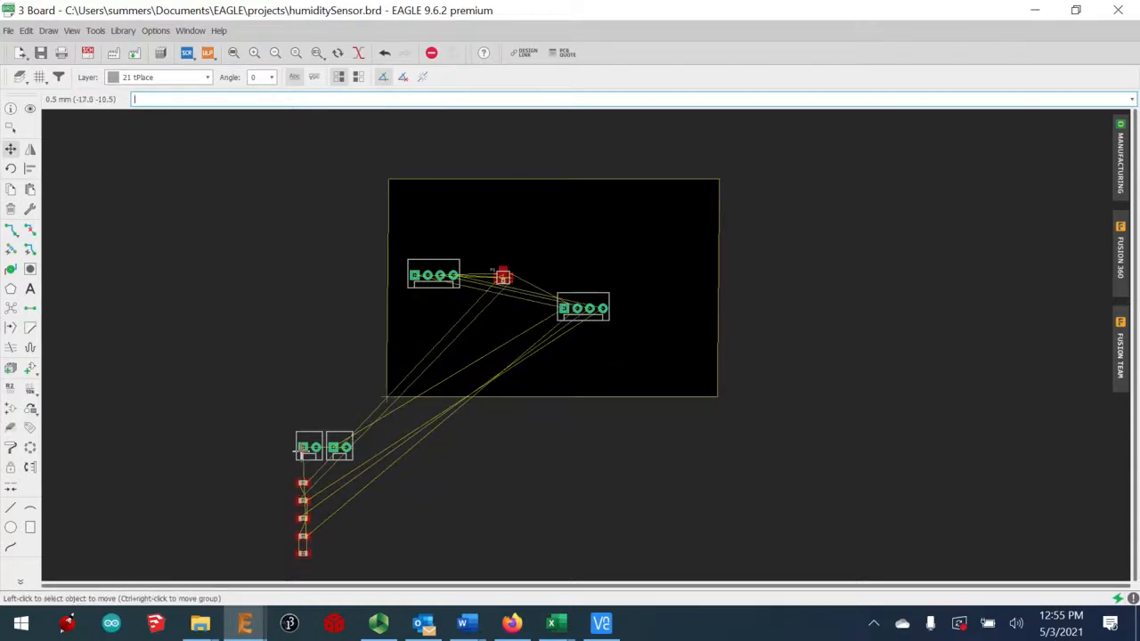
pyautogui.click(303, 447)
pyautogui.click(423, 360)
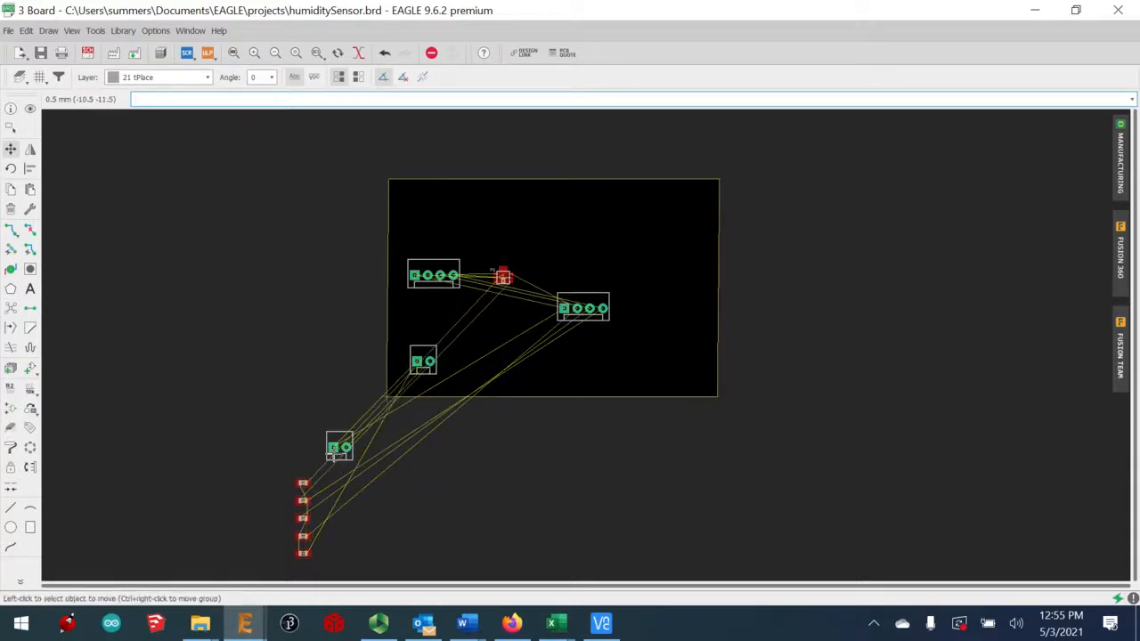
pyautogui.click(336, 446)
pyautogui.click(579, 349)
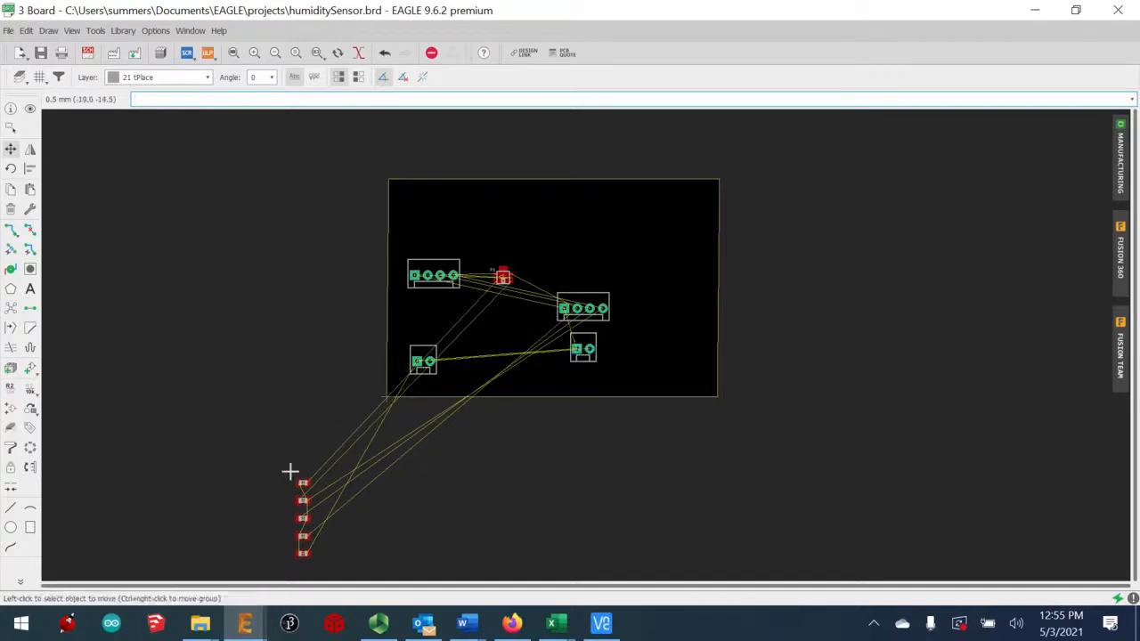
# Move the five resistors and capacitor from outside into the middle of the board
pyautogui.click(301, 481)
pyautogui.click(480, 316)
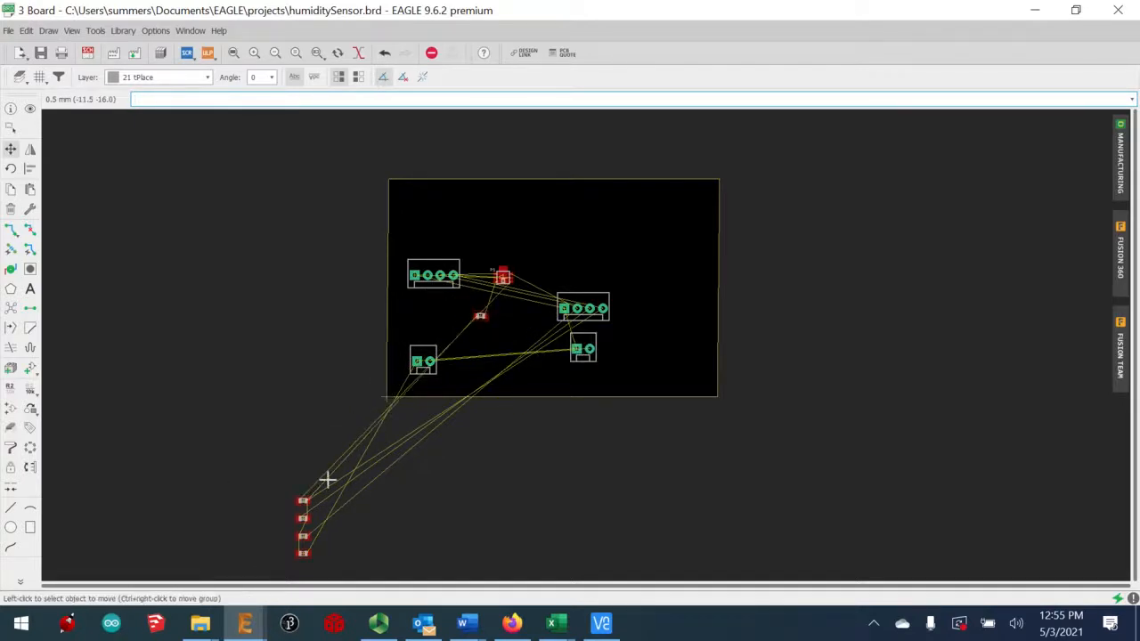
pyautogui.click(302, 500)
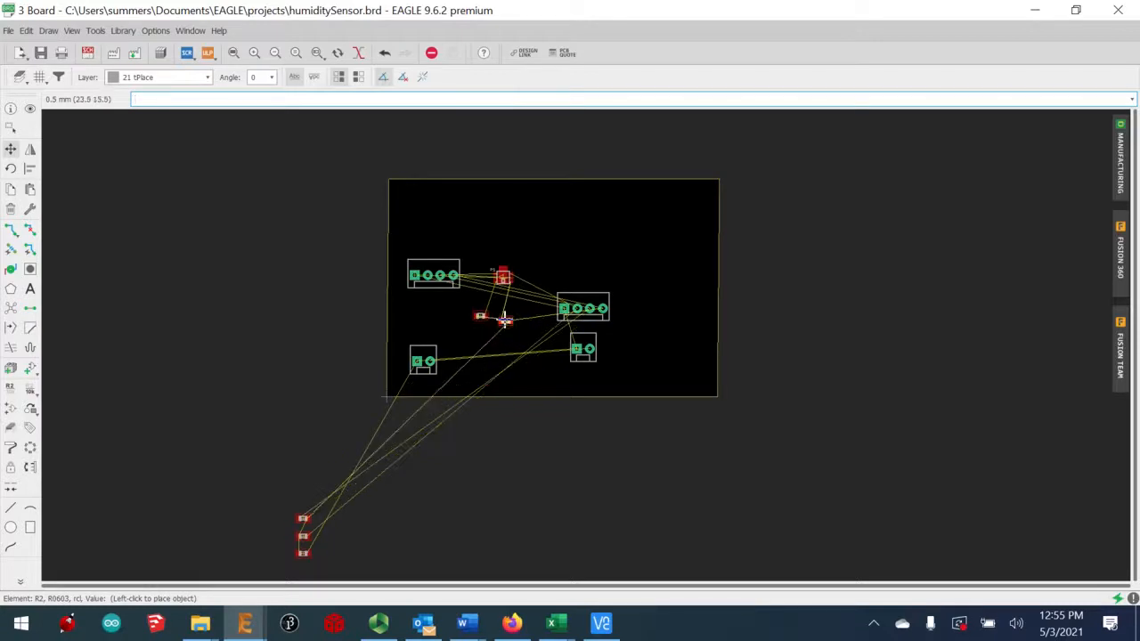
pyautogui.click(504, 321)
pyautogui.click(303, 519)
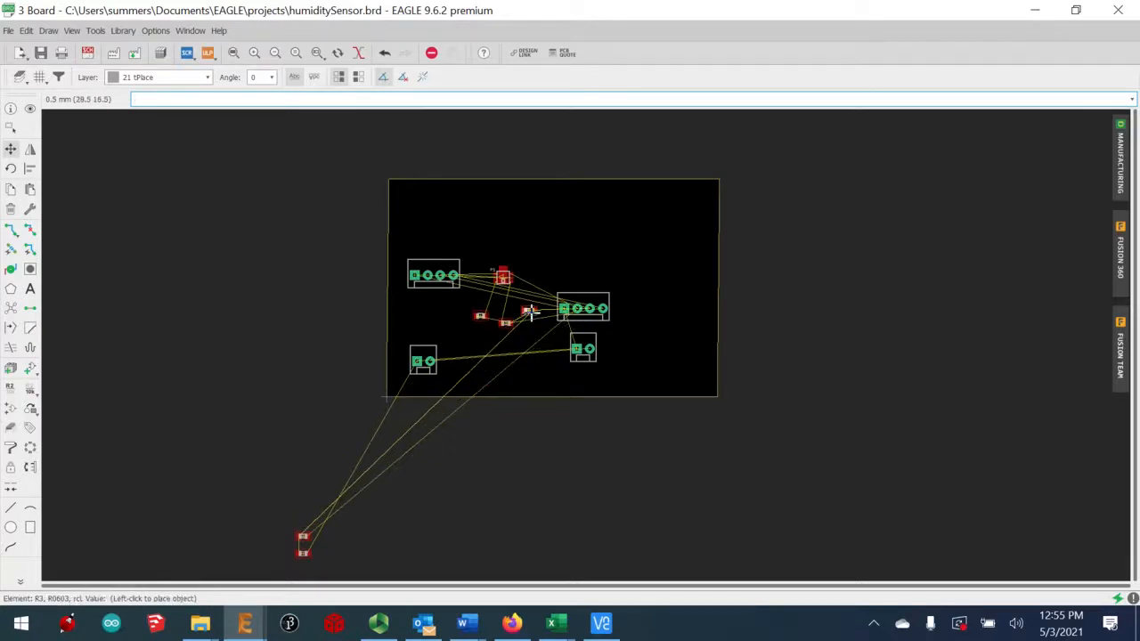
pyautogui.click(510, 322)
pyautogui.click(302, 534)
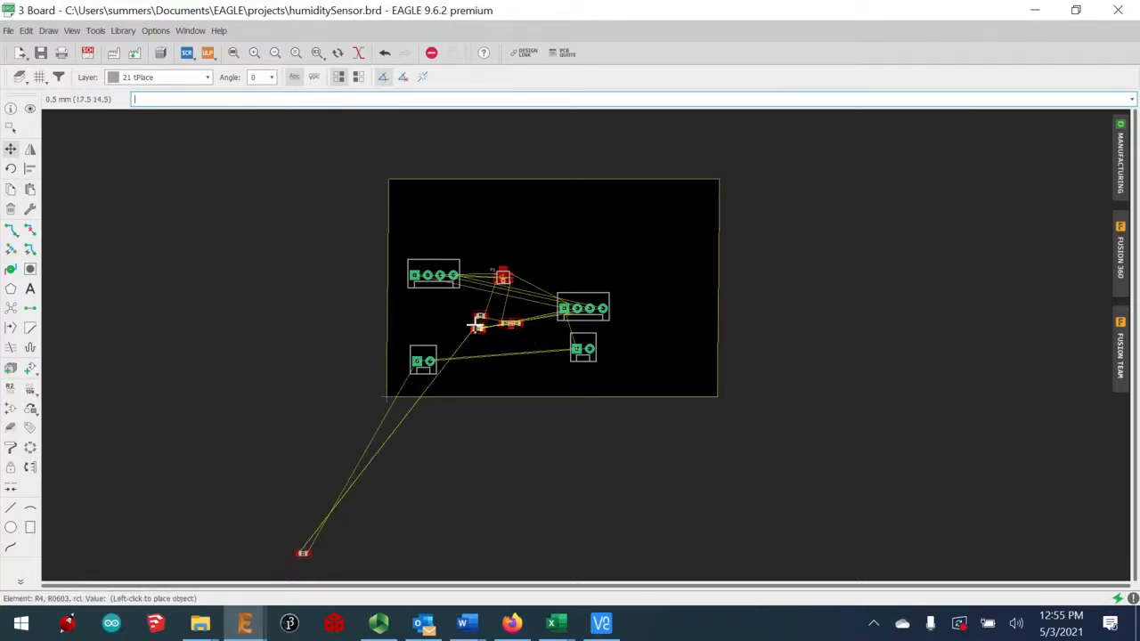
pyautogui.click(473, 341)
pyautogui.click(301, 553)
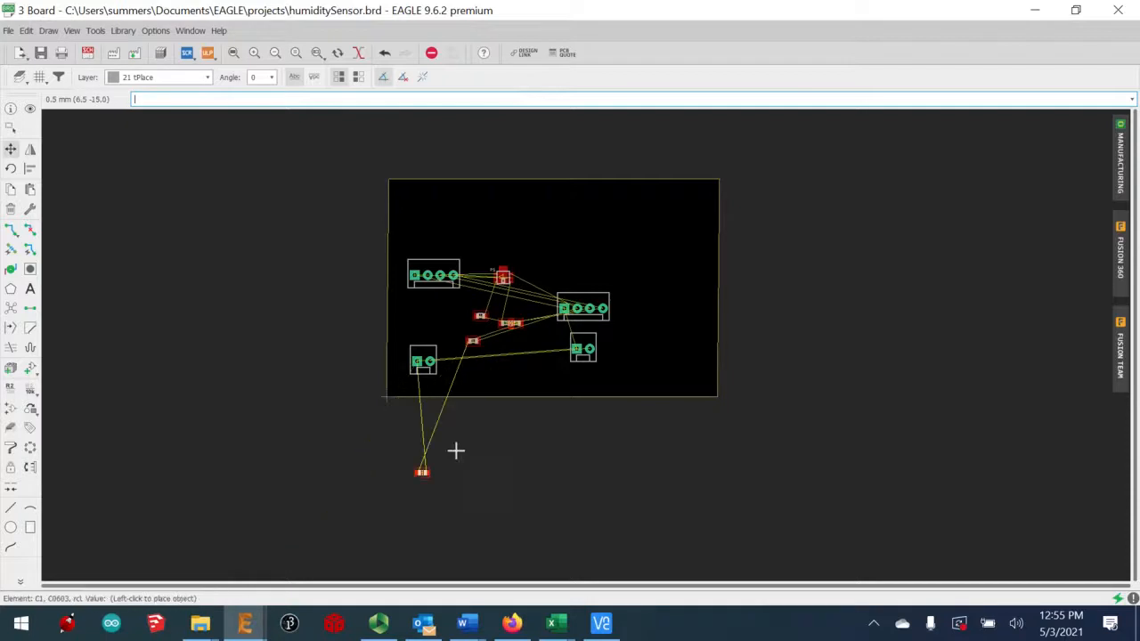
pyautogui.click(503, 361)
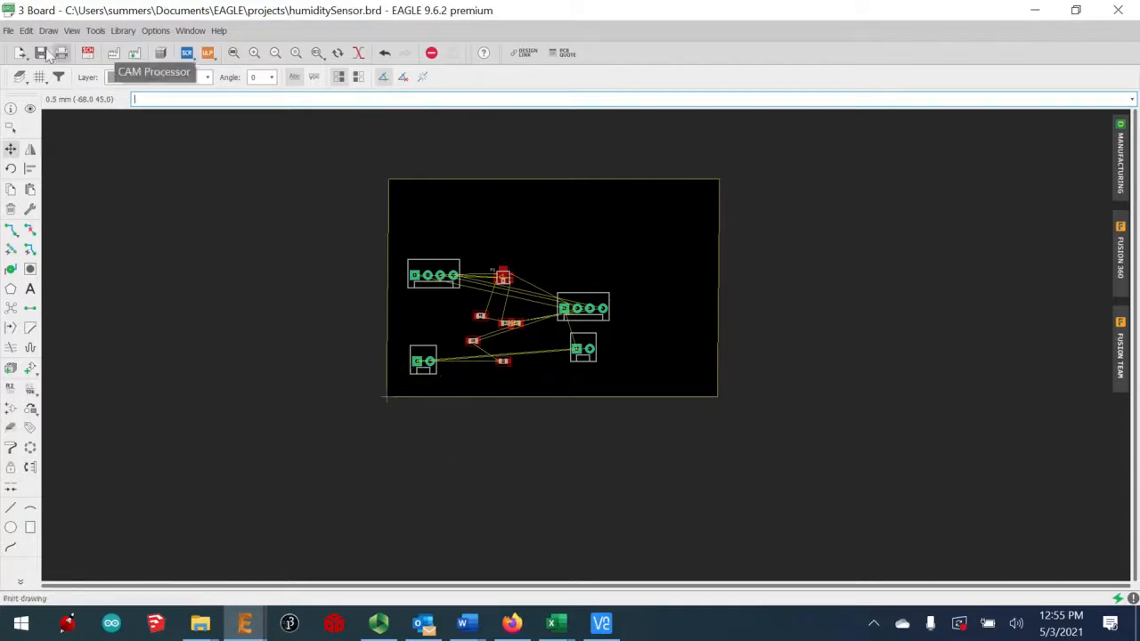
# In the schematic, search the Add library for 'hole' parts
pyautogui.click(87, 53)
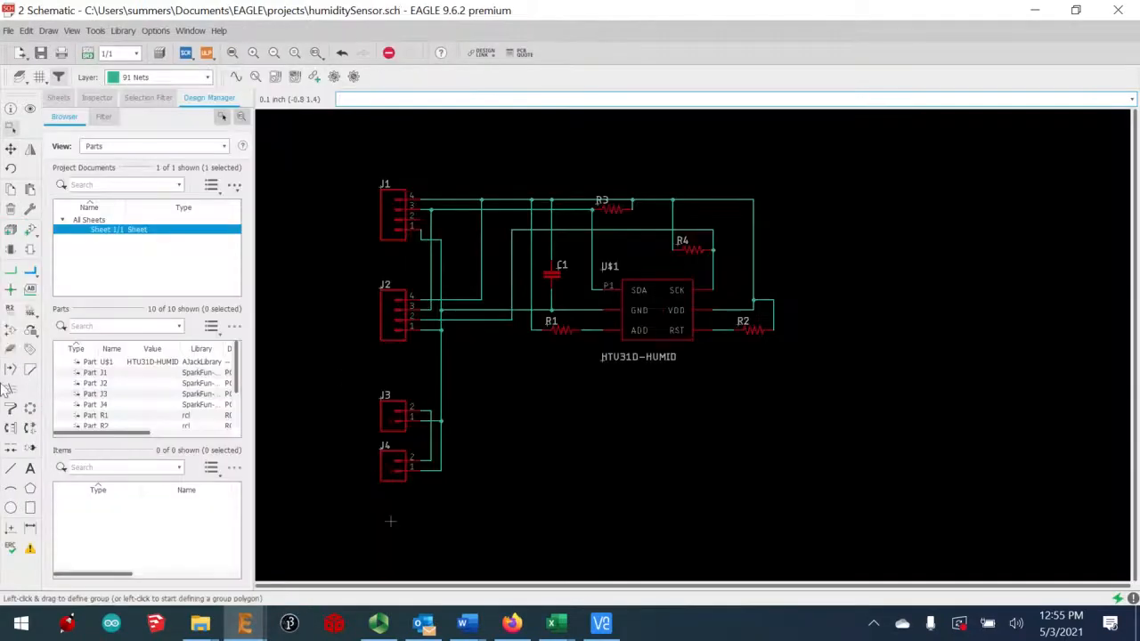
pyautogui.click(30, 230)
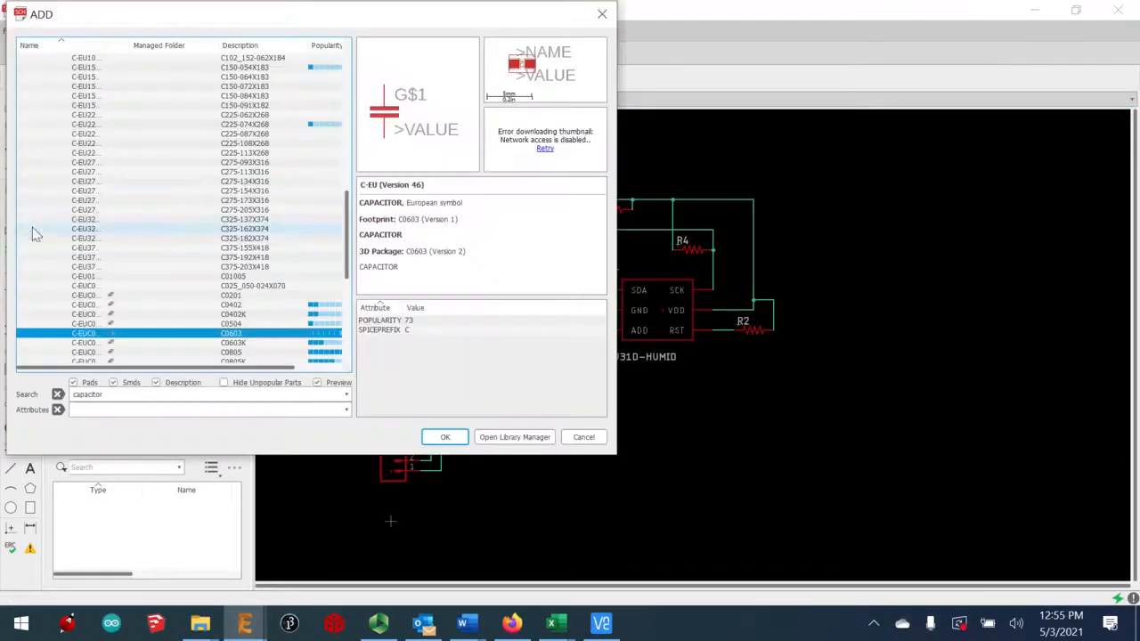
pyautogui.moveTo(148, 397); pyautogui.dragTo(2, 397)
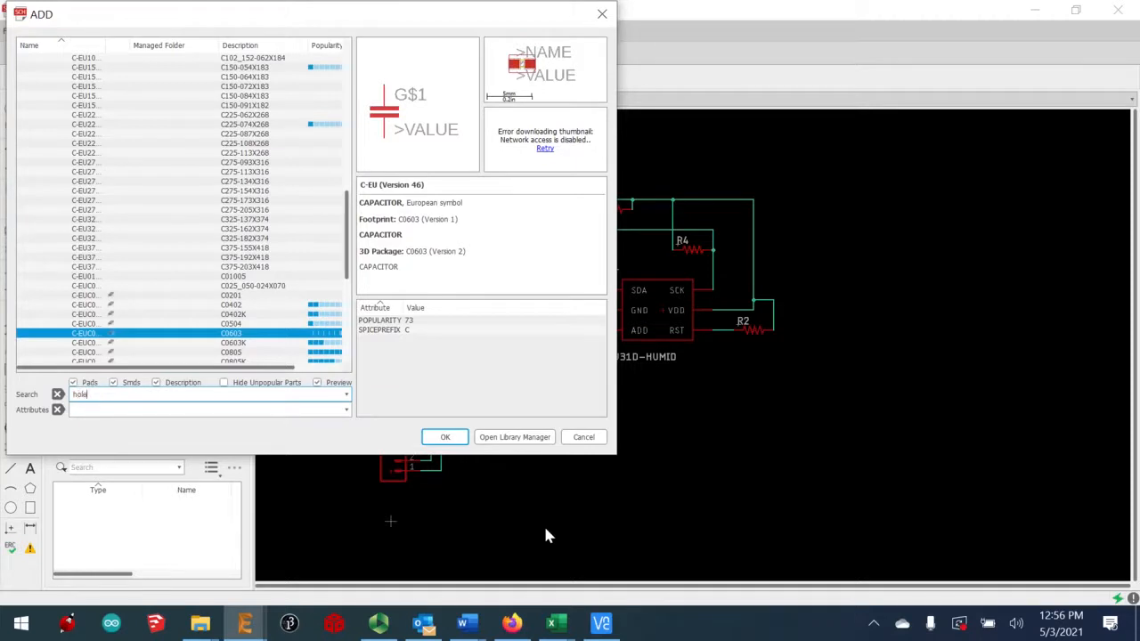
pyautogui.press('Return')
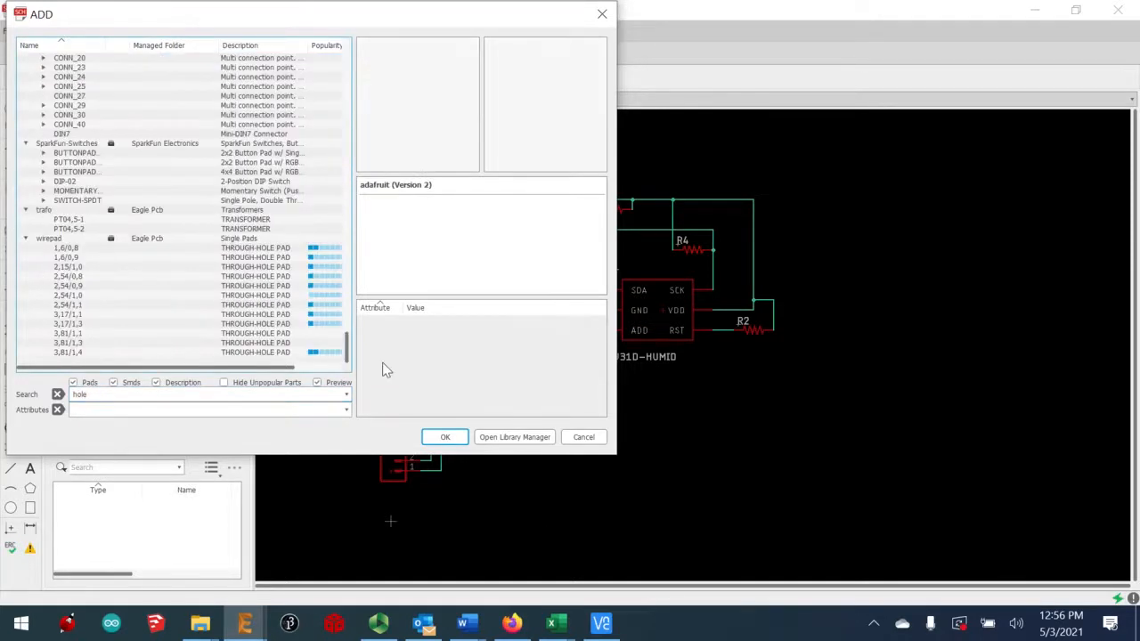
pyautogui.moveTo(383, 347); pyautogui.dragTo(385, 315)
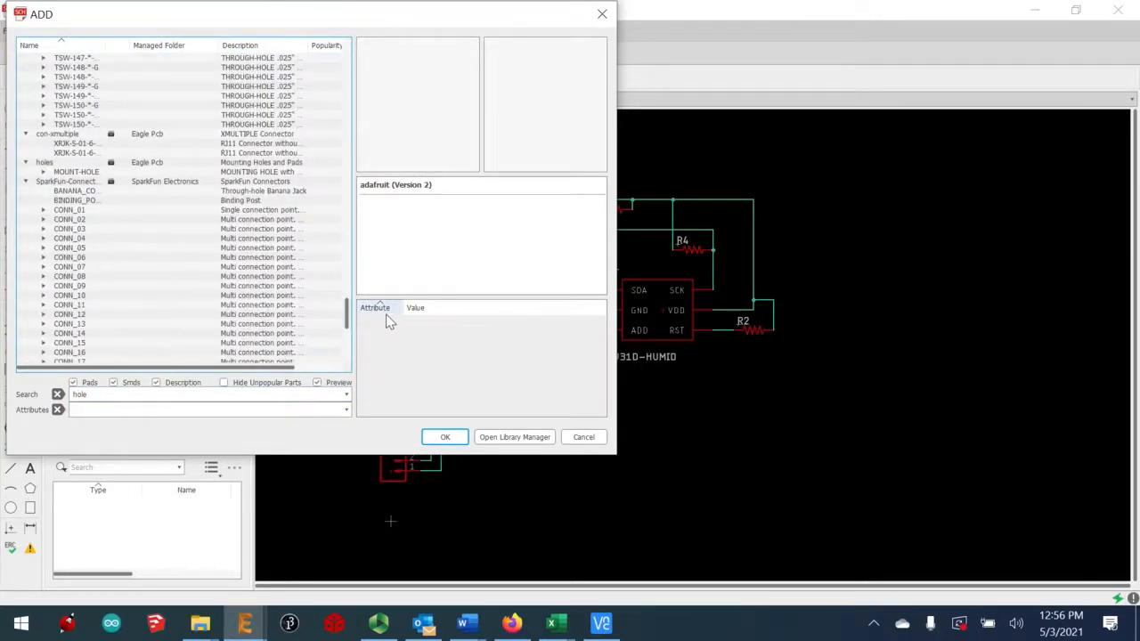
# Place MOUNT-HOLE 3,0 holes H1 and H2 on the schematic, then return to the board
pyautogui.click(42, 174)
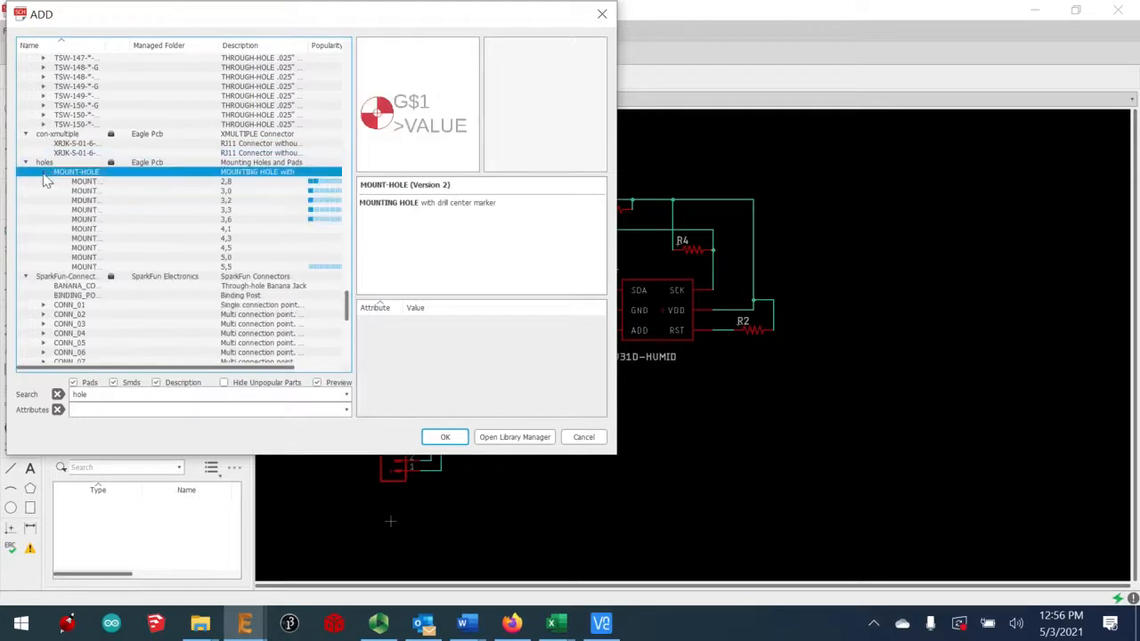
pyautogui.click(196, 191)
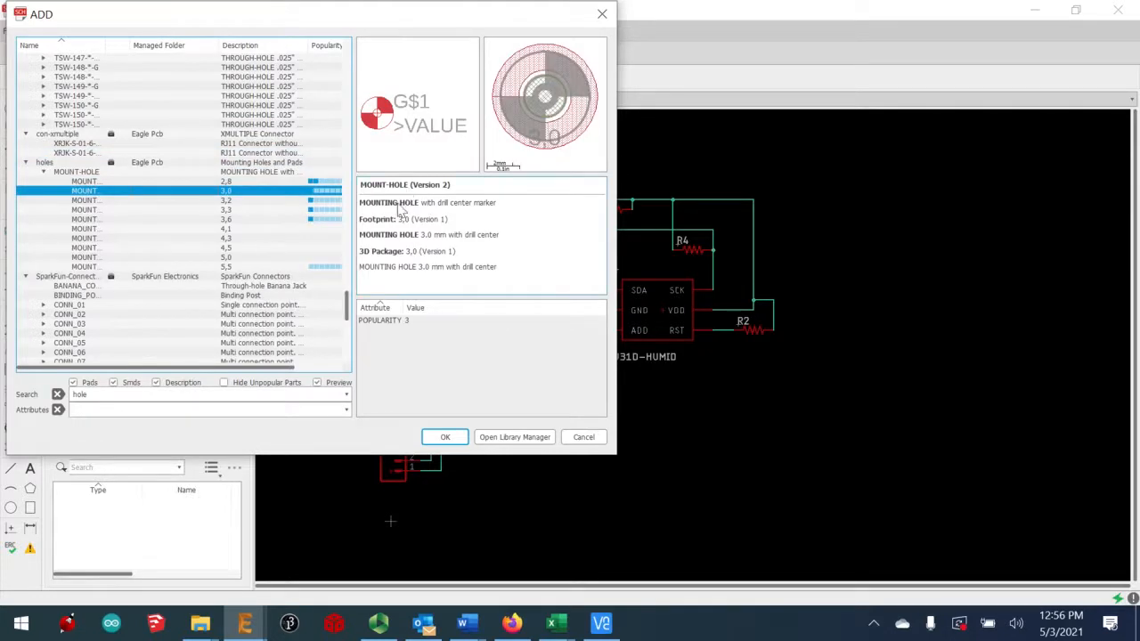
pyautogui.click(445, 436)
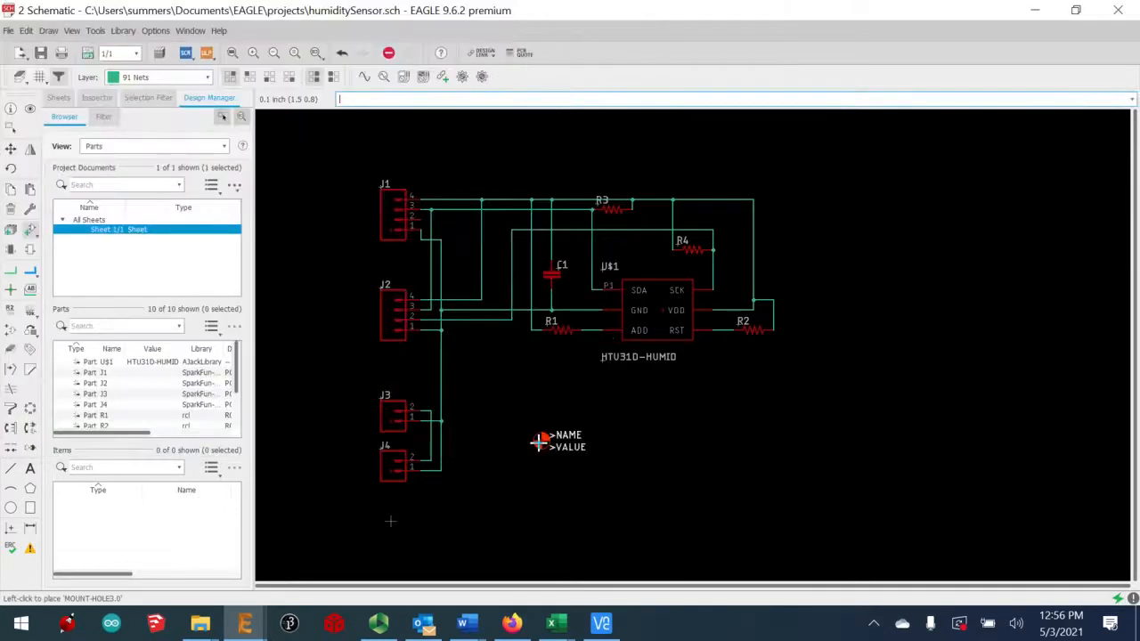
pyautogui.click(615, 443)
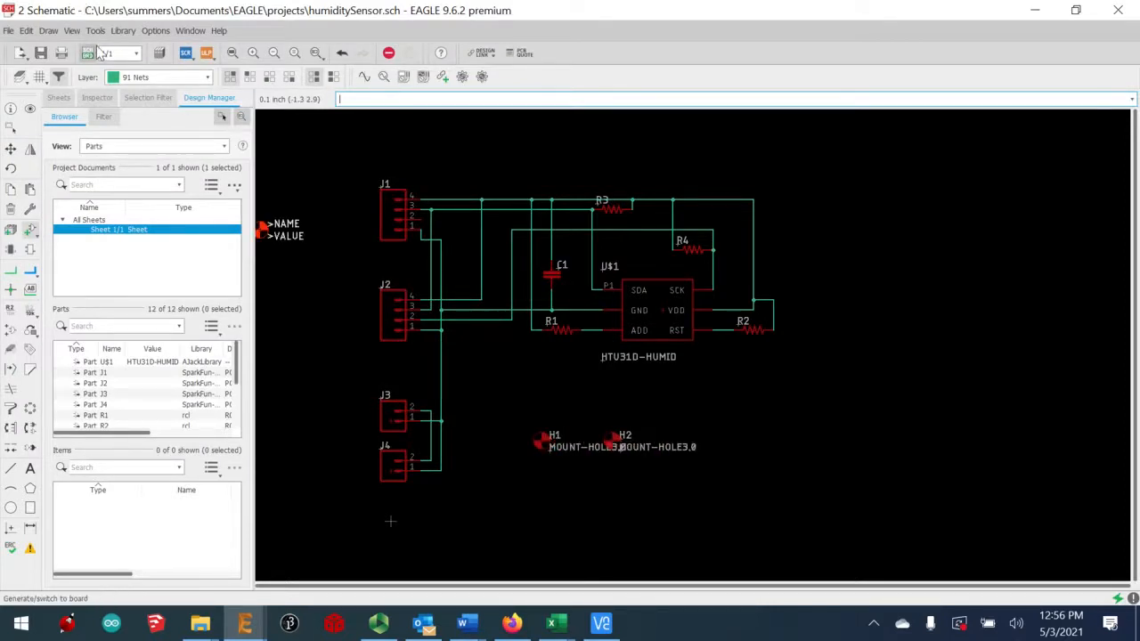
pyautogui.click(186, 53)
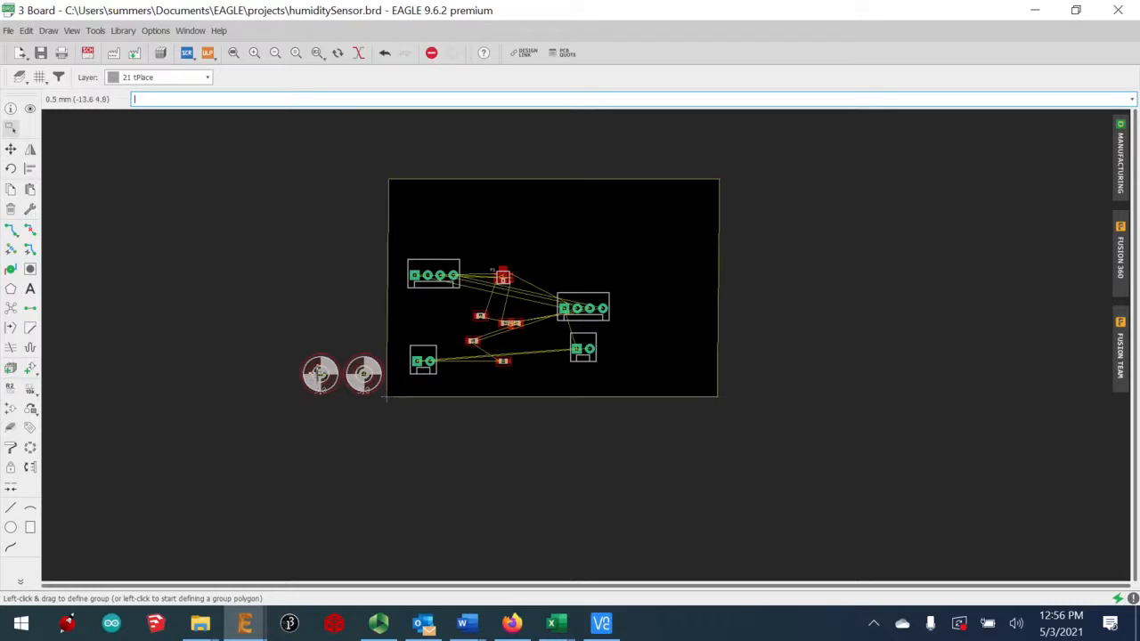
# Move both mounting holes inside the board's right edge
pyautogui.click(317, 373)
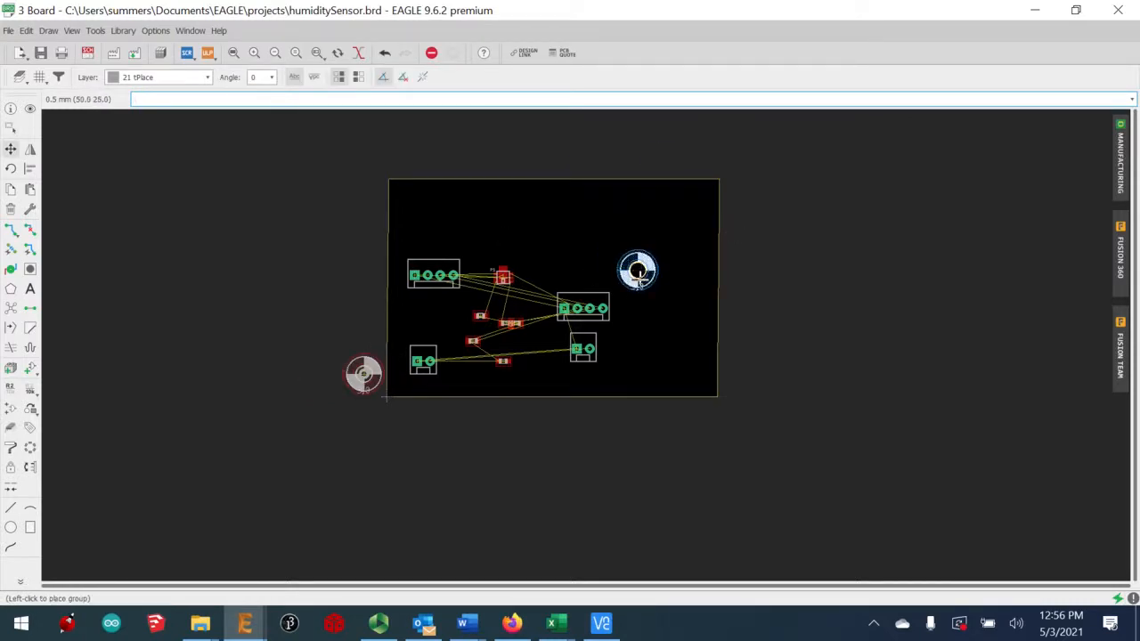
pyautogui.click(638, 274)
pyautogui.moveTo(362, 373); pyautogui.dragTo(640, 339)
pyautogui.scroll(3, 614, 321)
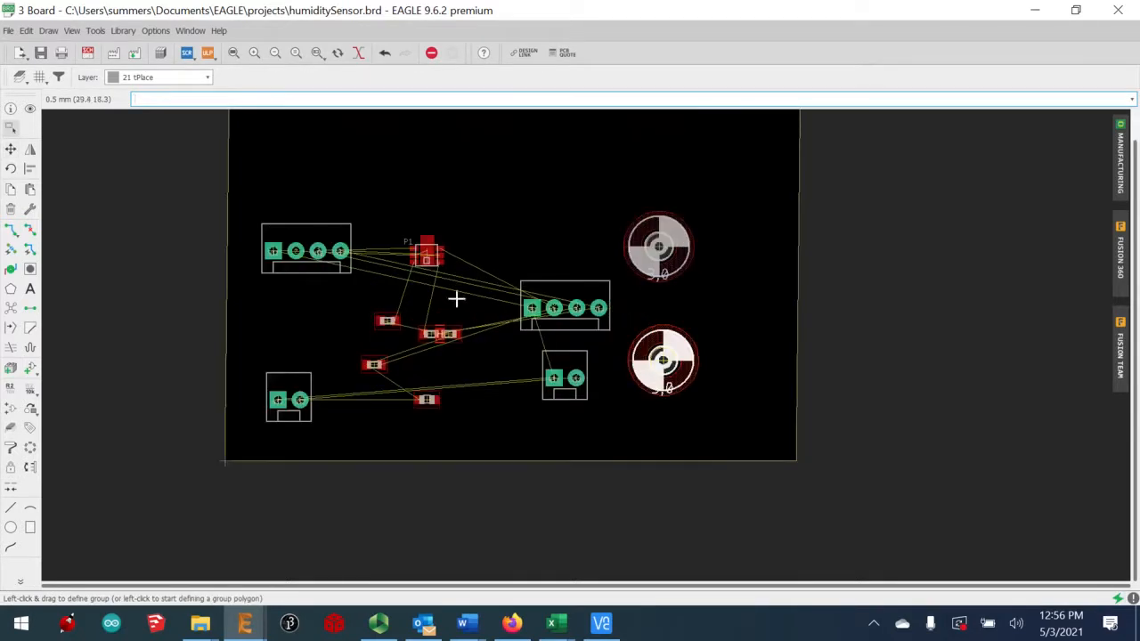
# Rotate all four connectors 90° so they stand upright
pyautogui.click(10, 169)
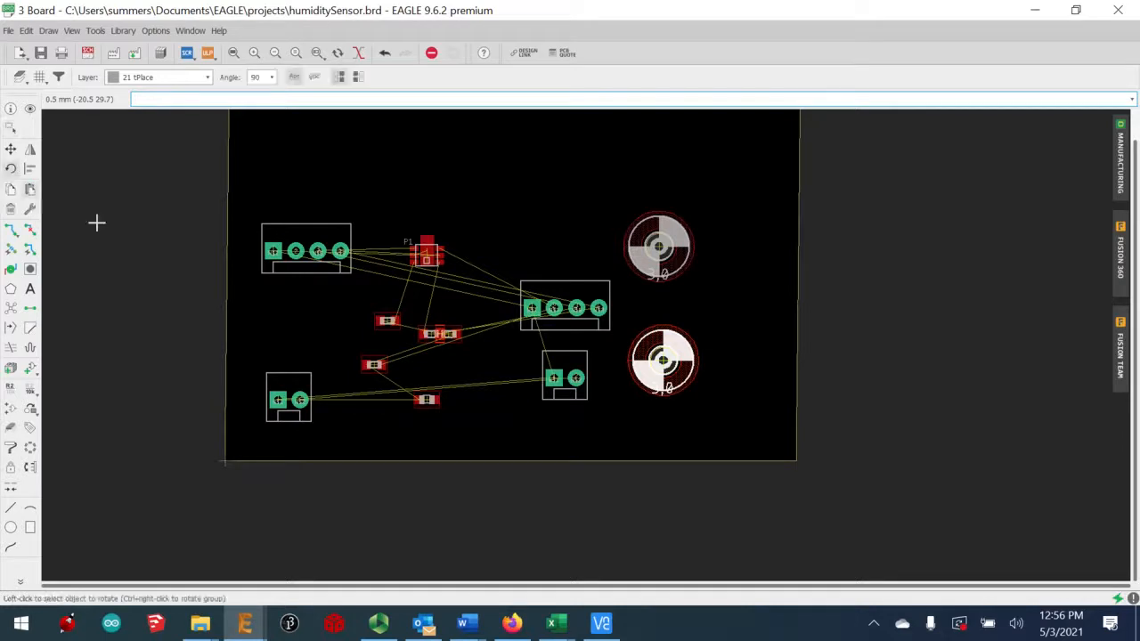
pyautogui.click(270, 253)
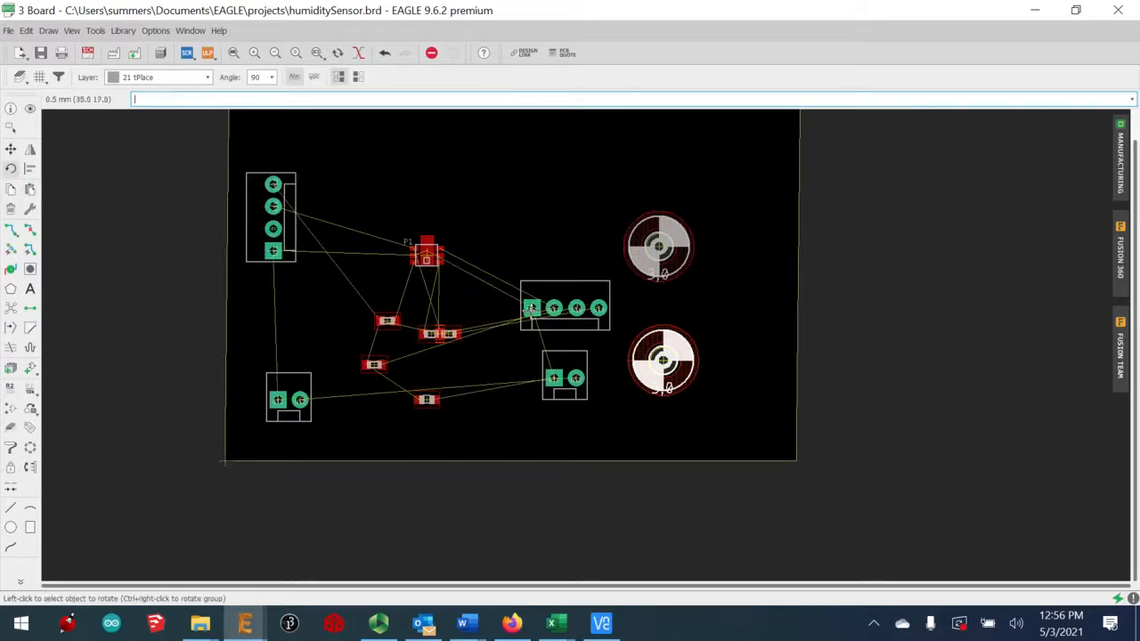
pyautogui.click(532, 308)
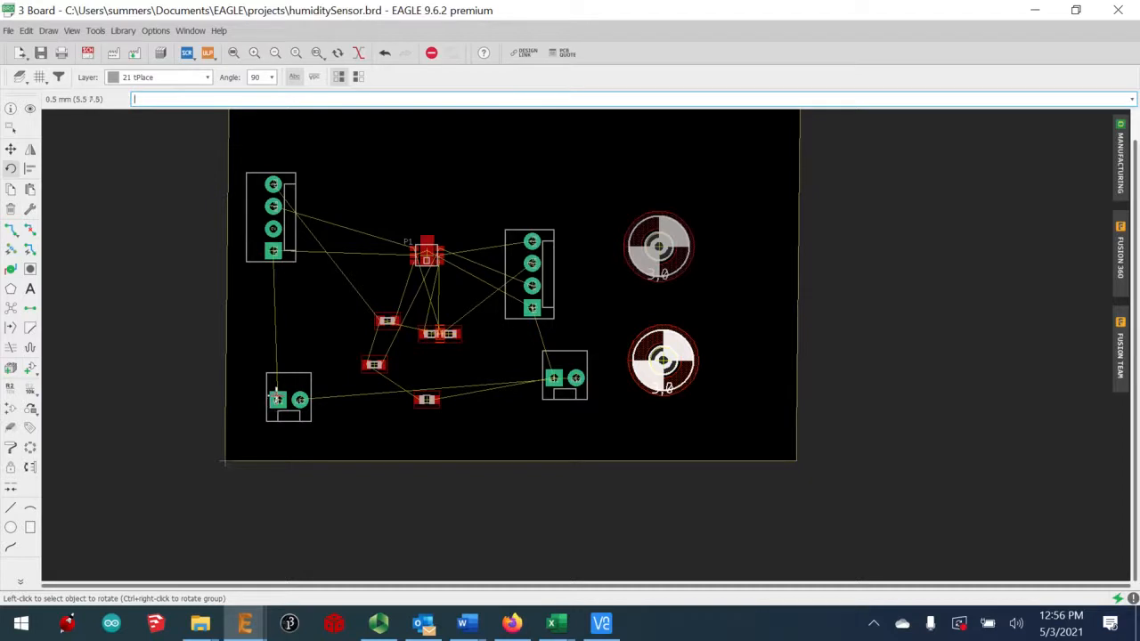
pyautogui.click(278, 399)
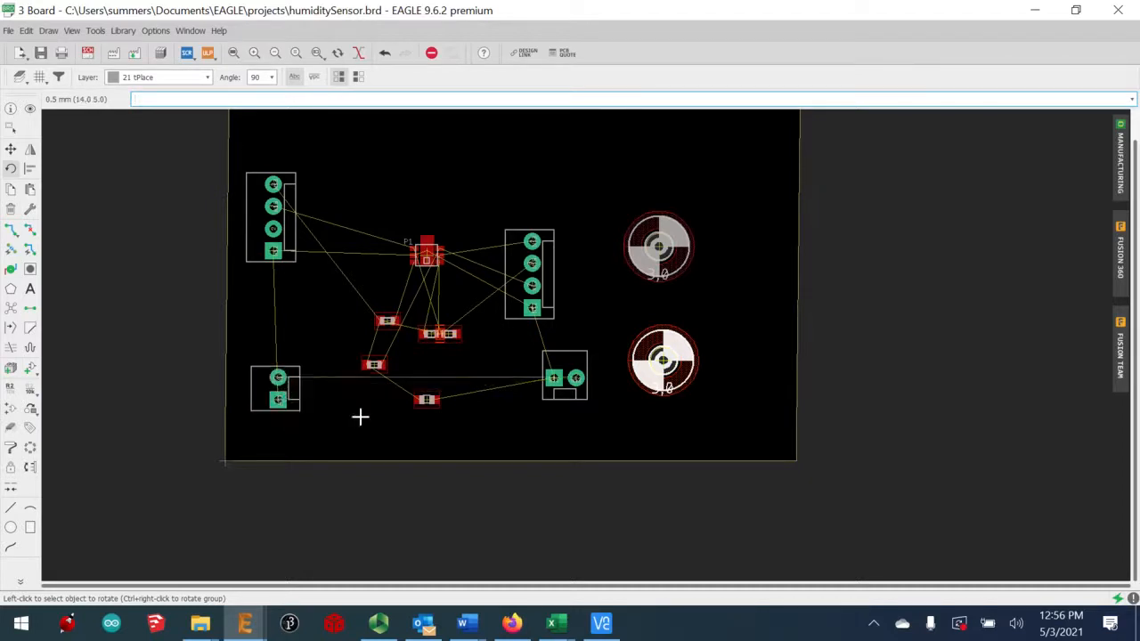
pyautogui.click(554, 378)
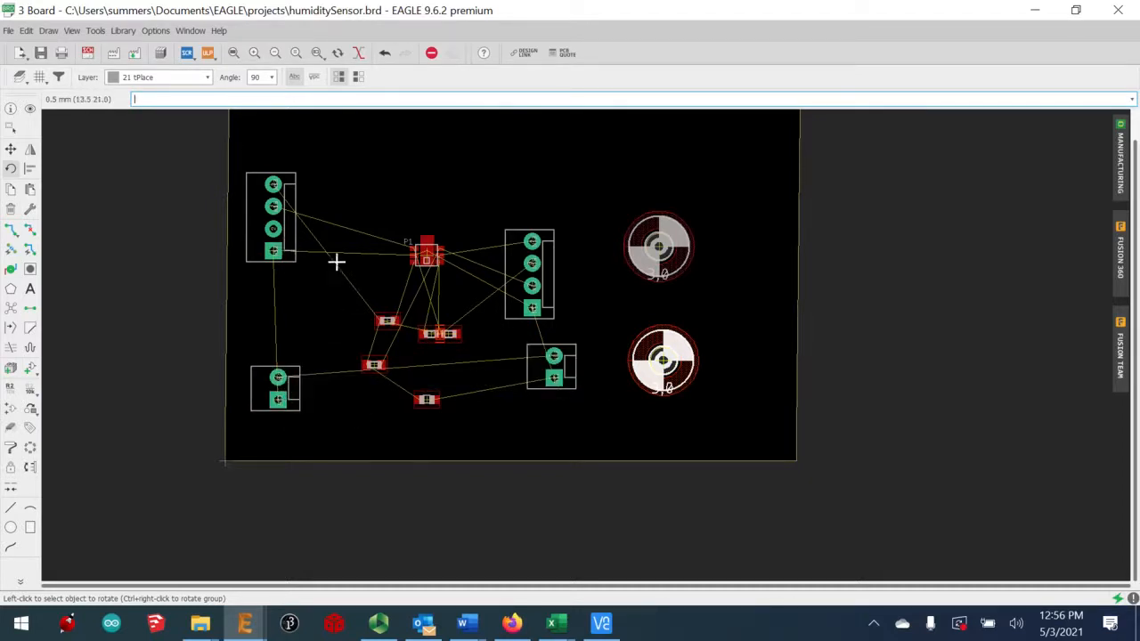
pyautogui.click(11, 149)
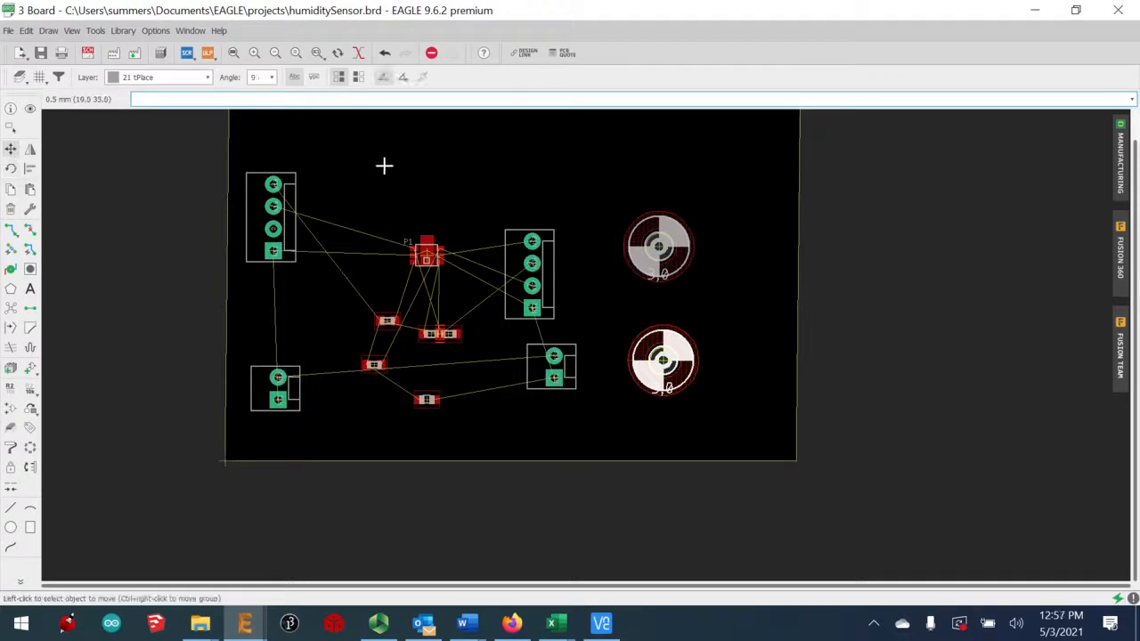
# Reposition sensor U1 and connector J2 near the top of the board
pyautogui.click(425, 254)
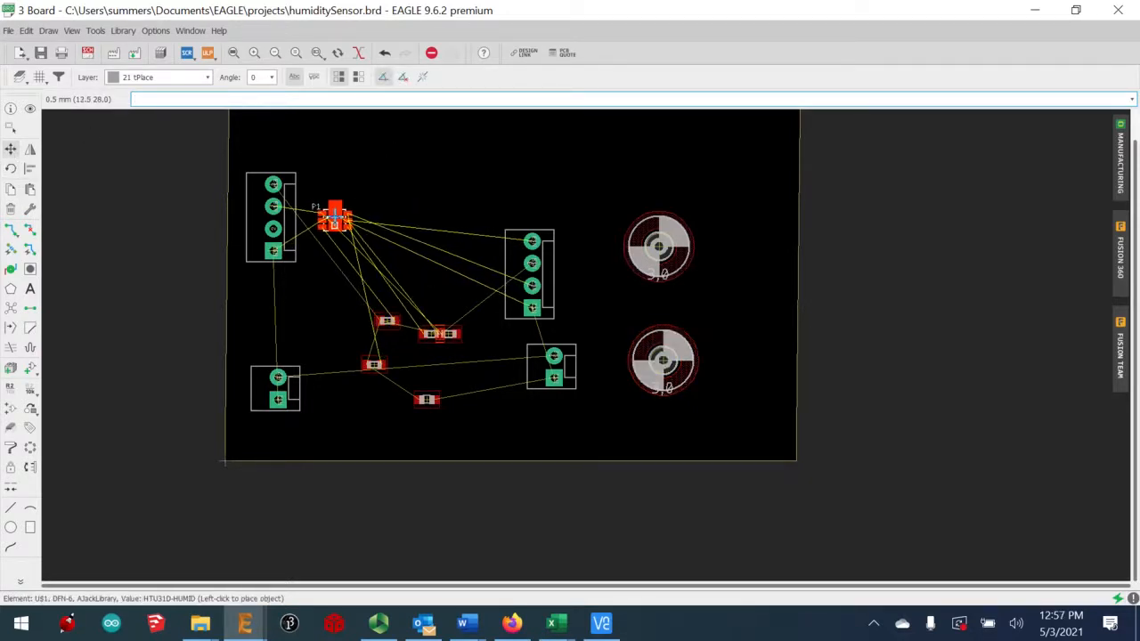
pyautogui.click(335, 216)
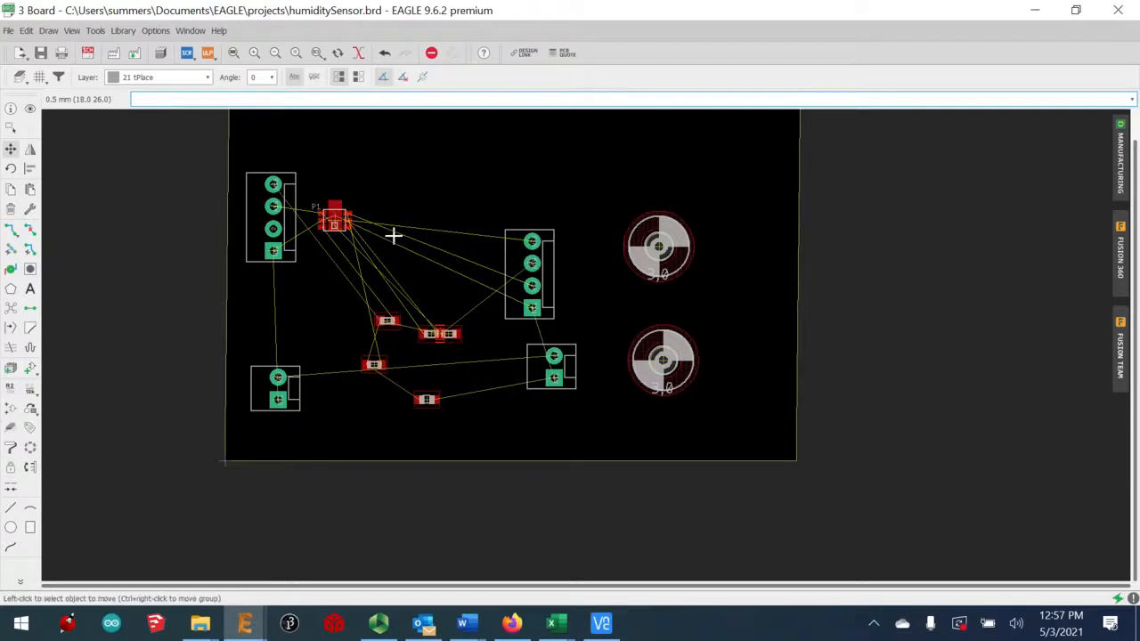
pyautogui.click(529, 308)
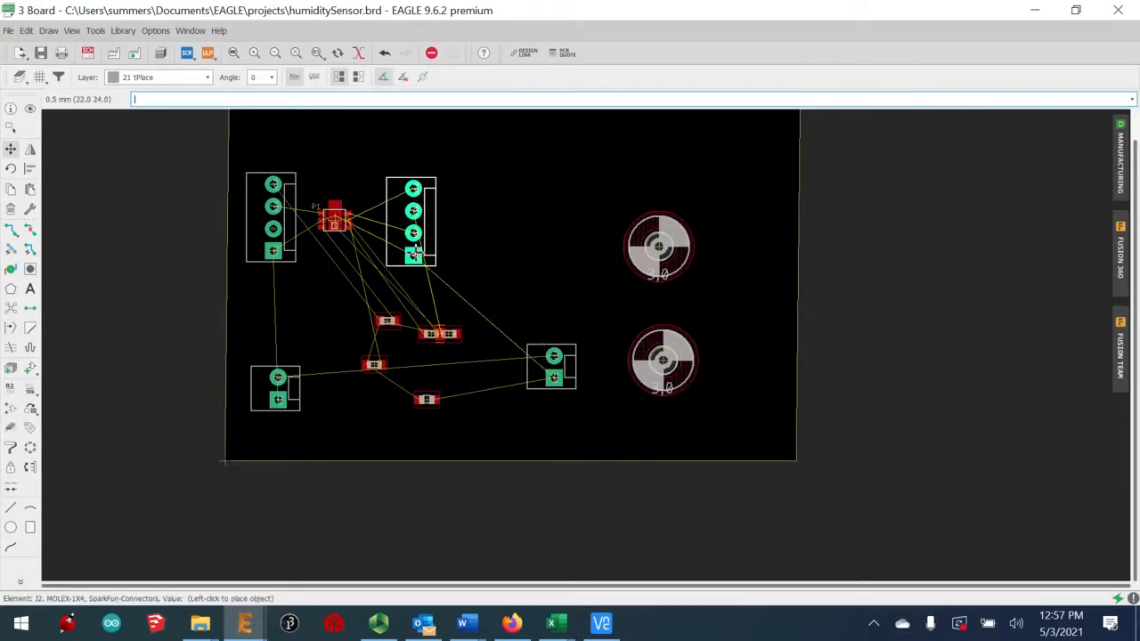
pyautogui.click(415, 244)
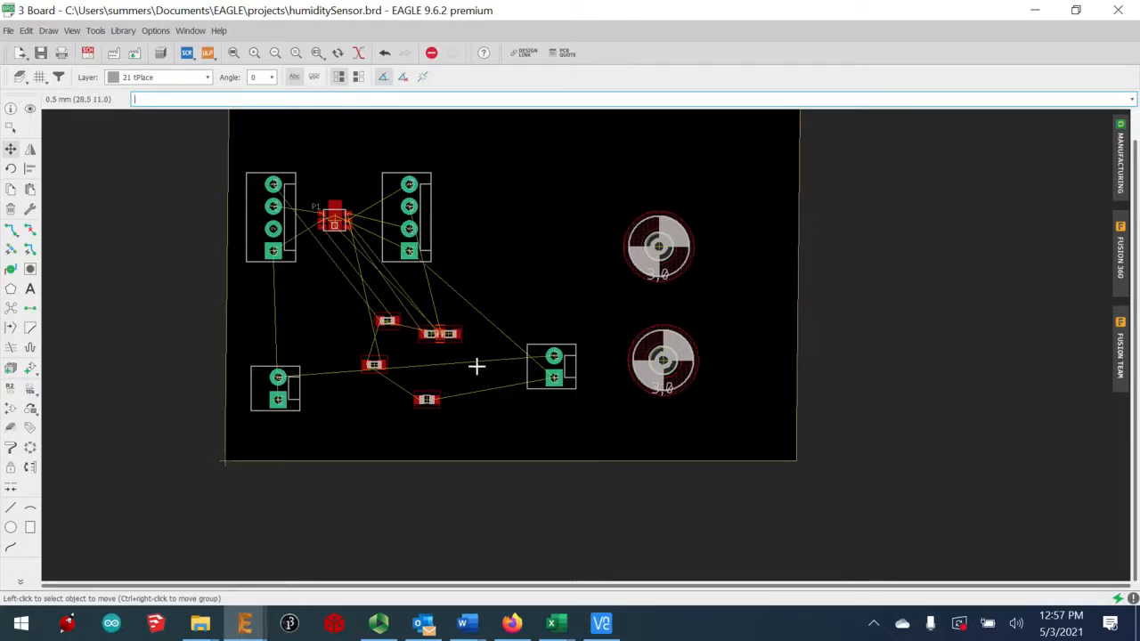
# Cluster the small resistors, including R2, and the capacitor just below P1
pyautogui.click(423, 402)
pyautogui.click(303, 304)
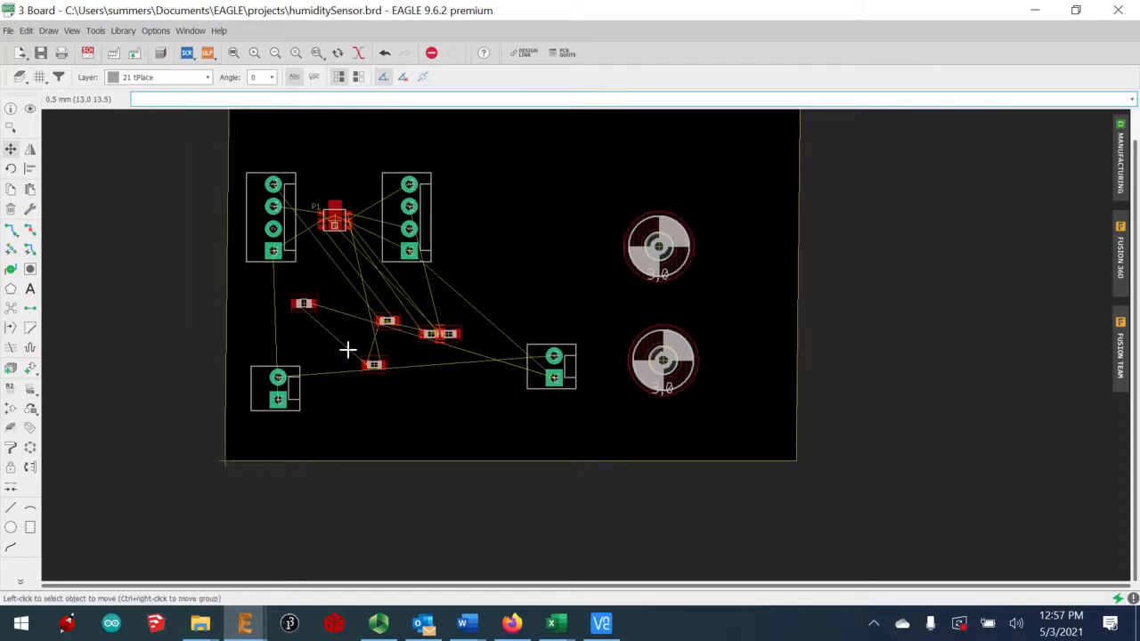
pyautogui.click(388, 361)
pyautogui.click(334, 259)
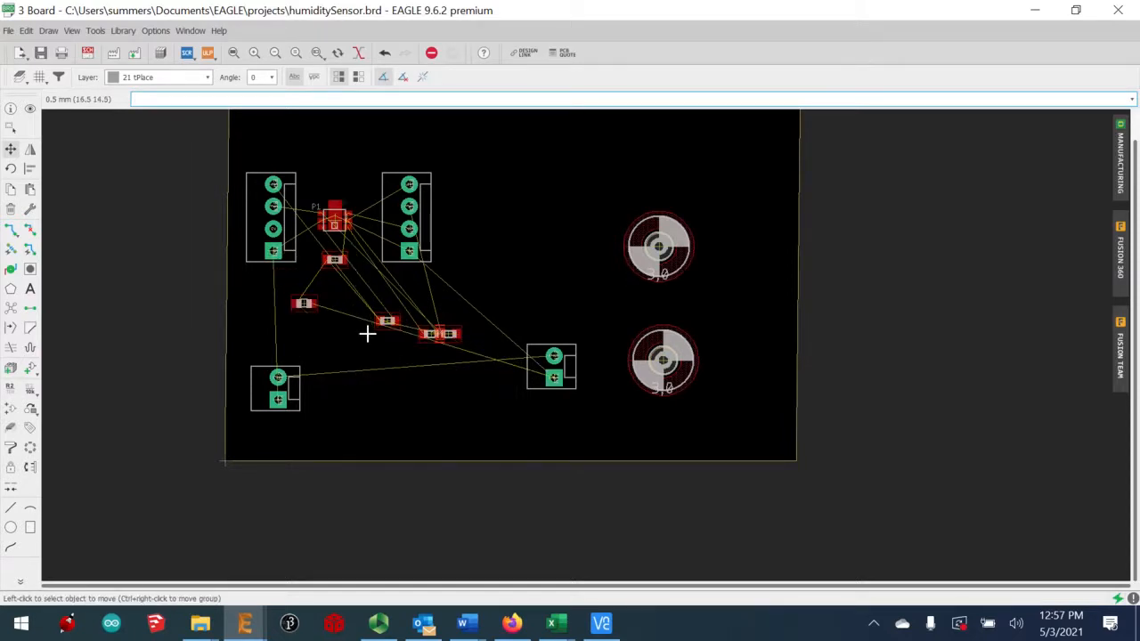
pyautogui.click(387, 322)
pyautogui.click(349, 297)
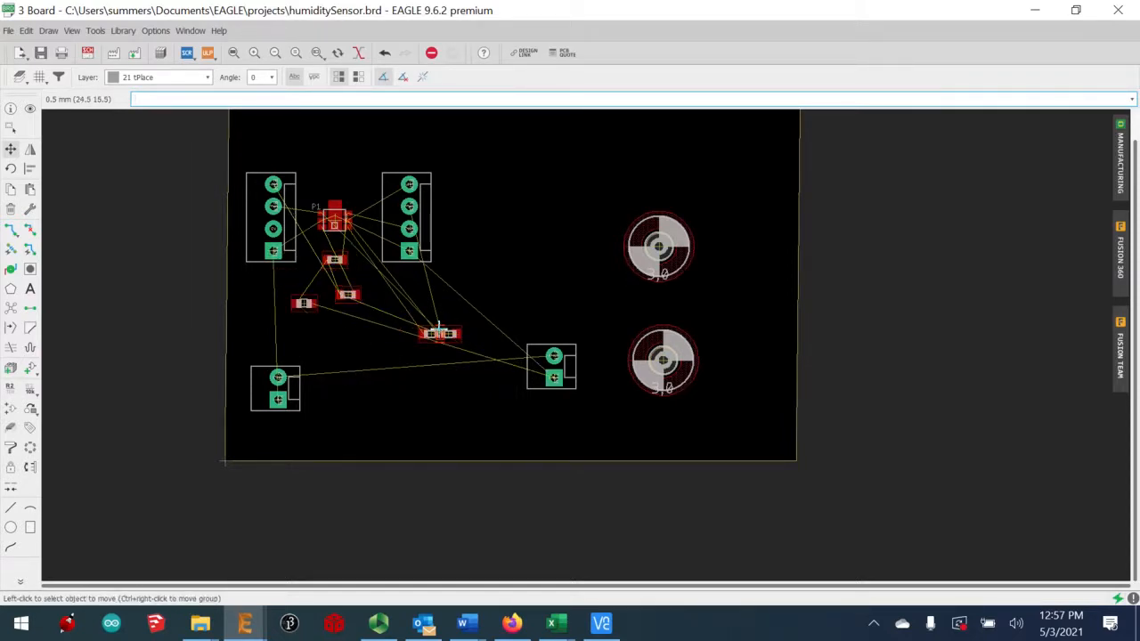
pyautogui.click(430, 334)
pyautogui.click(387, 277)
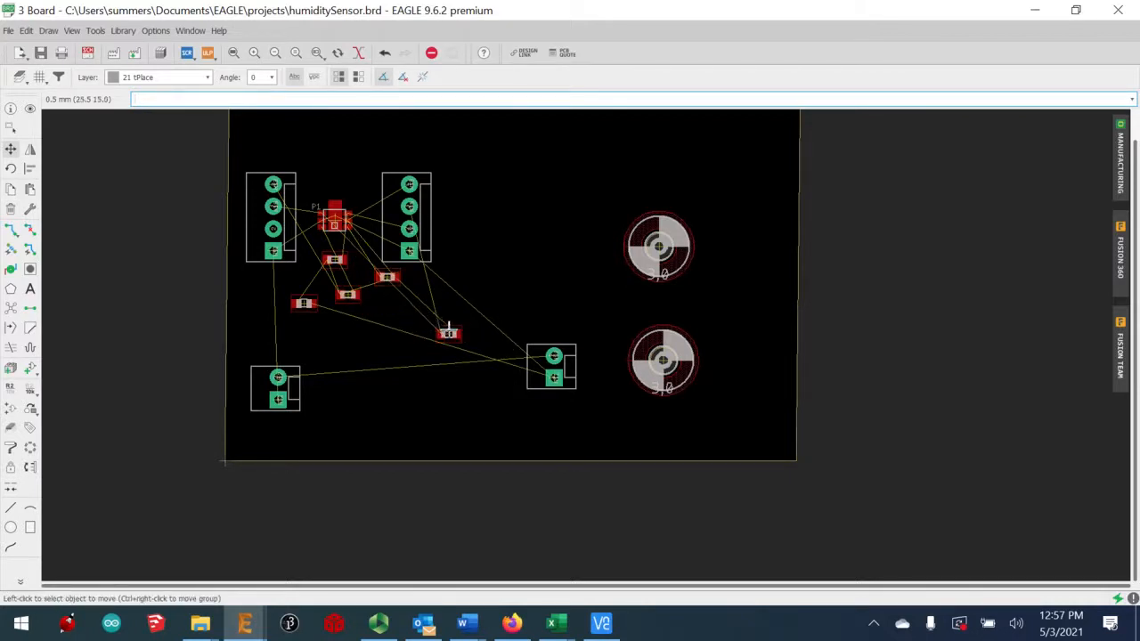
pyautogui.click(448, 332)
pyautogui.click(344, 330)
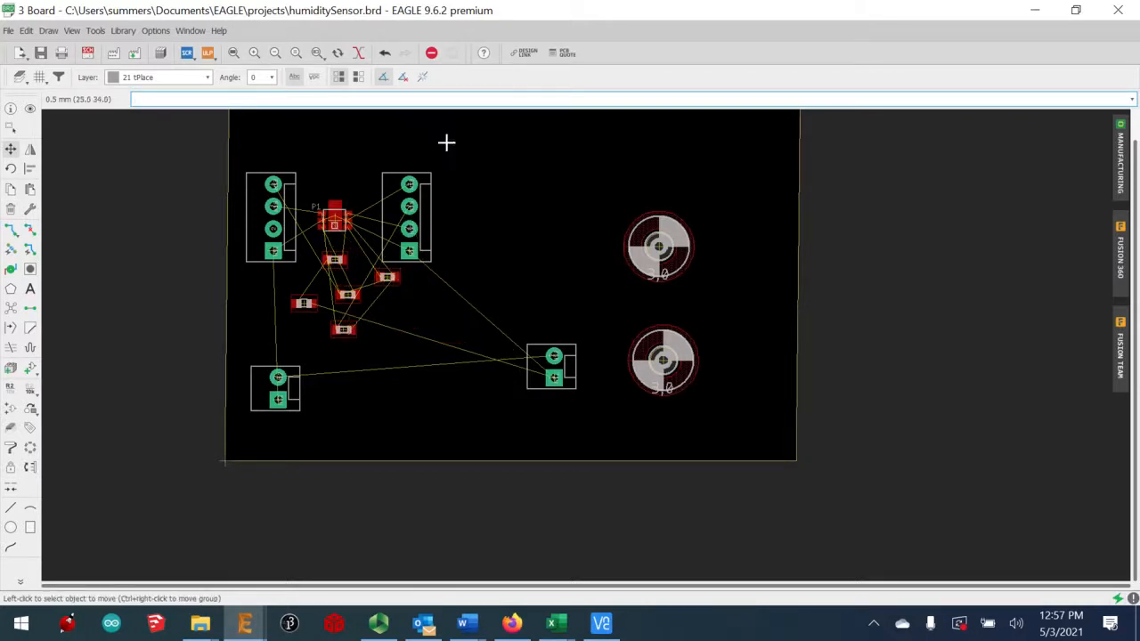
pyautogui.click(316, 53)
# Zoom in on the sensor and stand resistor R4 upright above P1
pyautogui.moveTo(226, 152); pyautogui.dragTo(491, 359)
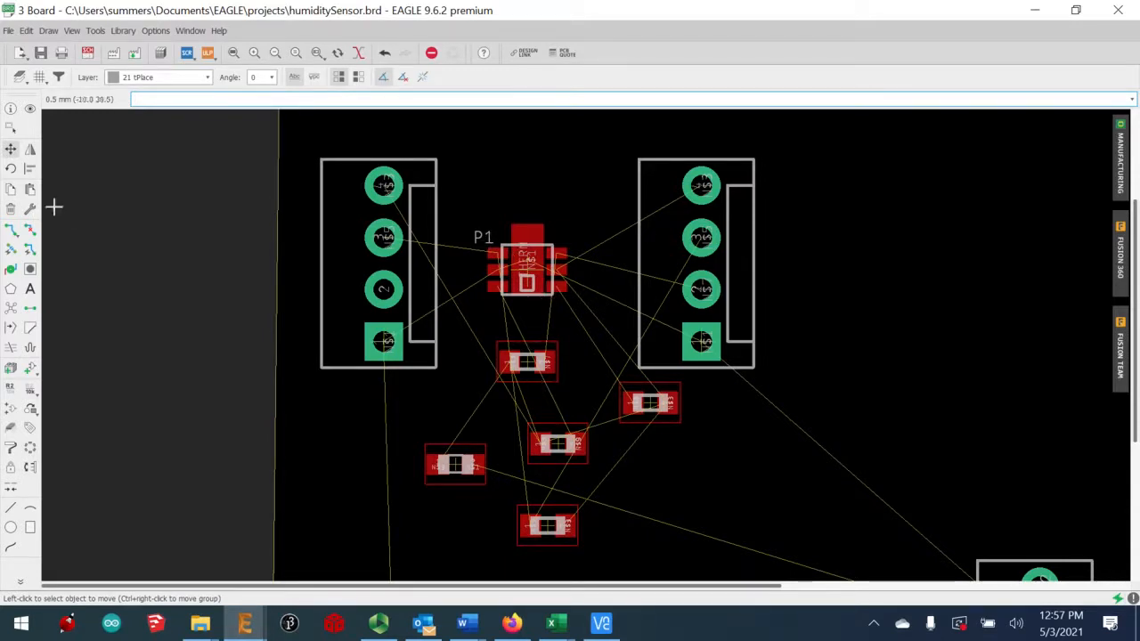
pyautogui.click(526, 363)
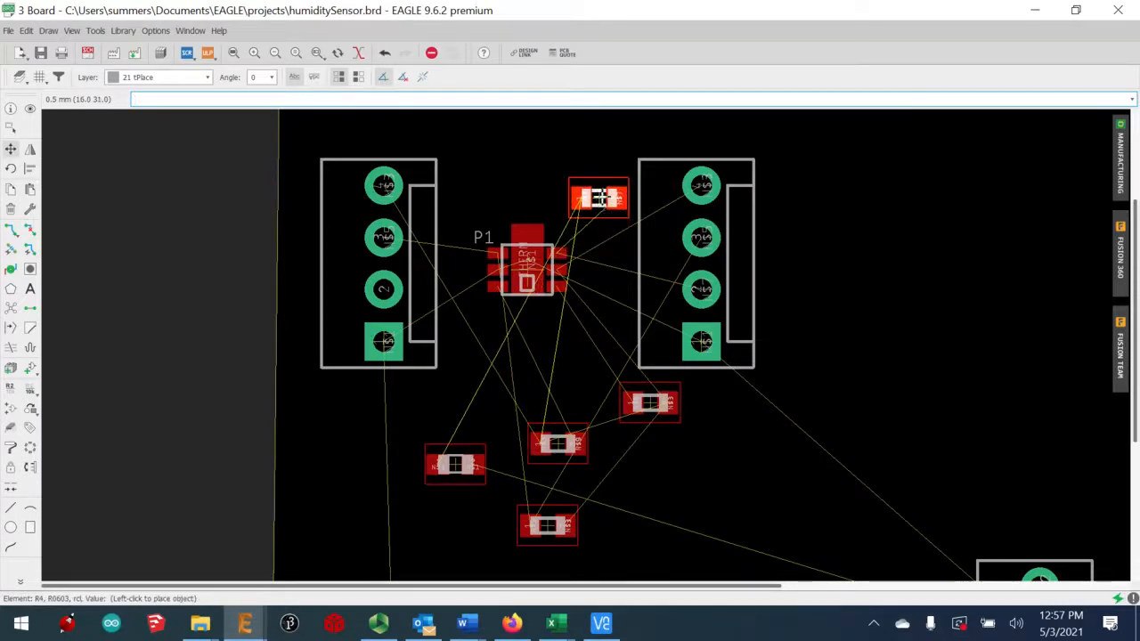
pyautogui.click(598, 197)
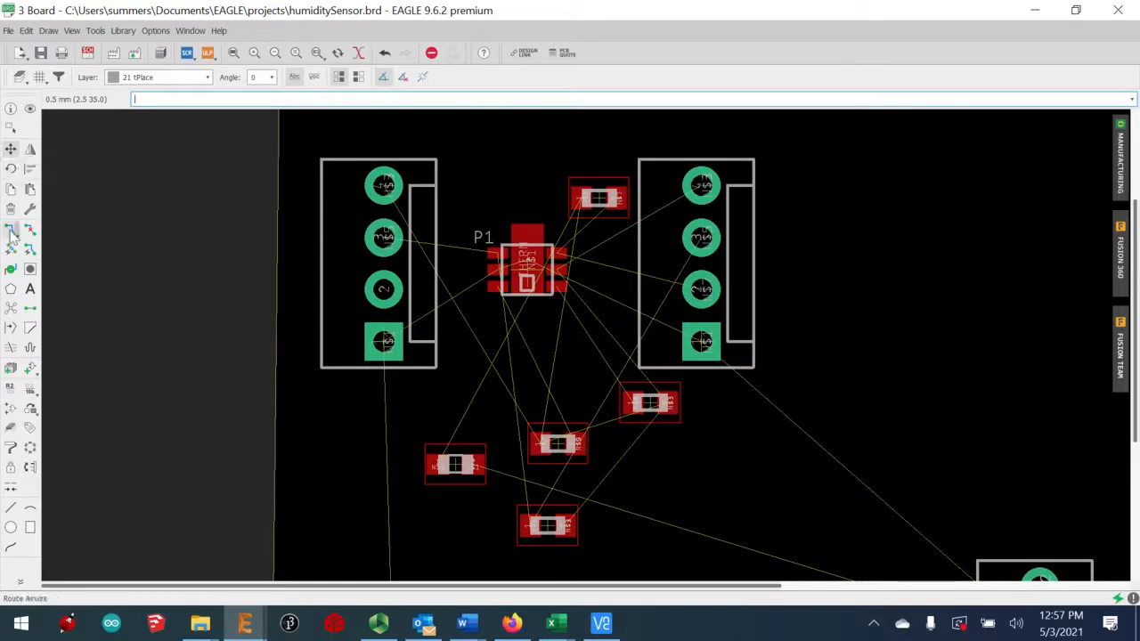
pyautogui.click(10, 168)
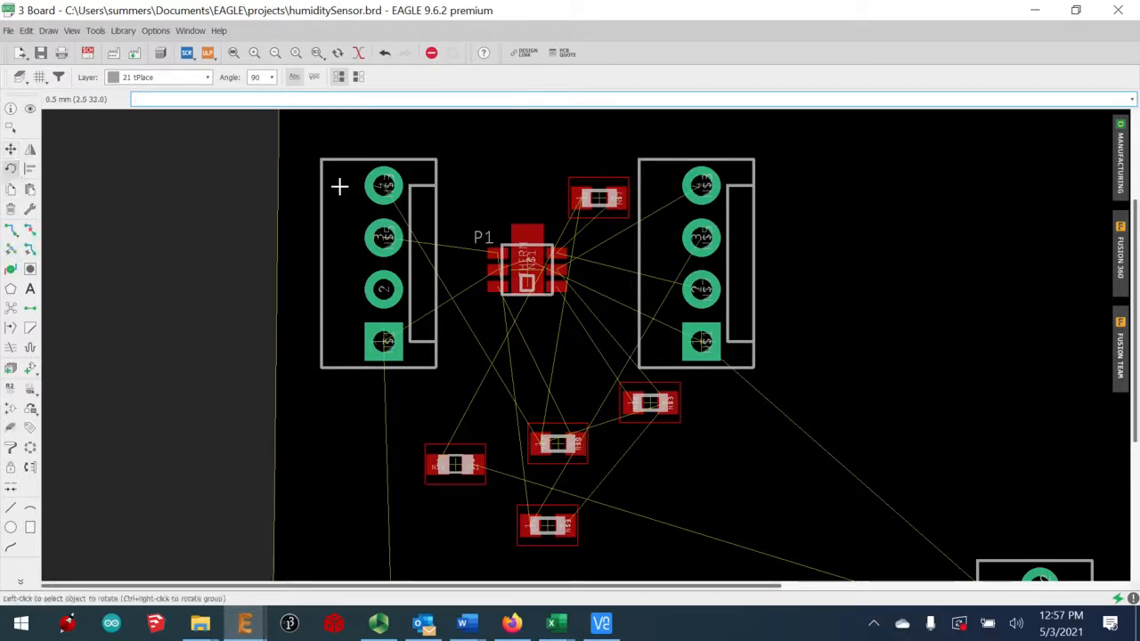
pyautogui.click(601, 198)
pyautogui.click(601, 197)
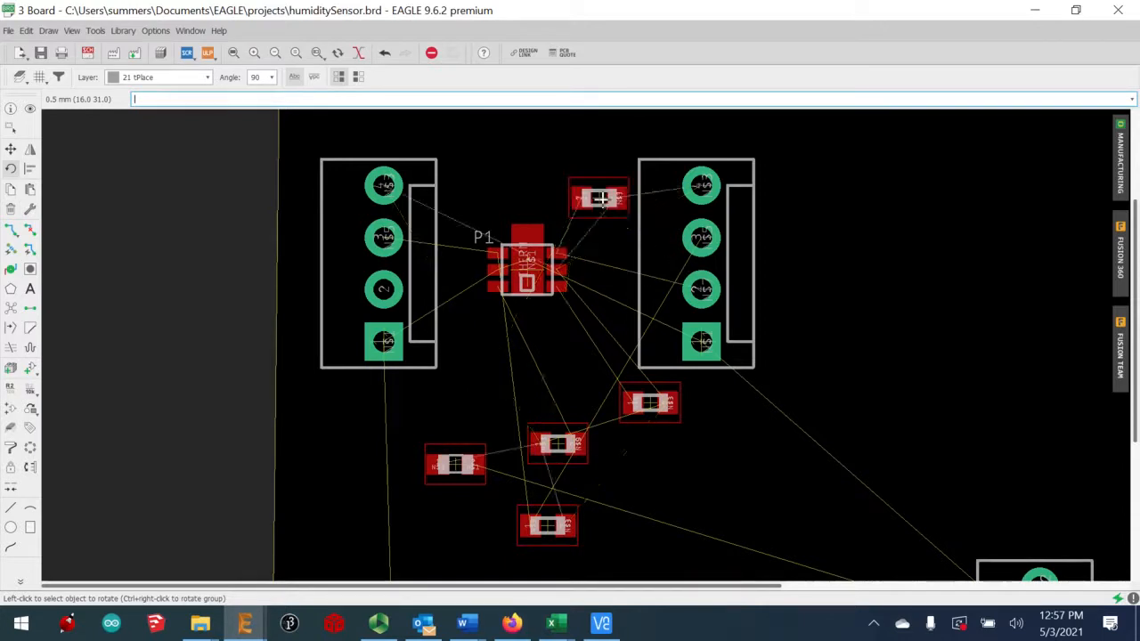
pyautogui.click(601, 198)
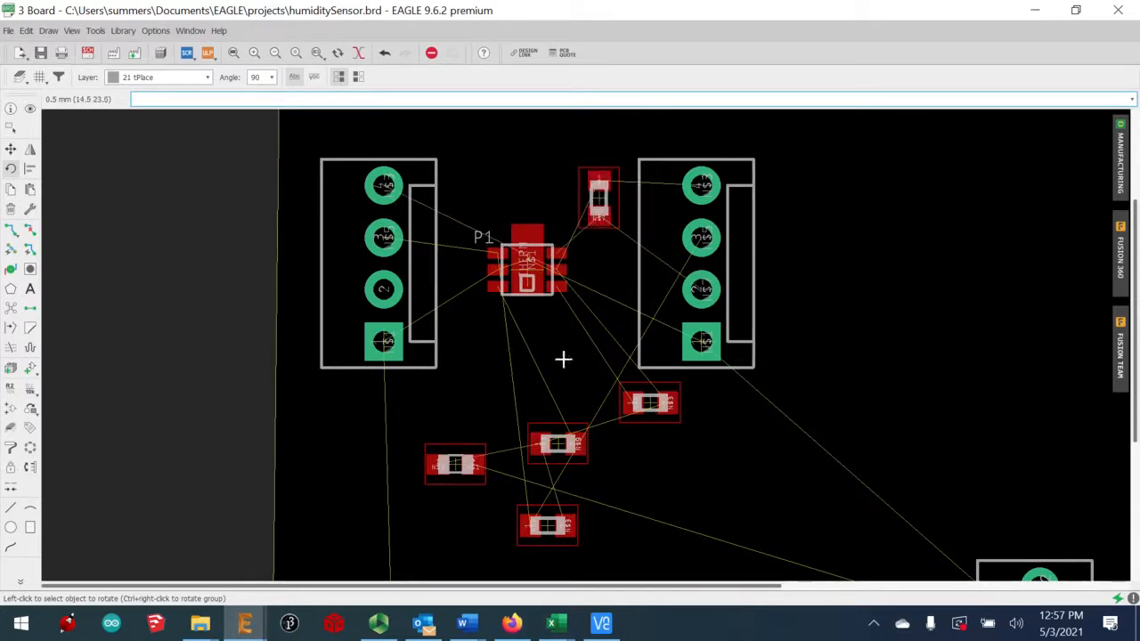
pyautogui.click(10, 152)
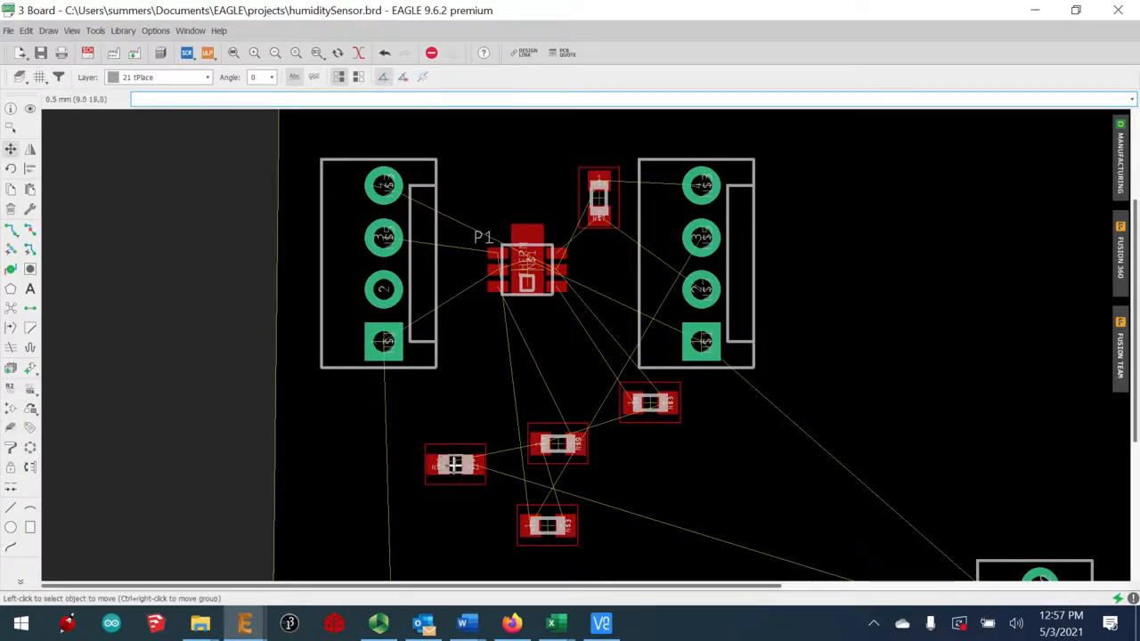
# Place capacitor C1 just below P1 and turn resistor R3 upright above it
pyautogui.click(455, 464)
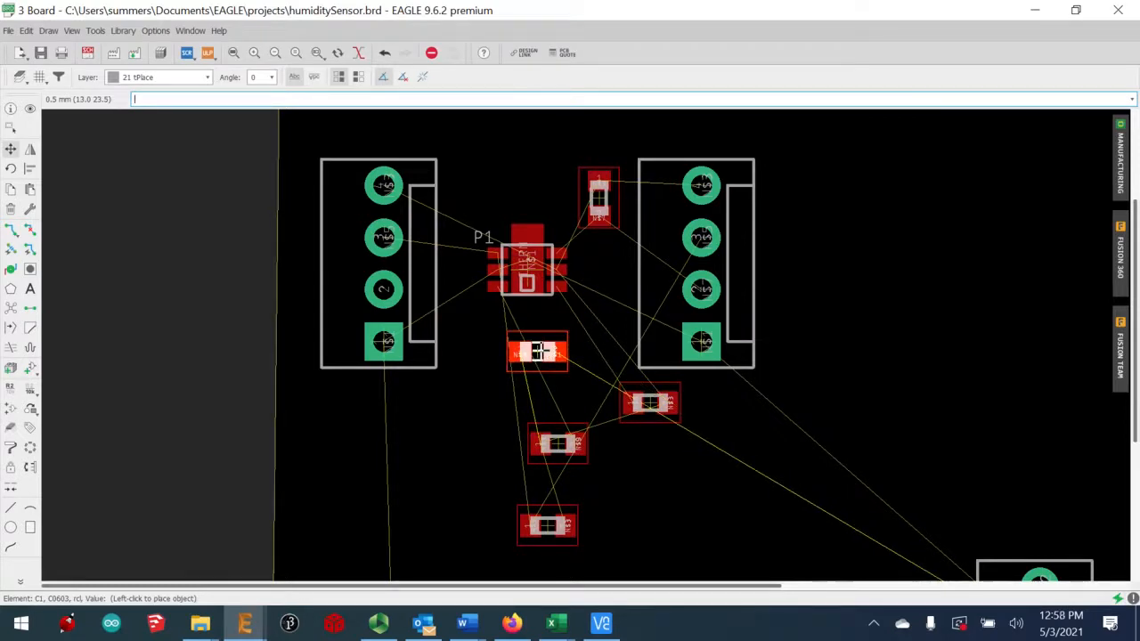
pyautogui.click(537, 350)
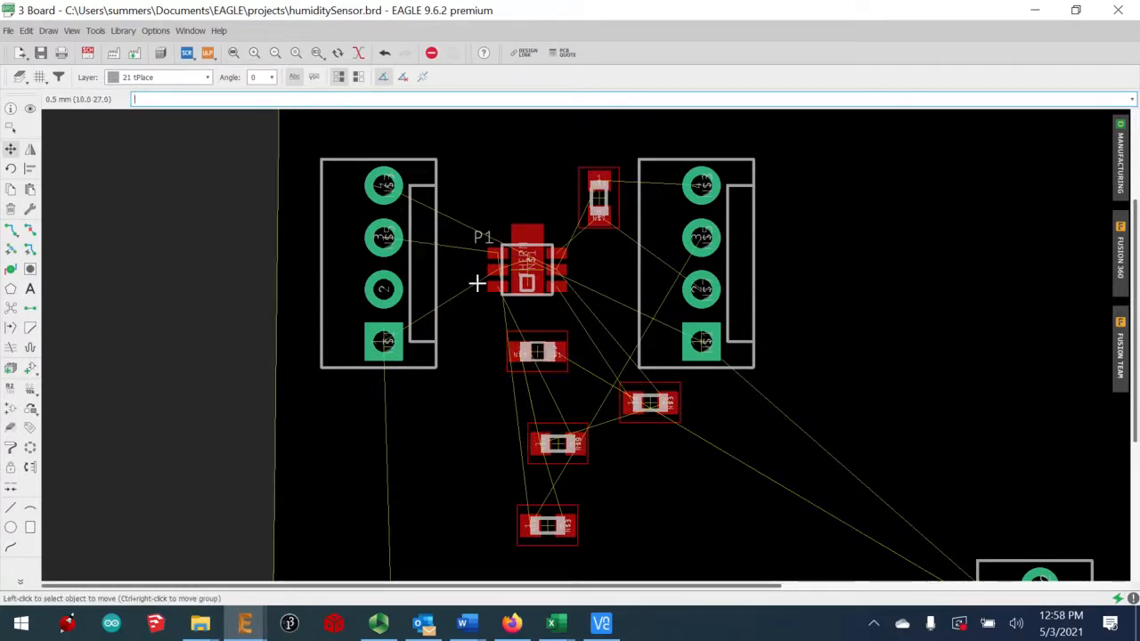
pyautogui.click(543, 533)
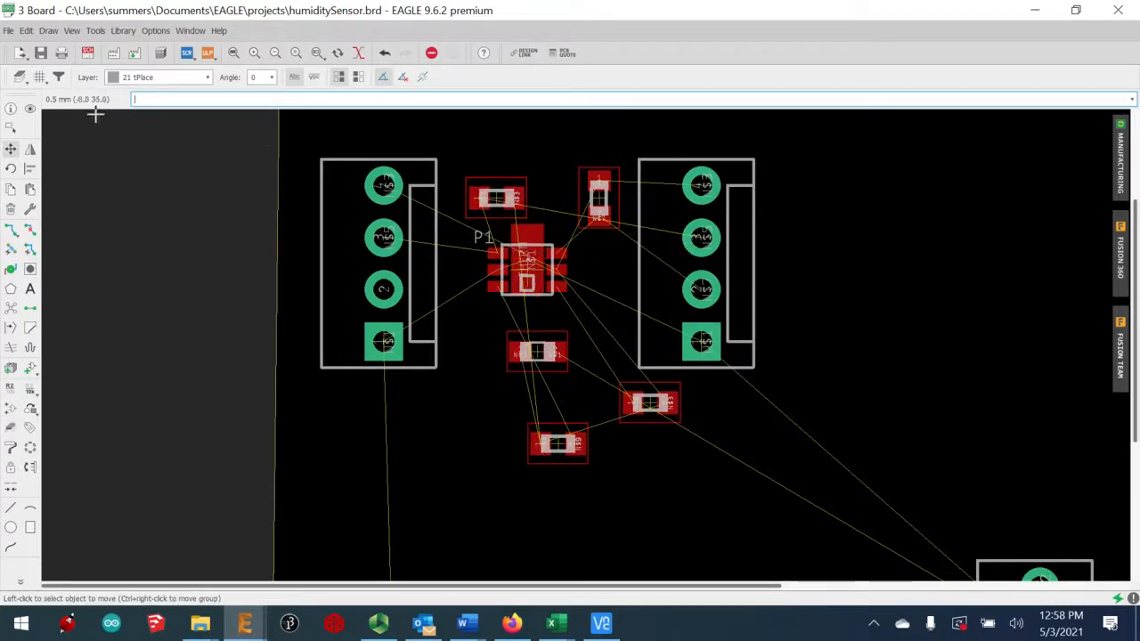
pyautogui.click(10, 167)
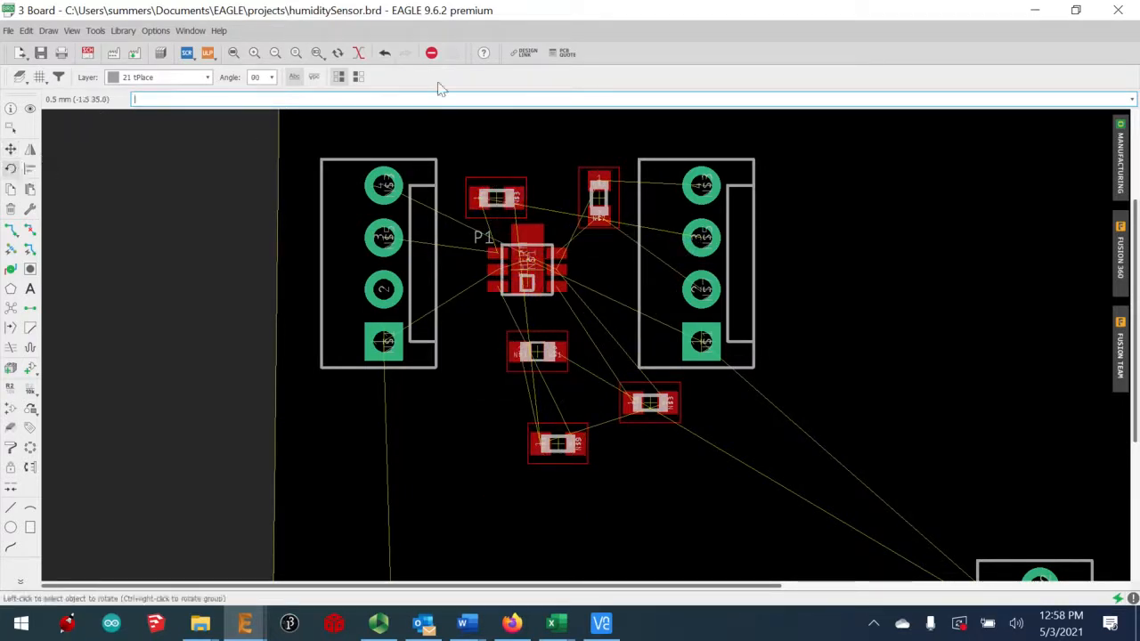
pyautogui.click(493, 198)
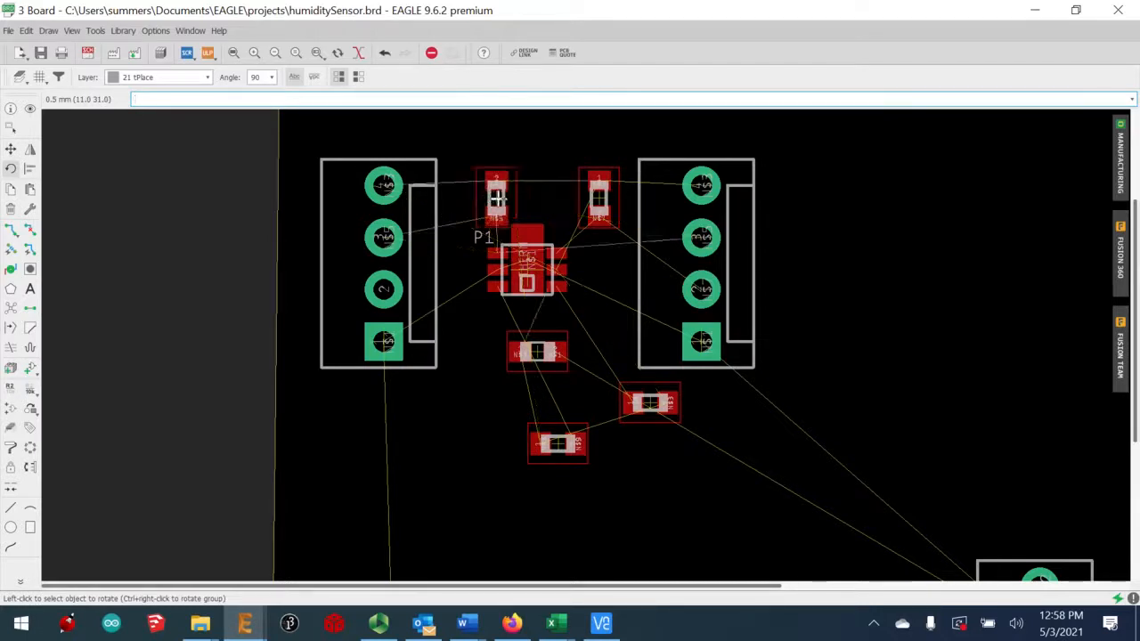
pyautogui.click(10, 149)
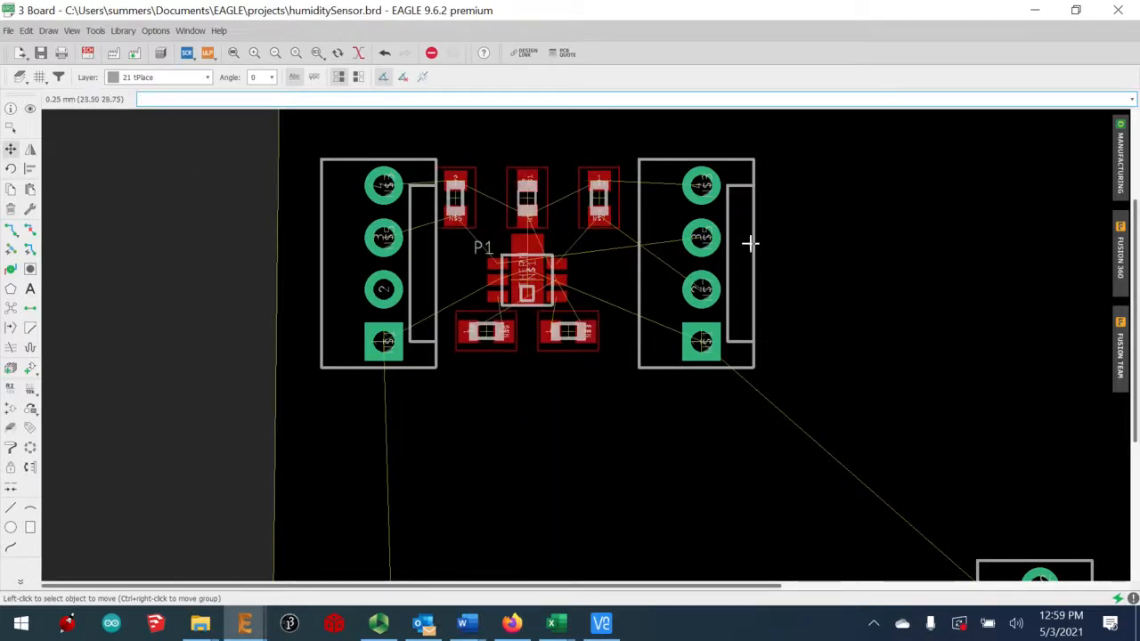
# Route top traces from the left header's top pin through both upper resistors to the right header
pyautogui.click(11, 230)
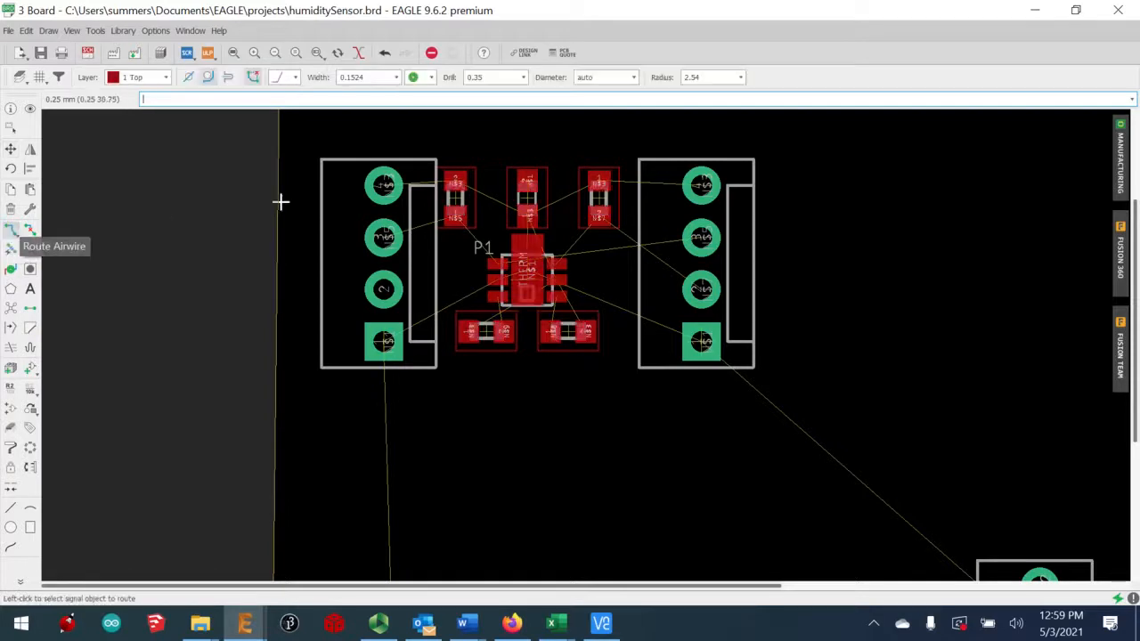
pyautogui.click(384, 185)
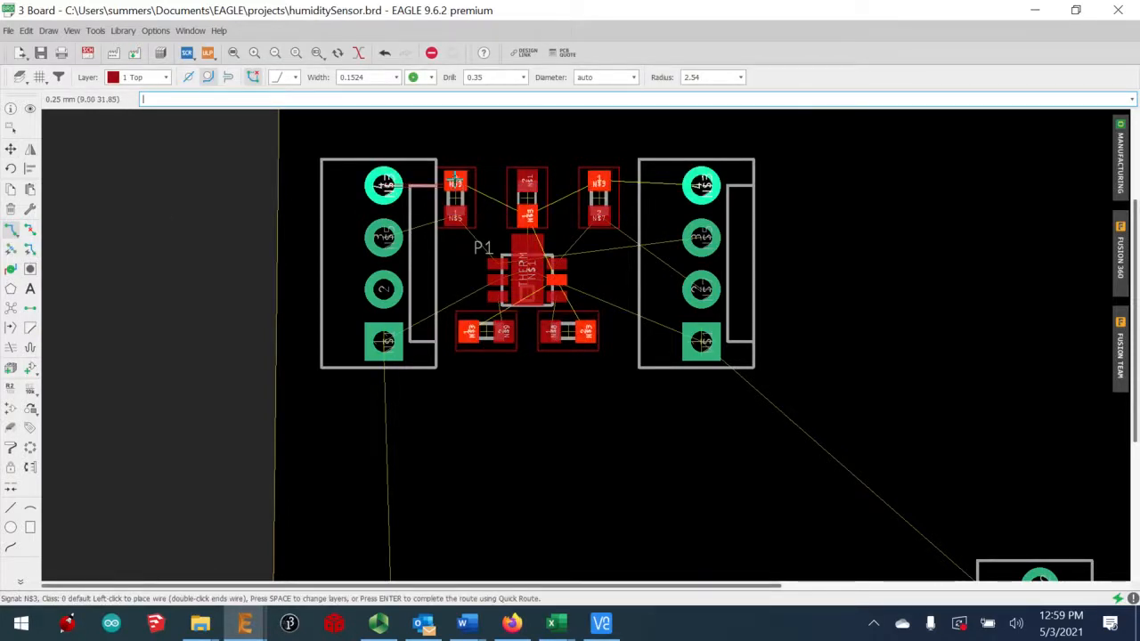
pyautogui.click(455, 182)
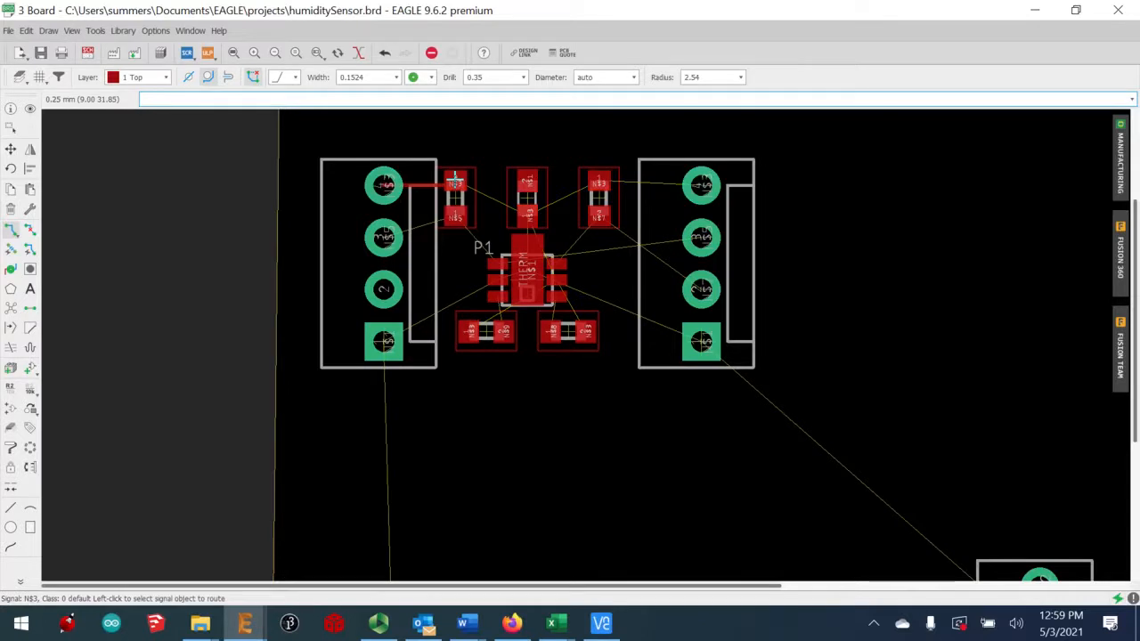
pyautogui.click(525, 216)
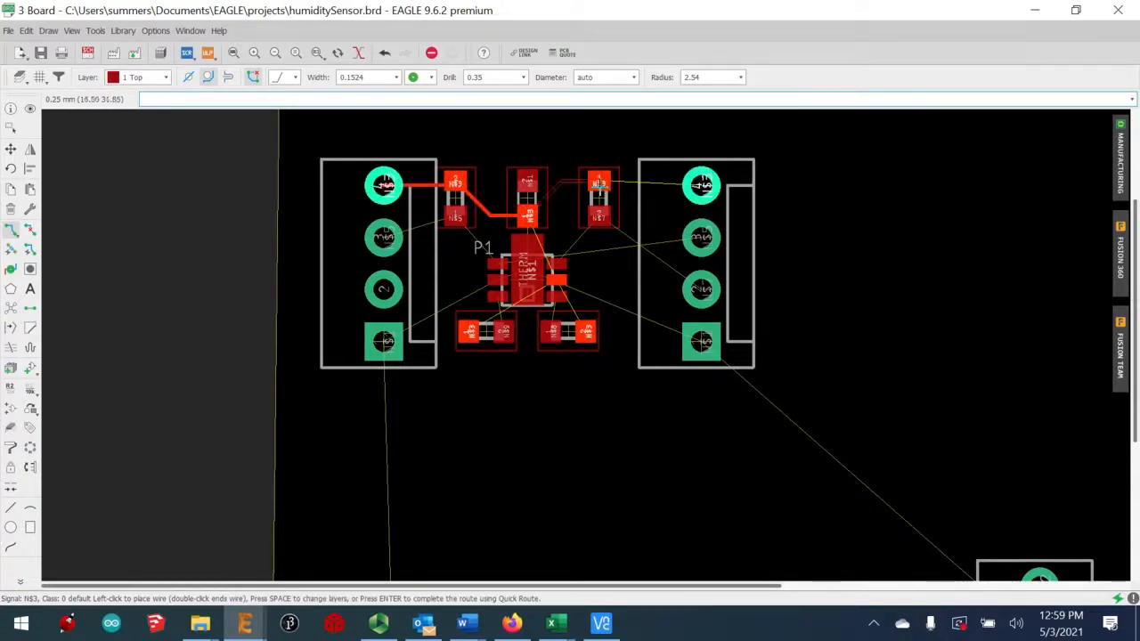
pyautogui.click(602, 183)
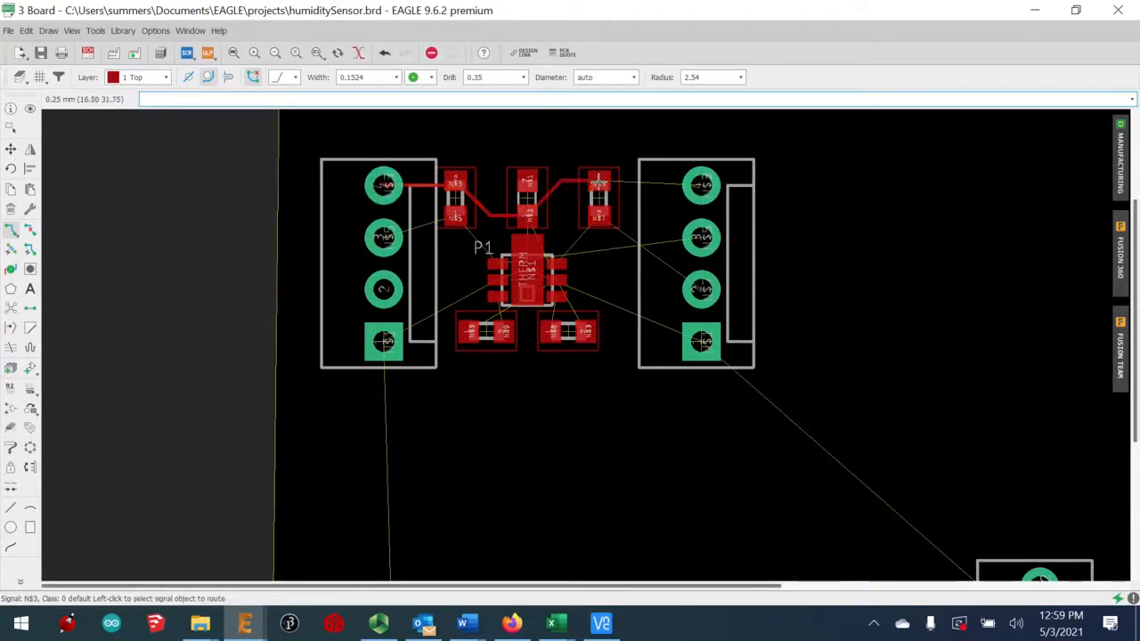
pyautogui.click(599, 183)
pyautogui.click(704, 184)
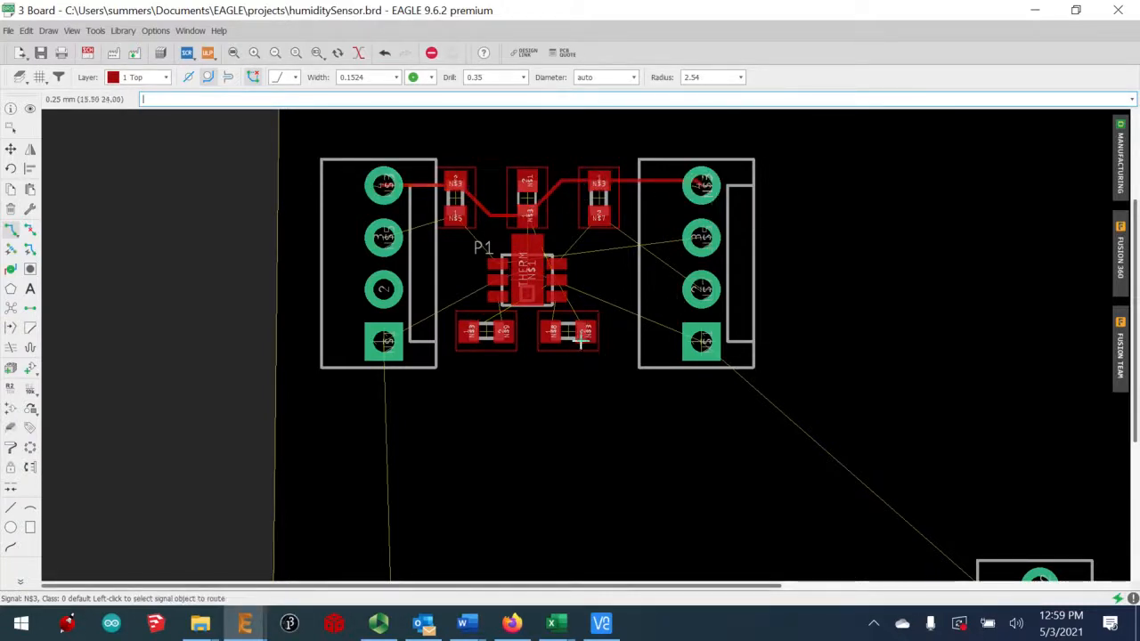
# Route traces linking the lower-left part and sensor's right pad to the lower-right part
pyautogui.click(552, 332)
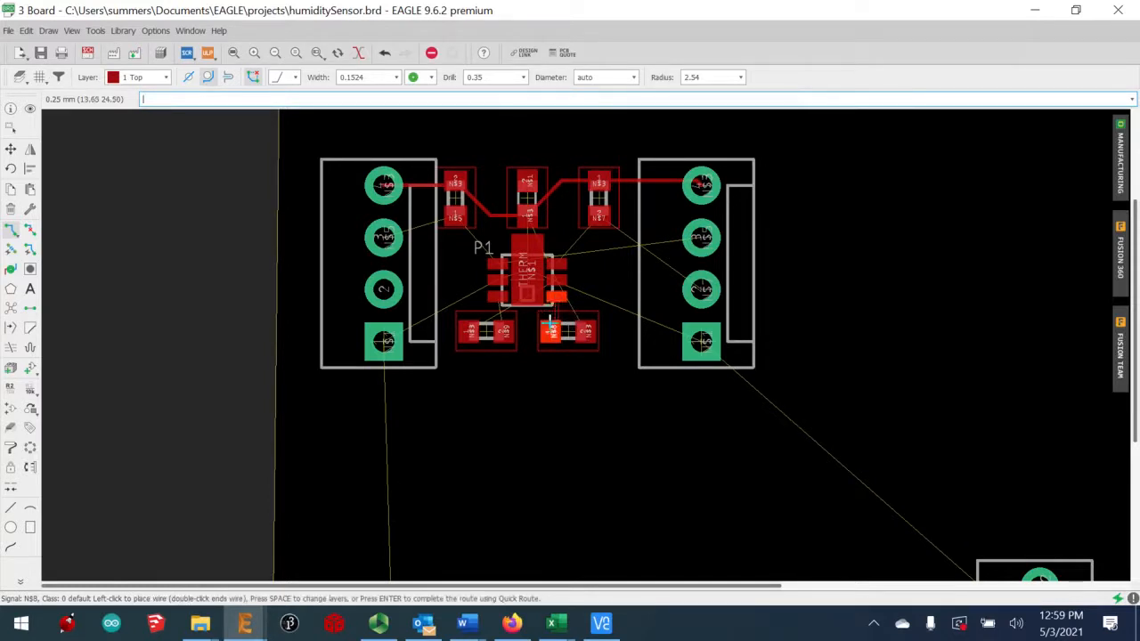
pyautogui.press('Escape')
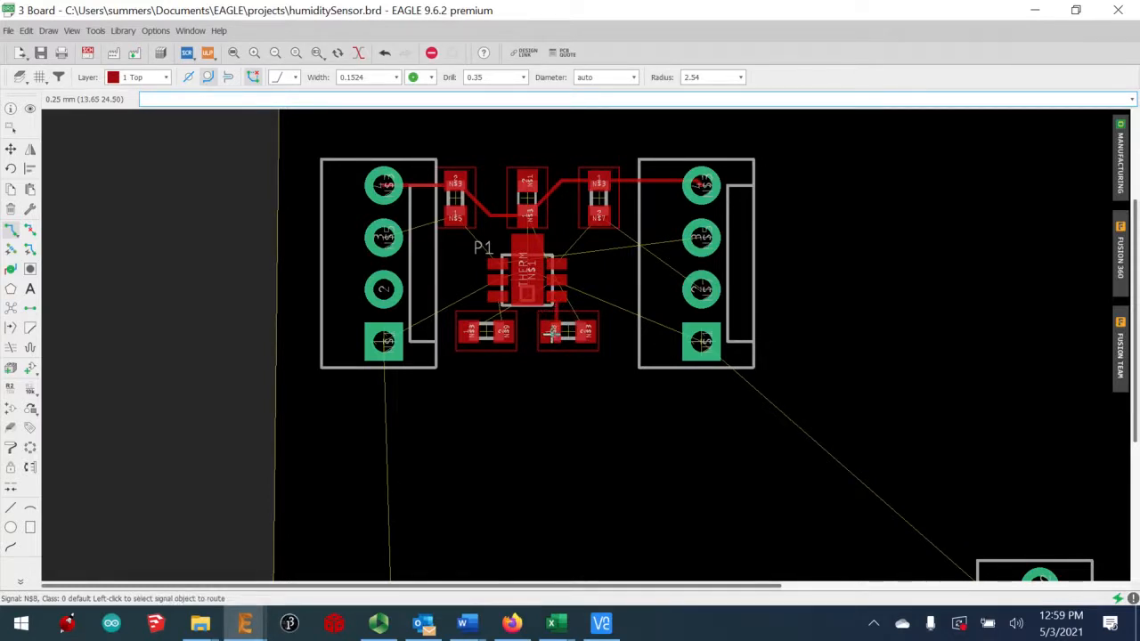
pyautogui.click(494, 296)
pyautogui.press('Escape')
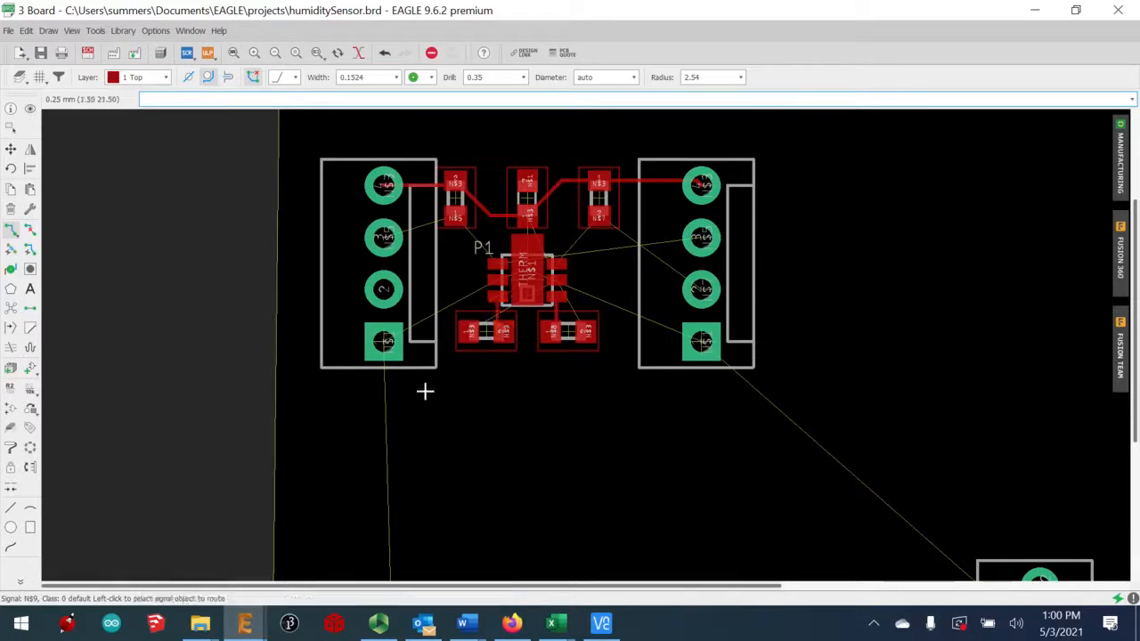
pyautogui.click(467, 337)
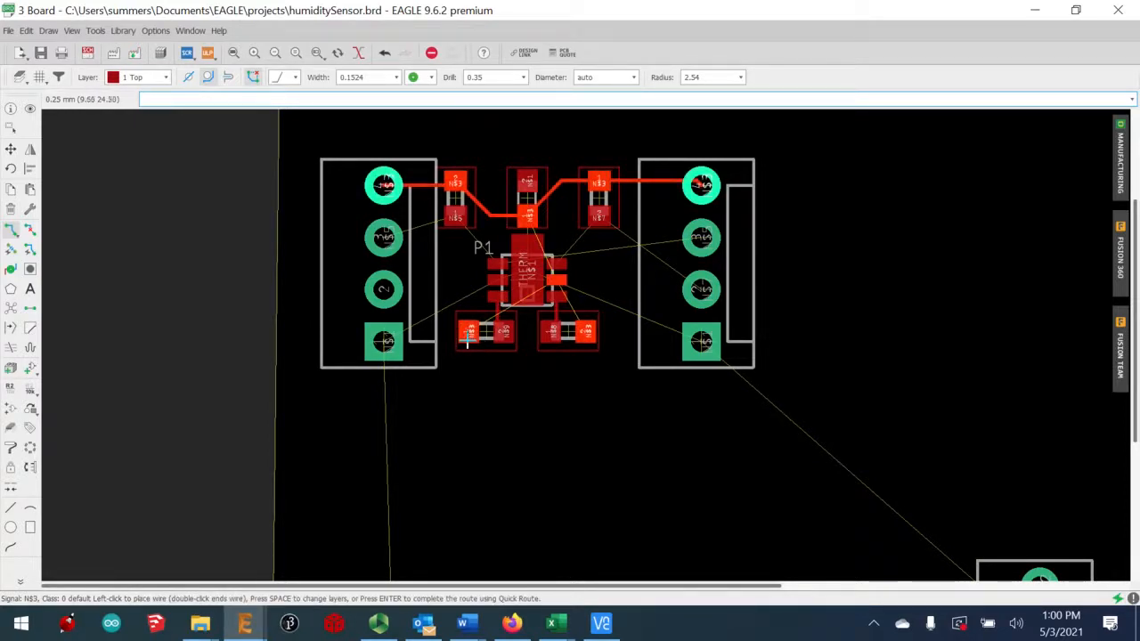
pyautogui.click(585, 334)
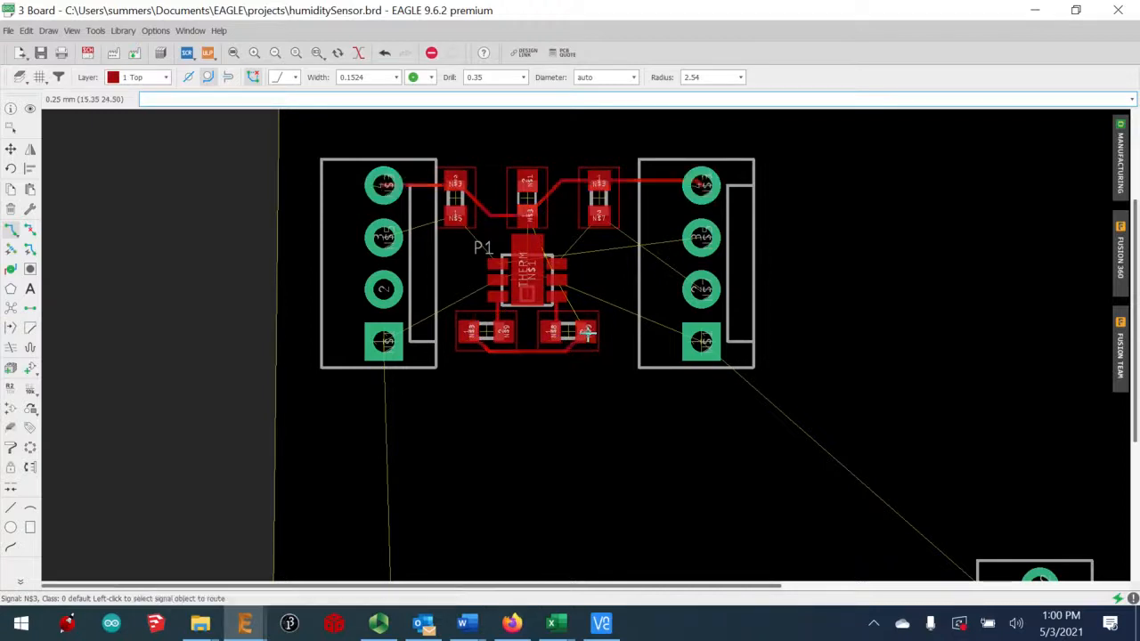
pyautogui.click(559, 281)
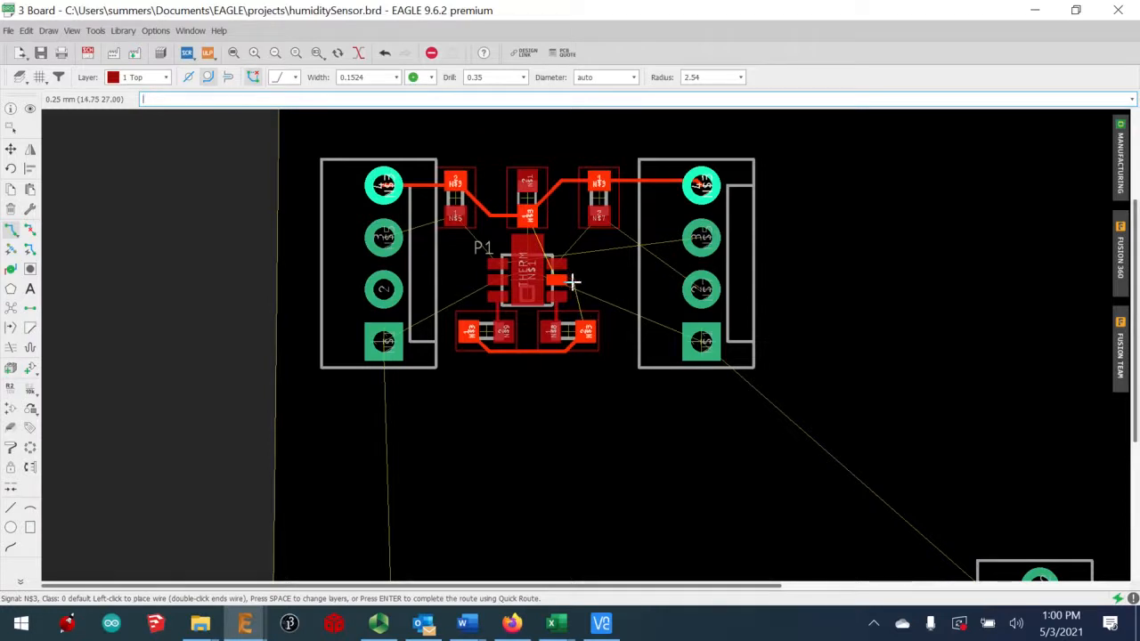
pyautogui.click(585, 331)
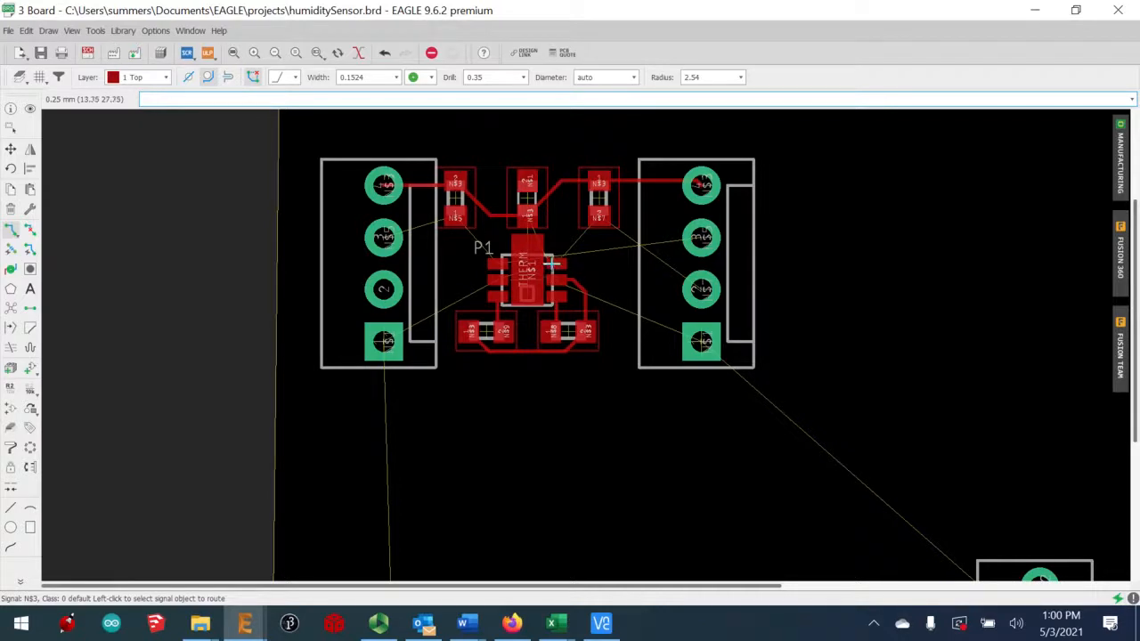
# Route N$5 from the sensor IC and the left header's second pad to the upper-left resistor
pyautogui.click(552, 263)
pyautogui.press('Escape')
pyautogui.click(498, 264)
pyautogui.click(455, 217)
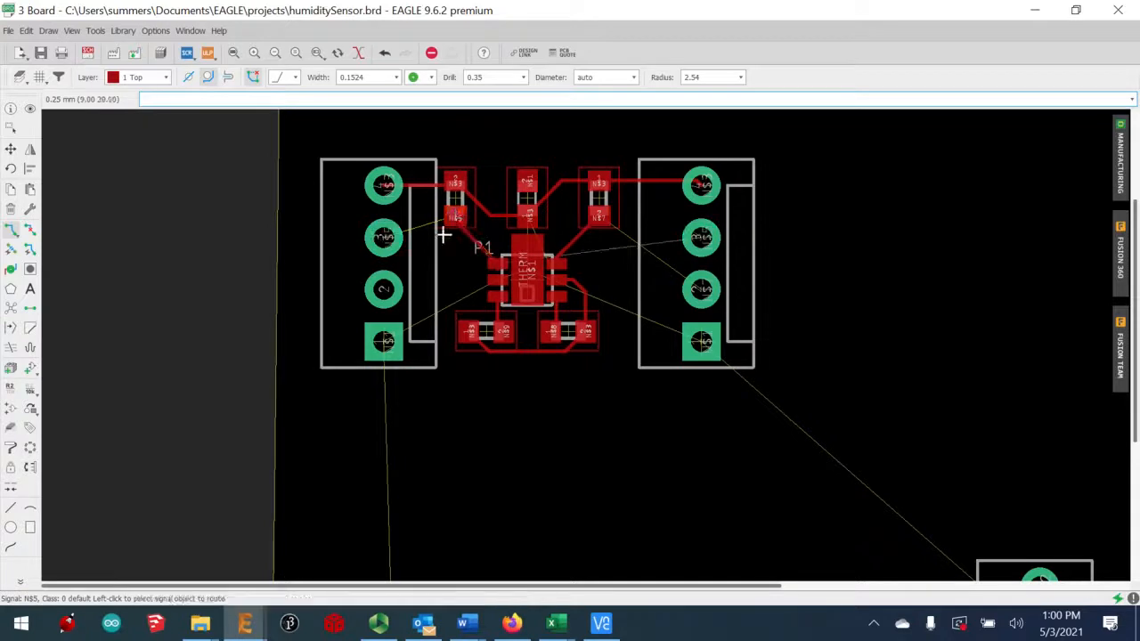
pyautogui.click(381, 240)
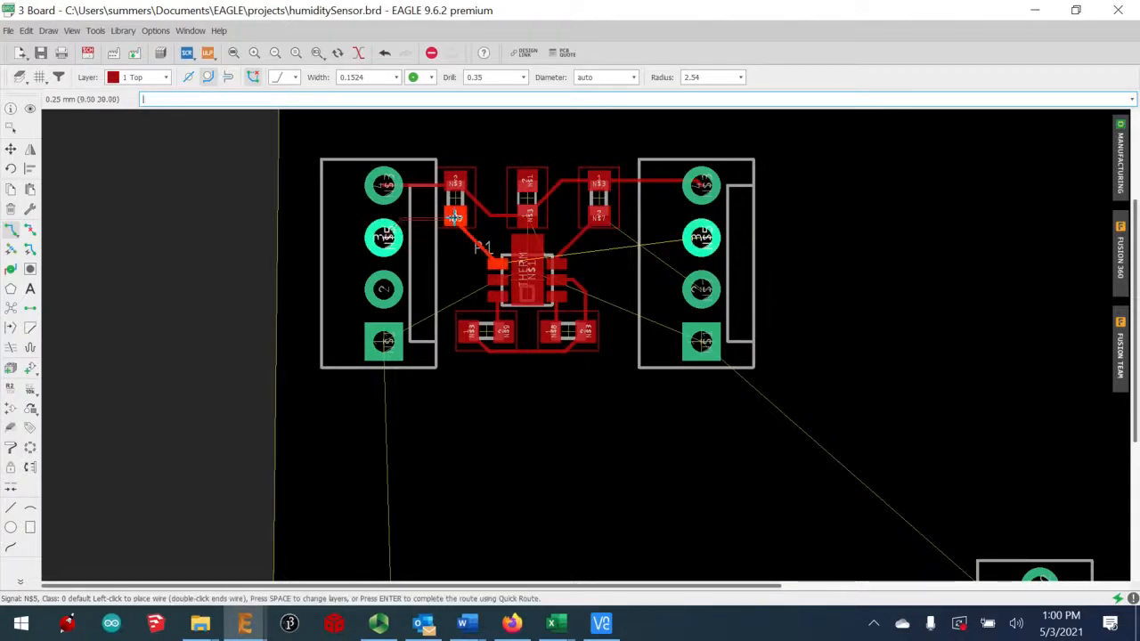
pyautogui.click(455, 217)
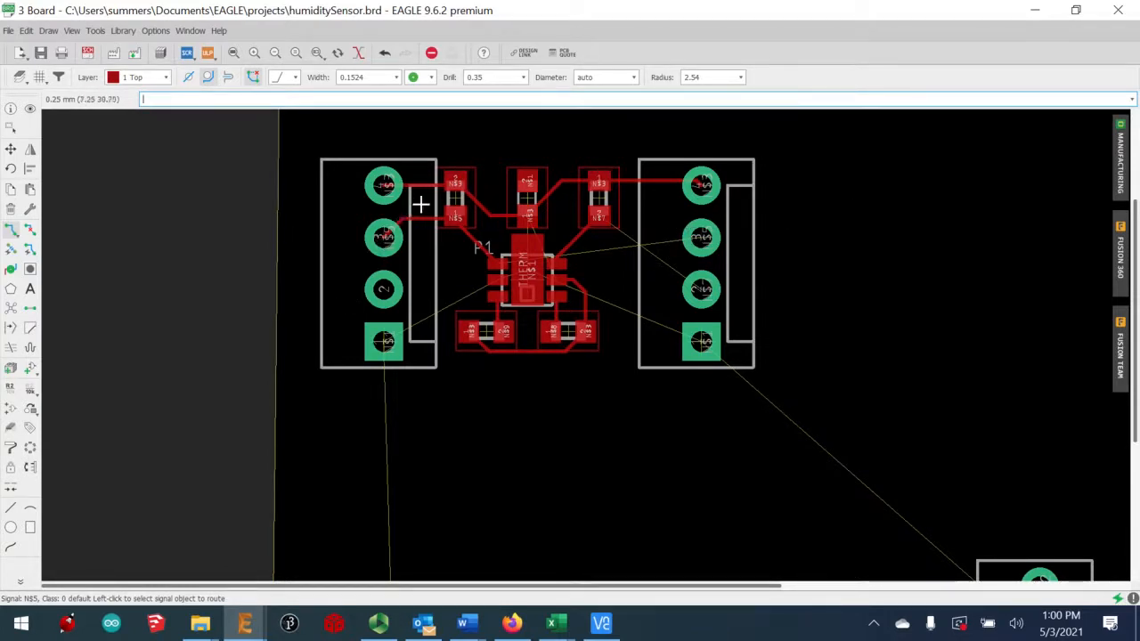
# On layer 16 Bottom, route N$5 between the second pads of the left and right headers
pyautogui.click(136, 78)
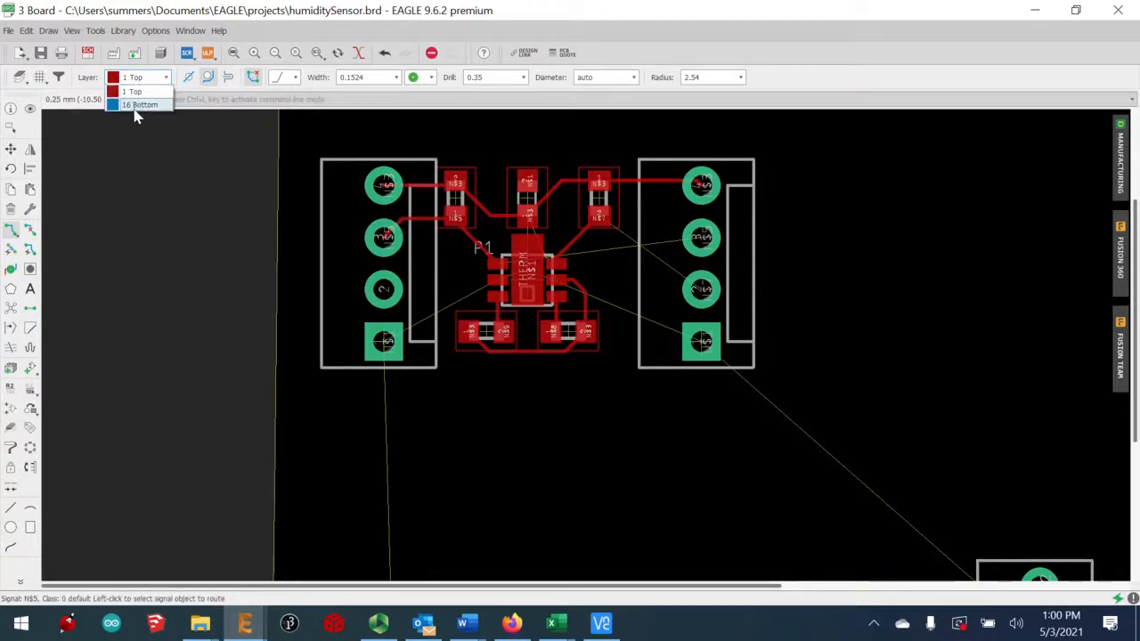
pyautogui.click(135, 106)
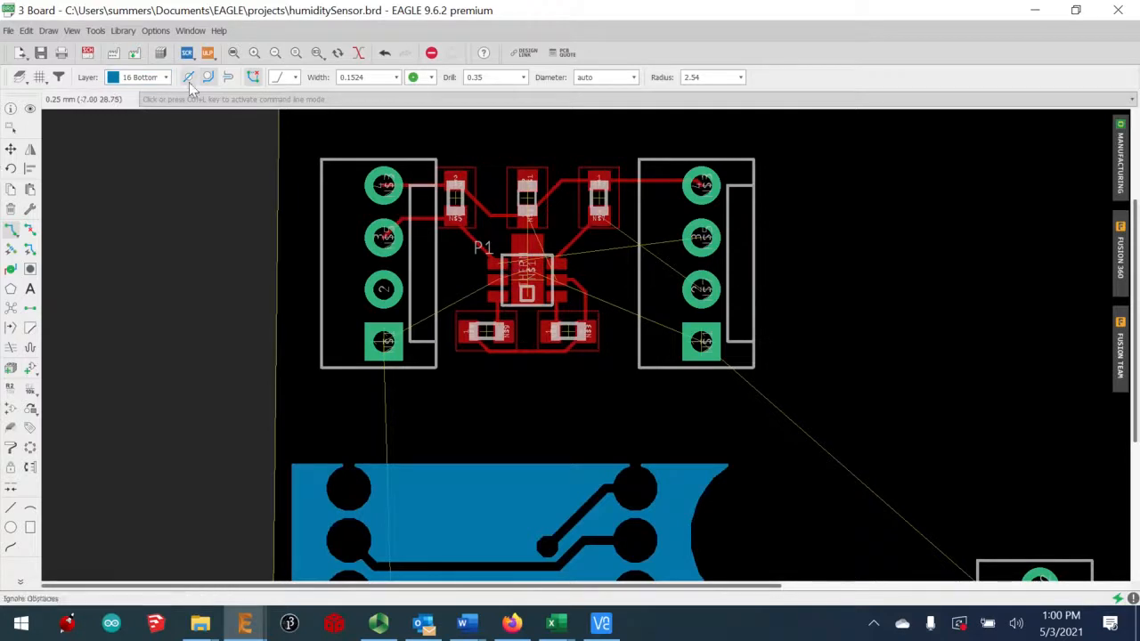
pyautogui.click(384, 236)
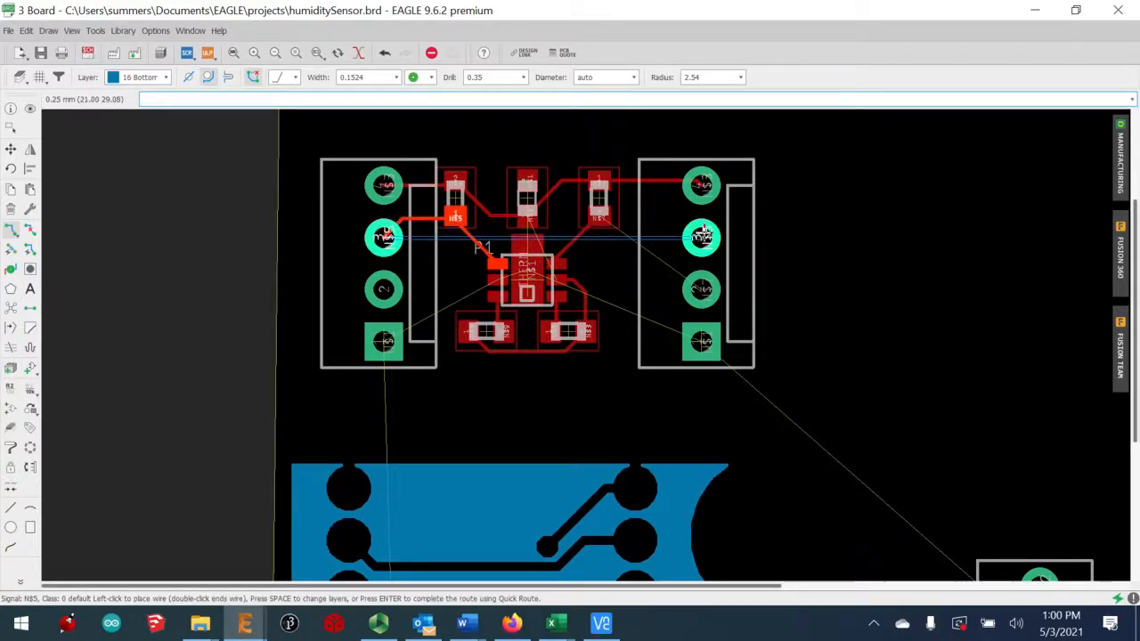
pyautogui.click(701, 236)
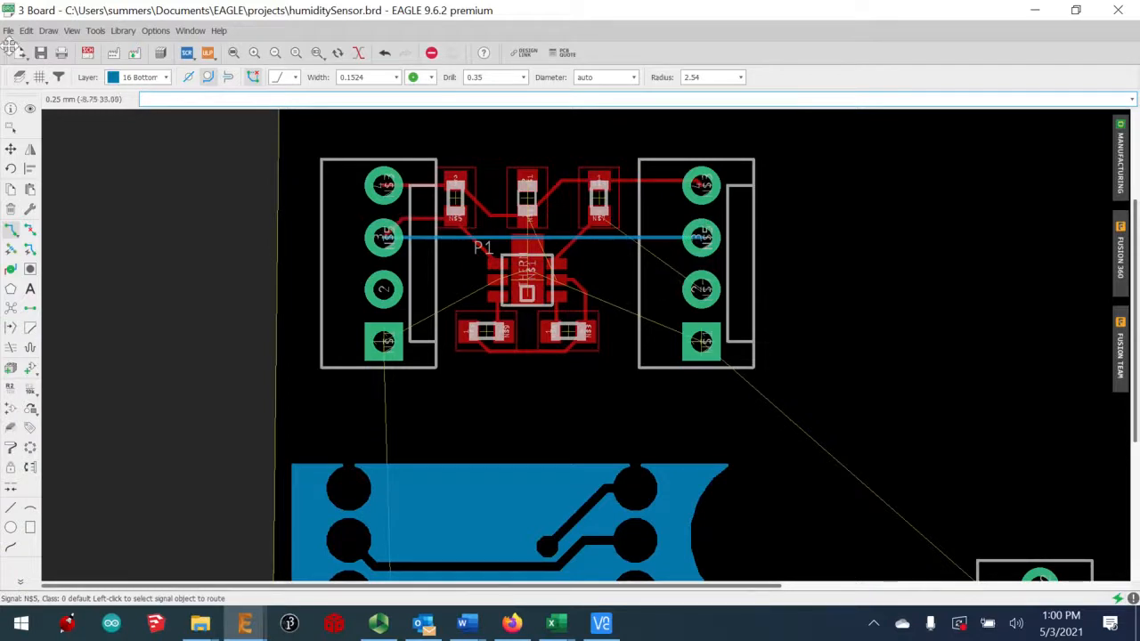
pyautogui.click(11, 208)
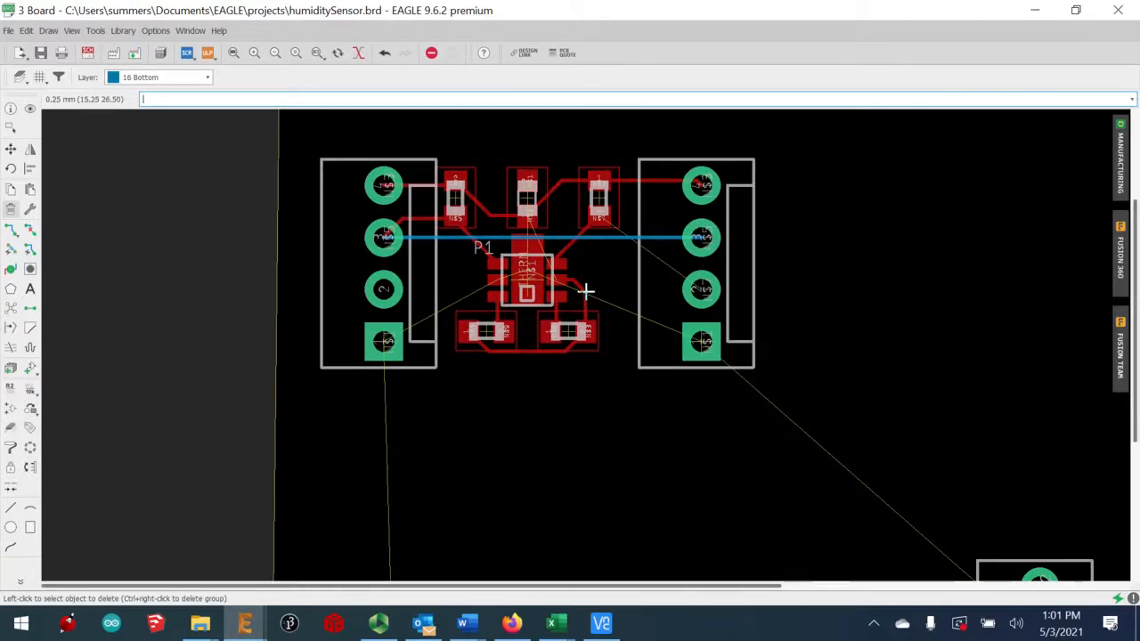
# Set the routing layer back to 1 Top and cancel the N$3 deletion
pyautogui.click(180, 78)
pyautogui.click(153, 93)
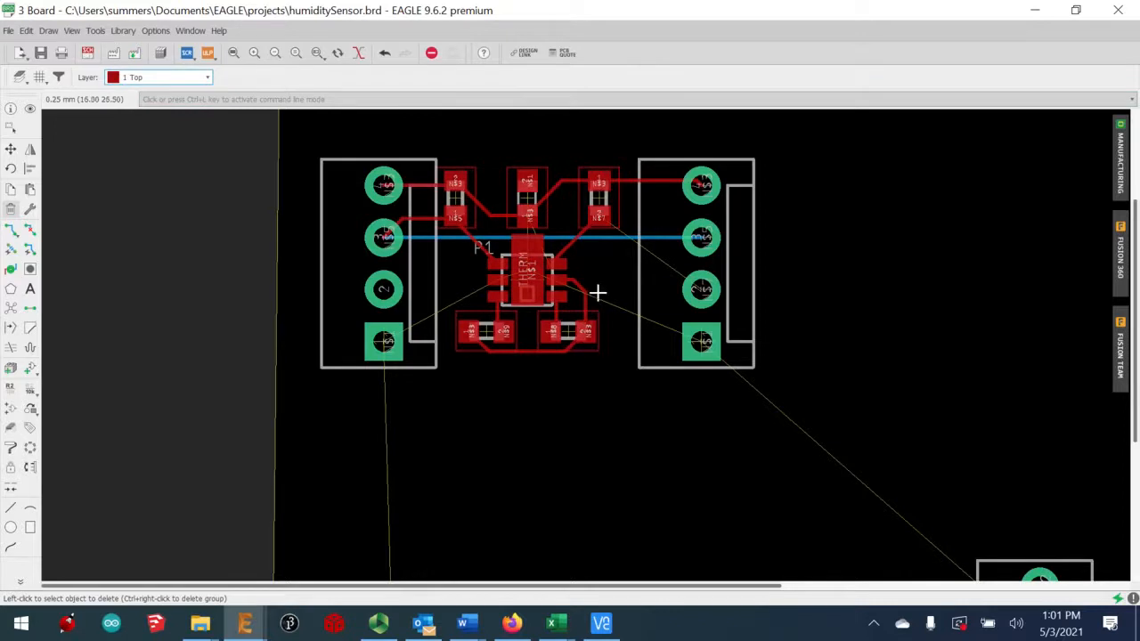
pyautogui.click(558, 281)
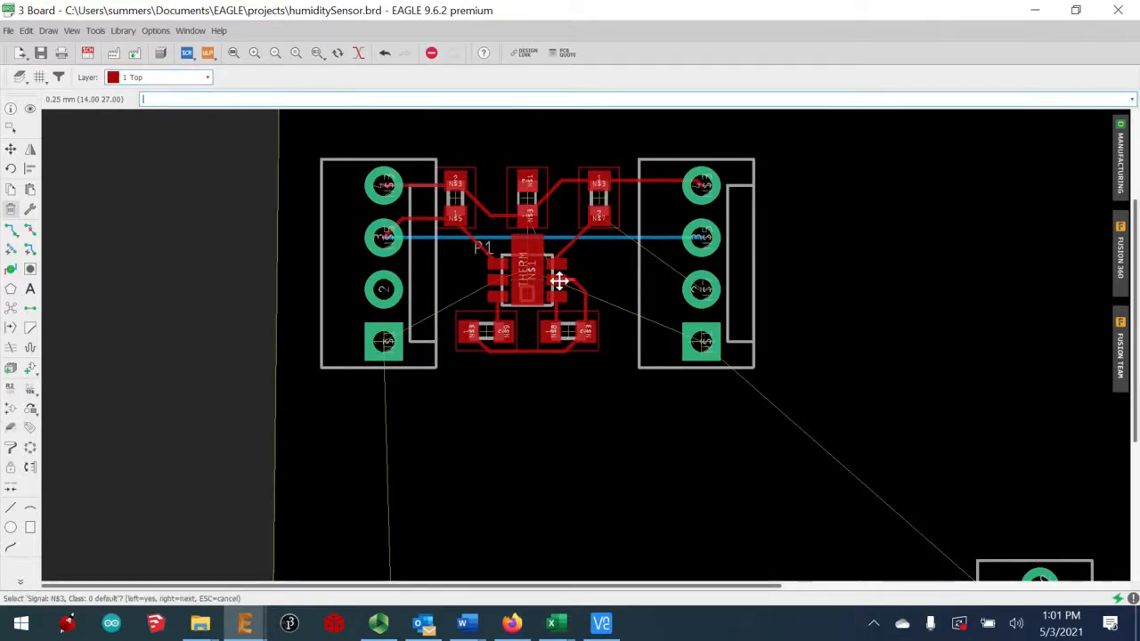
pyautogui.press('Escape')
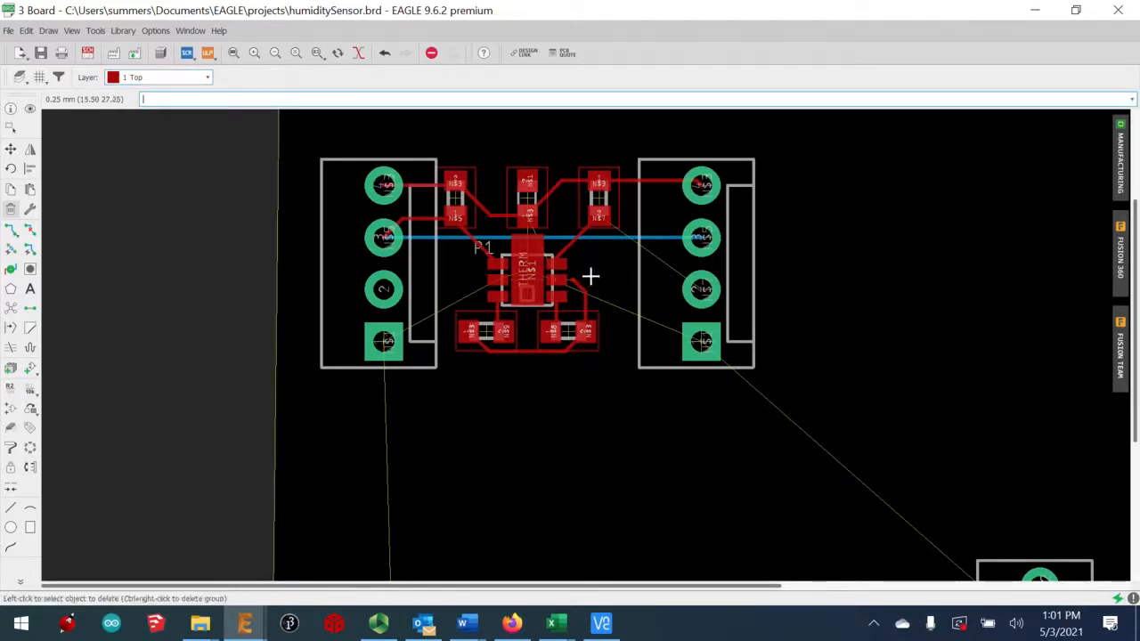
# Route N$3 from the IC pad to the upper-right resistor, abandoning an N$1 attempt
pyautogui.click(11, 230)
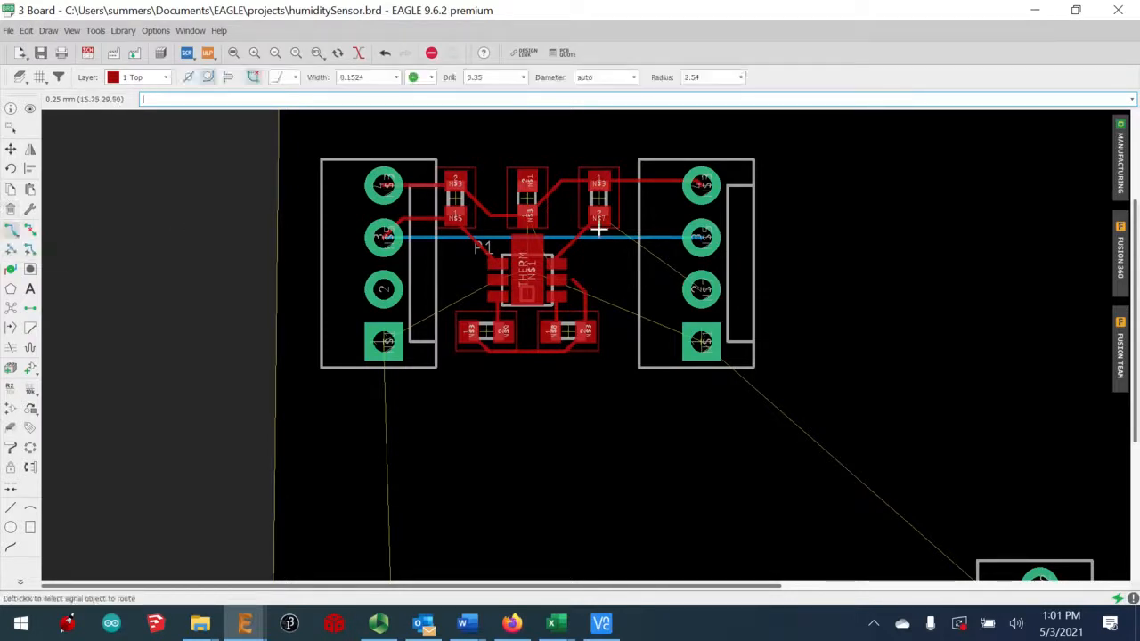
pyautogui.click(557, 282)
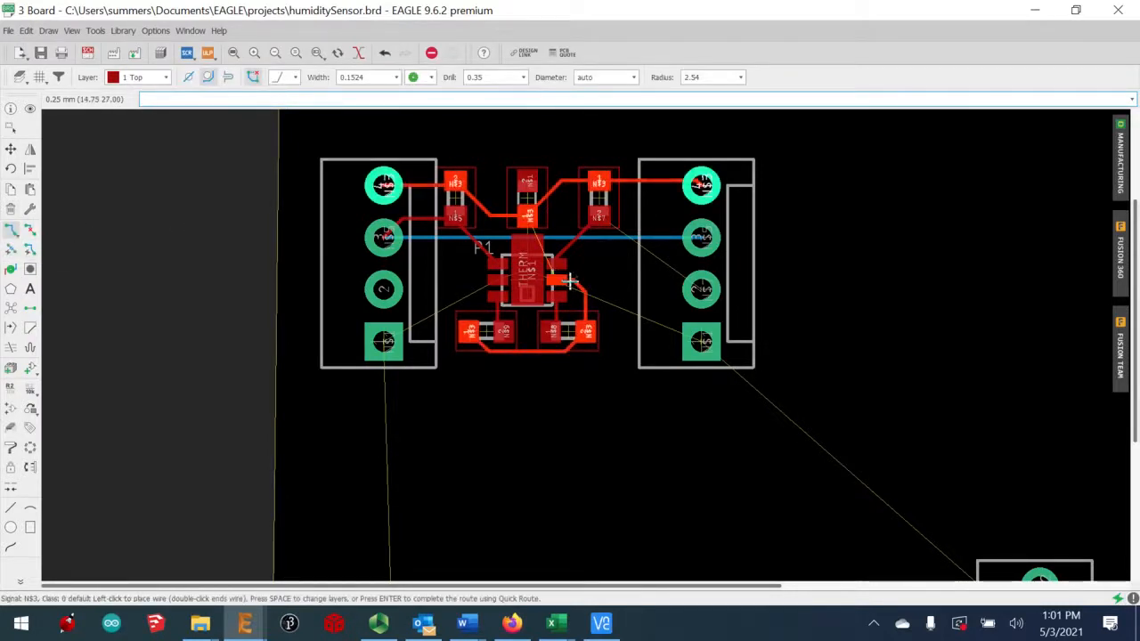
pyautogui.press('Escape')
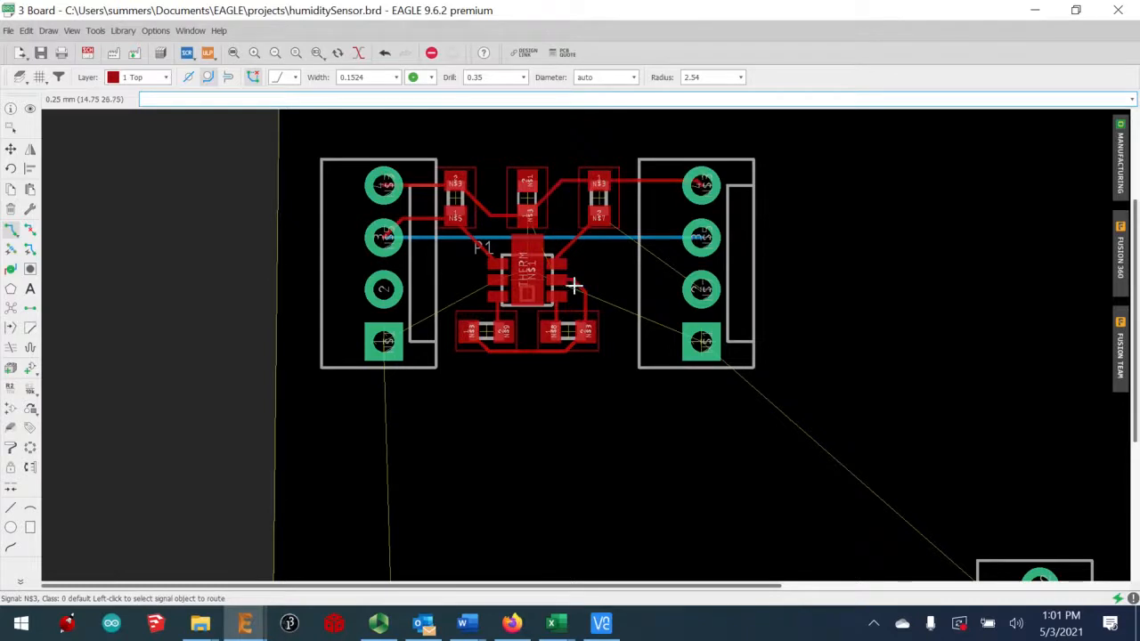
pyautogui.click(573, 283)
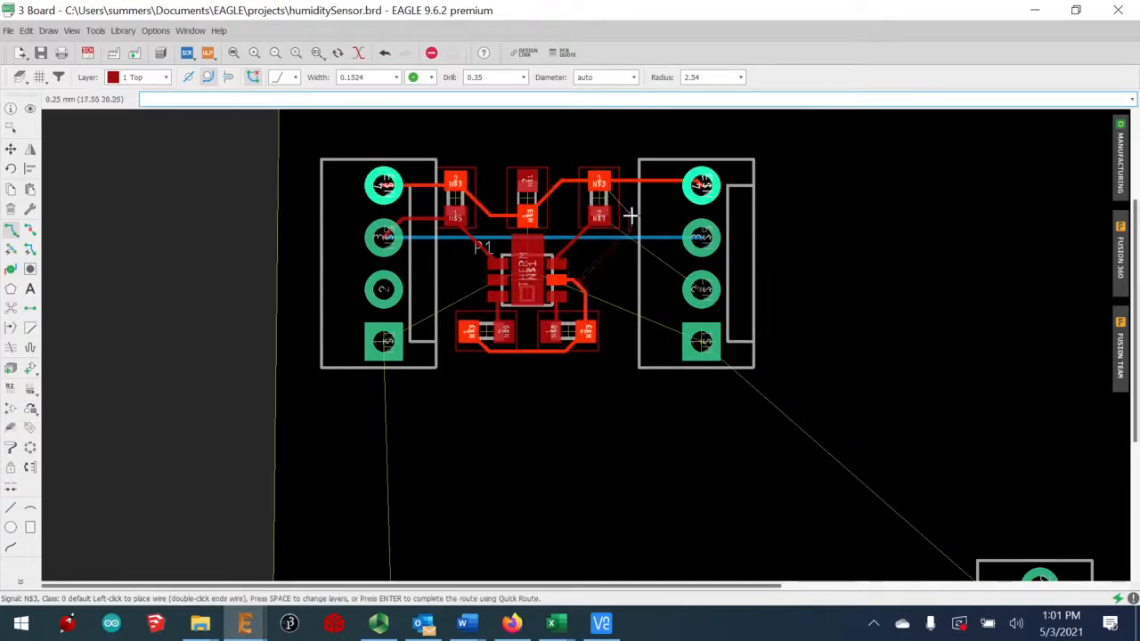
pyautogui.click(629, 182)
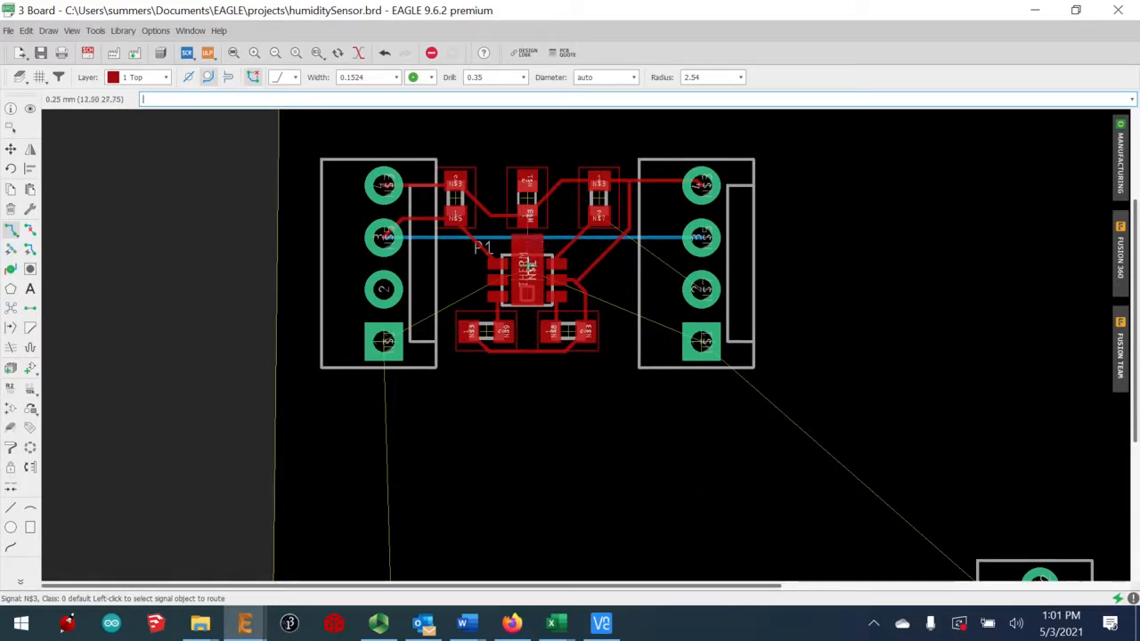
pyautogui.click(512, 282)
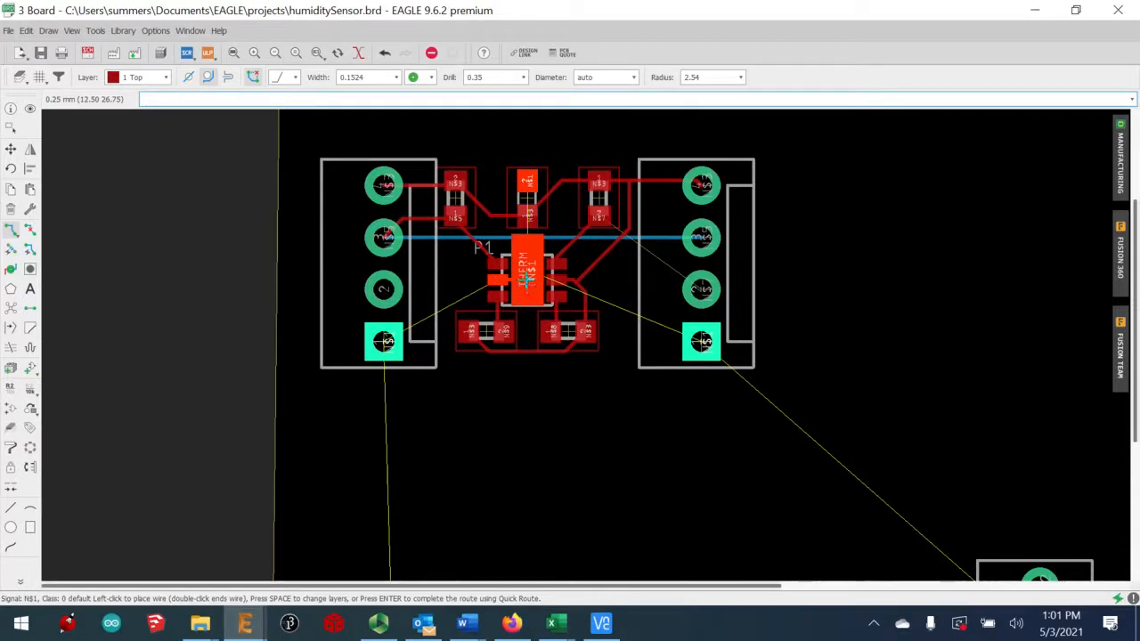
pyautogui.press('Escape')
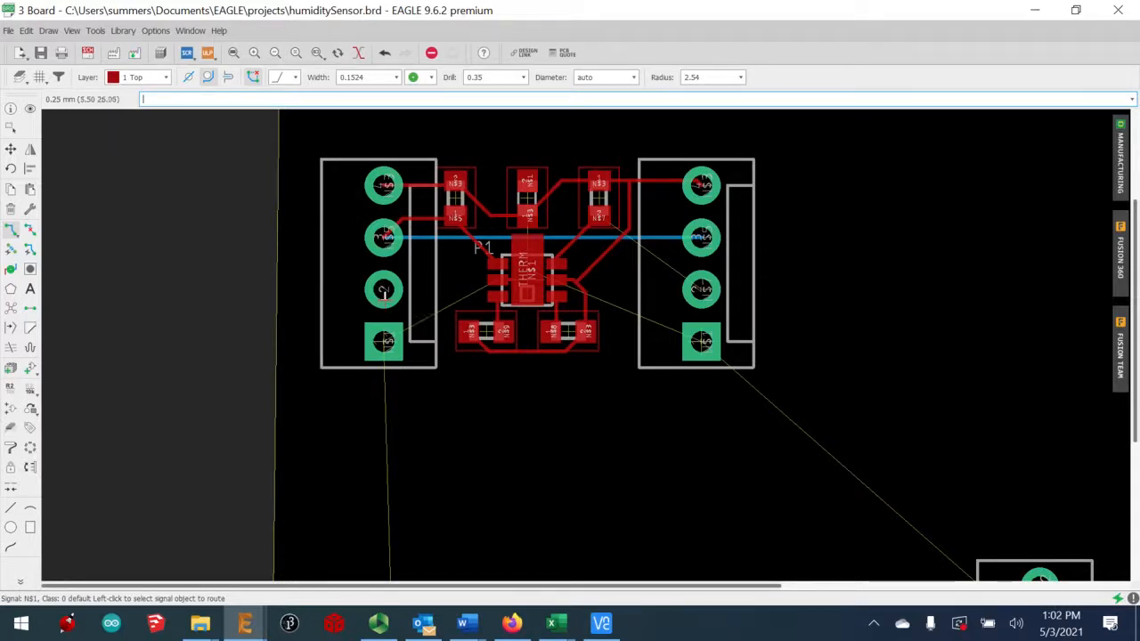
# In the schematic, draw a net from J1 pin 2 to the existing junction, then return to the board
pyautogui.click(87, 53)
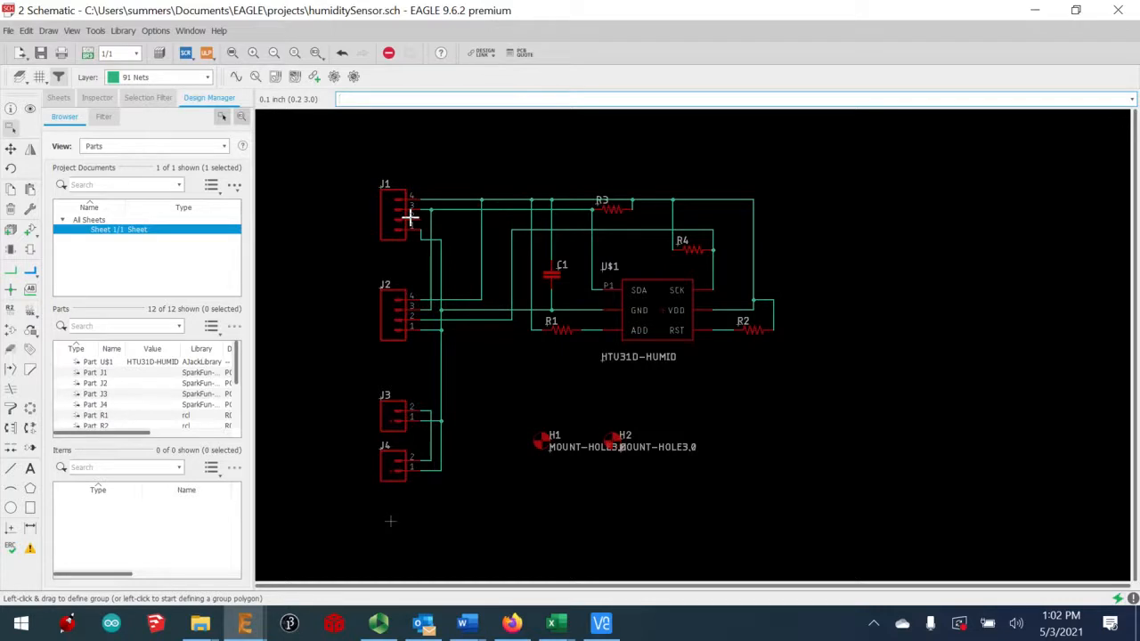
pyautogui.click(10, 271)
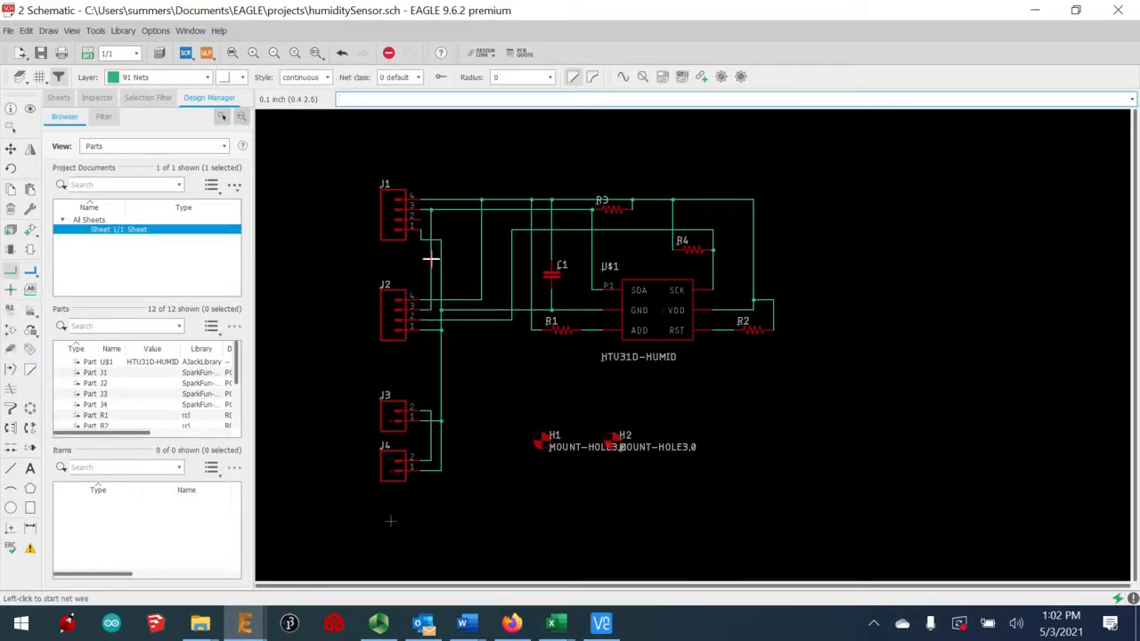
pyautogui.click(421, 215)
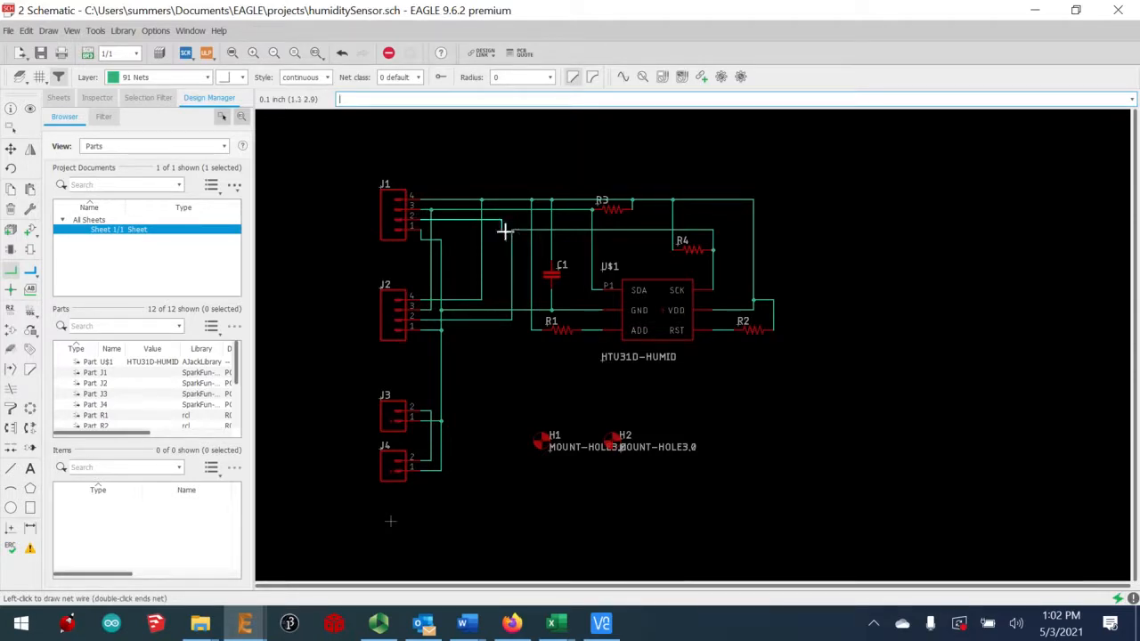
pyautogui.click(508, 231)
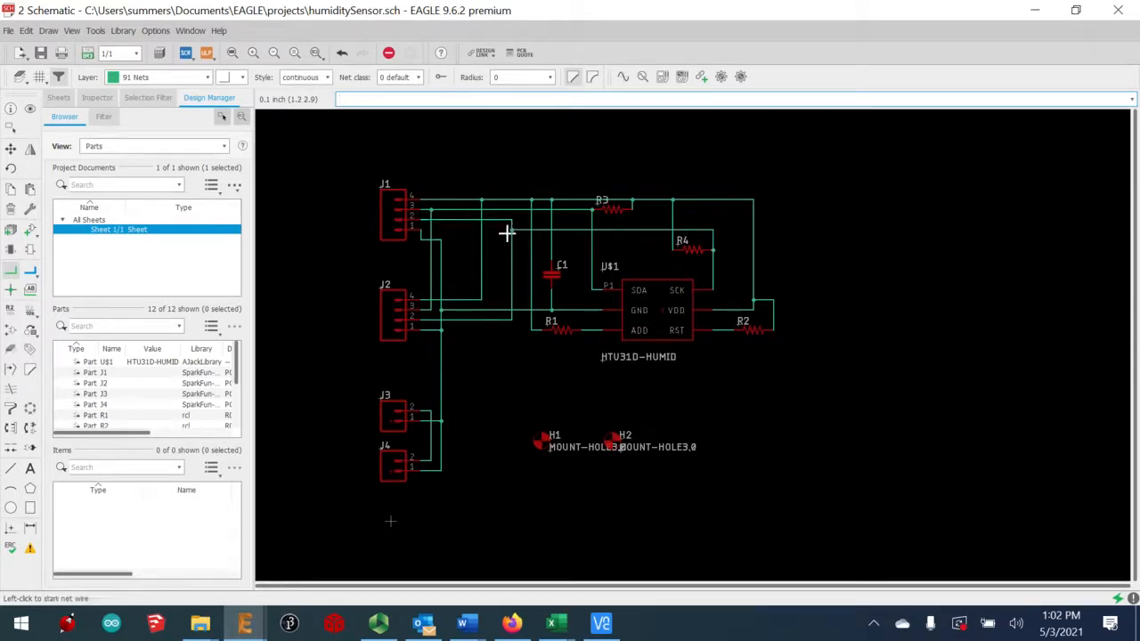
pyautogui.click(87, 53)
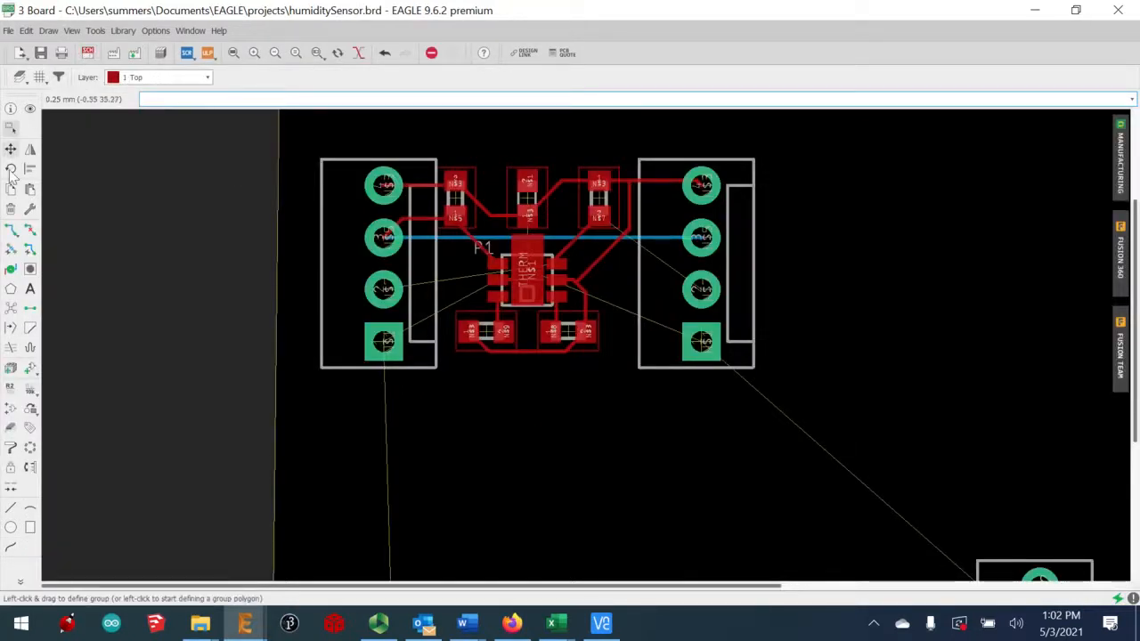
# Rip up the trace near the right resistor and route N$7 from the right header's third pad to the IC
pyautogui.click(13, 231)
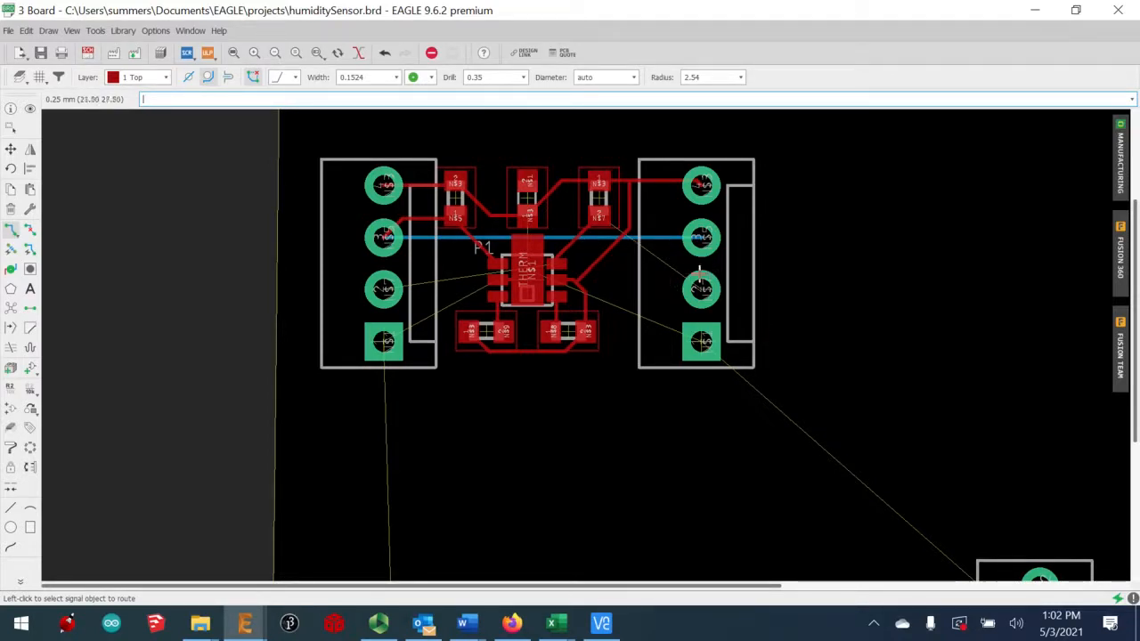
pyautogui.click(704, 287)
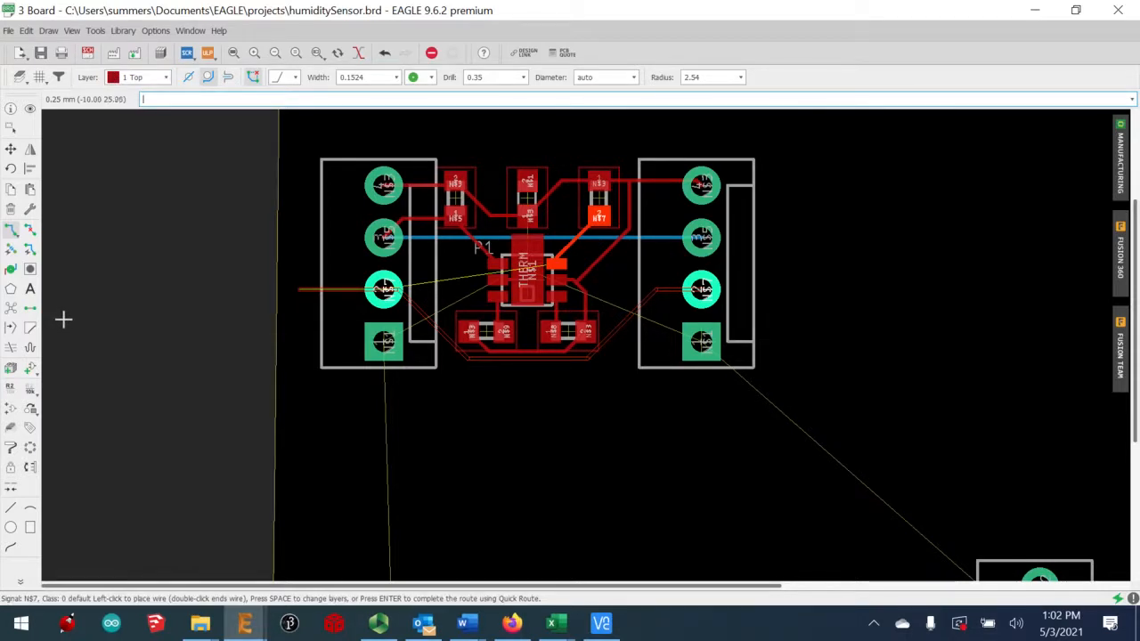
pyautogui.click(29, 229)
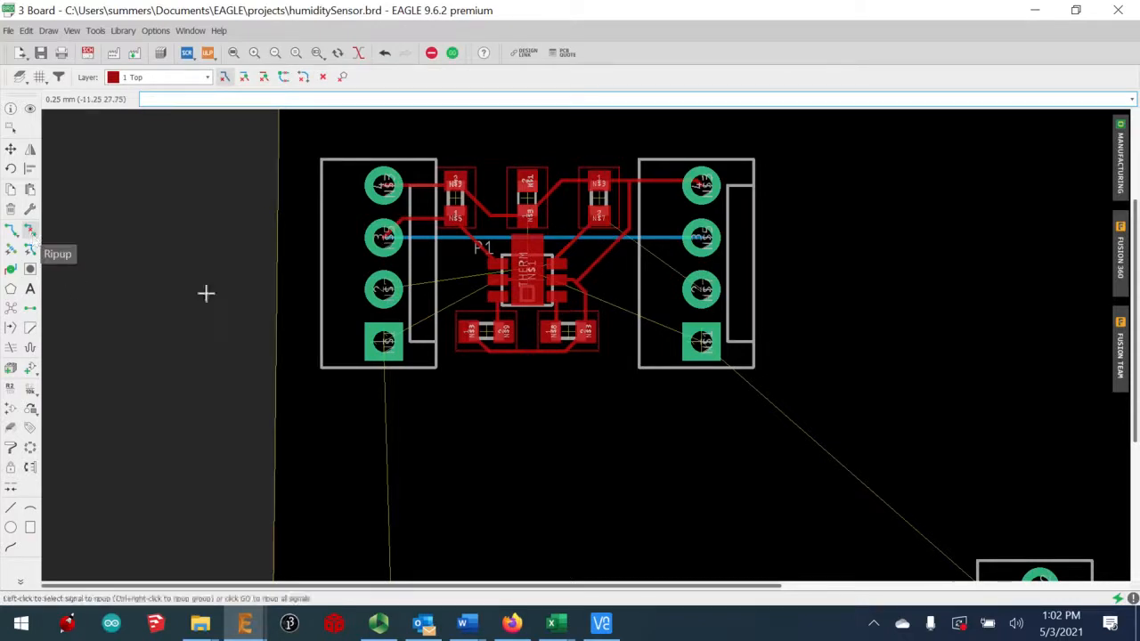
pyautogui.click(619, 234)
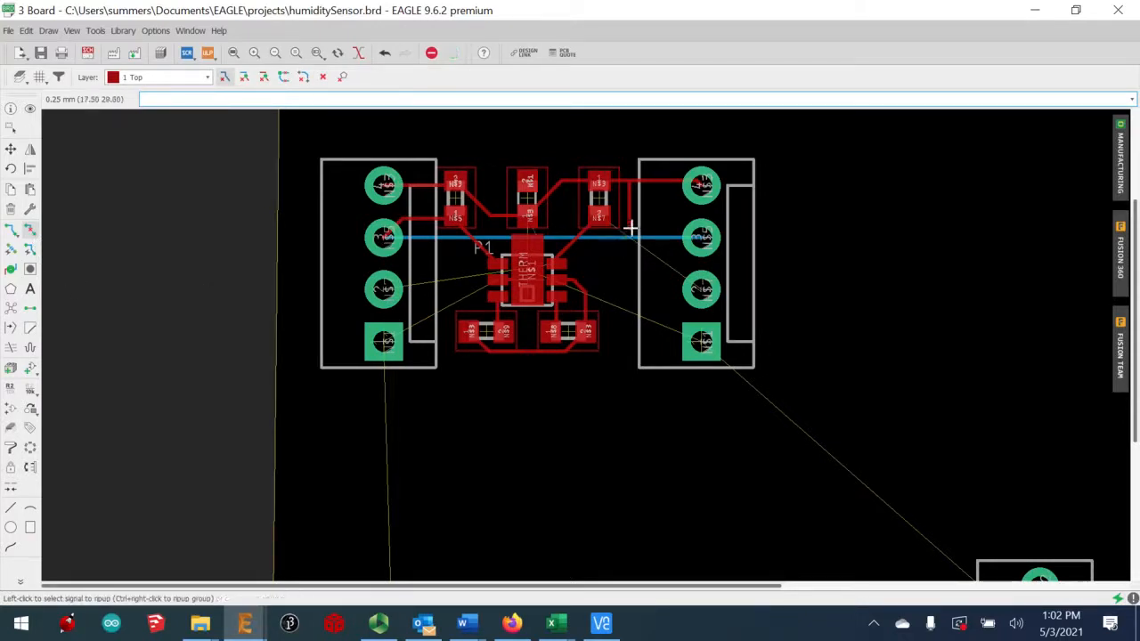
pyautogui.click(11, 231)
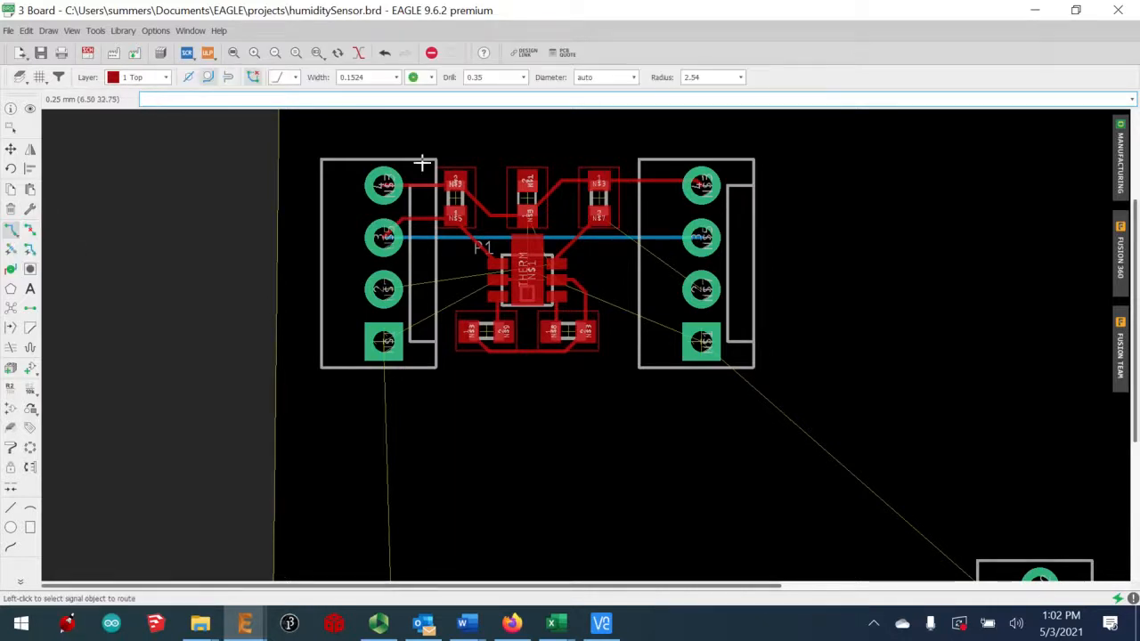
pyautogui.click(704, 290)
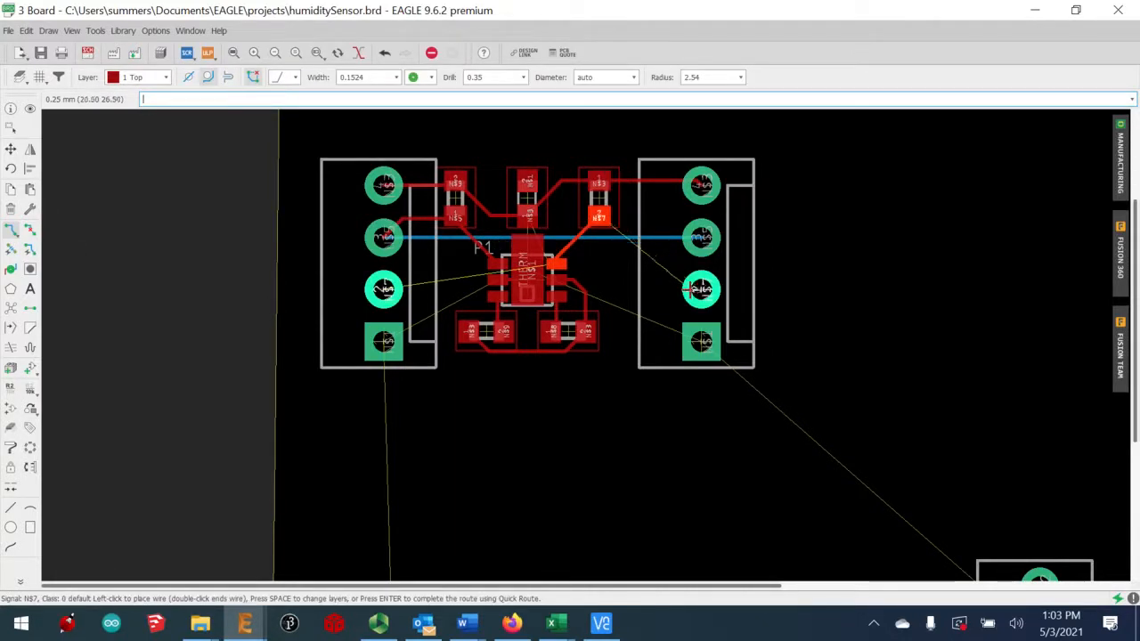
pyautogui.click(559, 255)
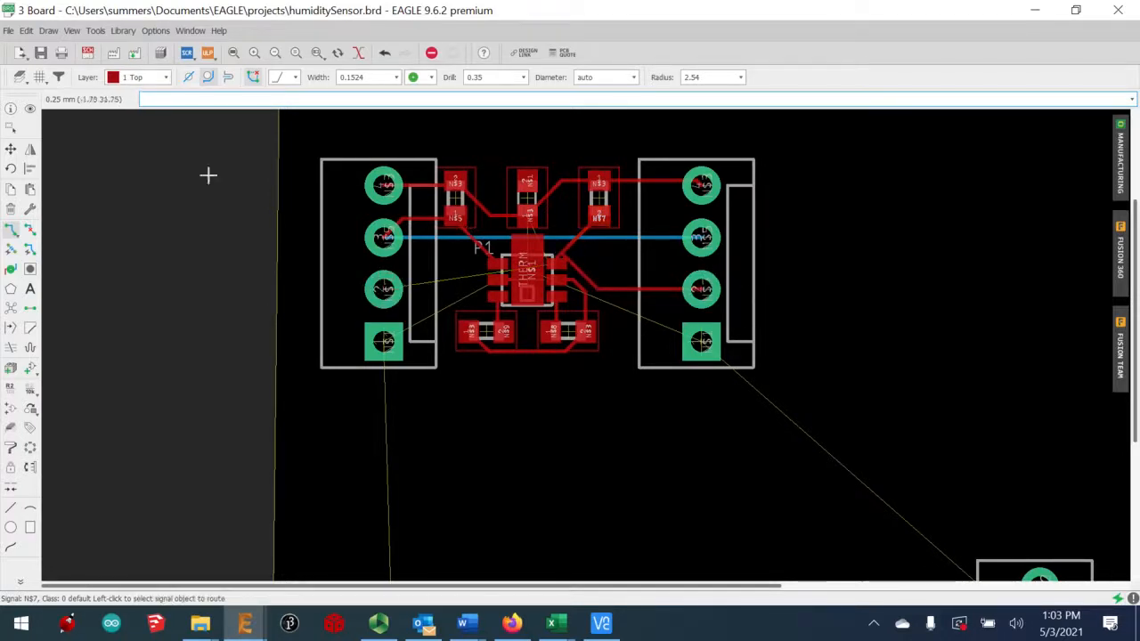
# Route N$7 from the left header pin on 16 Bottom to the IC, ending in a via on 1 Top
pyautogui.click(133, 78)
pyautogui.click(190, 120)
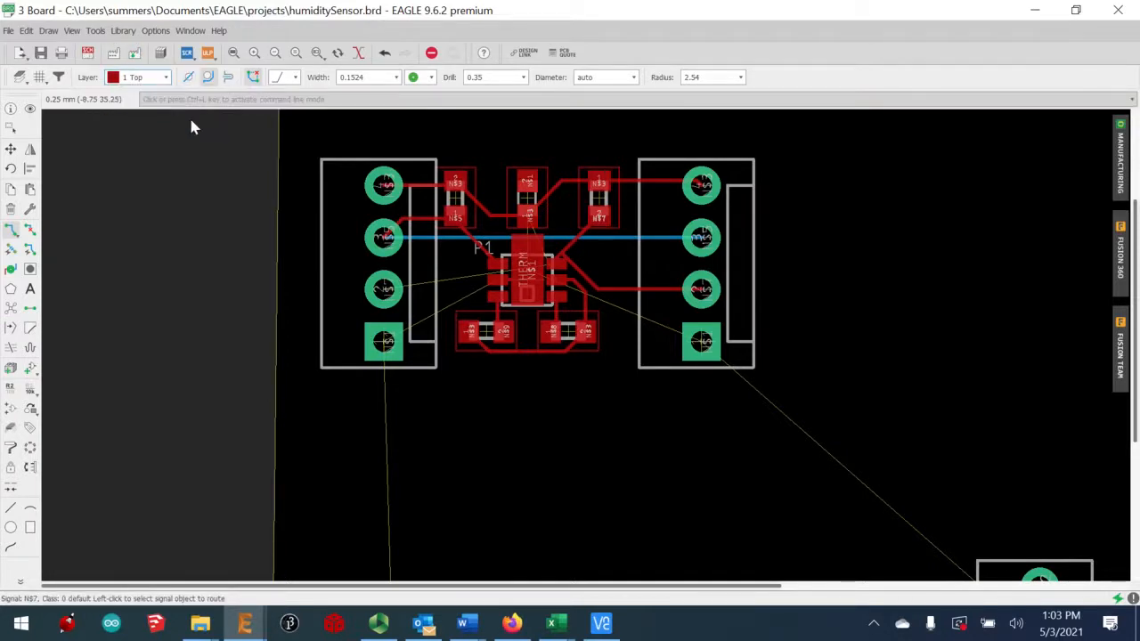
pyautogui.click(385, 291)
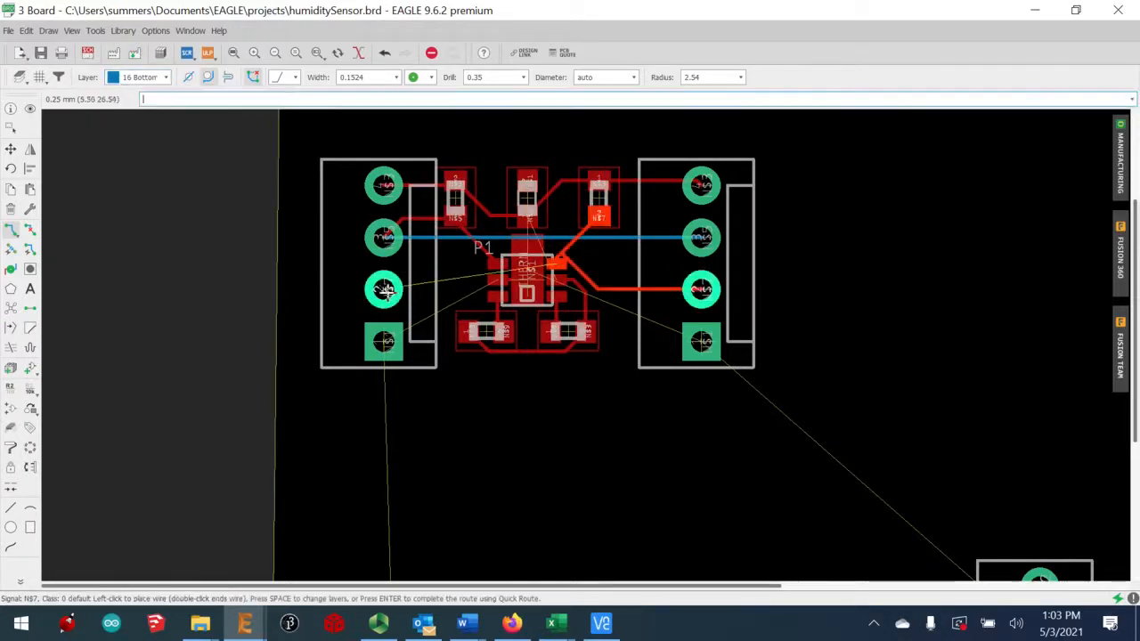
pyautogui.click(573, 265)
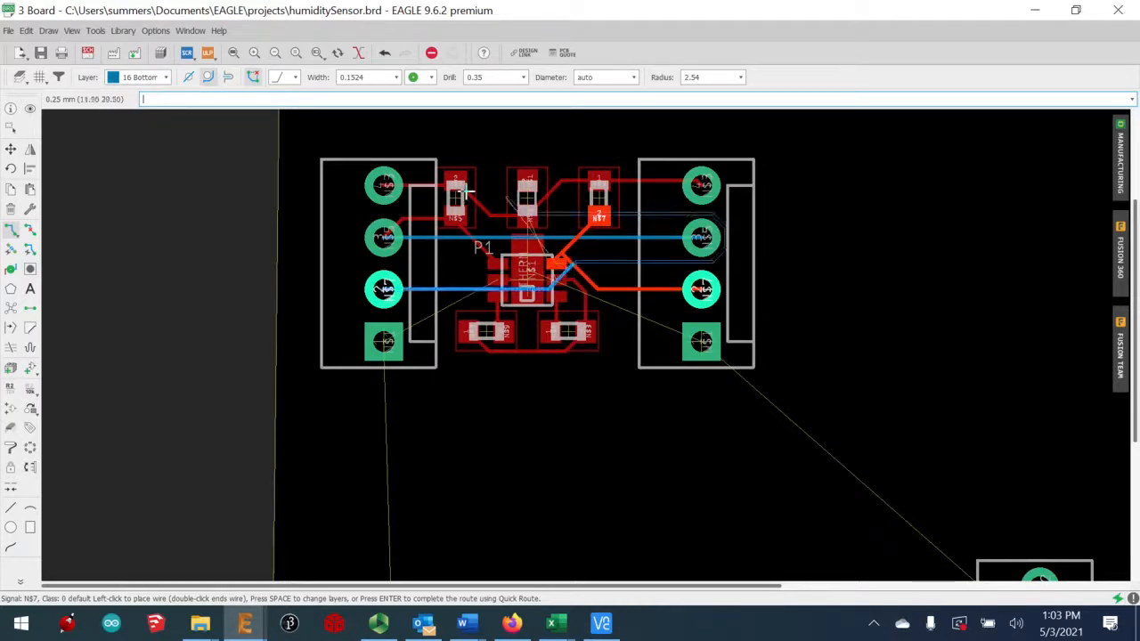
pyautogui.click(132, 80)
pyautogui.click(146, 102)
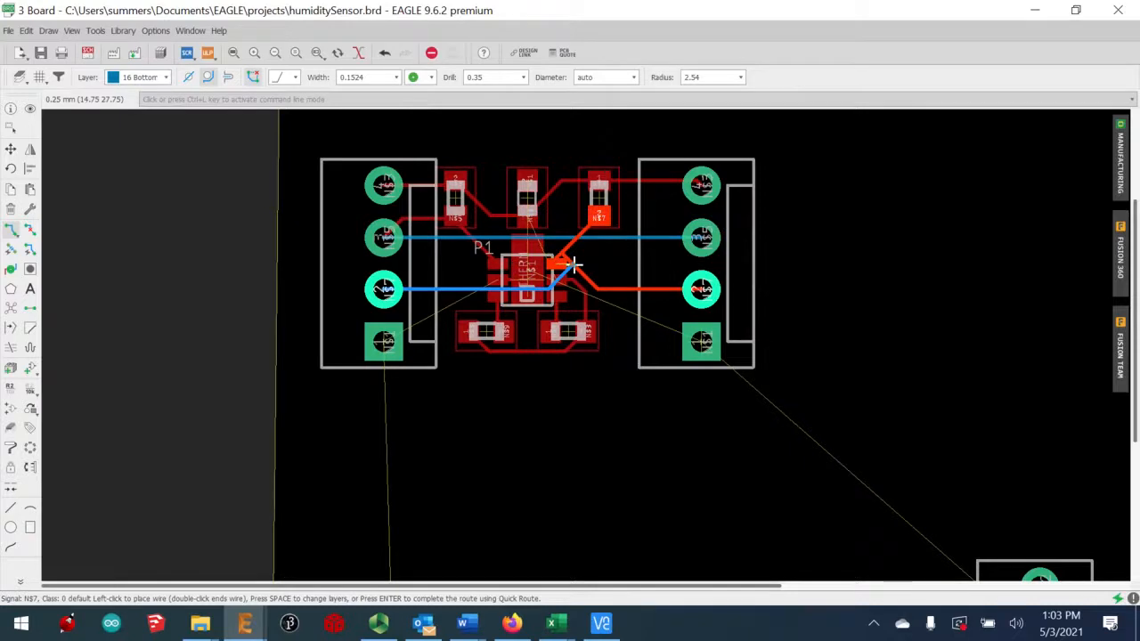
pyautogui.click(154, 81)
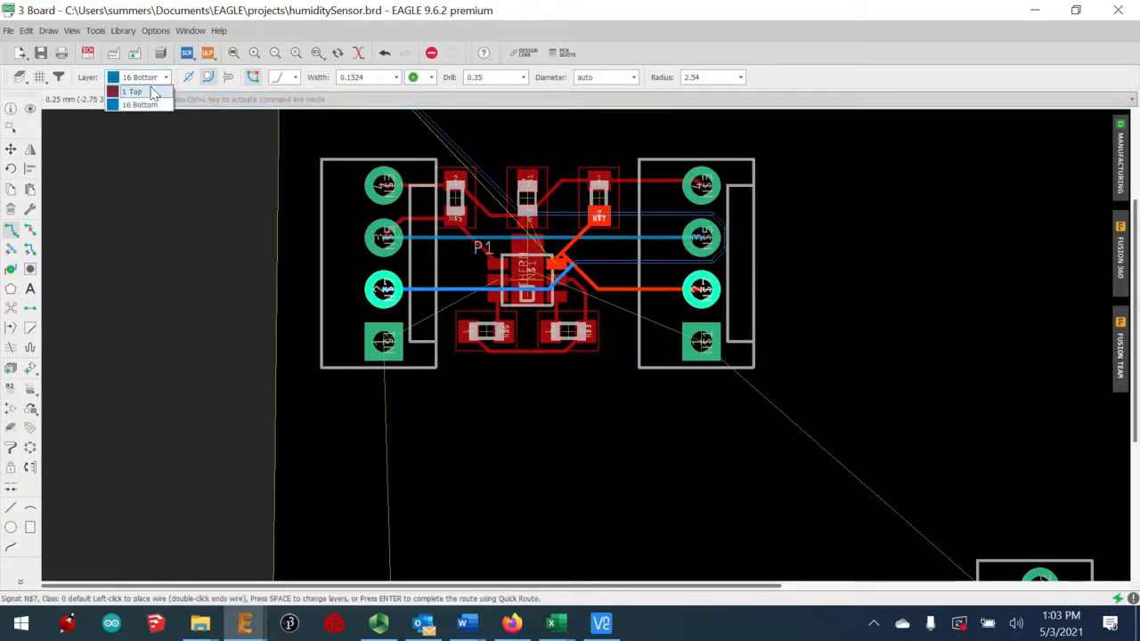
pyautogui.click(152, 92)
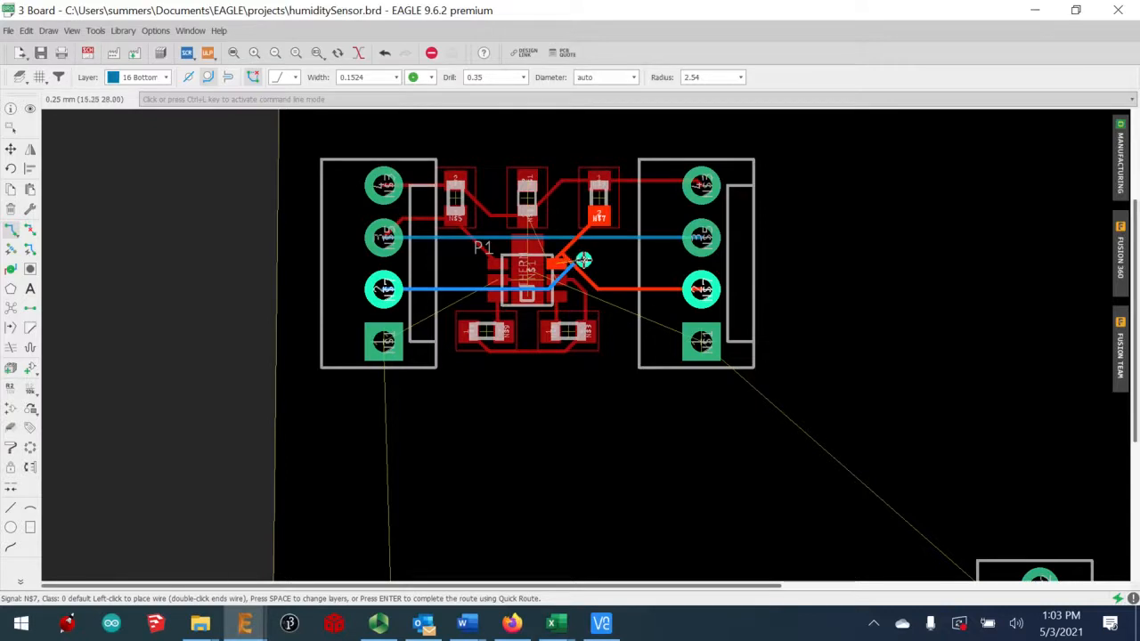
pyautogui.press('space')
pyautogui.doubleClick(582, 260)
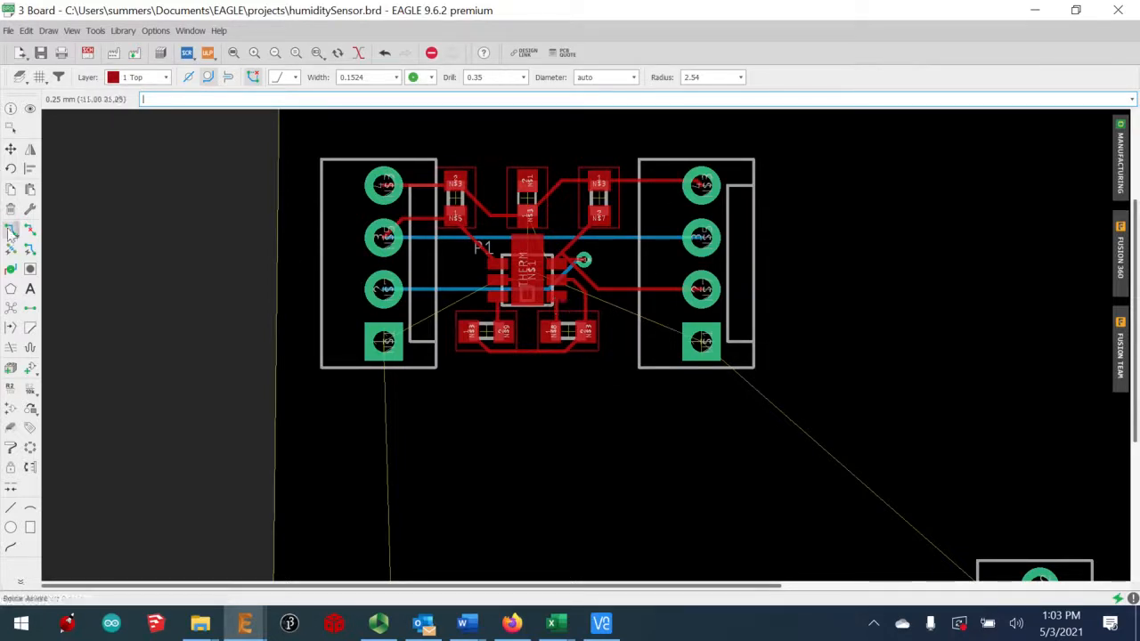
# Route N$3 along the right header's side up to its top pin
pyautogui.click(585, 329)
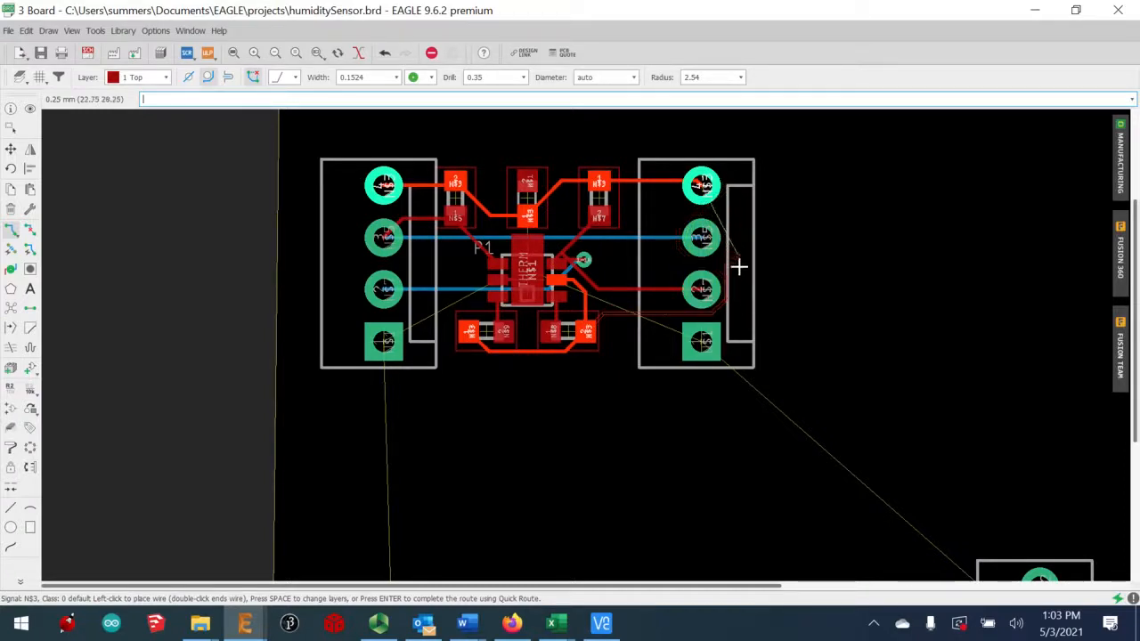
pyautogui.click(725, 294)
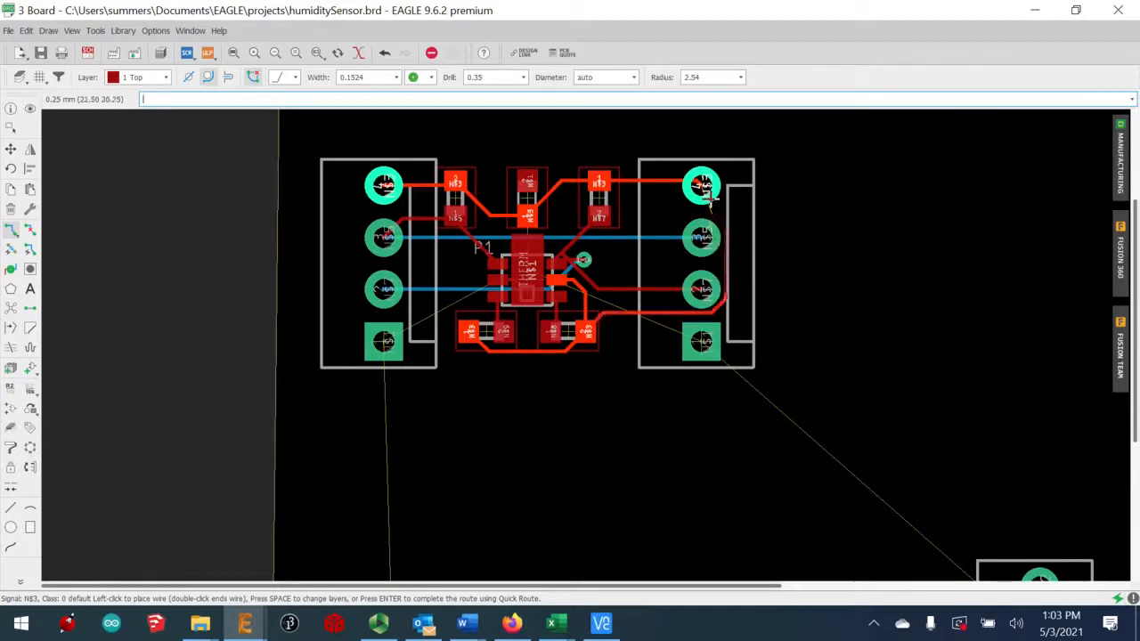
pyautogui.click(703, 184)
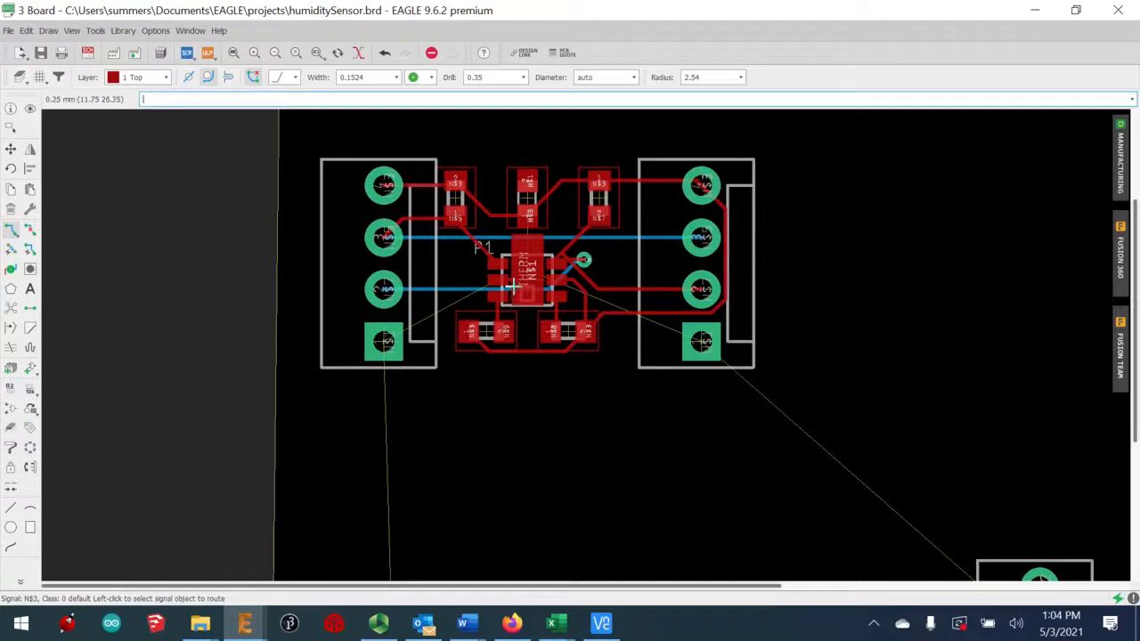
# Move J4 and the other MOLEX-1X2 connector just below the left and right headers
pyautogui.scroll(-2, 875, 427)
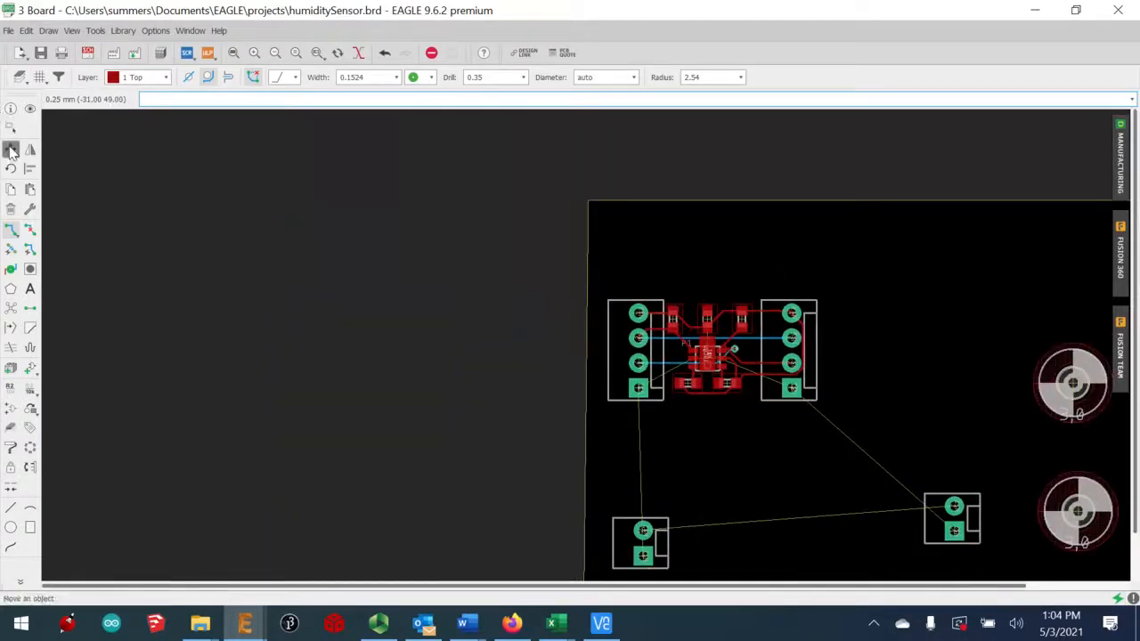
pyautogui.click(640, 556)
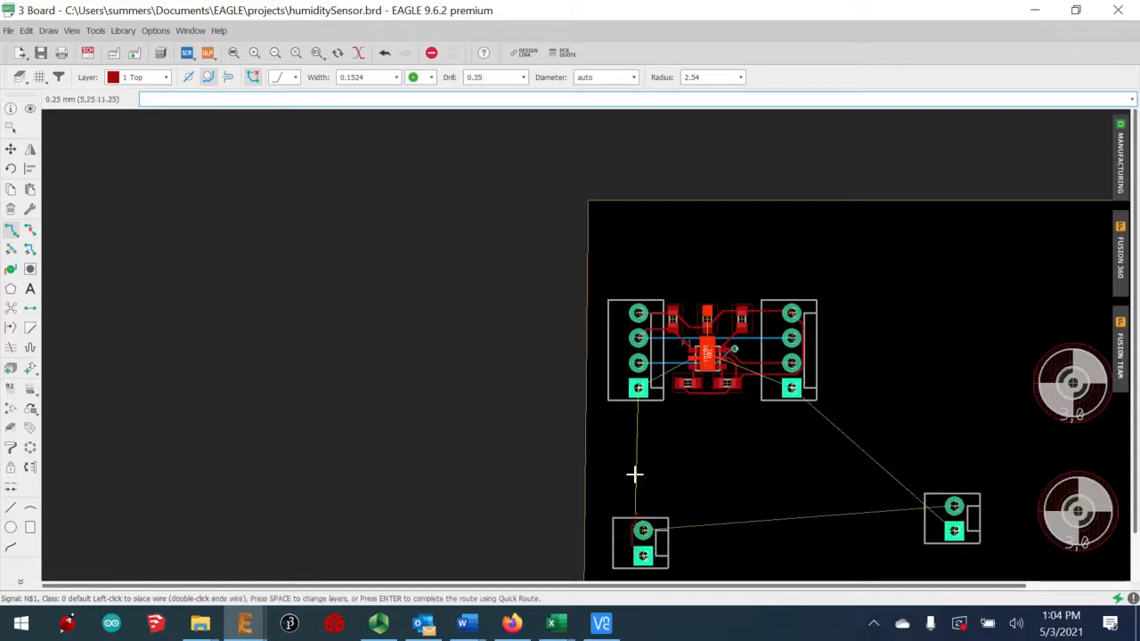
pyautogui.click(11, 147)
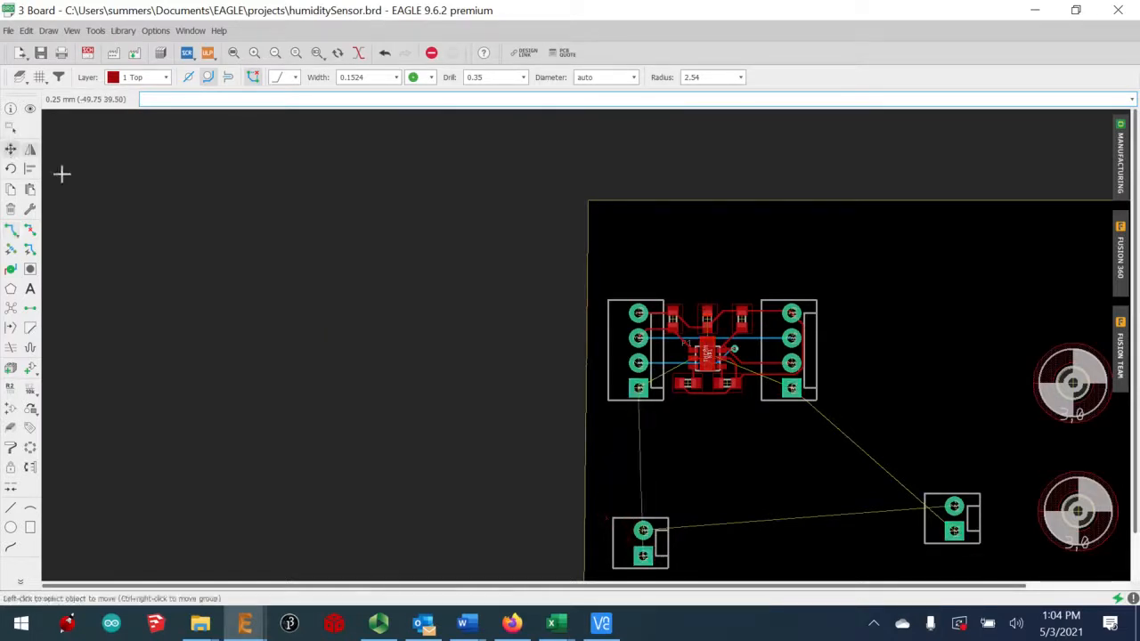
pyautogui.click(642, 555)
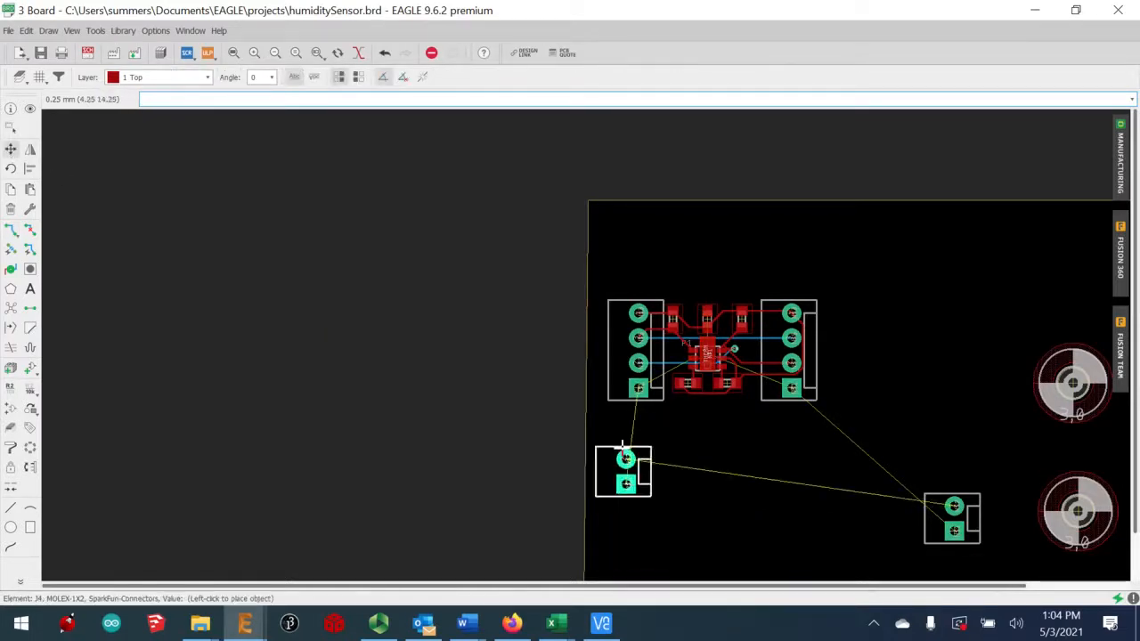
pyautogui.click(634, 449)
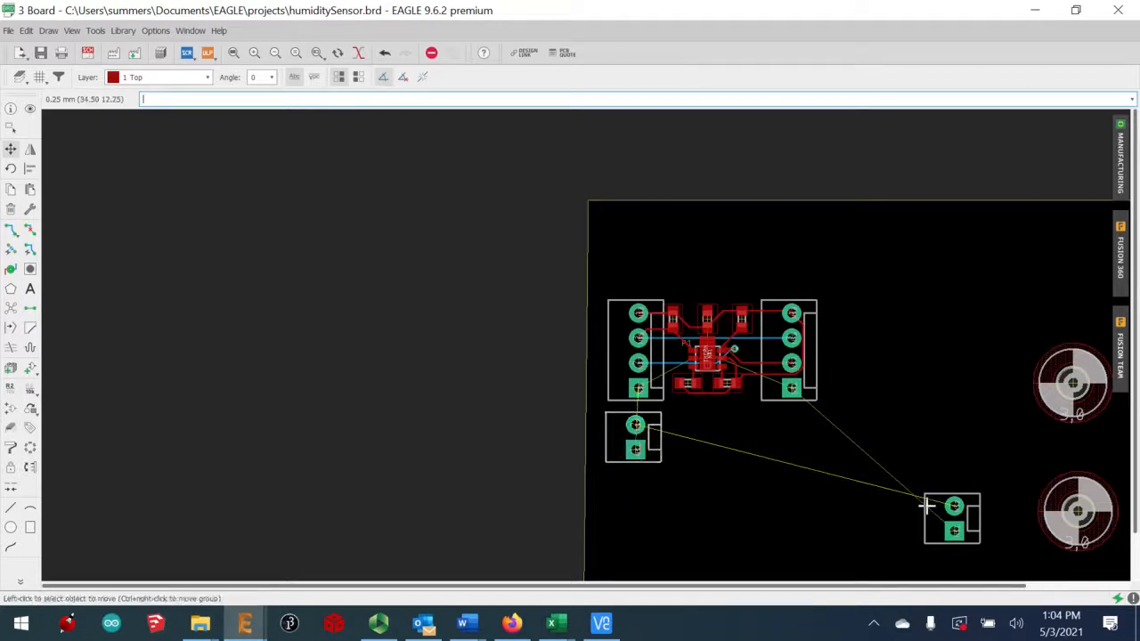
pyautogui.click(939, 533)
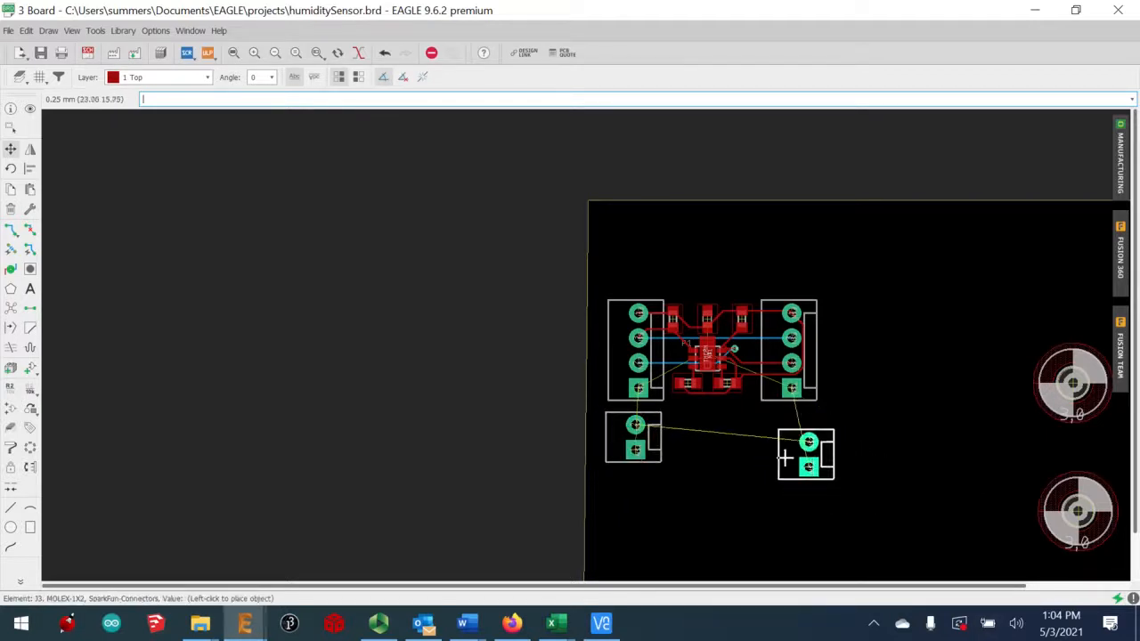
pyautogui.click(794, 447)
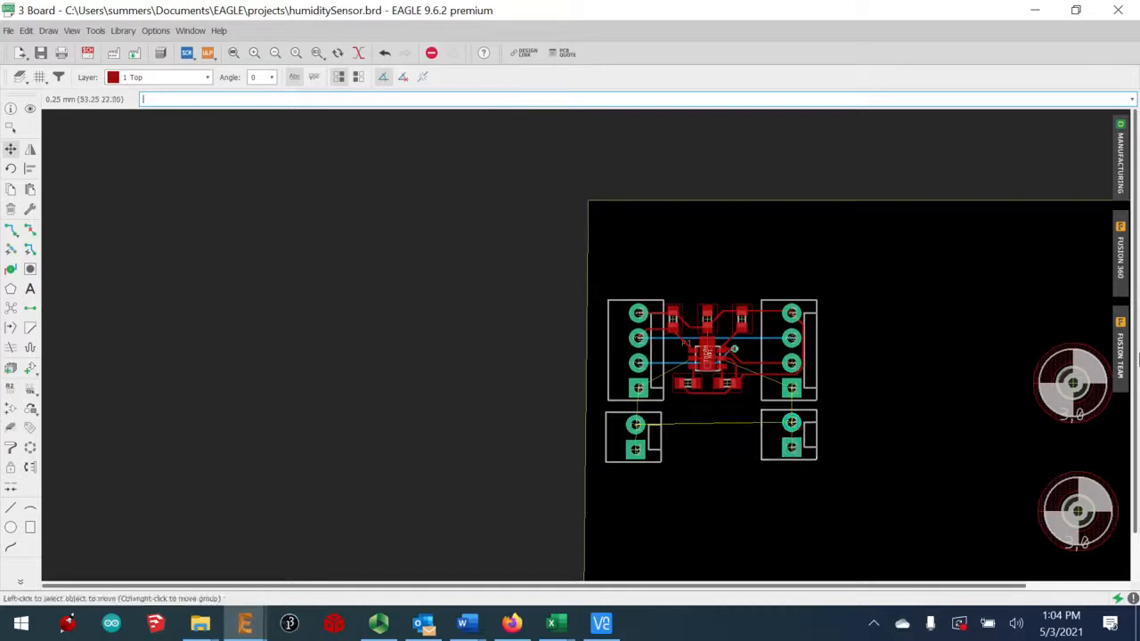
# Stack mounting holes H2 and H1 beside the right-hand header
pyautogui.click(1073, 383)
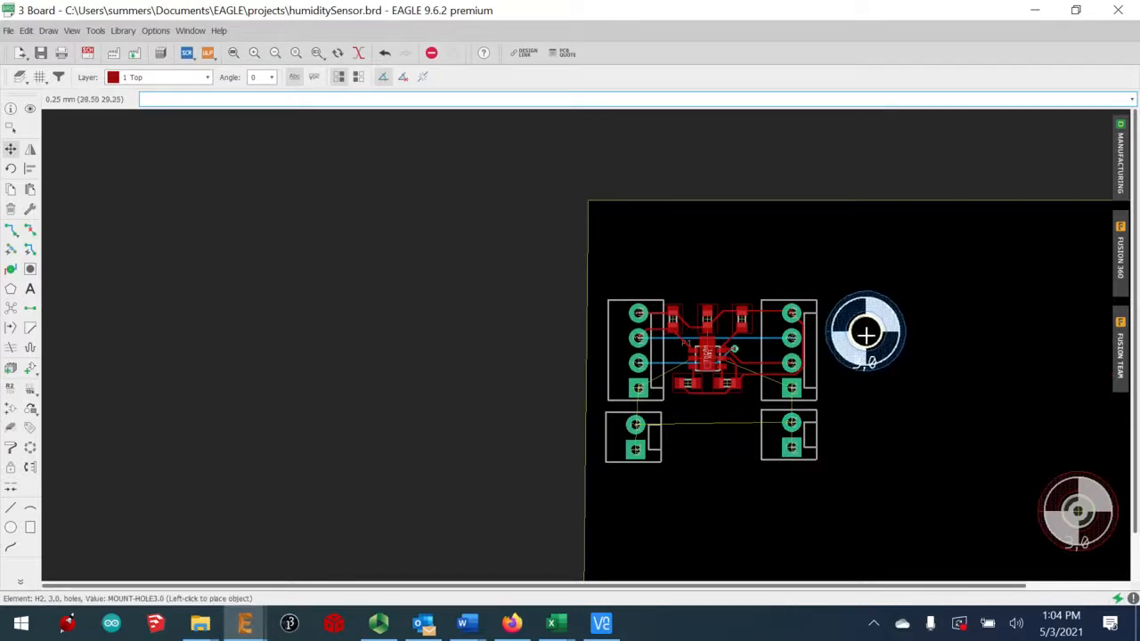
pyautogui.click(864, 333)
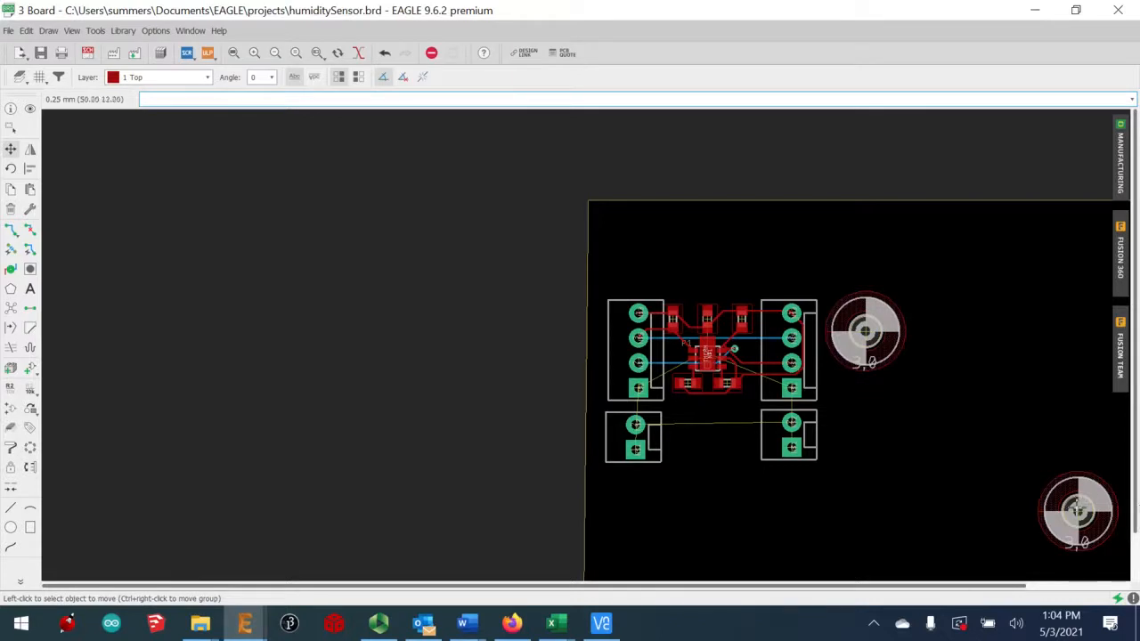
pyautogui.click(1077, 510)
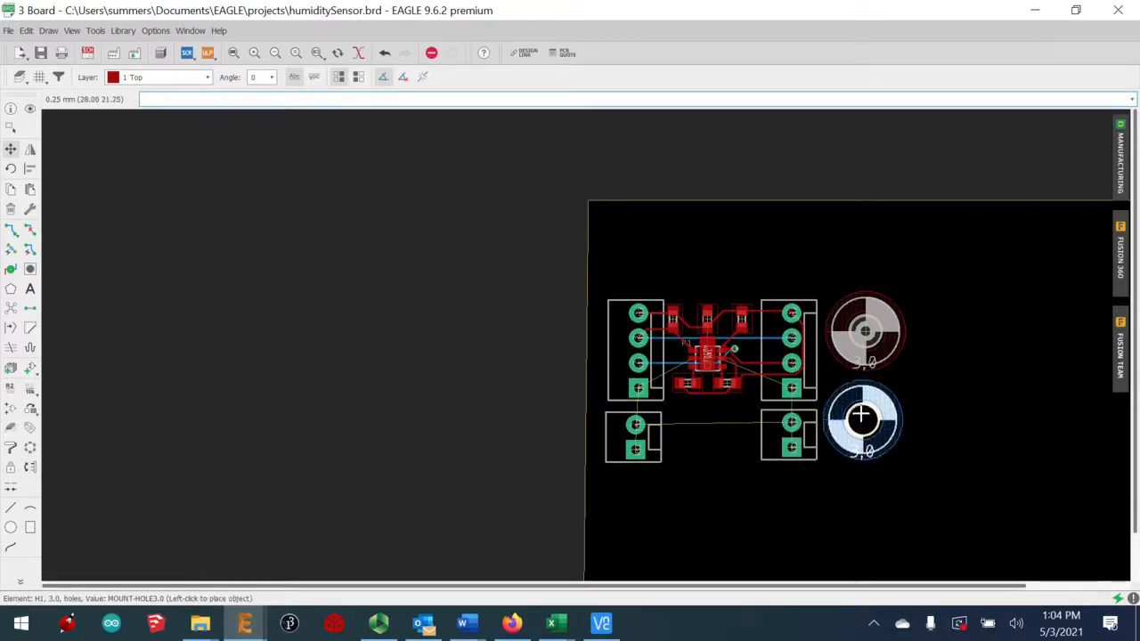
pyautogui.click(861, 417)
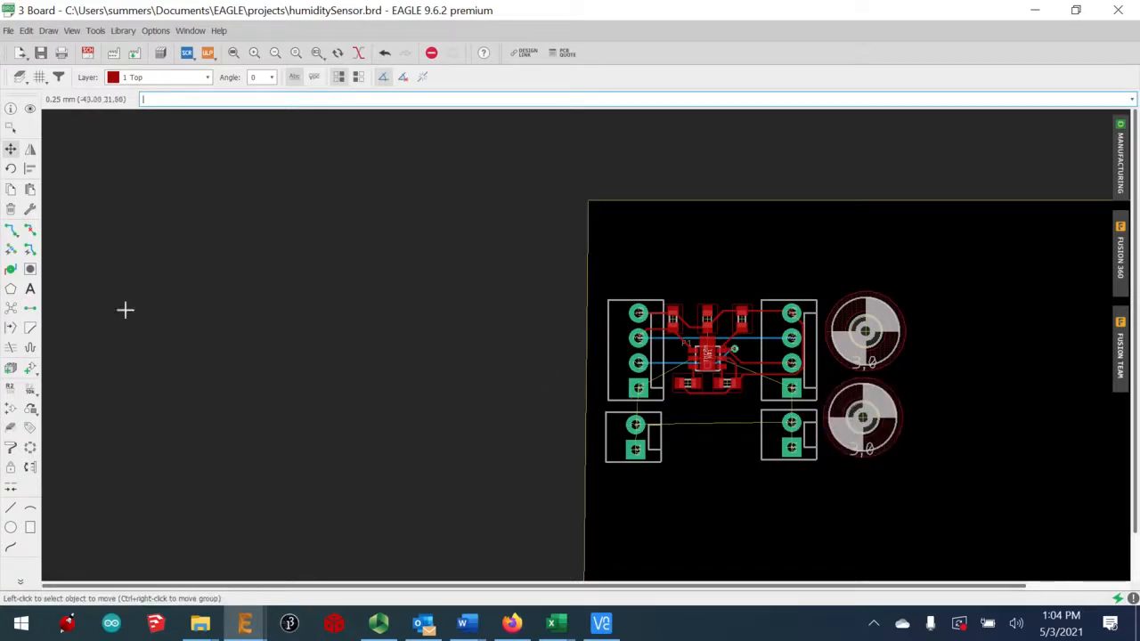
pyautogui.moveTo(32, 234)
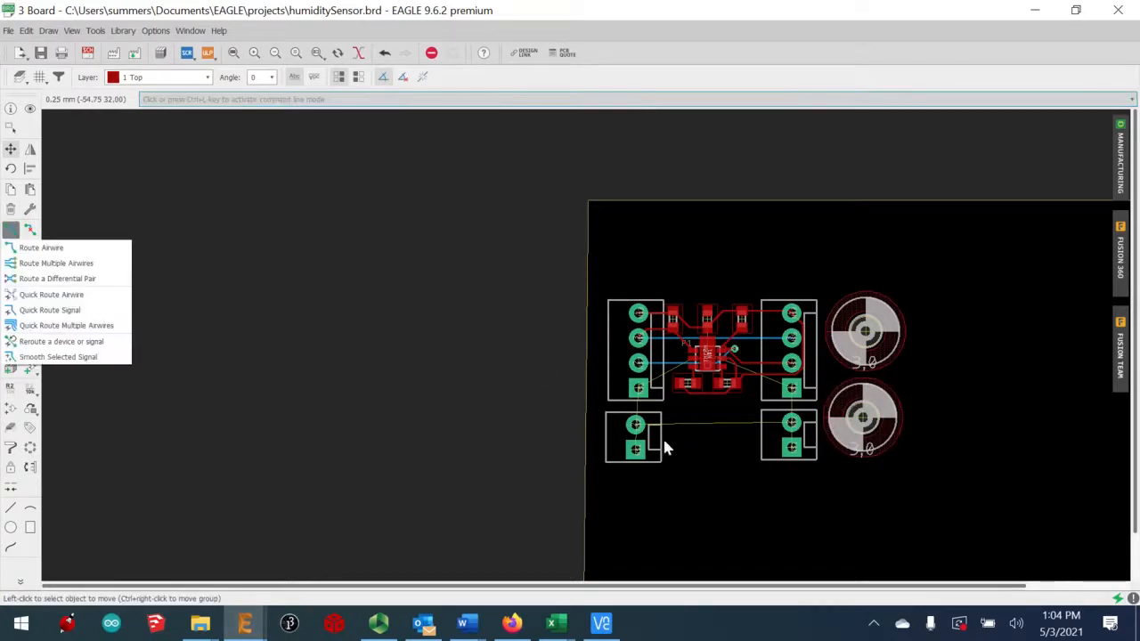
# Route the N$2 trace on top copper between the lower-left and lower-right connector pads
pyautogui.click(11, 248)
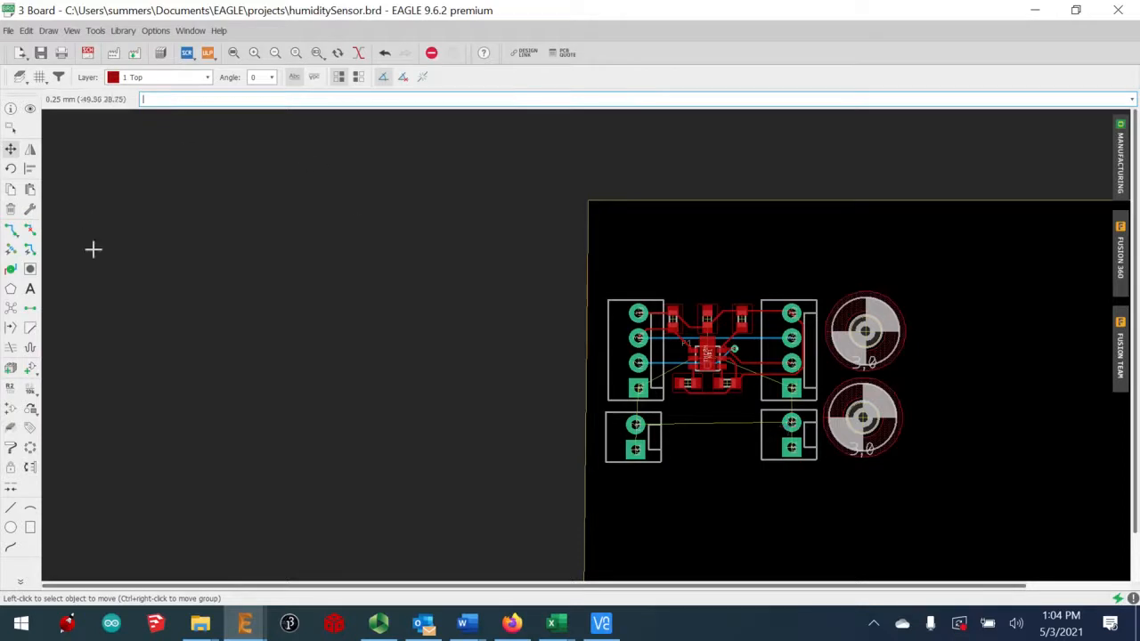
pyautogui.click(11, 228)
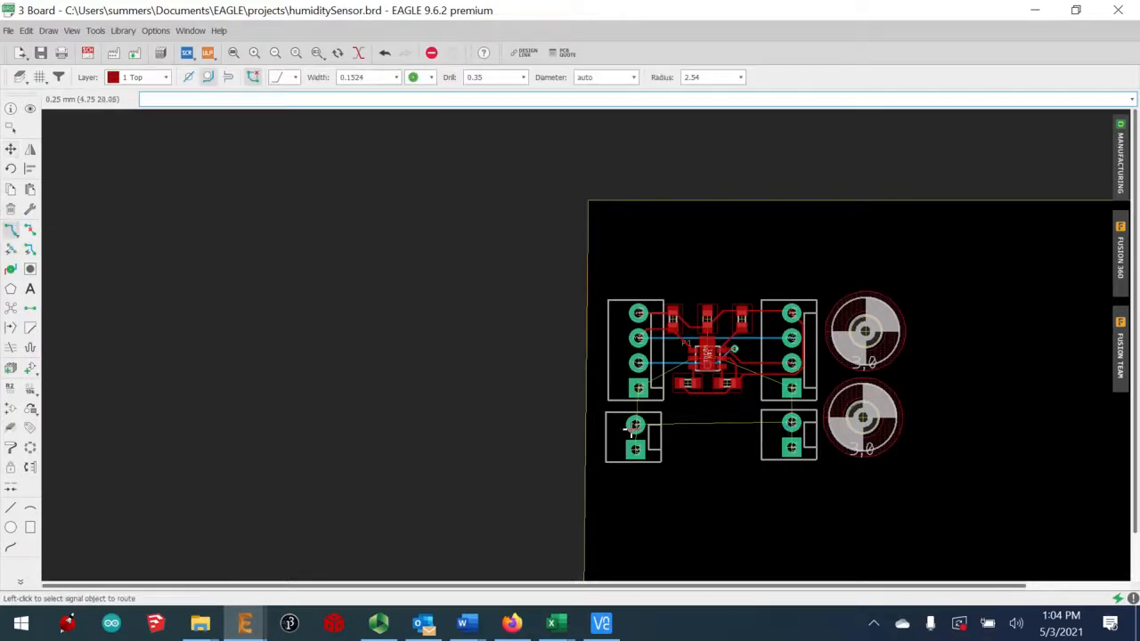
pyautogui.click(635, 423)
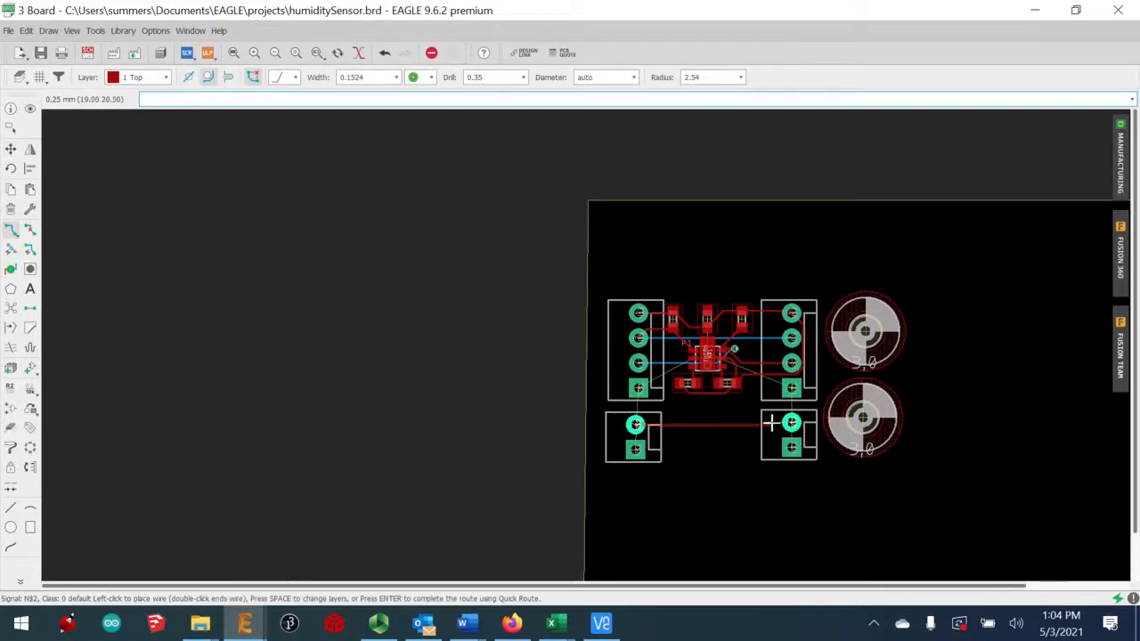
pyautogui.click(789, 422)
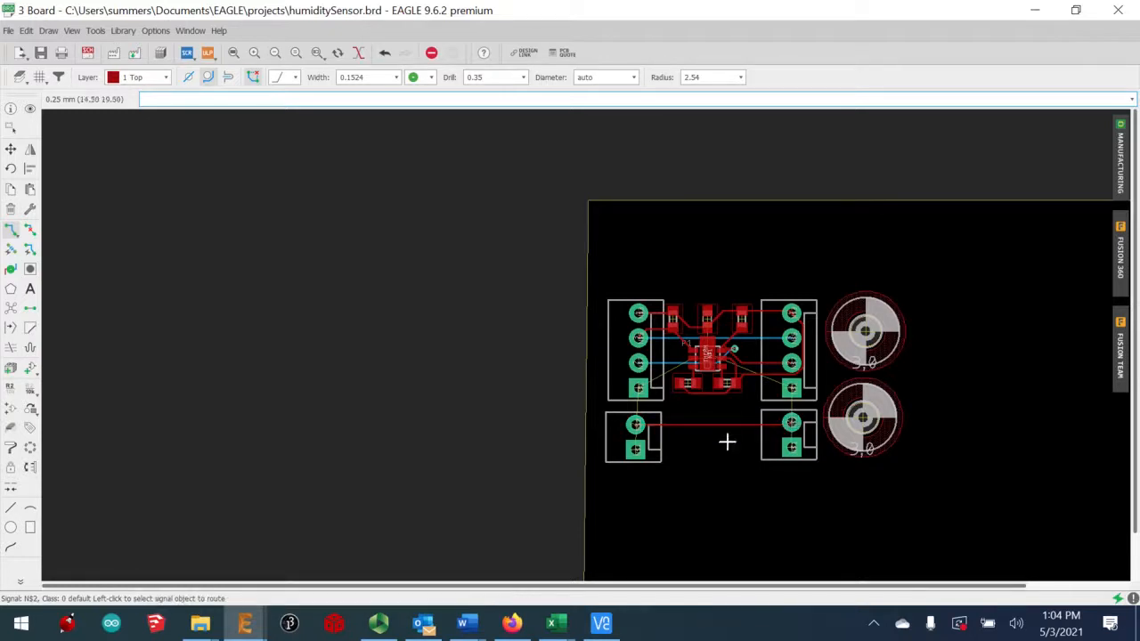
pyautogui.scroll(-1, 885, 317)
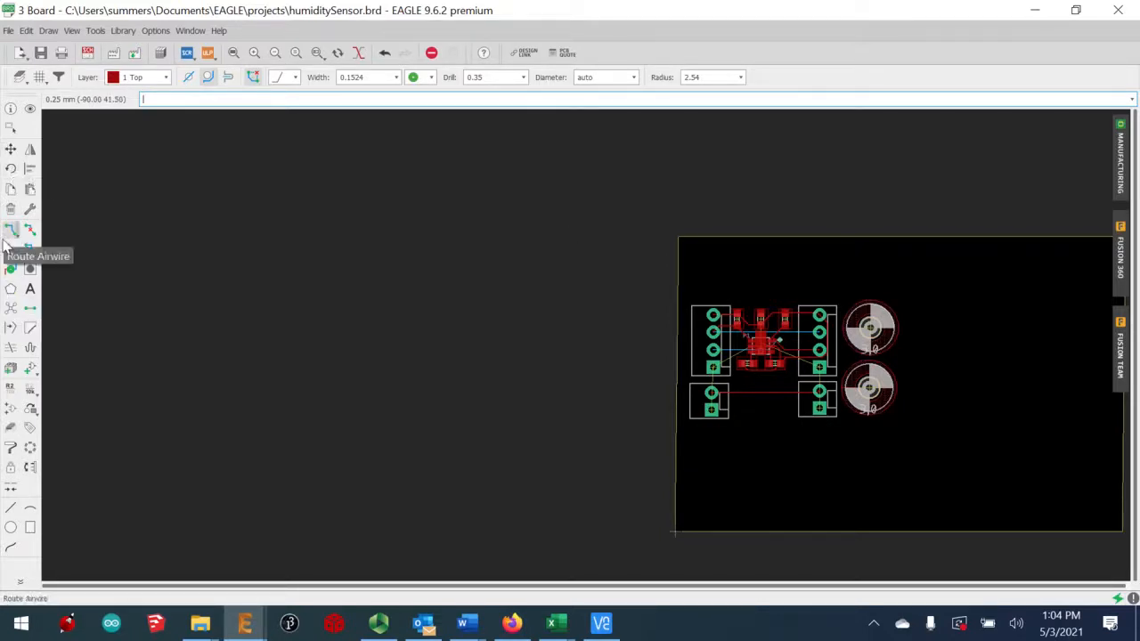
# Draw a four-corner layer 1 Top polygon around the whole board and name its signal GND
pyautogui.click(11, 291)
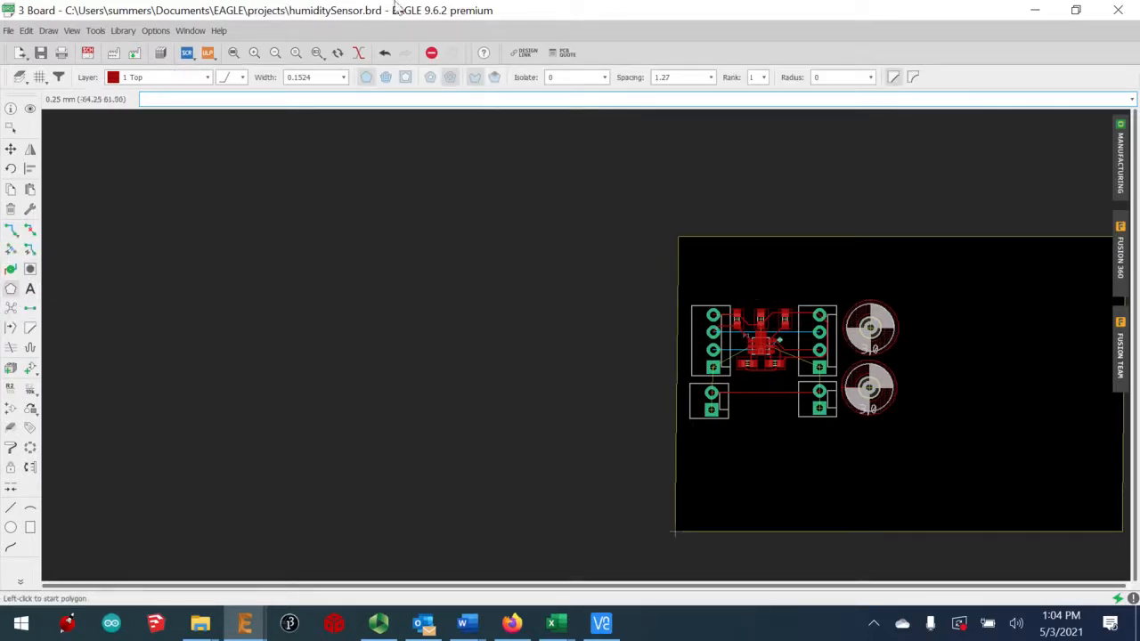
pyautogui.click(255, 52)
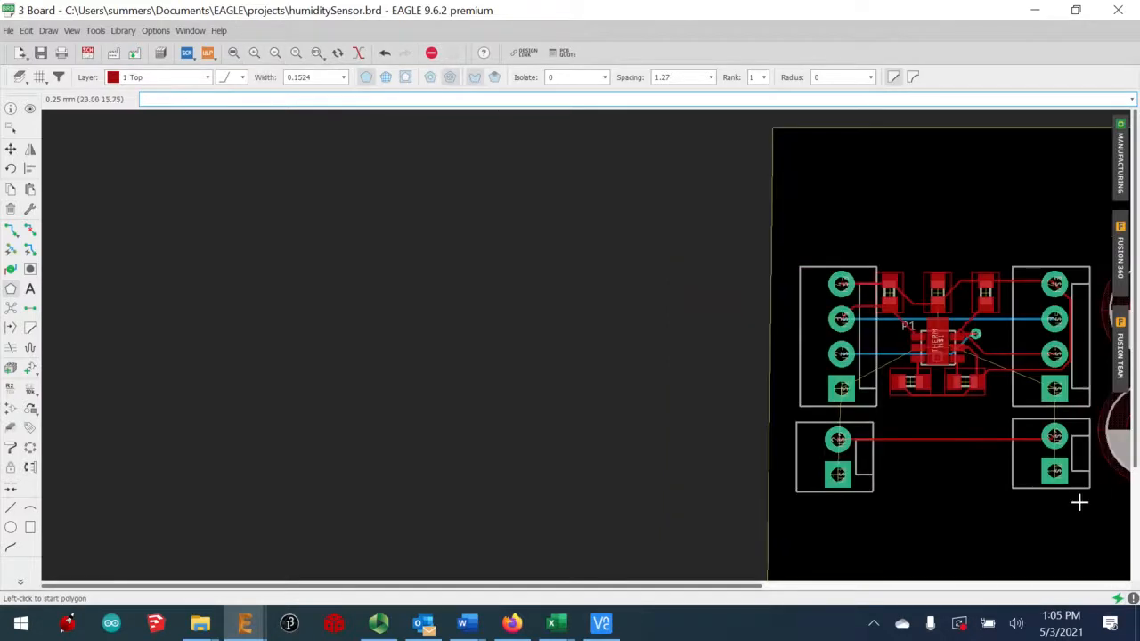
pyautogui.moveTo(1074, 519); pyautogui.dragTo(537, 519, button='middle')
pyautogui.middleClick(543, 521)
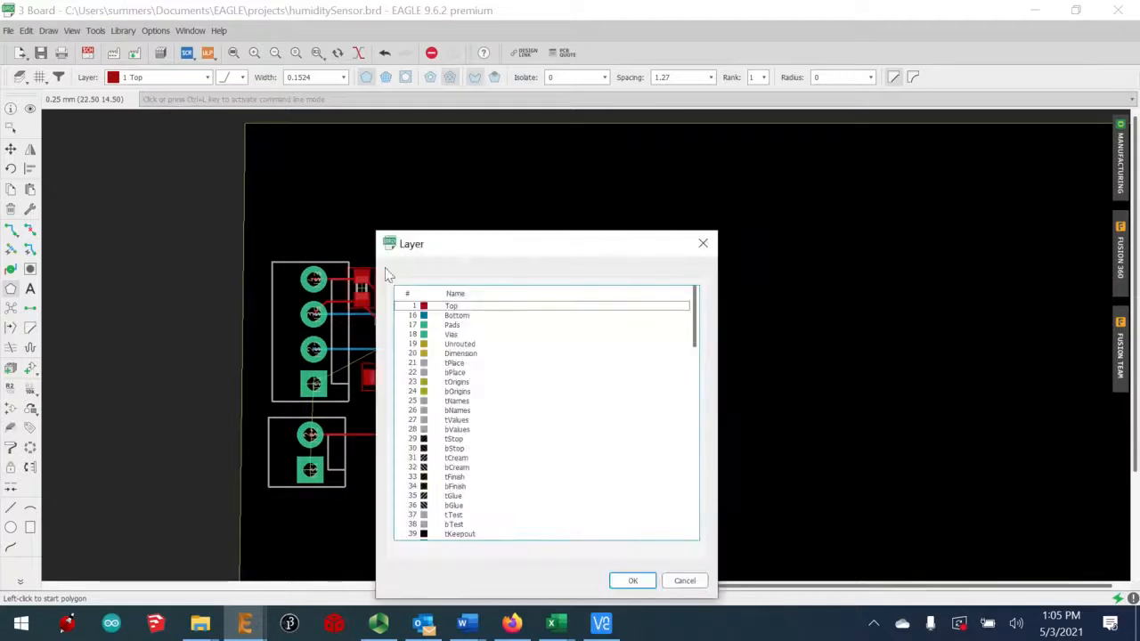
pyautogui.click(632, 580)
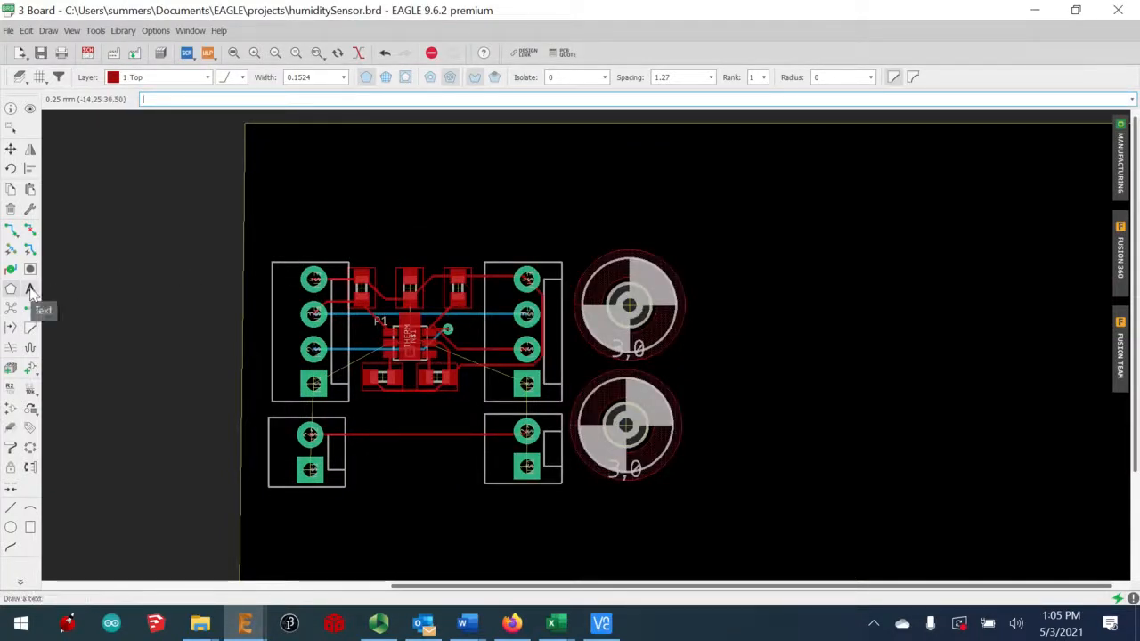
pyautogui.click(255, 250)
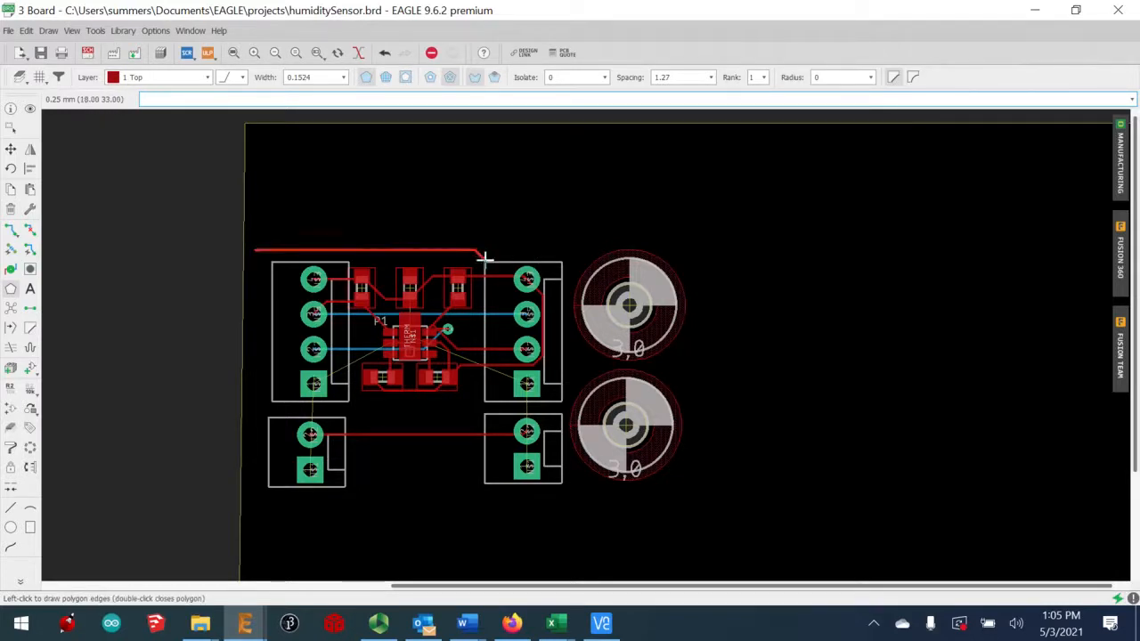
pyautogui.click(687, 251)
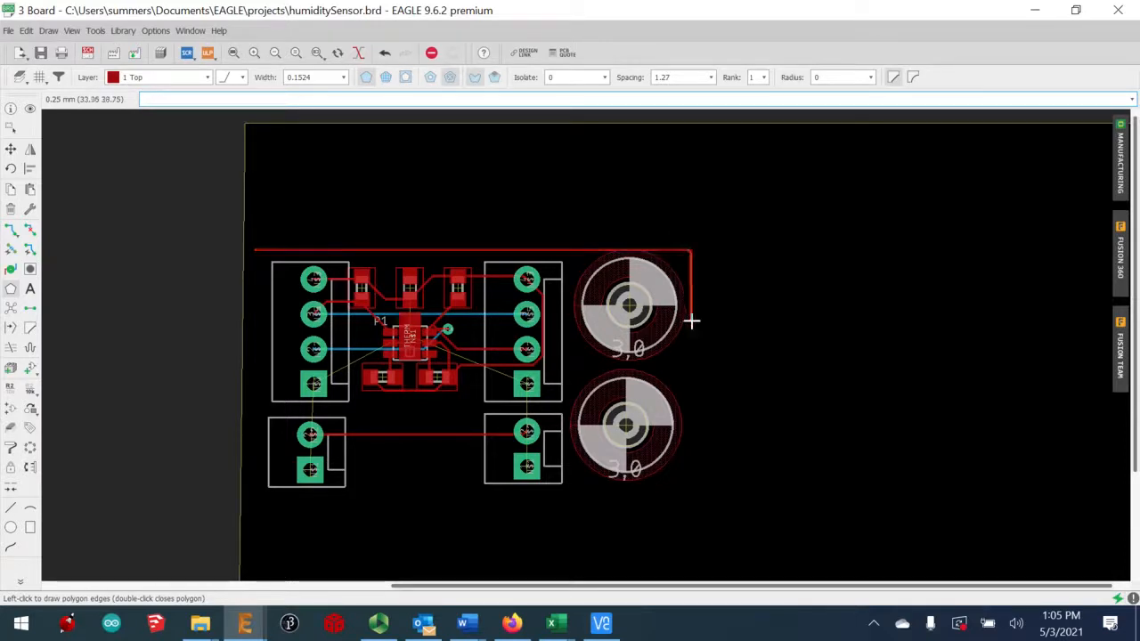
pyautogui.click(688, 480)
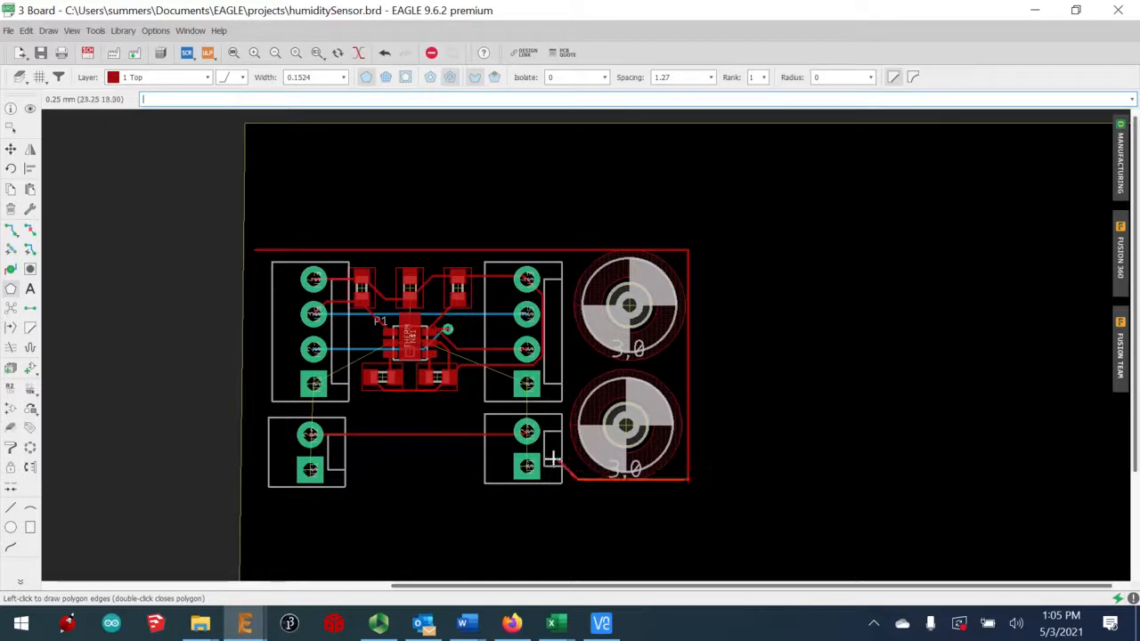
pyautogui.click(245, 479)
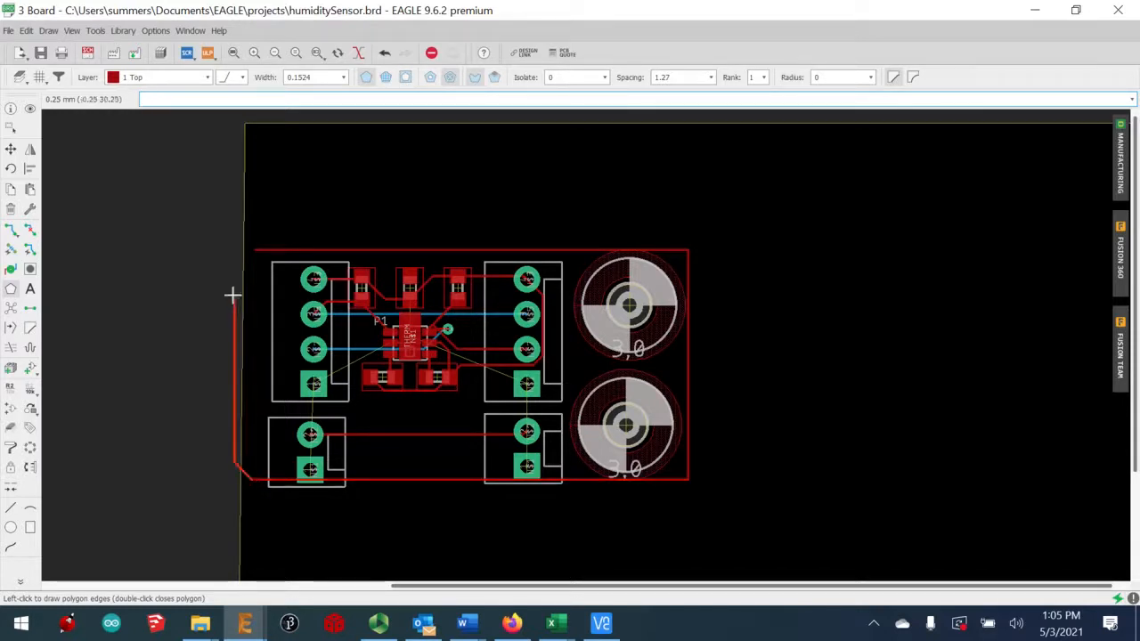
pyautogui.click(254, 250)
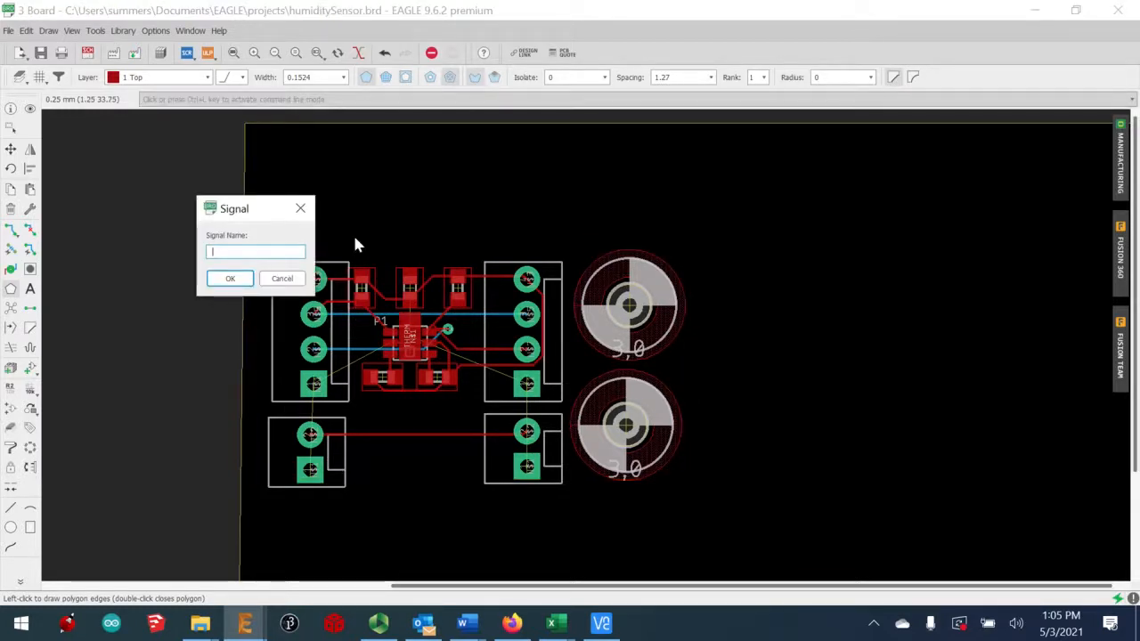
pyautogui.write('GND')
pyautogui.press('Return')
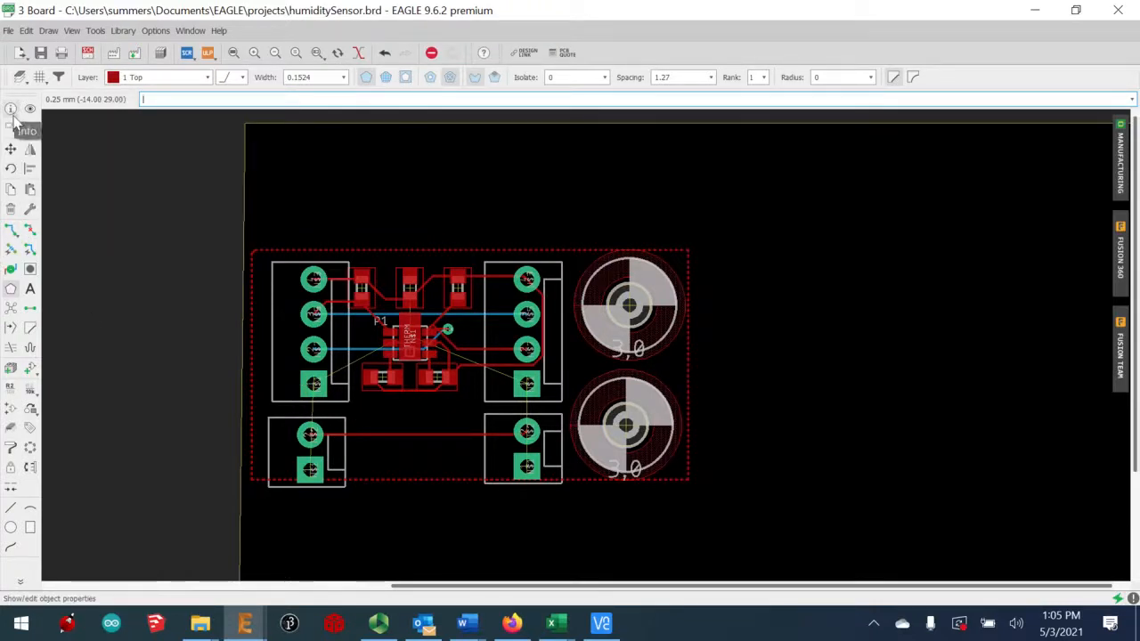
# Rename the N$1 airwire's net to GND
pyautogui.click(11, 392)
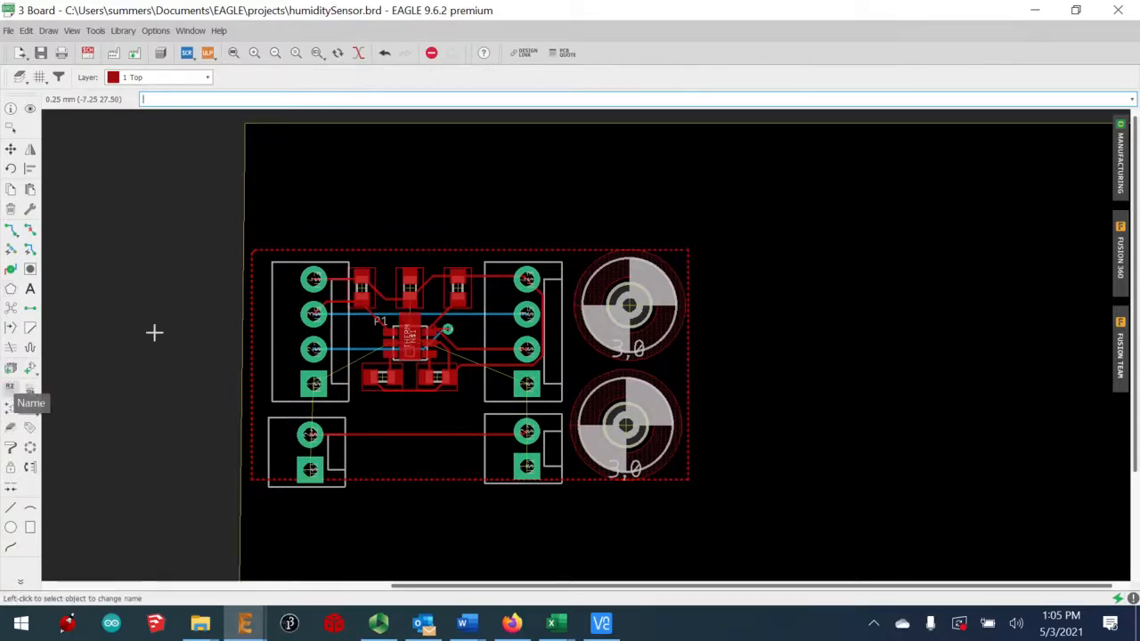
pyautogui.click(312, 414)
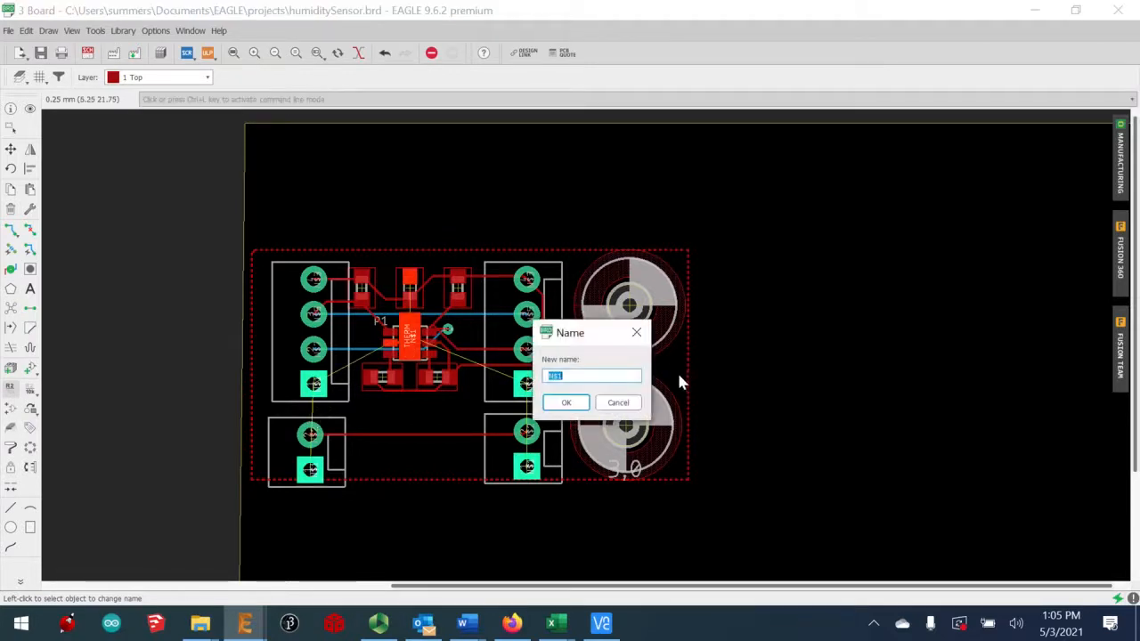
pyautogui.write('GND')
pyautogui.click(565, 403)
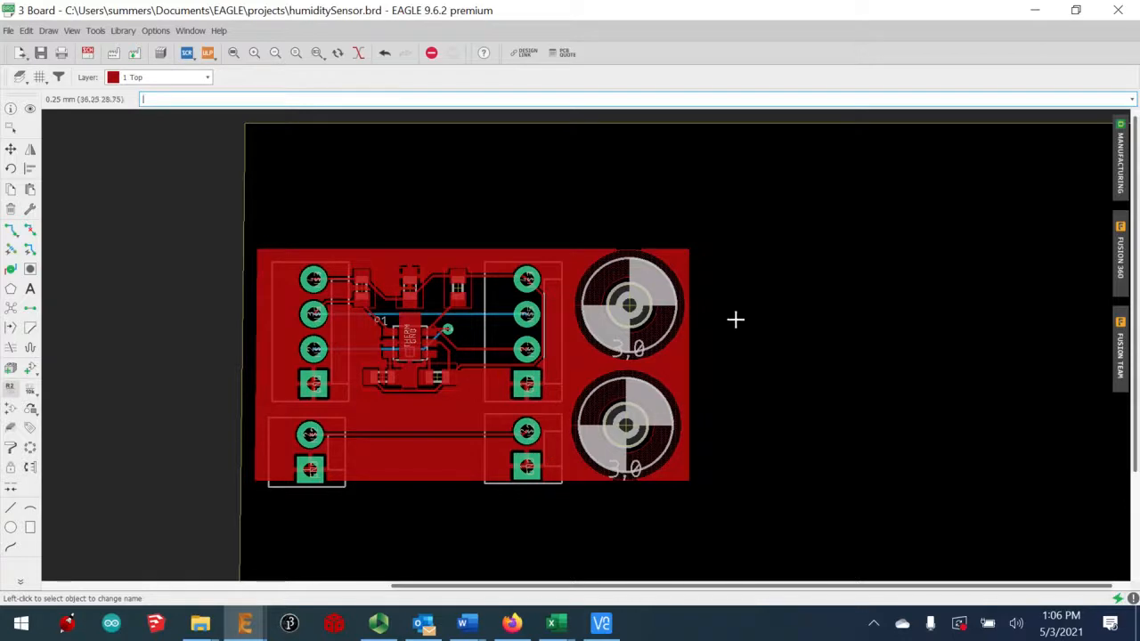
# Draw a layer 16 Bottom GND polygon from the board's left edge to just before the mounting holes
pyautogui.click(11, 288)
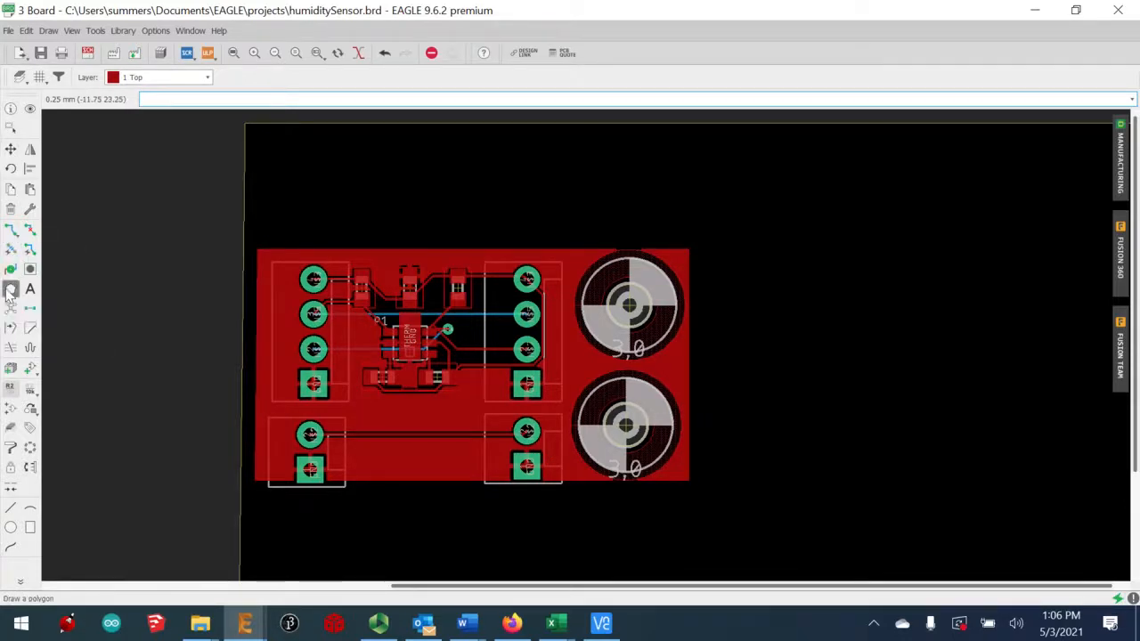
pyautogui.click(153, 77)
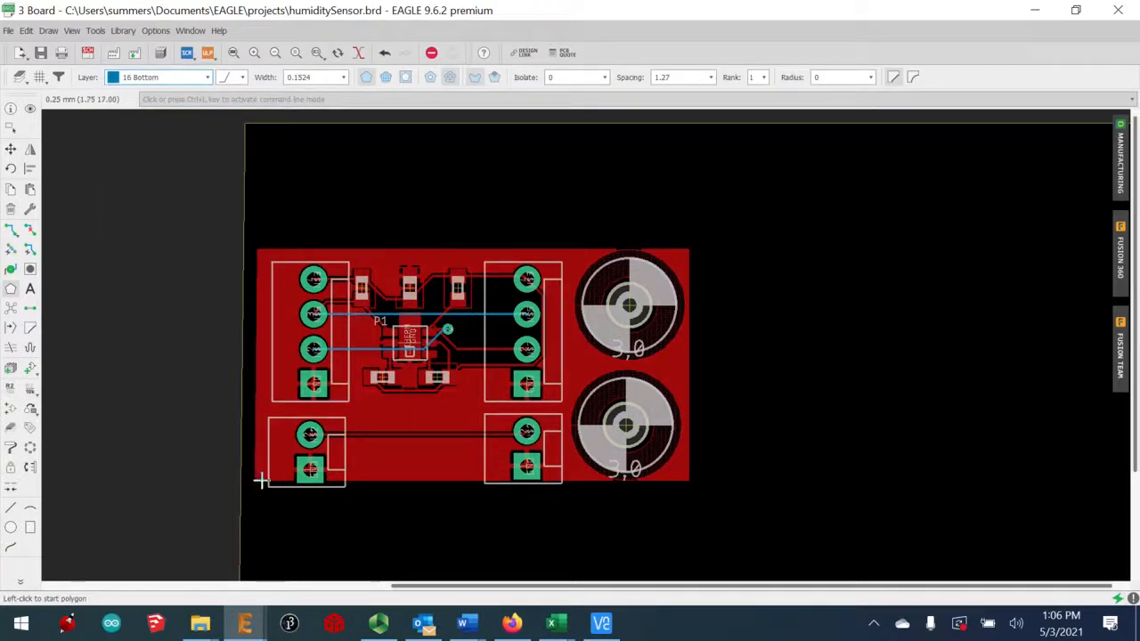
pyautogui.click(266, 481)
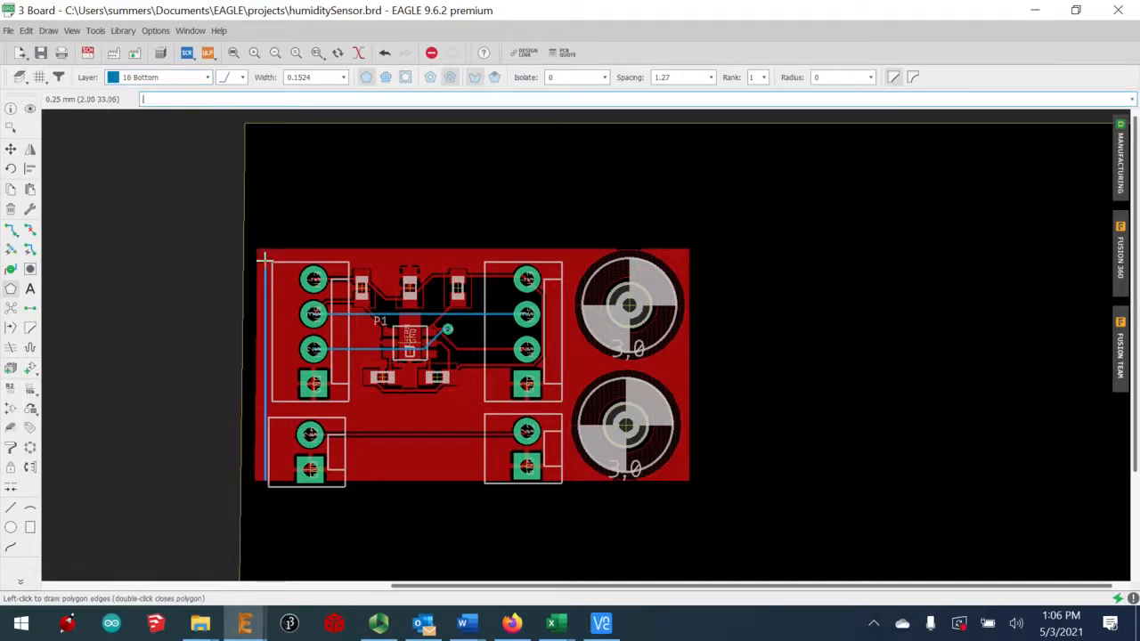
pyautogui.click(265, 260)
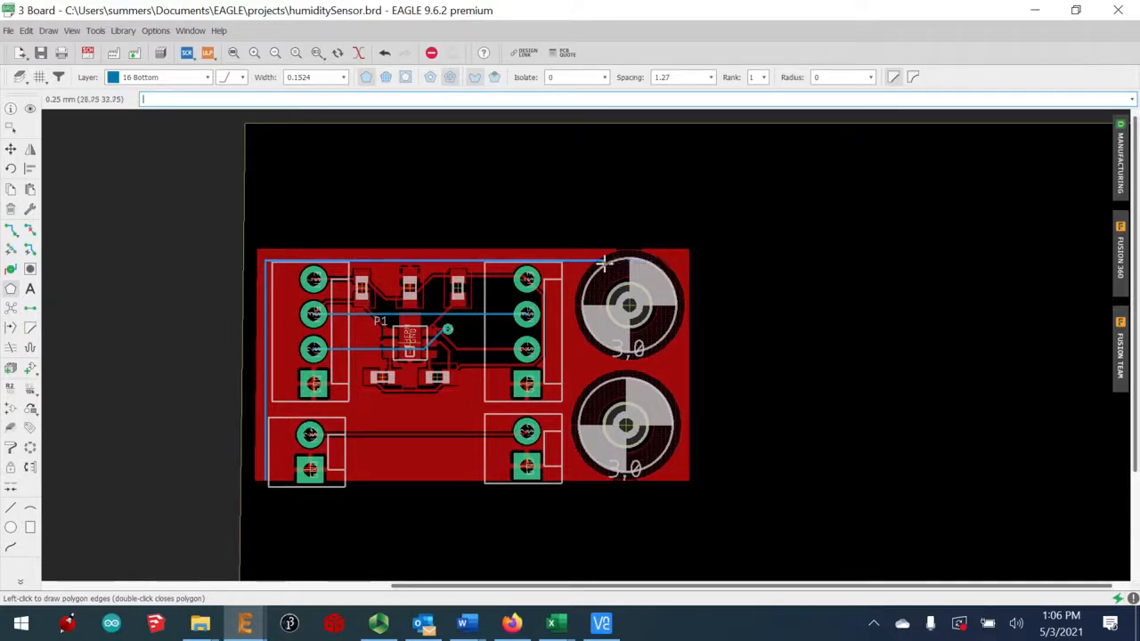
pyautogui.click(576, 261)
pyautogui.click(578, 480)
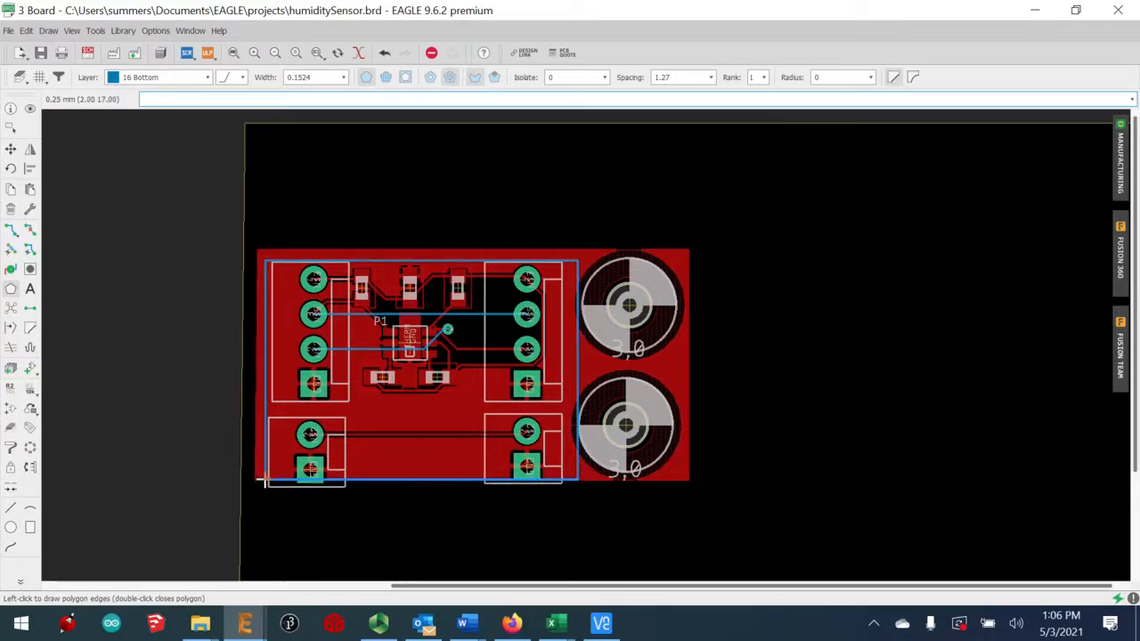
pyautogui.doubleClick(264, 481)
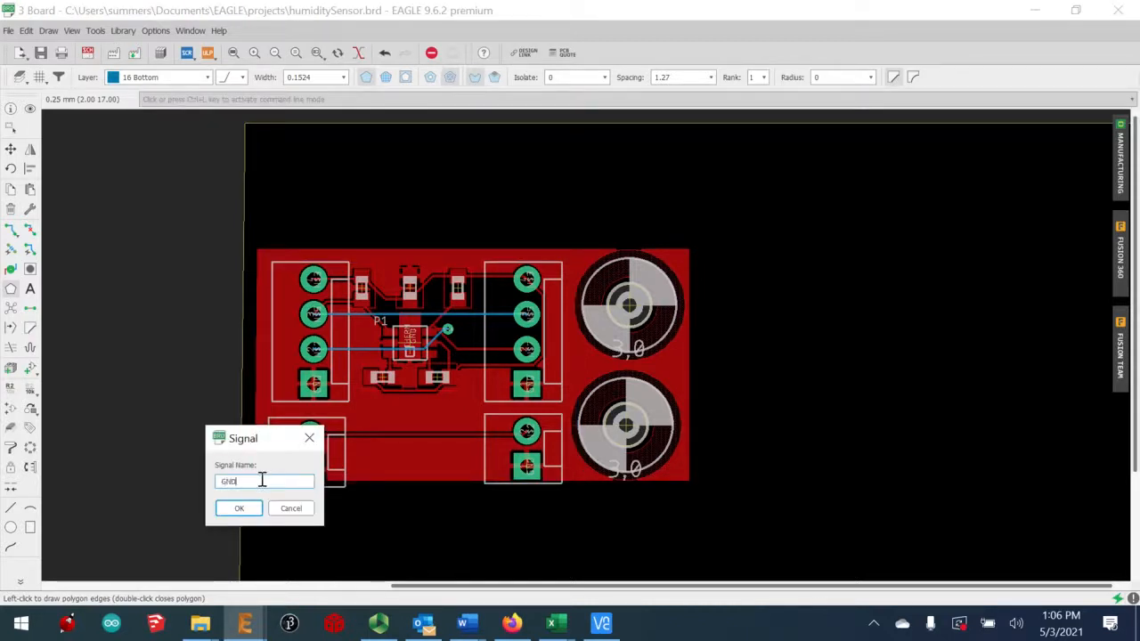
pyautogui.press('Return')
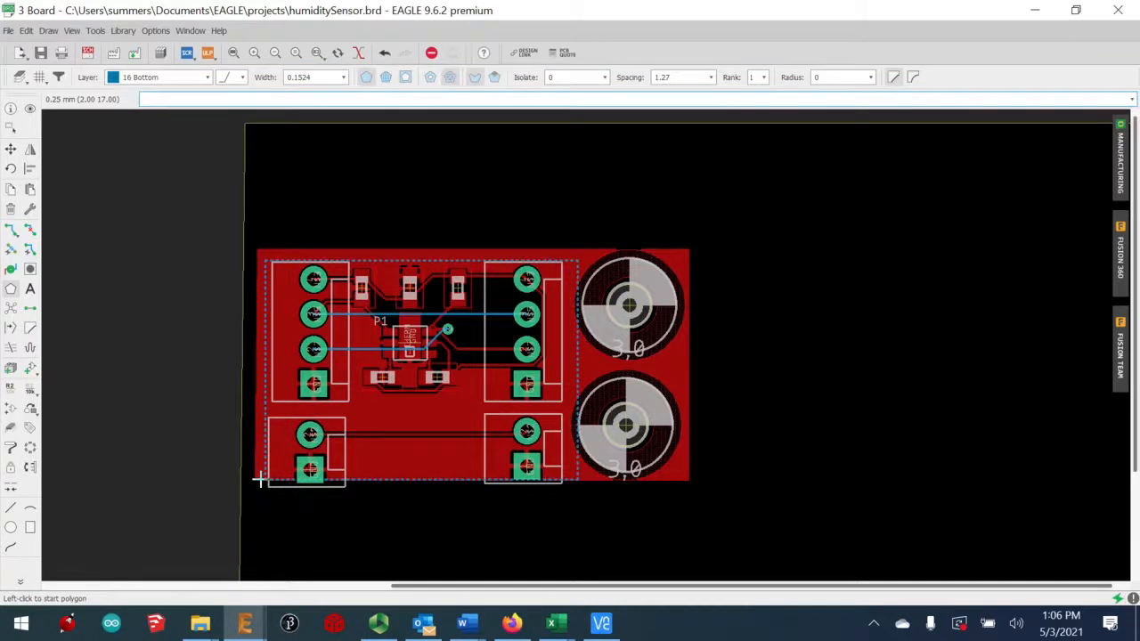
# Run Tools > Ratsnest to fill both GND pours
pyautogui.click(97, 30)
pyautogui.click(140, 131)
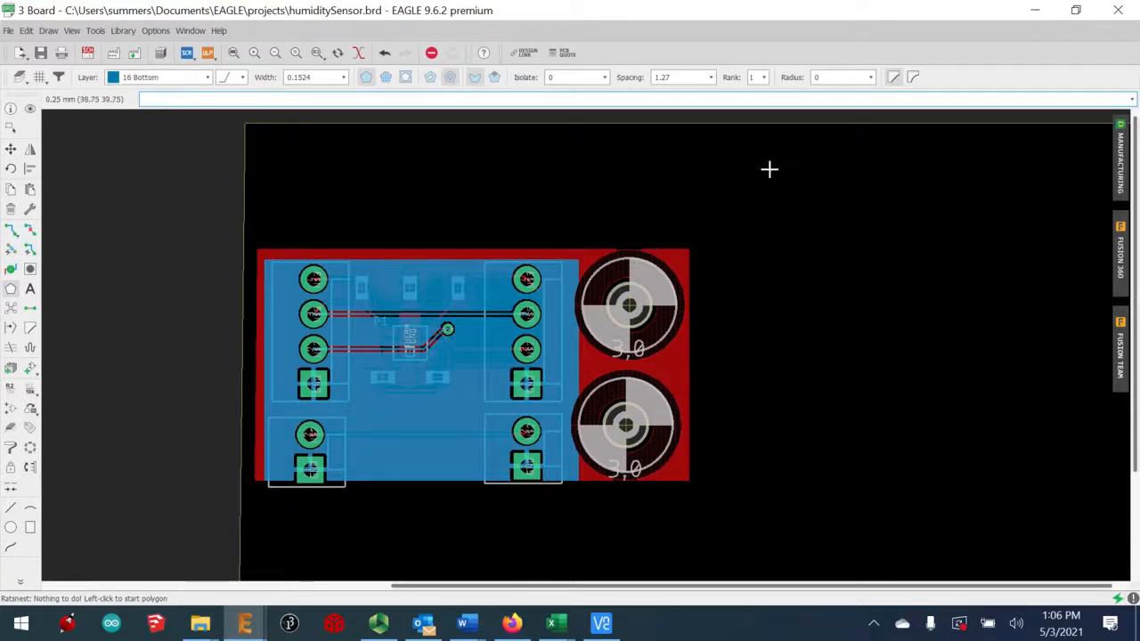
pyautogui.scroll(-2, 806, 255)
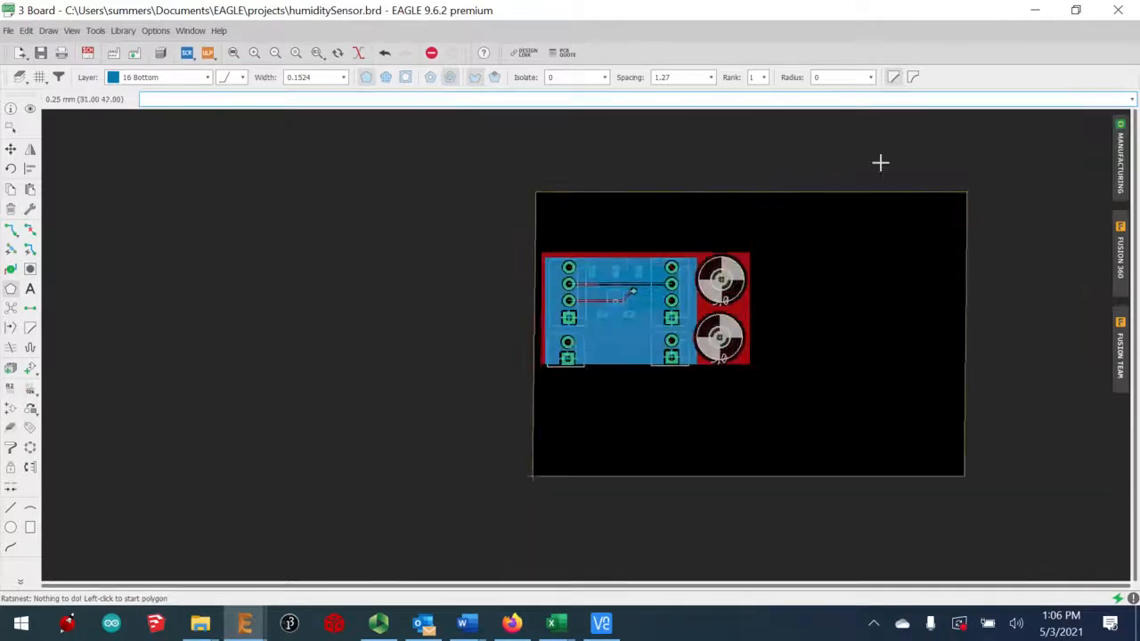
# Pull the outline's right edge in past the mounting holes and its top and bottom edges tight to the pours
pyautogui.click(965, 359)
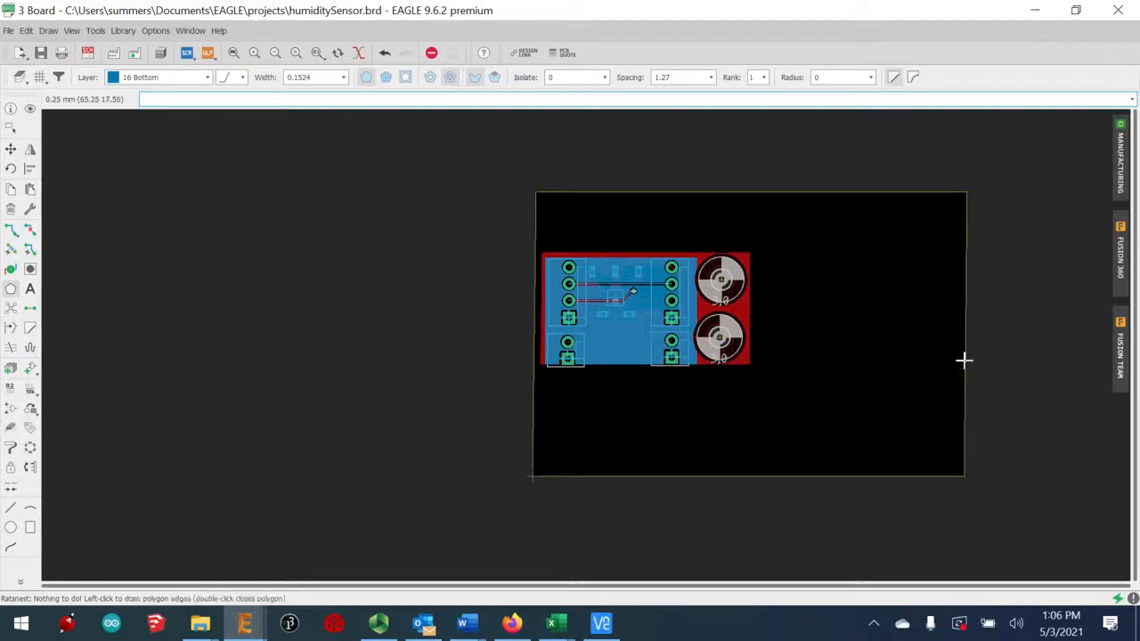
pyautogui.click(10, 148)
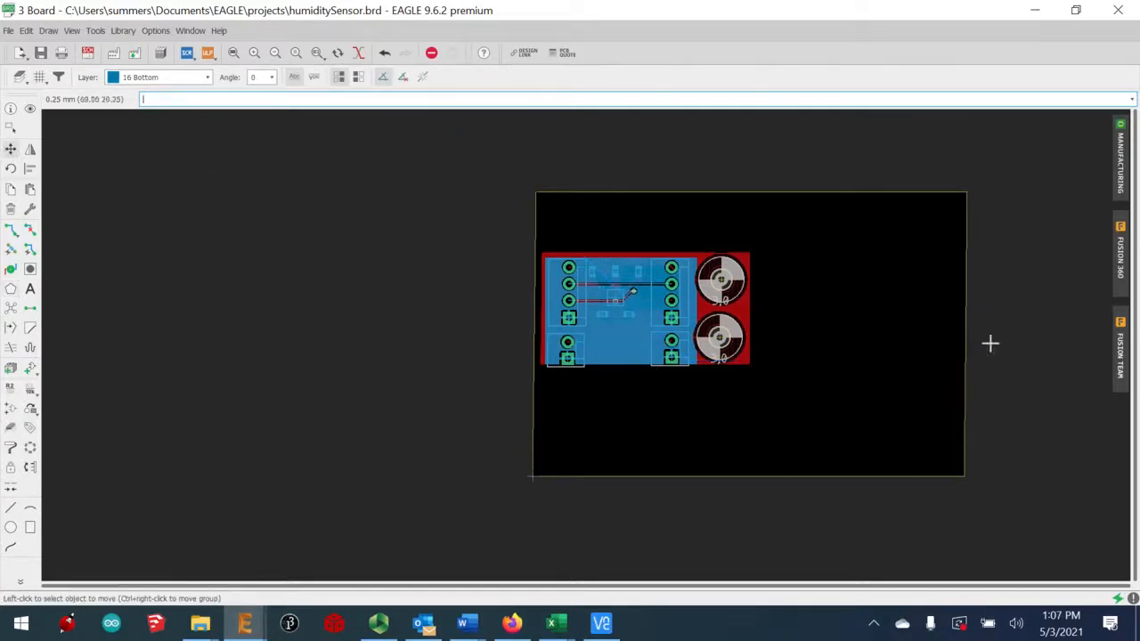
pyautogui.click(964, 358)
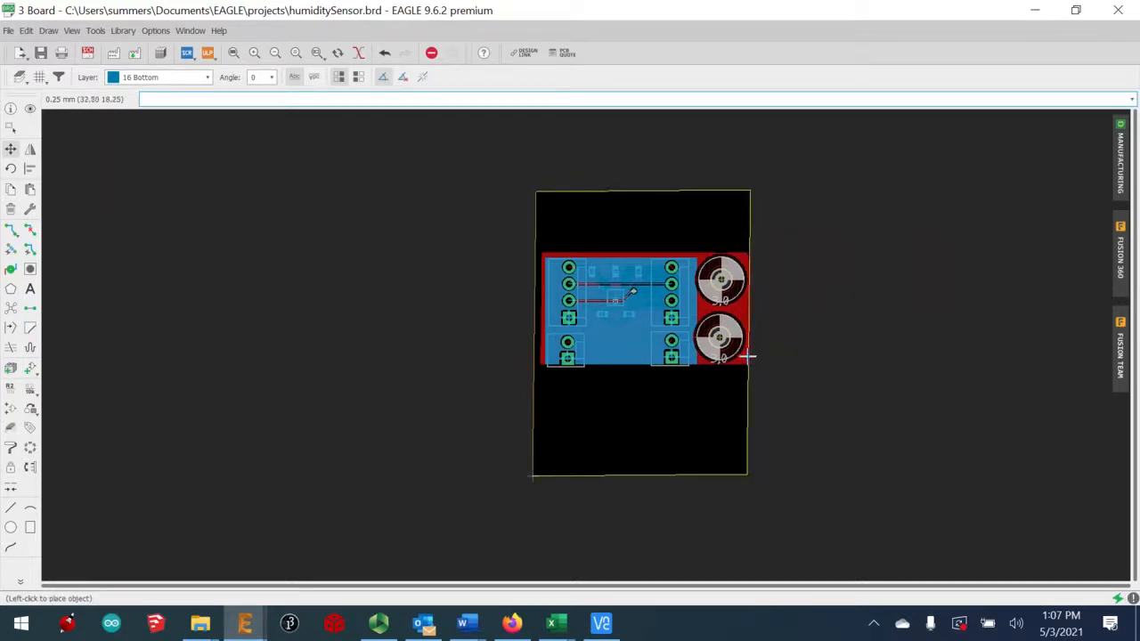
pyautogui.click(748, 356)
pyautogui.click(687, 476)
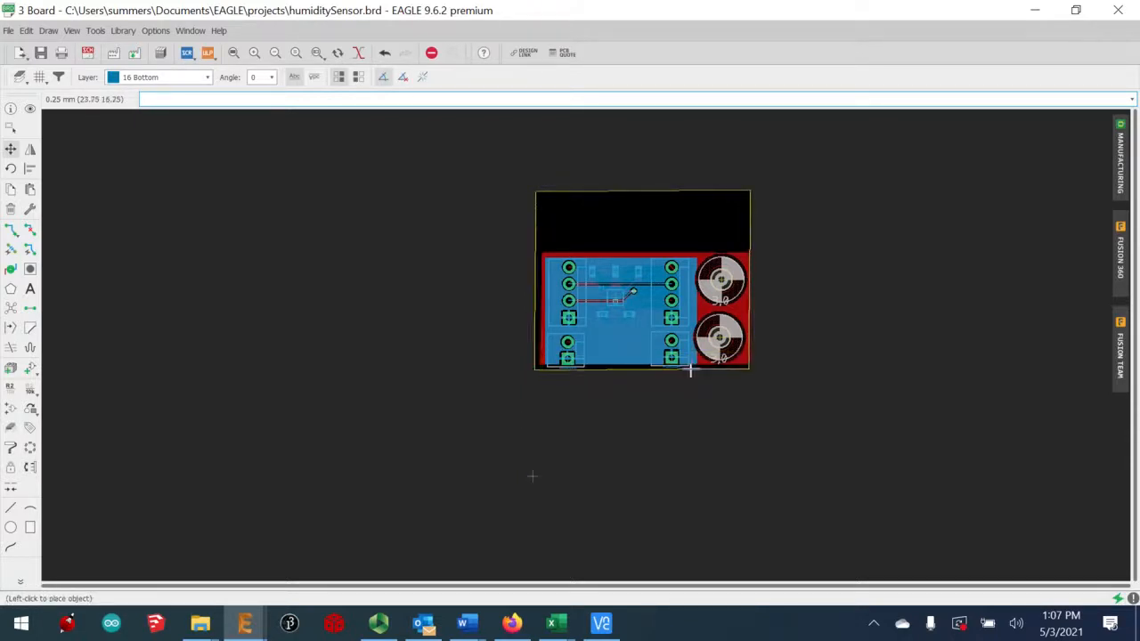
pyautogui.click(694, 372)
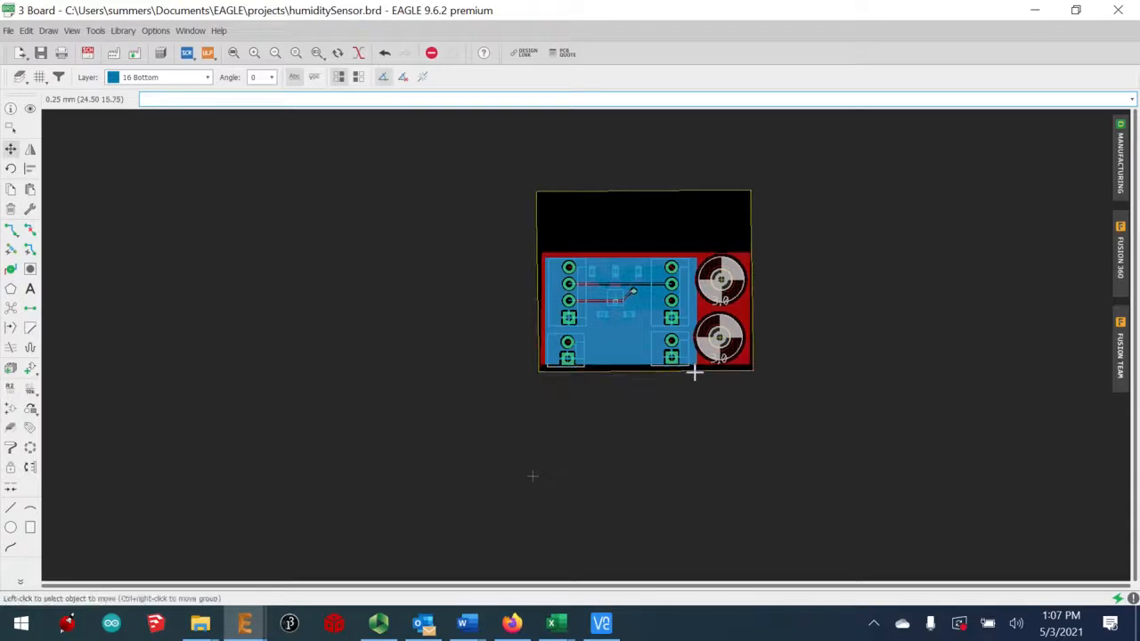
pyautogui.click(646, 193)
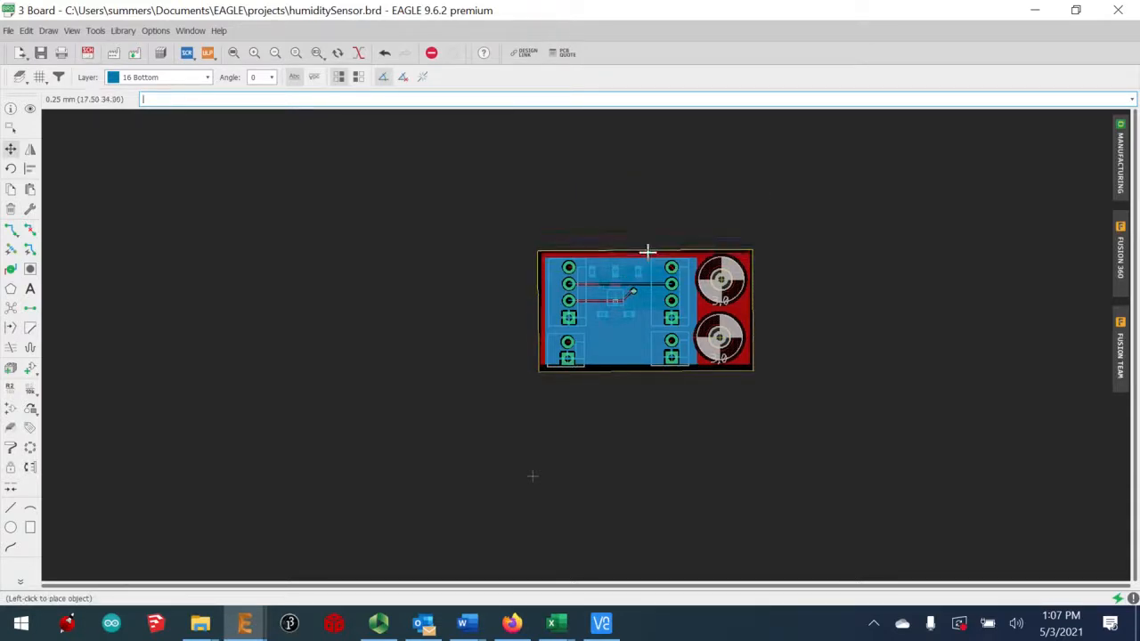
pyautogui.click(646, 252)
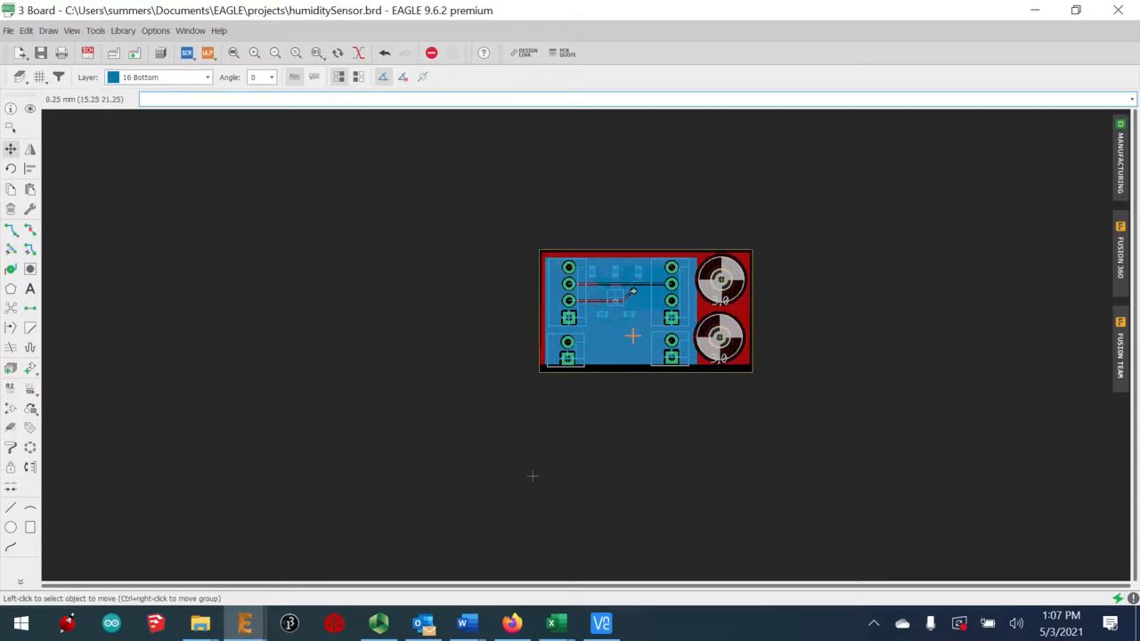
pyautogui.scroll(5, 633, 333)
pyautogui.scroll(-2, 615, 368)
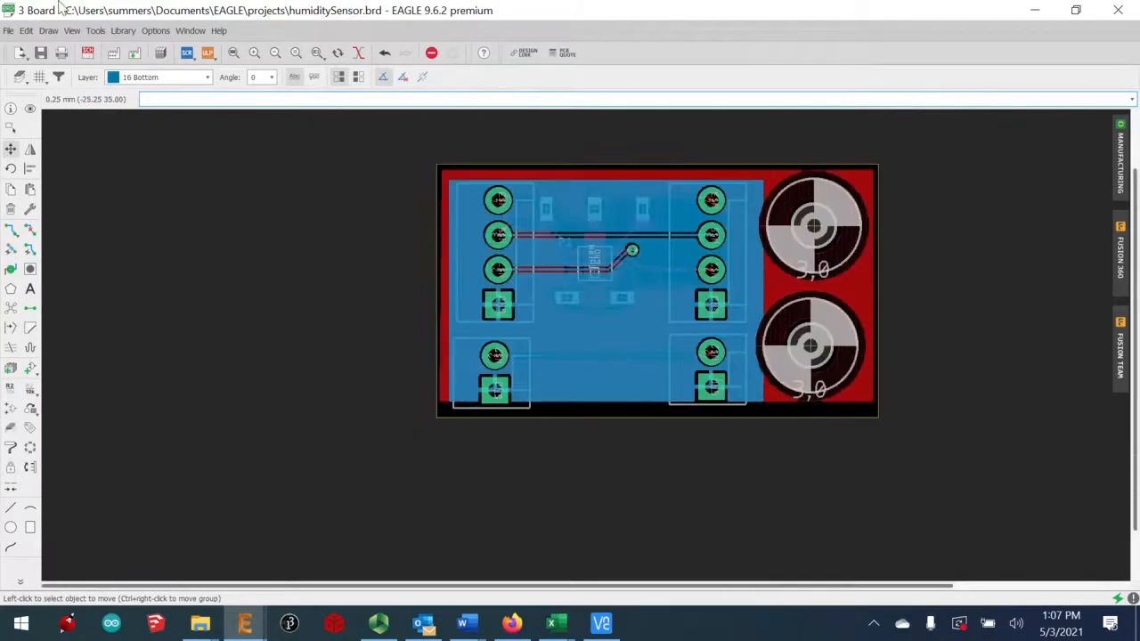
pyautogui.click(138, 77)
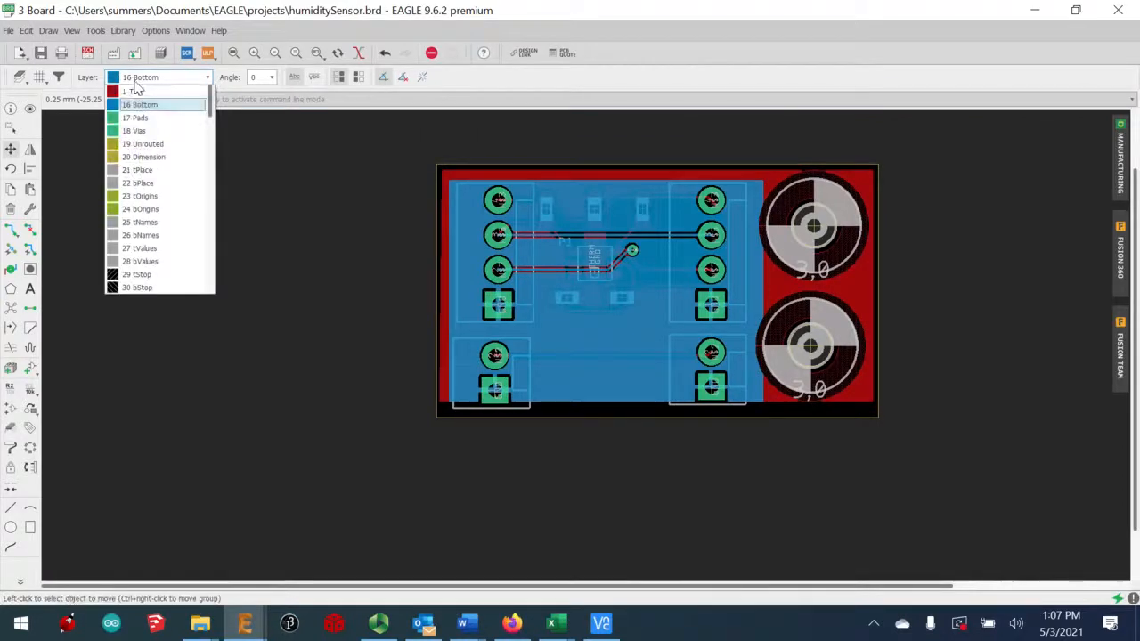
pyautogui.click(138, 90)
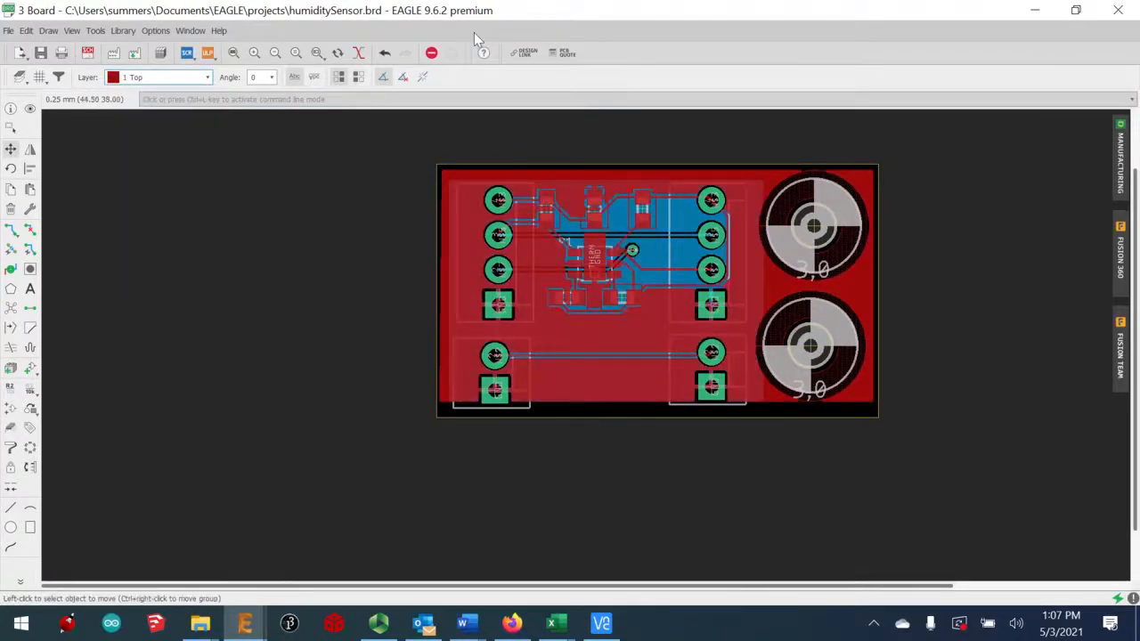
pyautogui.rightClick(18, 80)
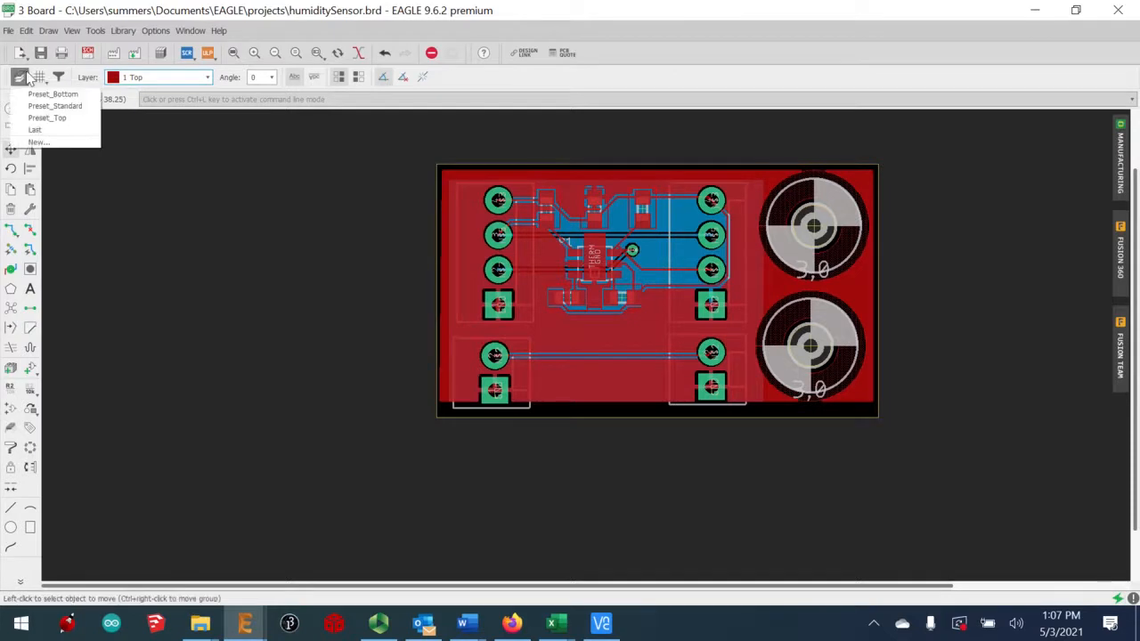
pyautogui.click(34, 131)
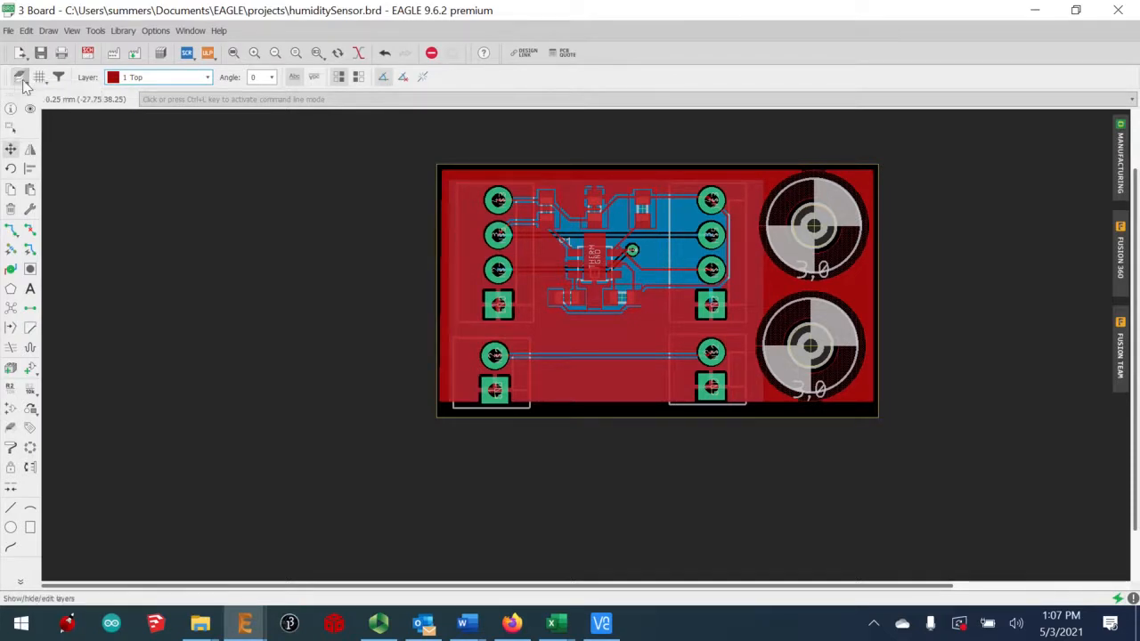
pyautogui.click(21, 77)
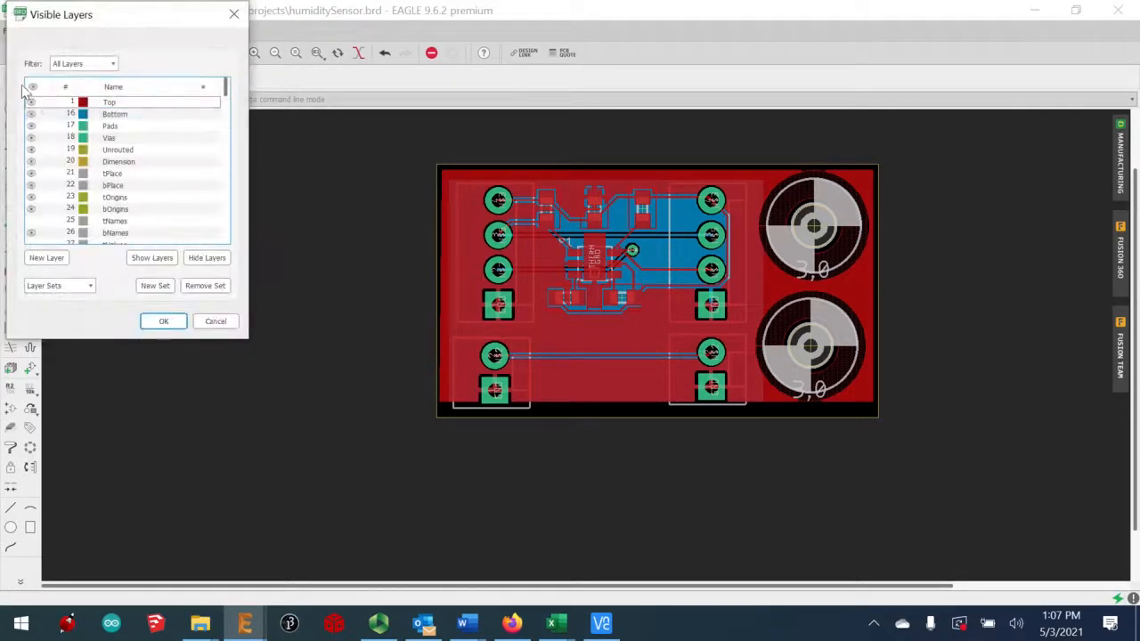
pyautogui.click(32, 221)
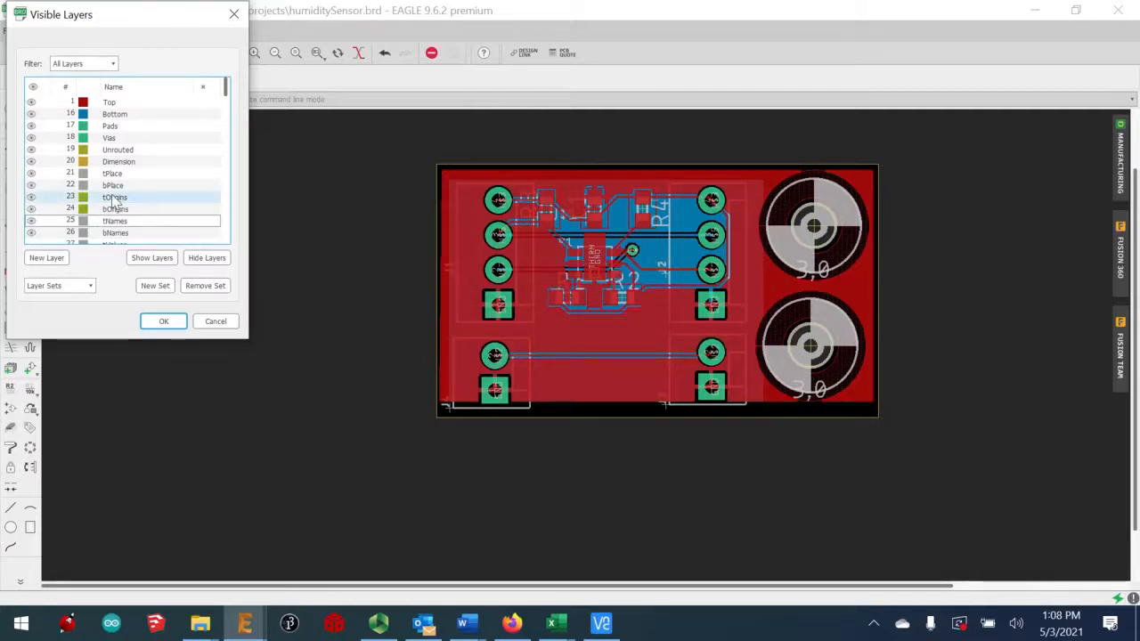
pyautogui.click(31, 222)
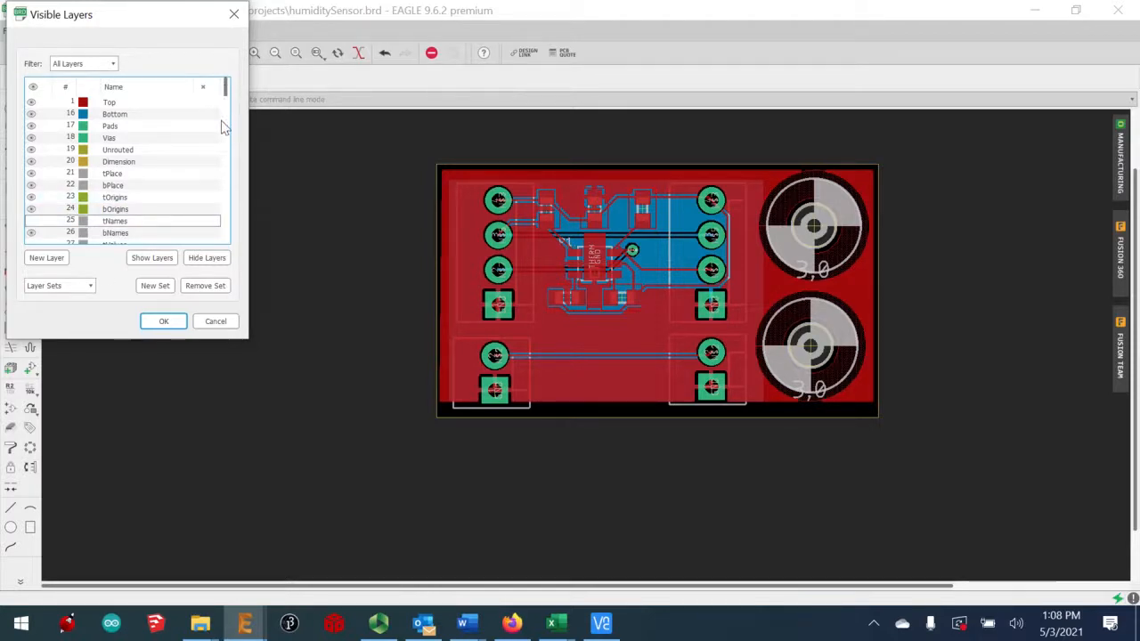
pyautogui.click(160, 322)
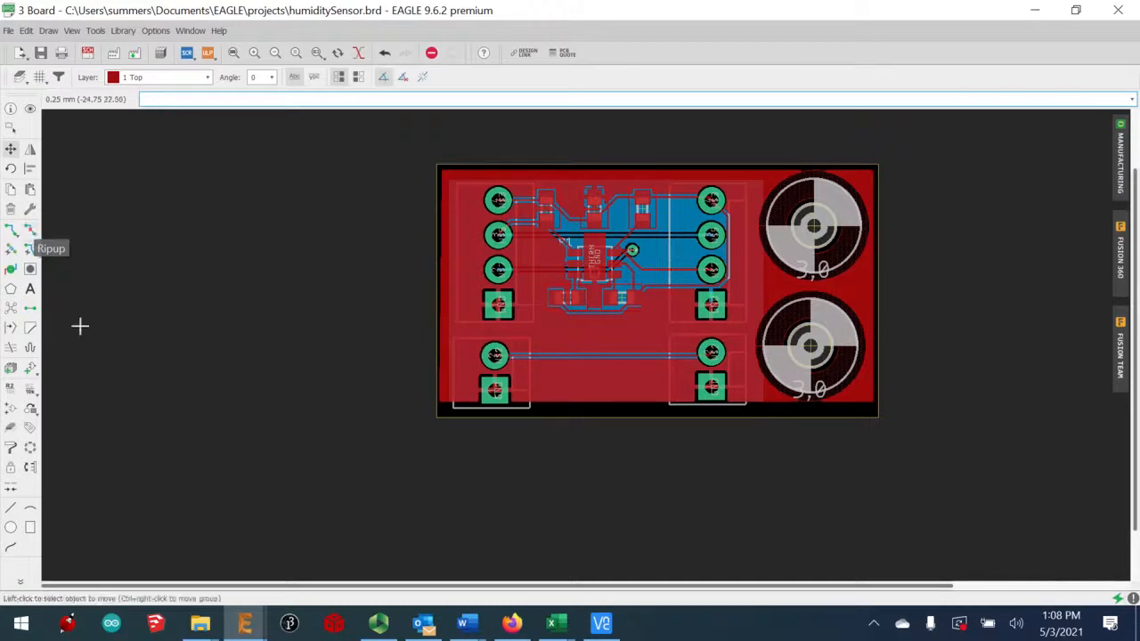
# Create a board text reading 'GND SCK SDA V3_3'
pyautogui.click(30, 291)
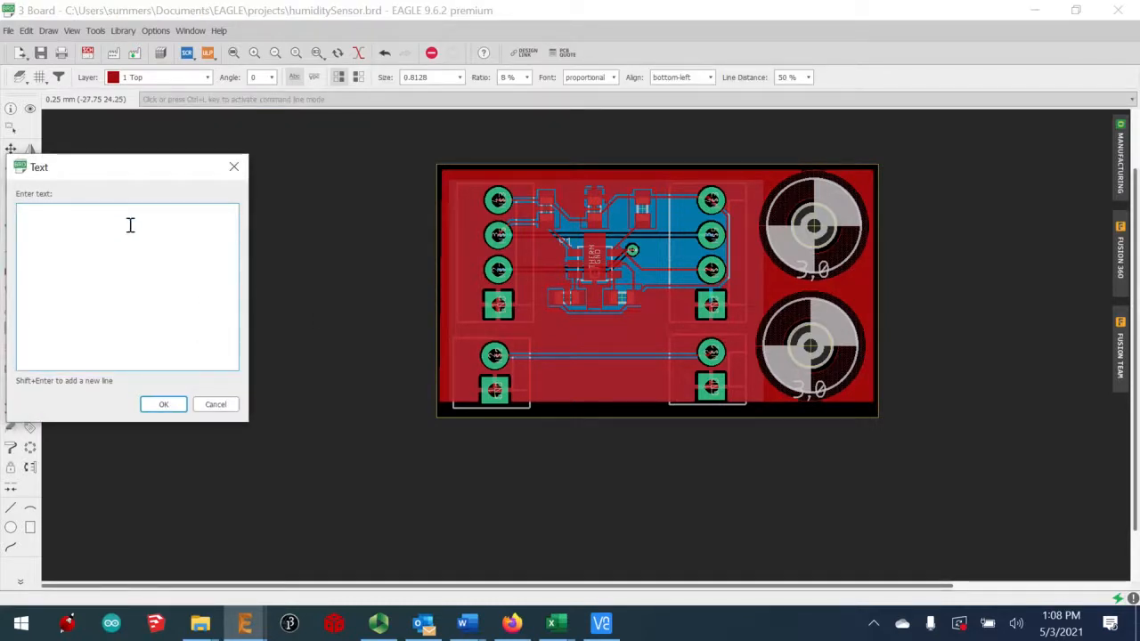
pyautogui.write('GND SCK')
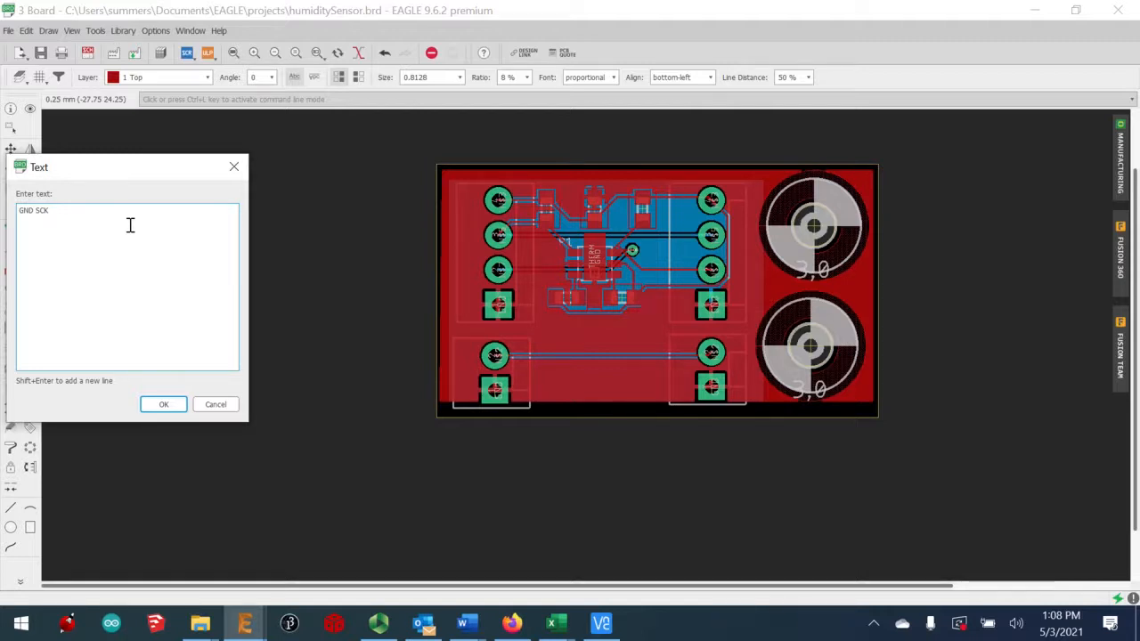
pyautogui.write('SDA')
pyautogui.press('BackSpace')
pyautogui.click(159, 405)
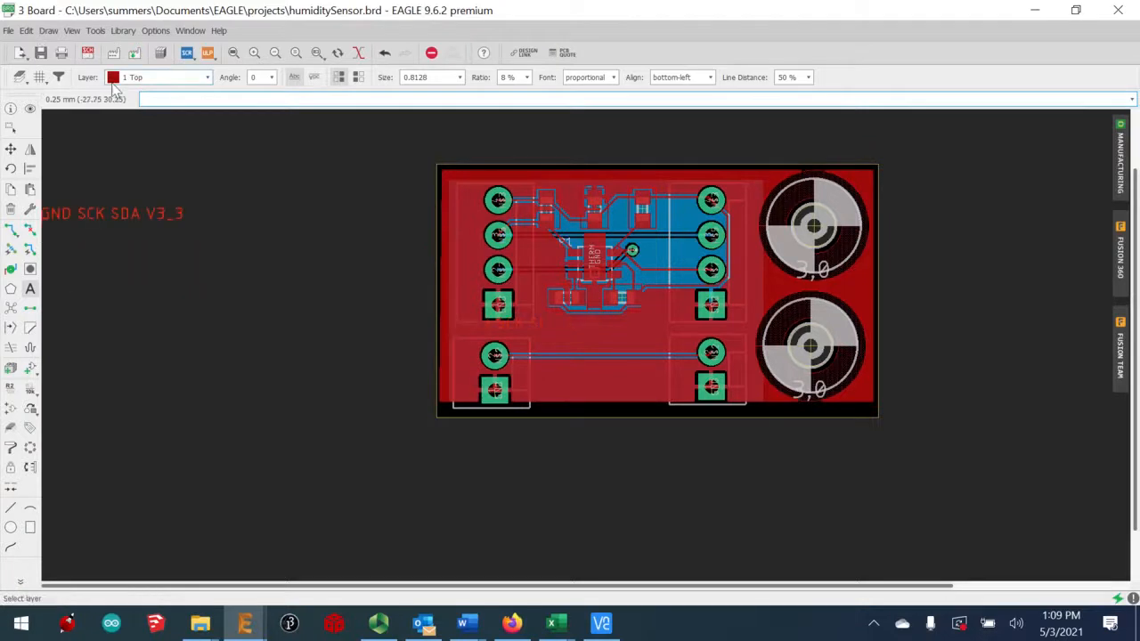
# Put the label text on layer 51 tDocu
pyautogui.click(208, 78)
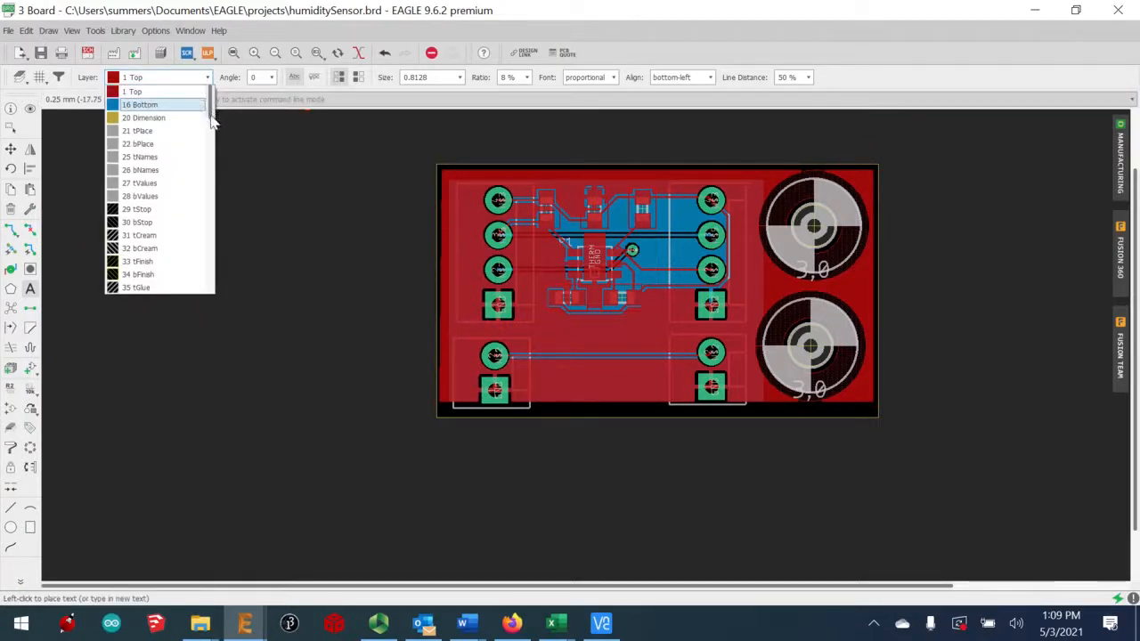
pyautogui.moveTo(212, 120); pyautogui.dragTo(236, 302)
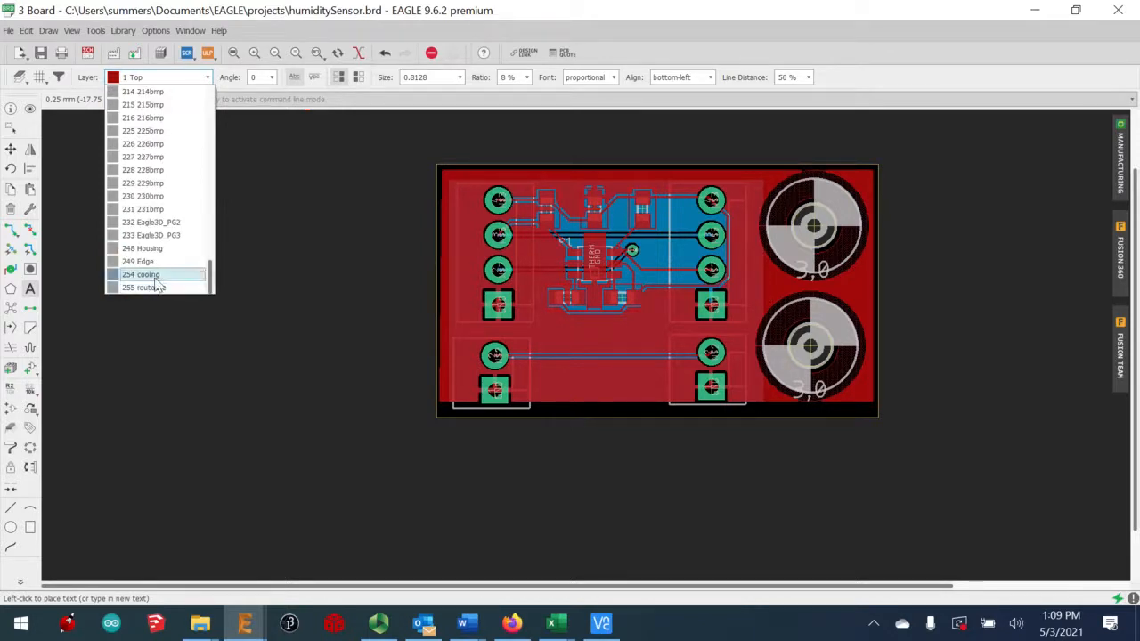
pyautogui.scroll(10, 157, 281)
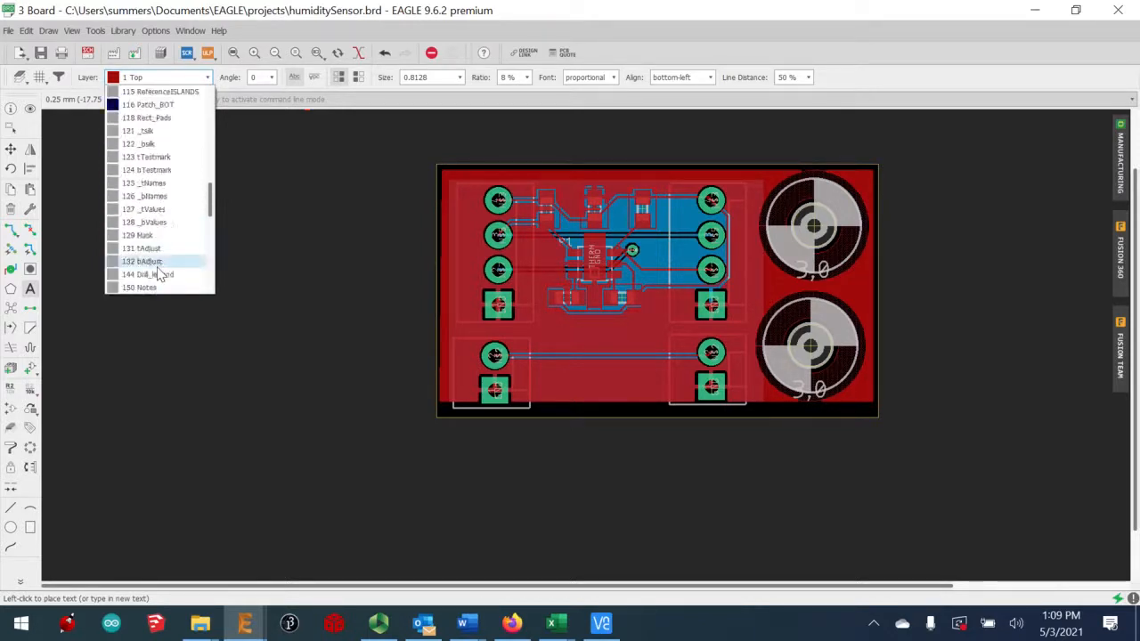
pyautogui.scroll(5, 159, 274)
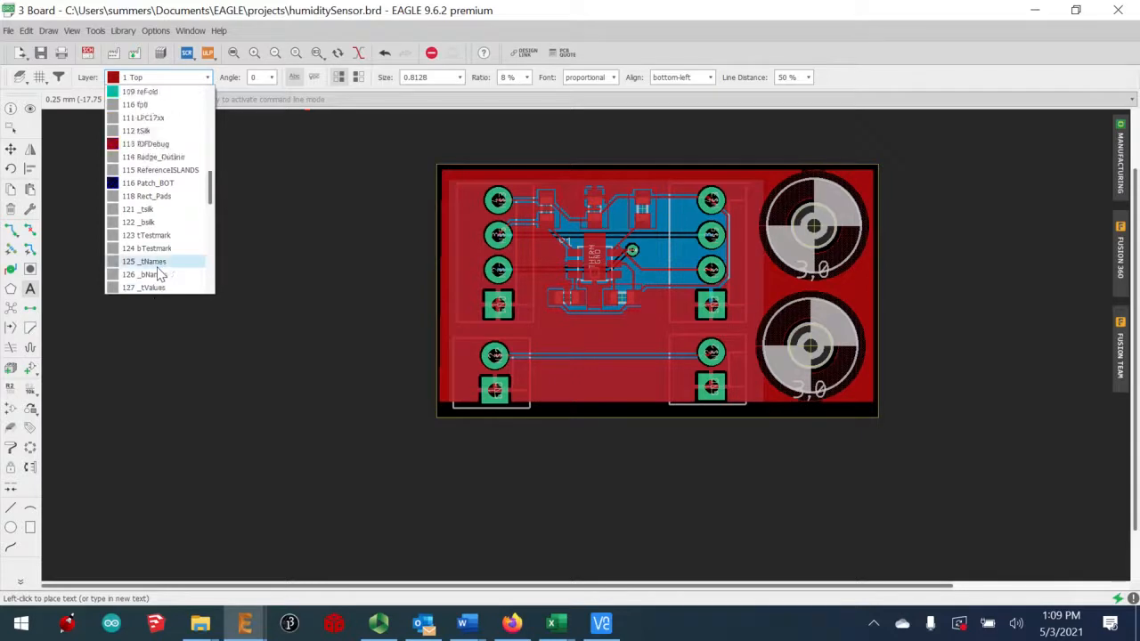
pyautogui.scroll(3, 159, 275)
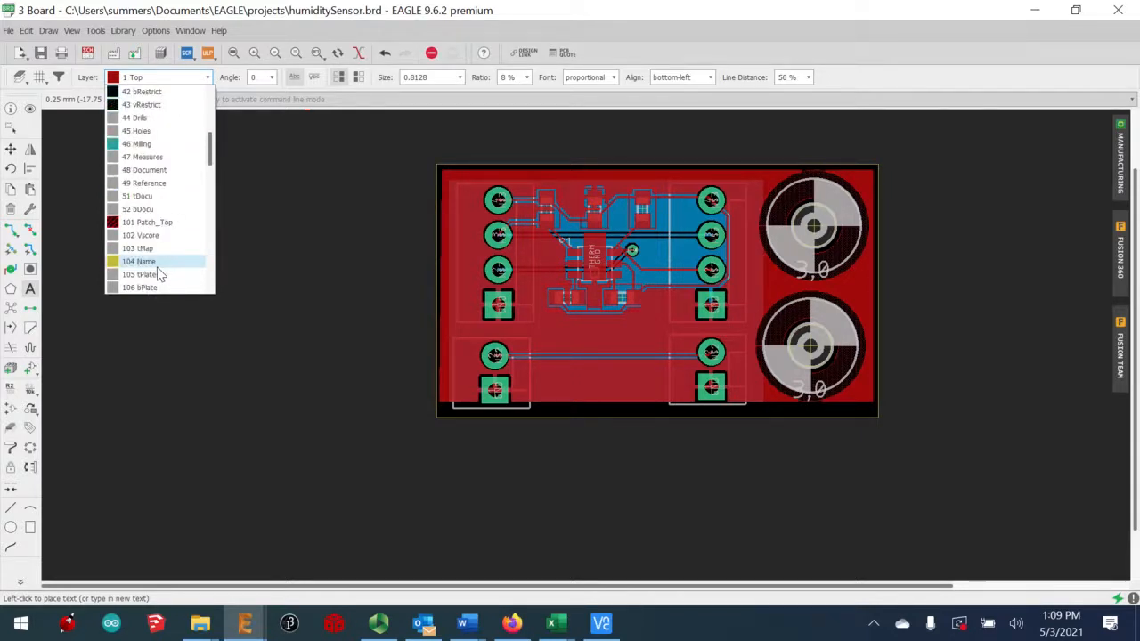
pyautogui.click(141, 196)
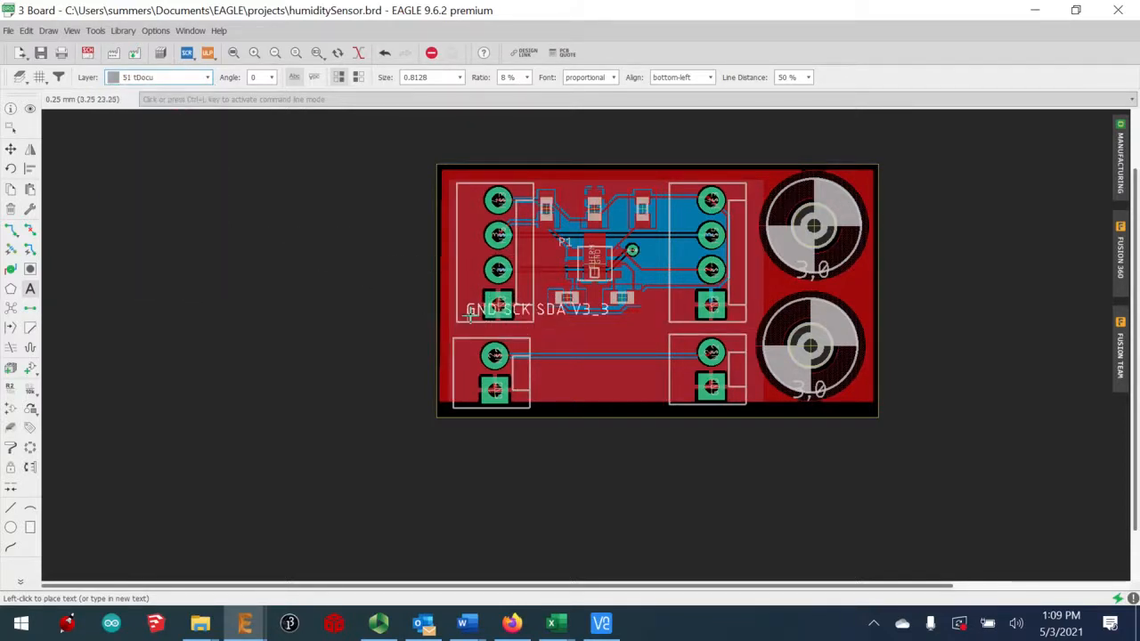
# Place the pin label, turn it vertical, and set it beside the left header pins
pyautogui.click(465, 316)
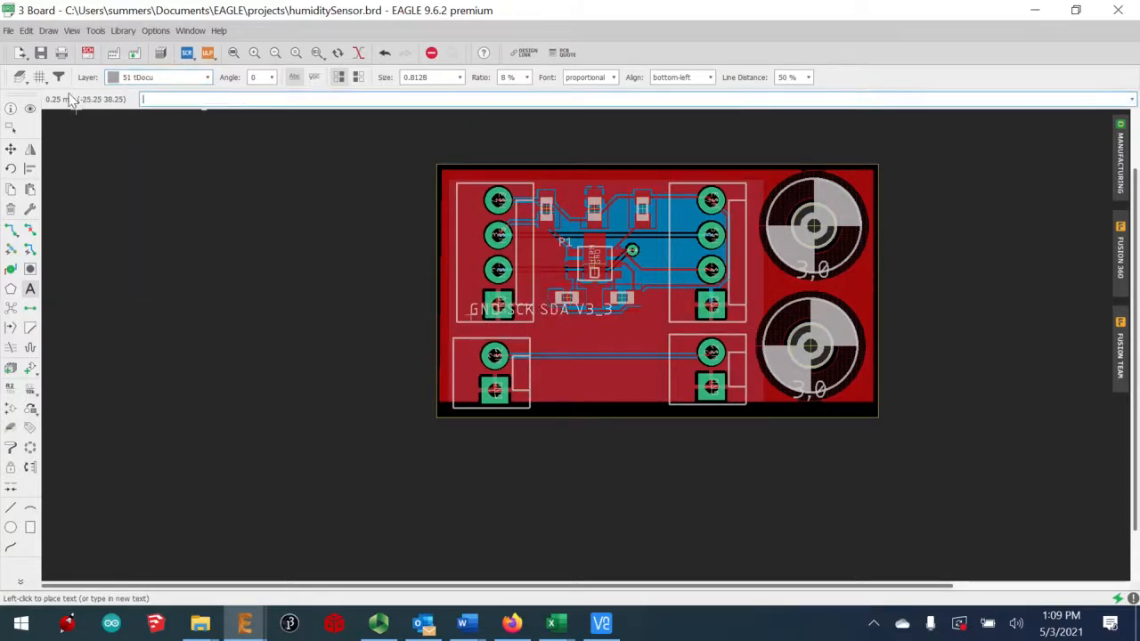
pyautogui.click(10, 168)
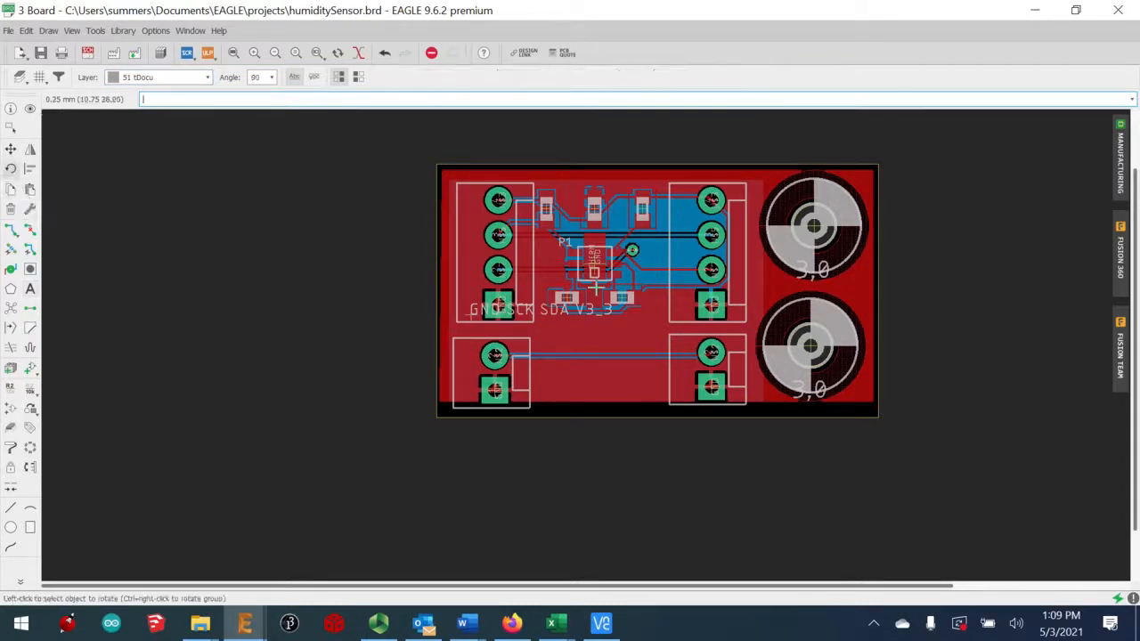
pyautogui.click(472, 315)
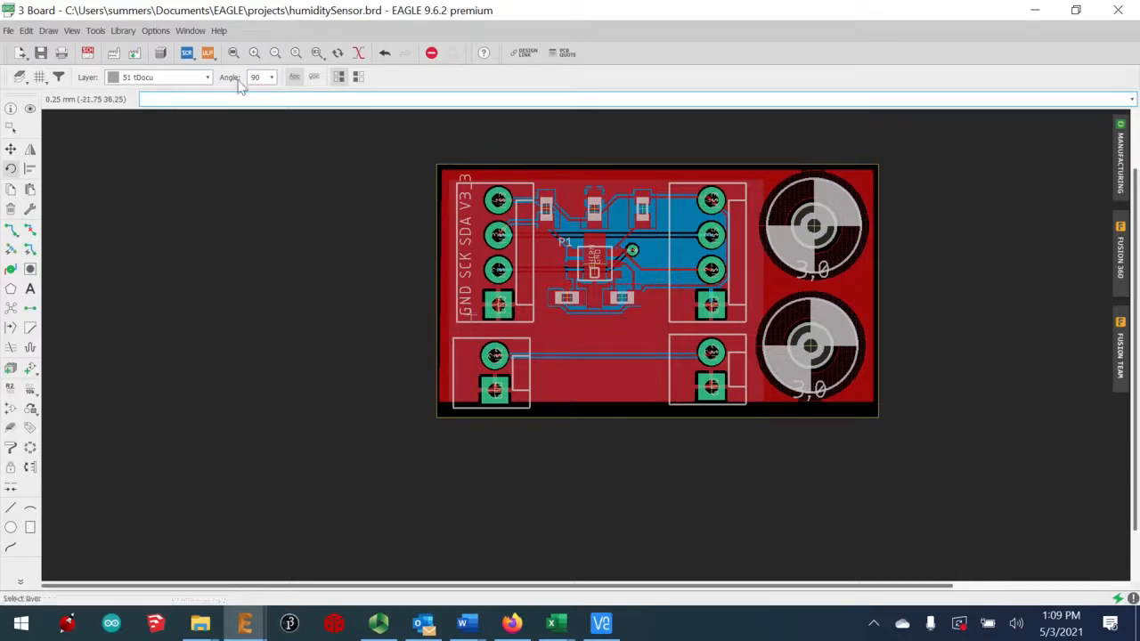
pyautogui.click(10, 149)
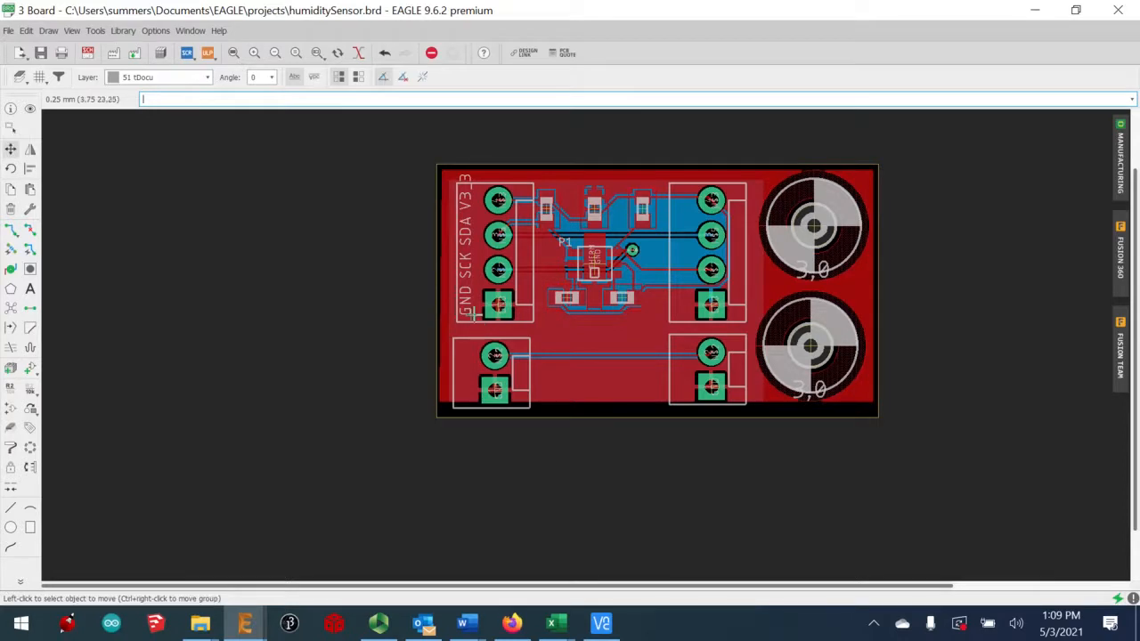
pyautogui.click(473, 314)
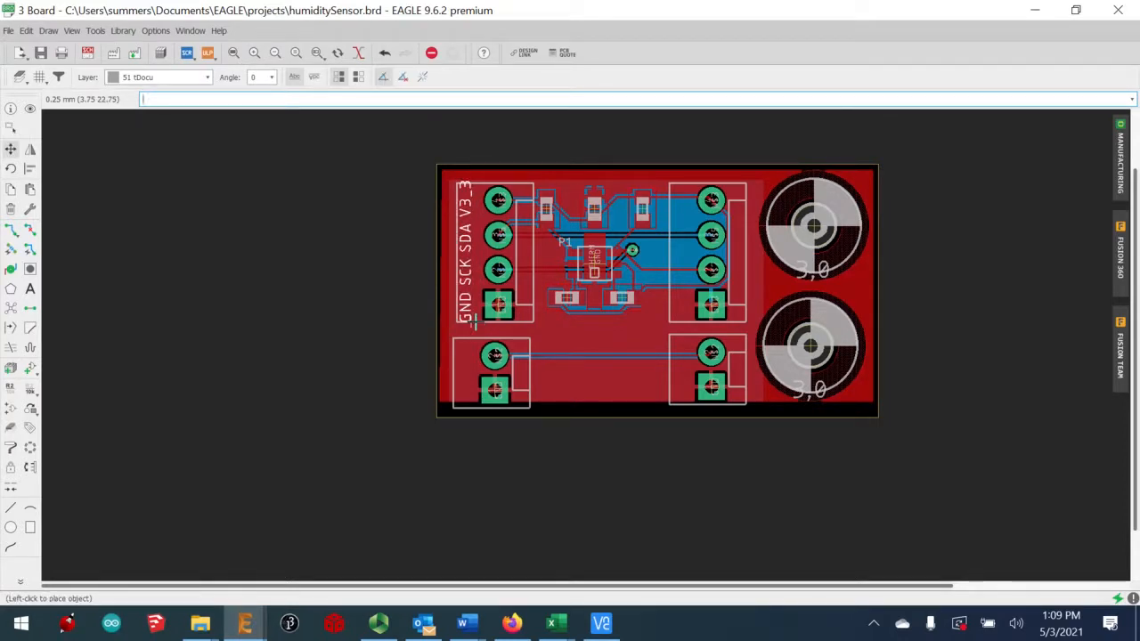
pyautogui.click(472, 322)
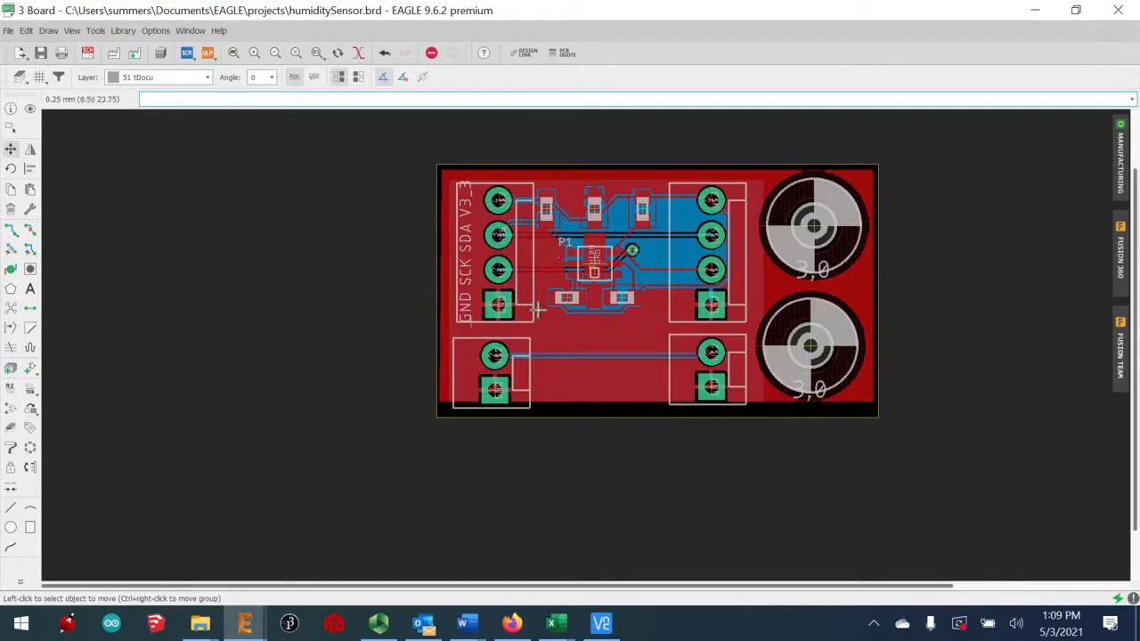
# Place a duplicate of the label beside the lower connector
pyautogui.click(12, 189)
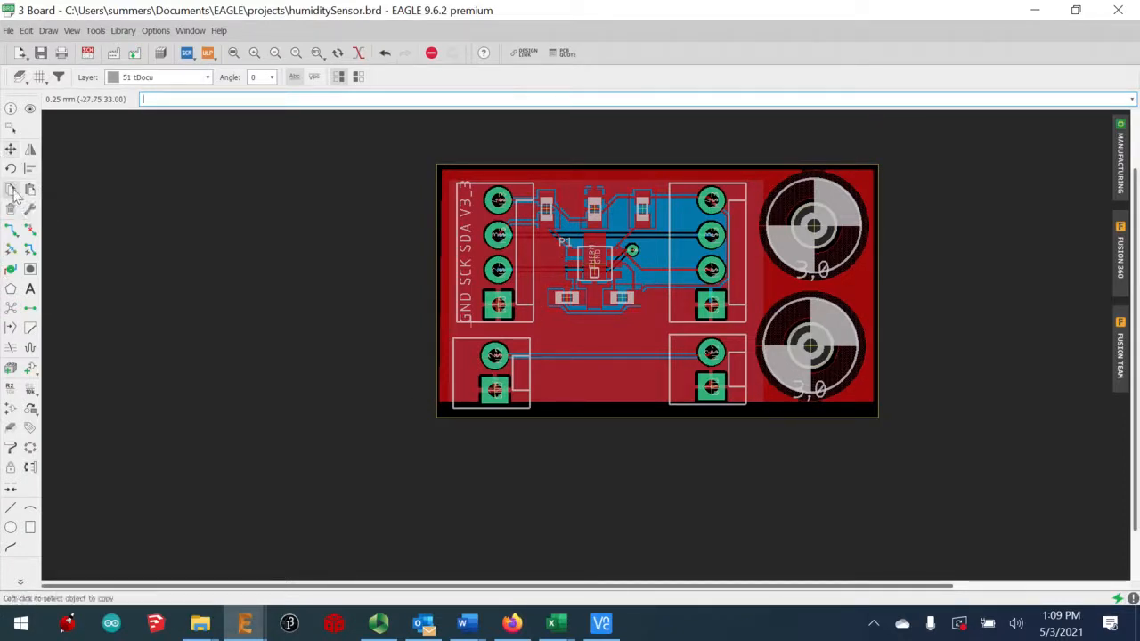
pyautogui.click(468, 321)
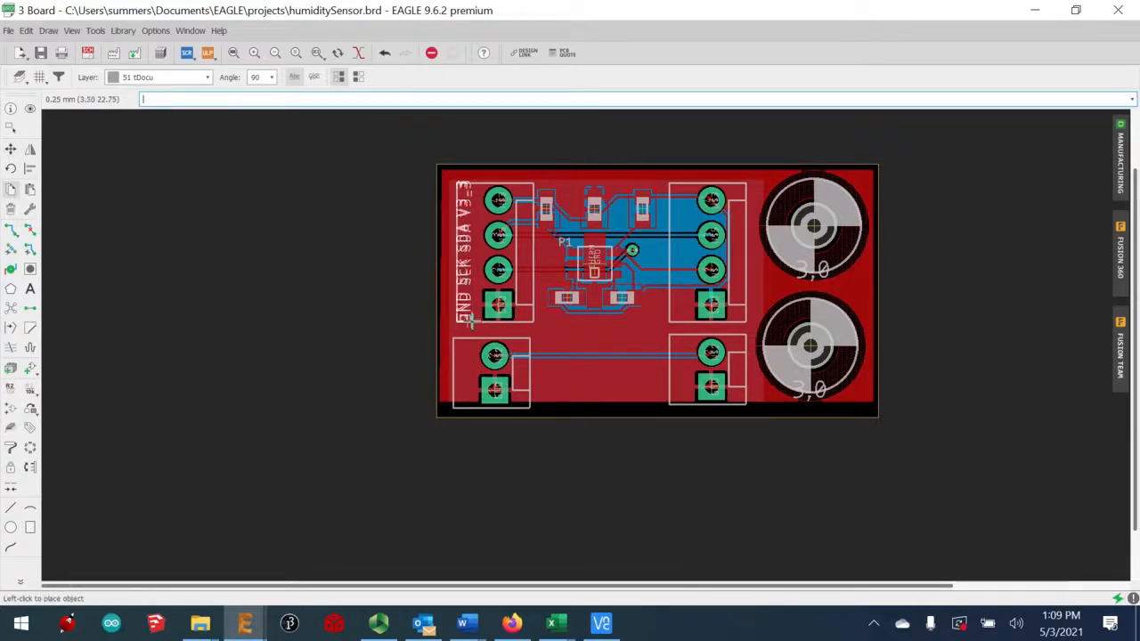
pyautogui.click(477, 399)
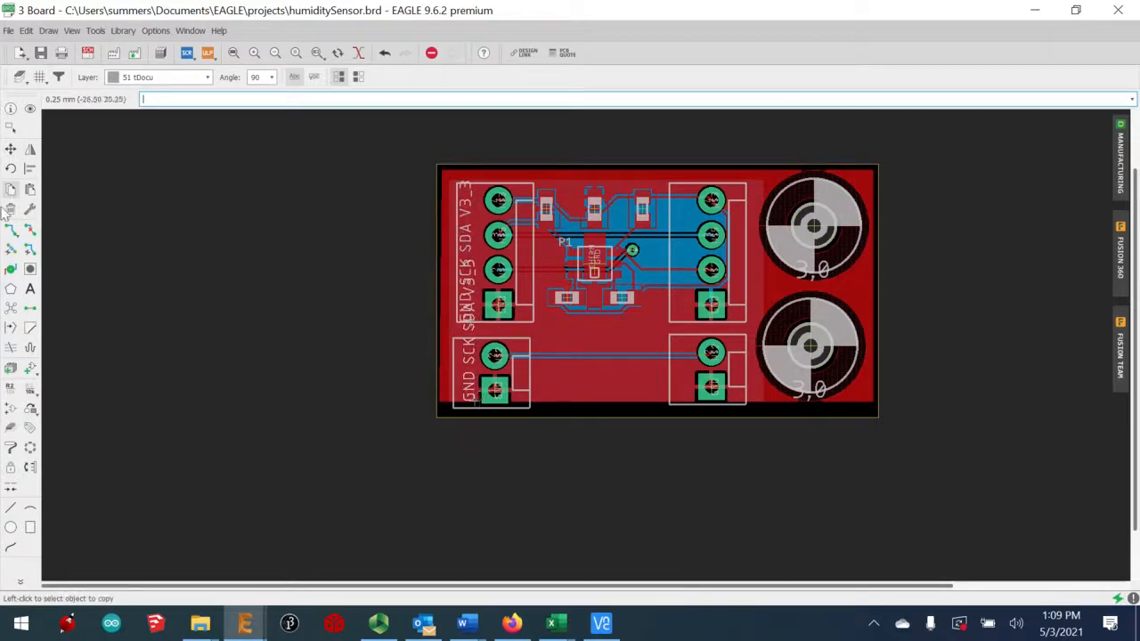
pyautogui.click(11, 109)
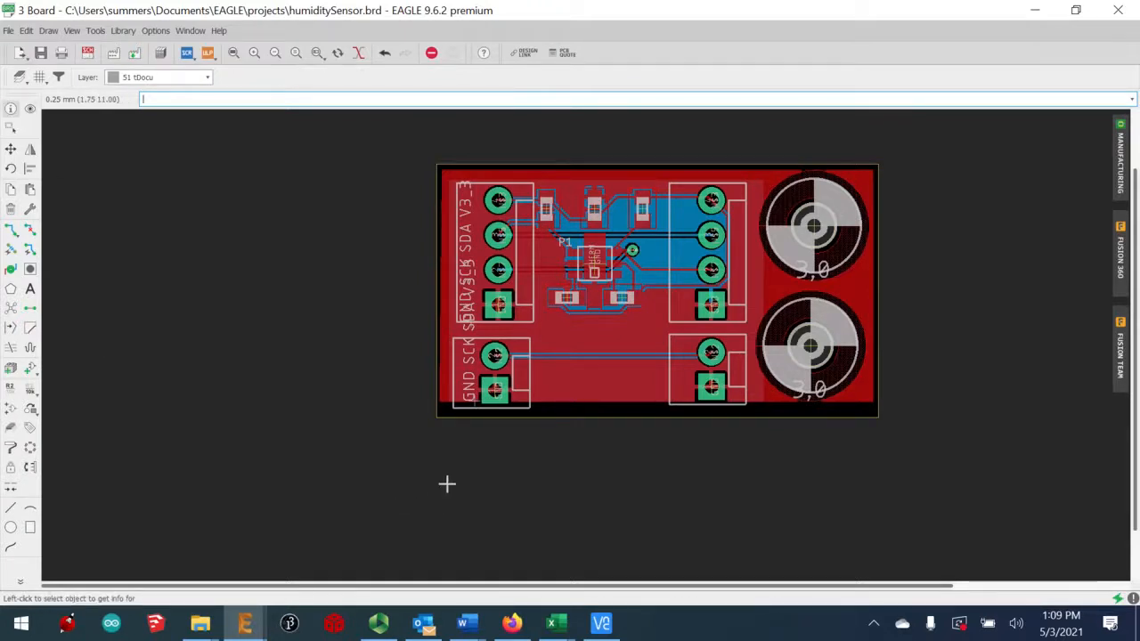
# Edit the copied label's Value in Properties to read 'GND SIG'
pyautogui.click(468, 398)
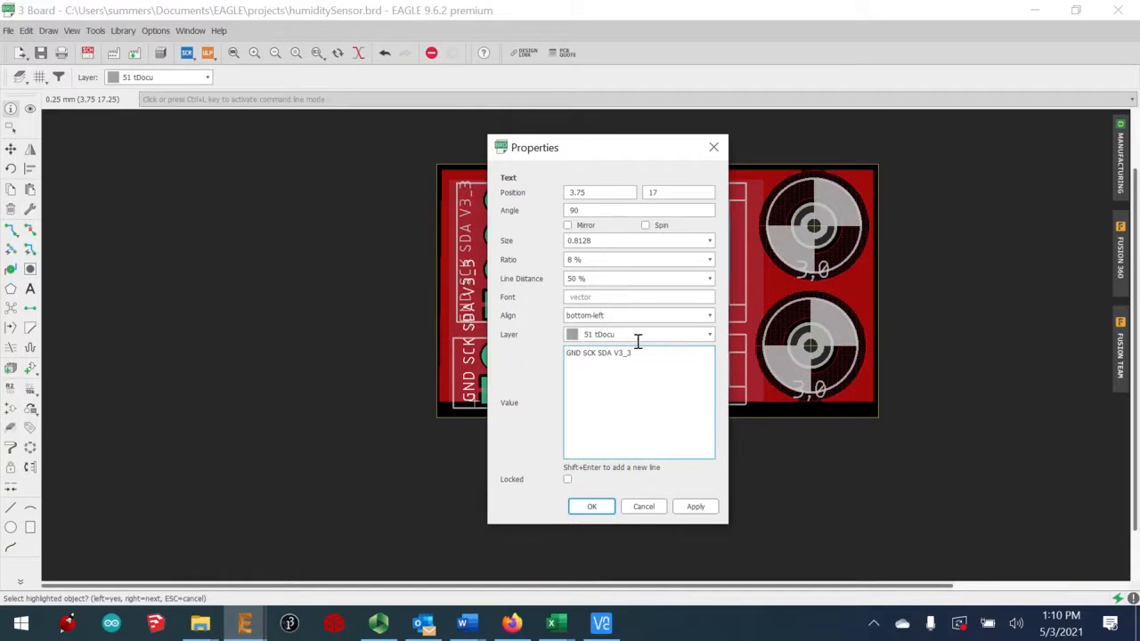
pyautogui.moveTo(632, 353); pyautogui.dragTo(581, 351)
pyautogui.write('S')
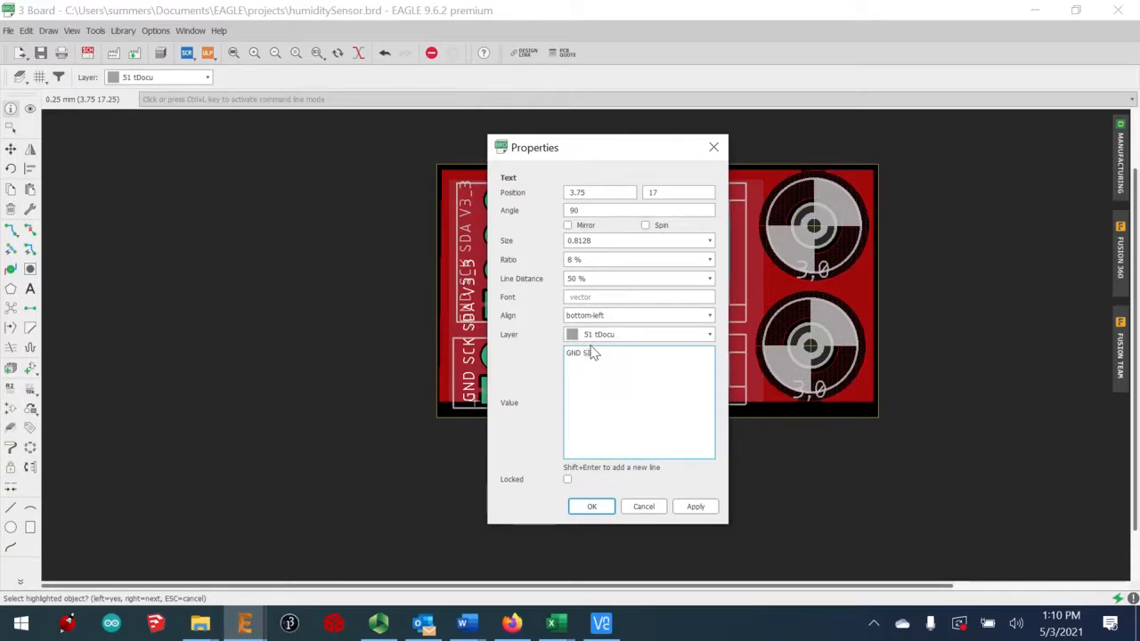
pyautogui.write('IG')
pyautogui.click(615, 507)
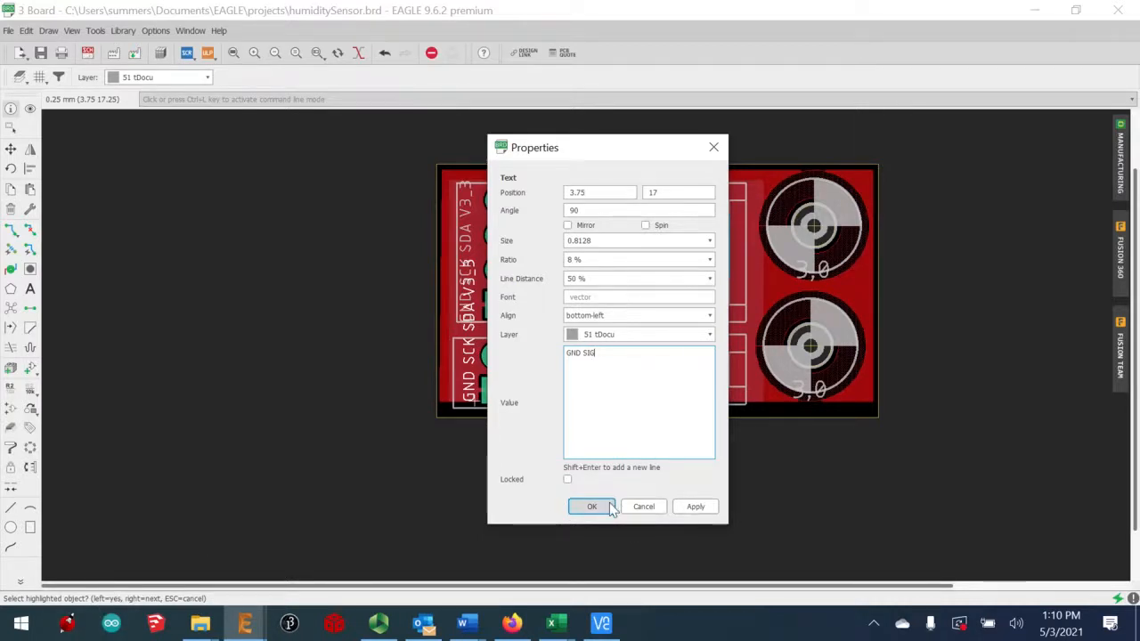
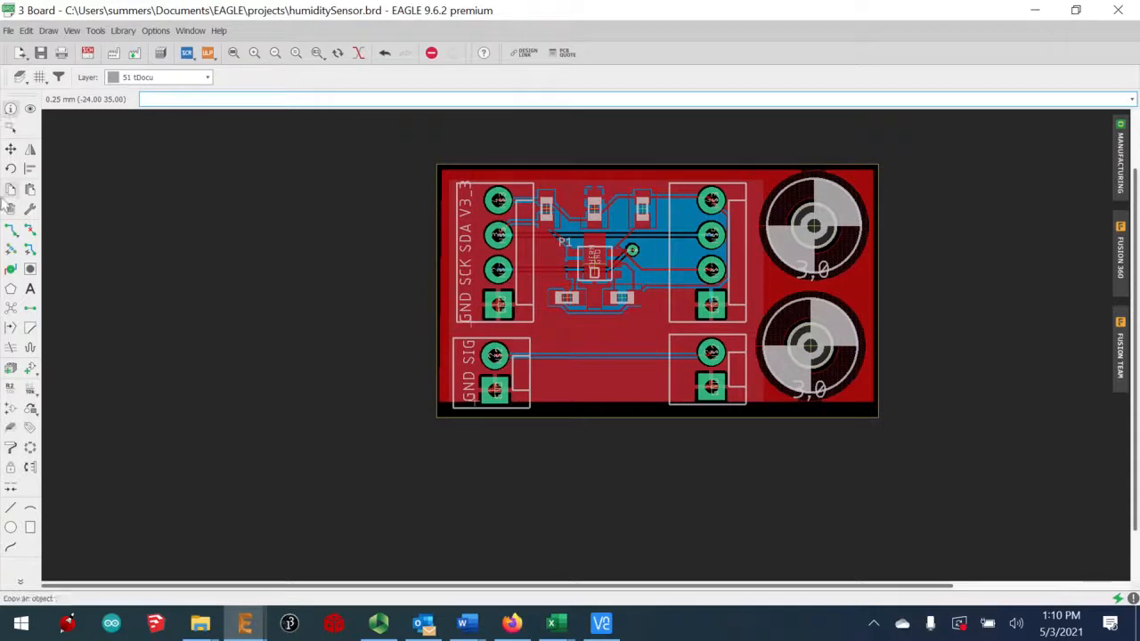
# Save the board and schematic under the new name humiditySensor2 in the projects folder
pyautogui.click(10, 31)
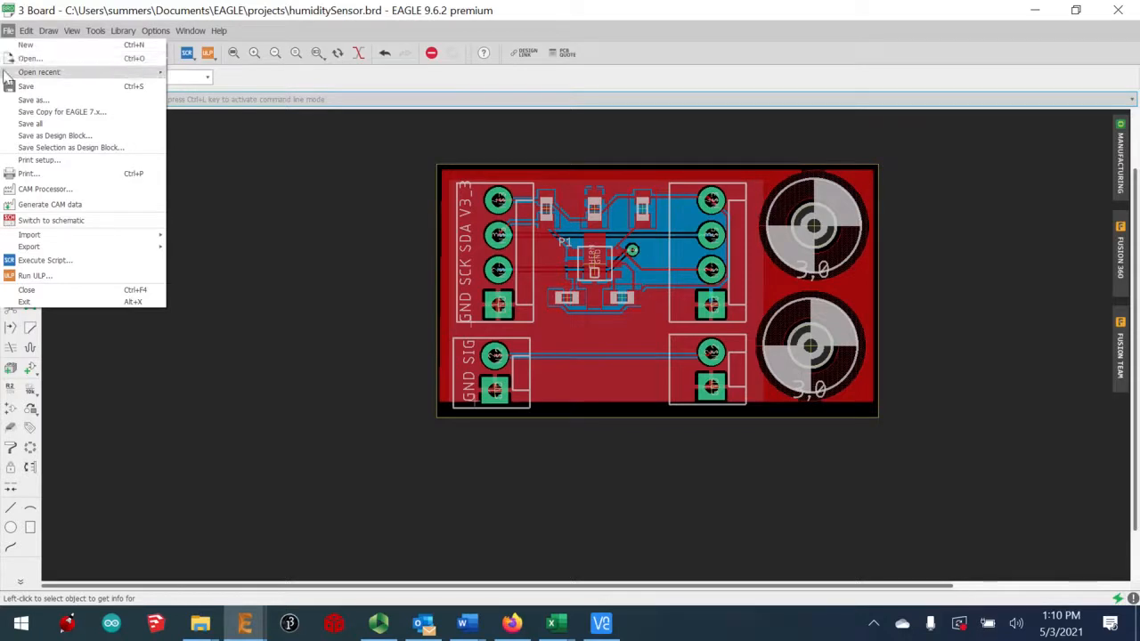
pyautogui.click(46, 100)
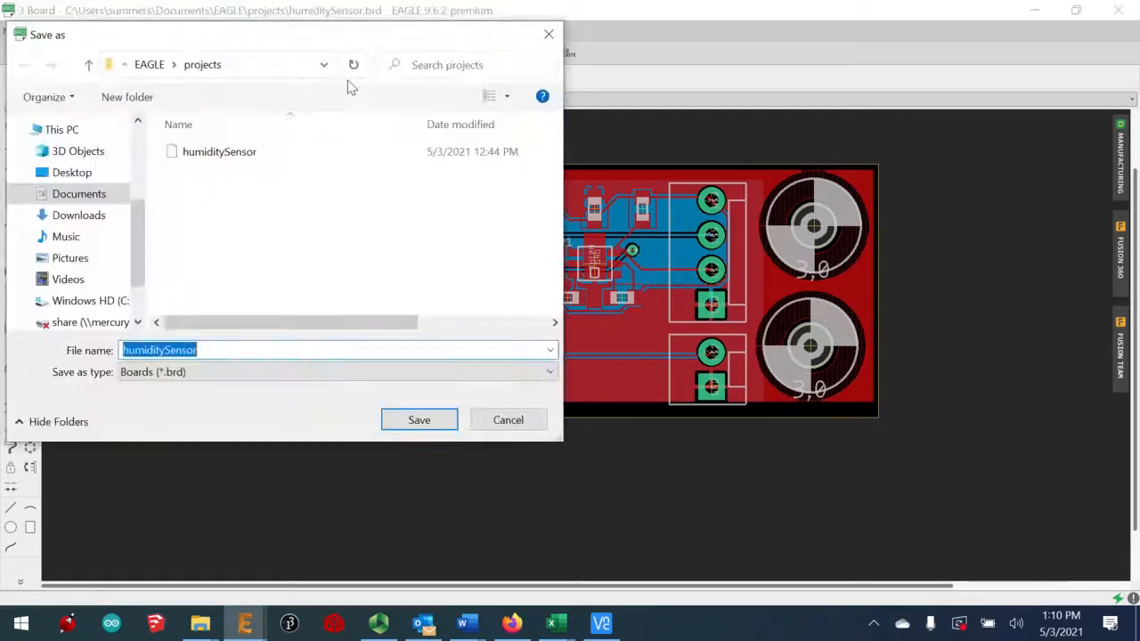
pyautogui.click(210, 349)
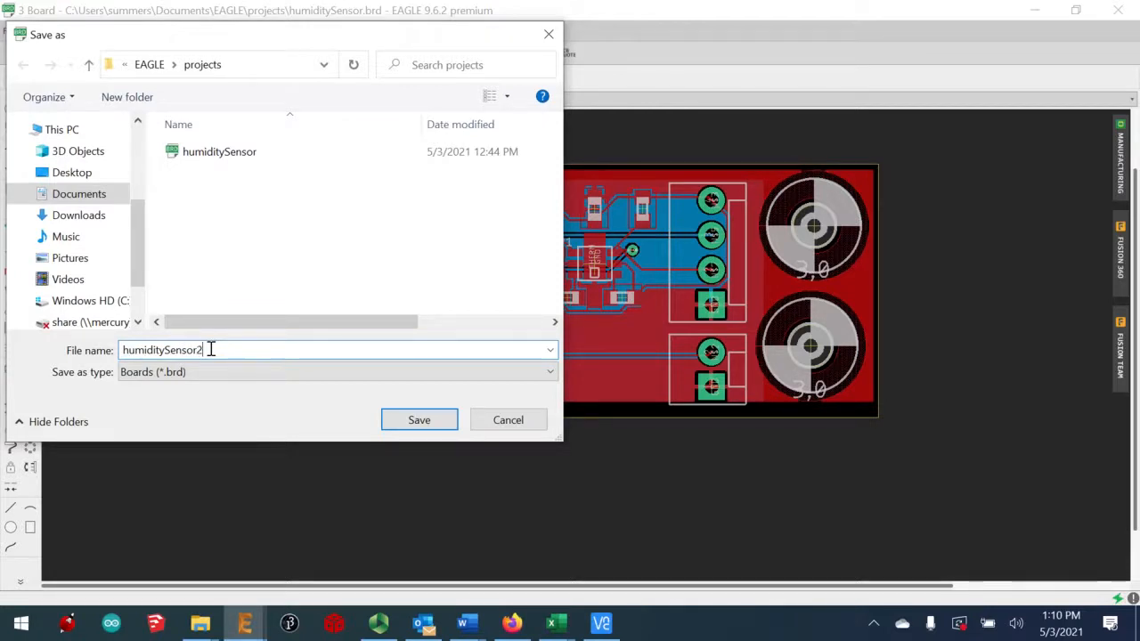
pyautogui.click(416, 420)
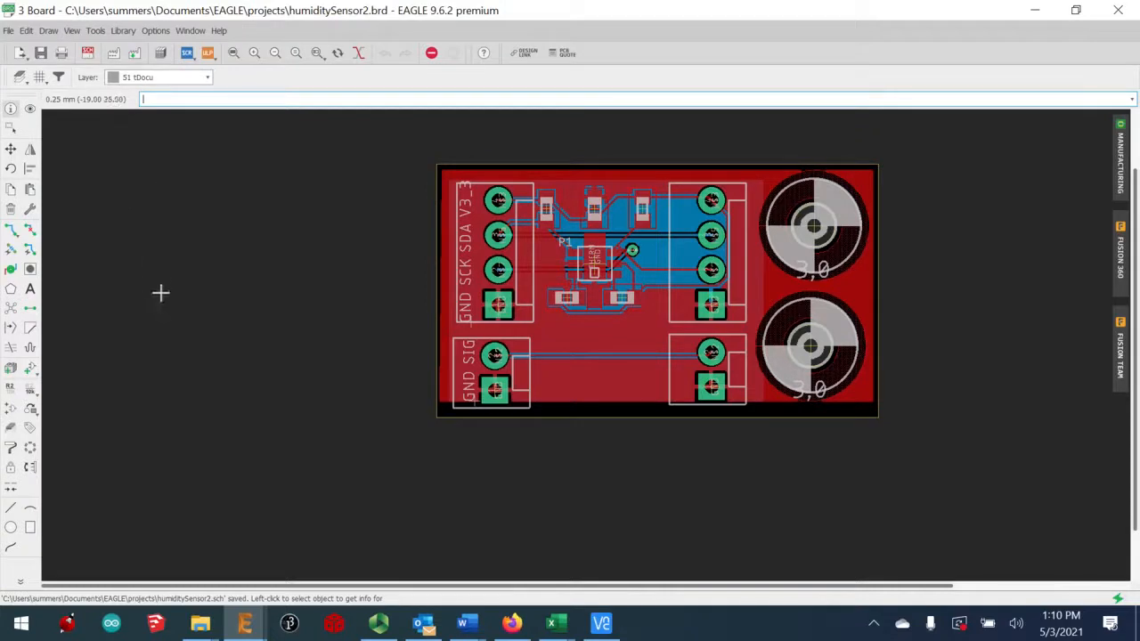
# Open the CAM Processor and select the Gerber output's Silkscreen Top entry
pyautogui.click(7, 31)
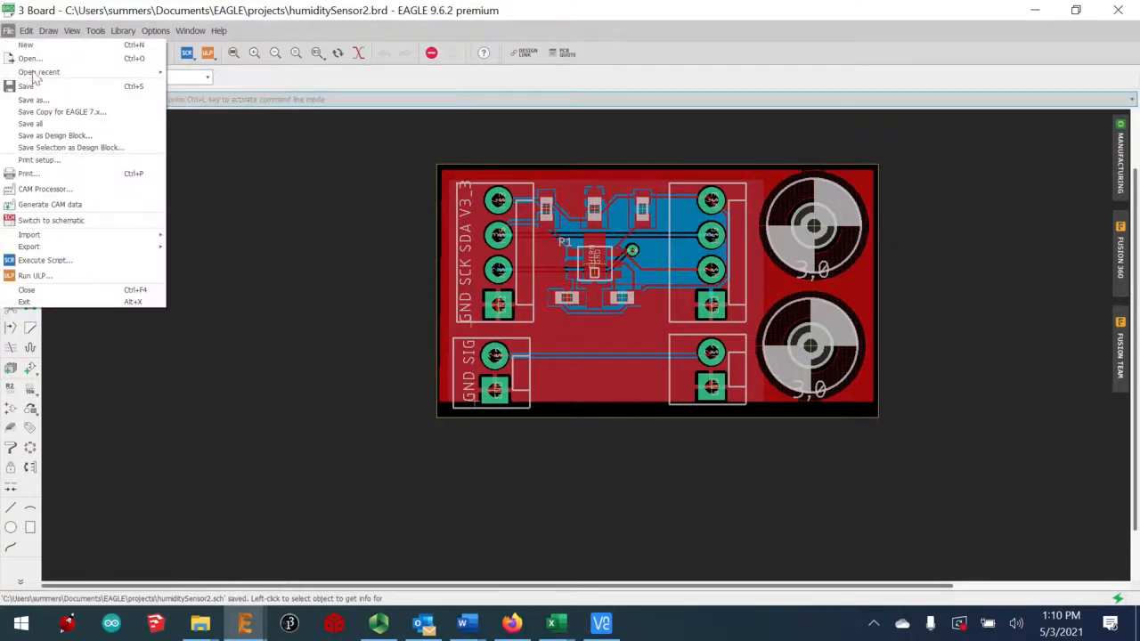
pyautogui.click(42, 190)
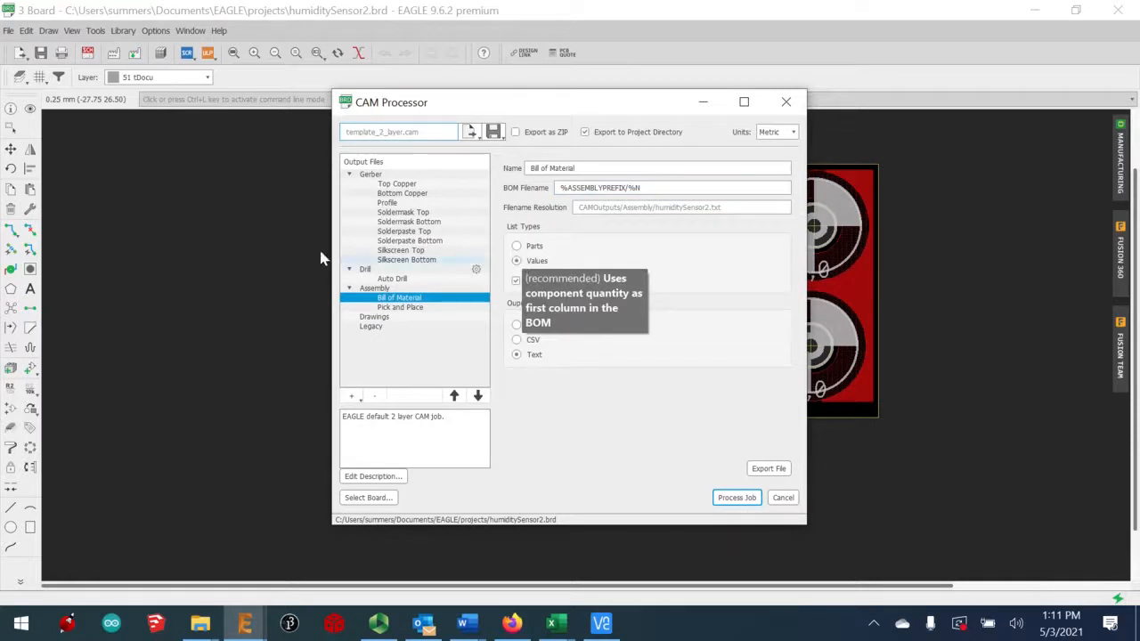
pyautogui.click(372, 177)
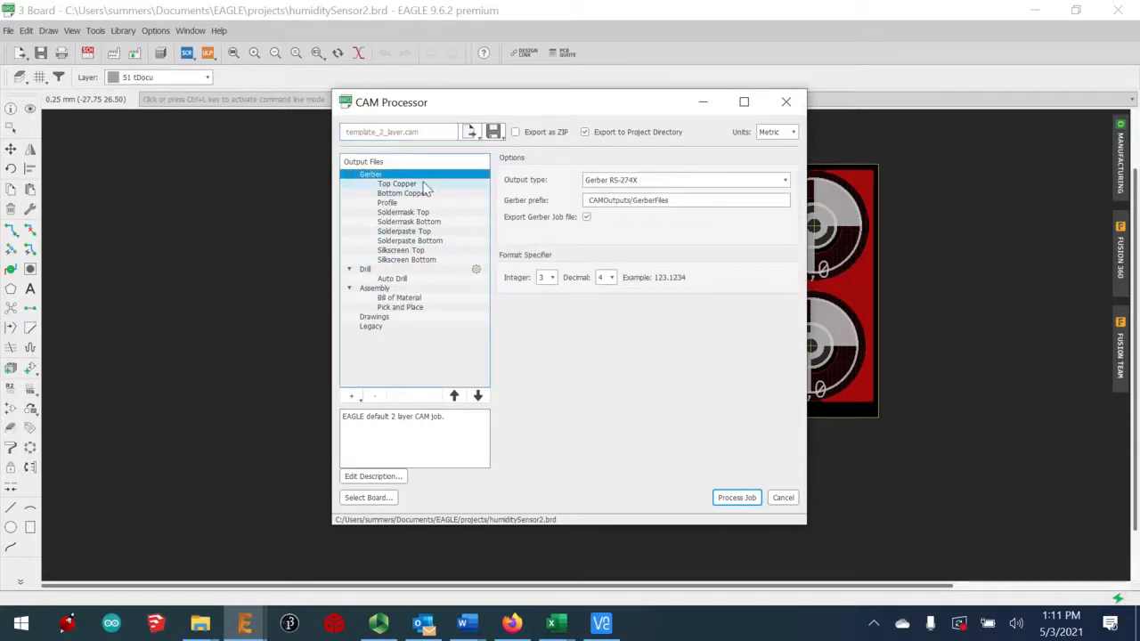
pyautogui.click(400, 252)
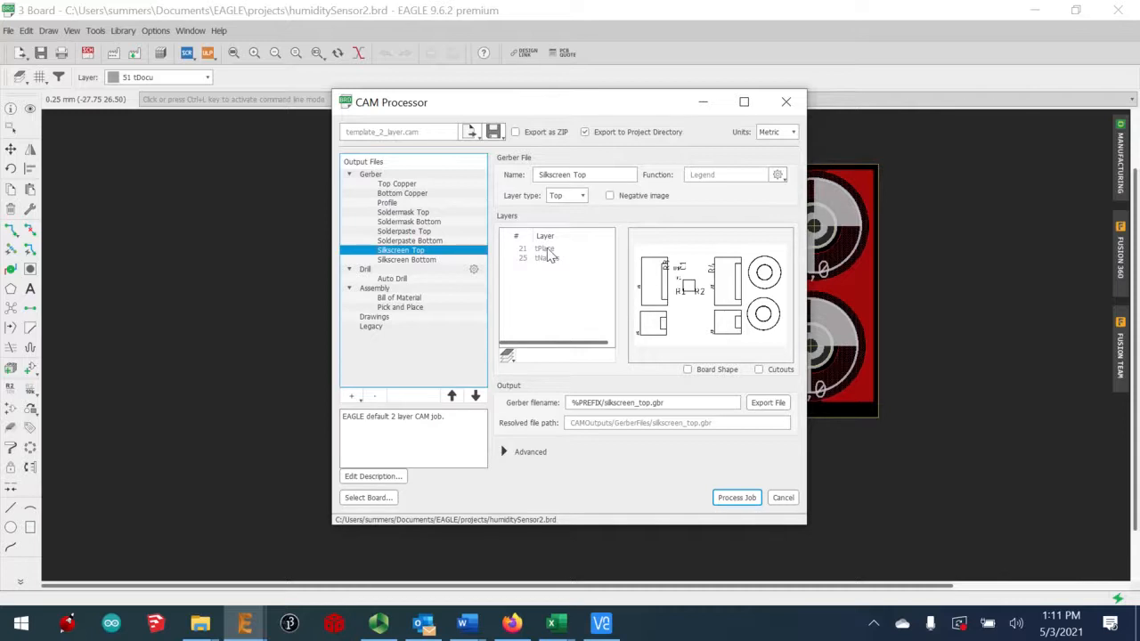
# Set the Silkscreen Top output layers to 21 tPlace and 51 tDocu, dropping tNames
pyautogui.click(506, 355)
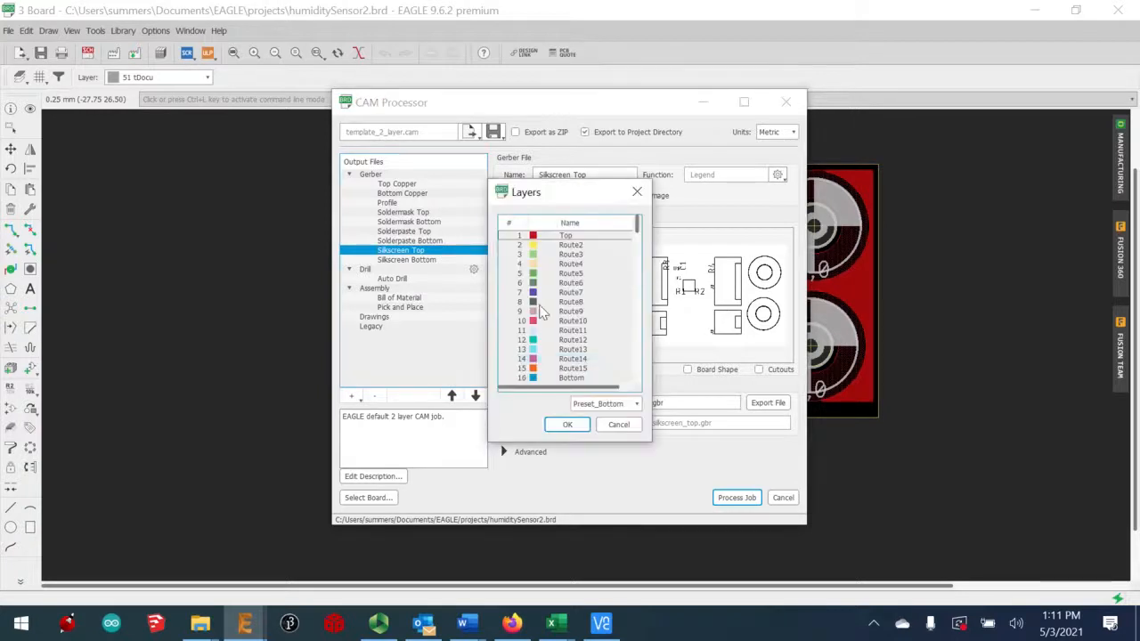
pyautogui.scroll(-2, 563, 331)
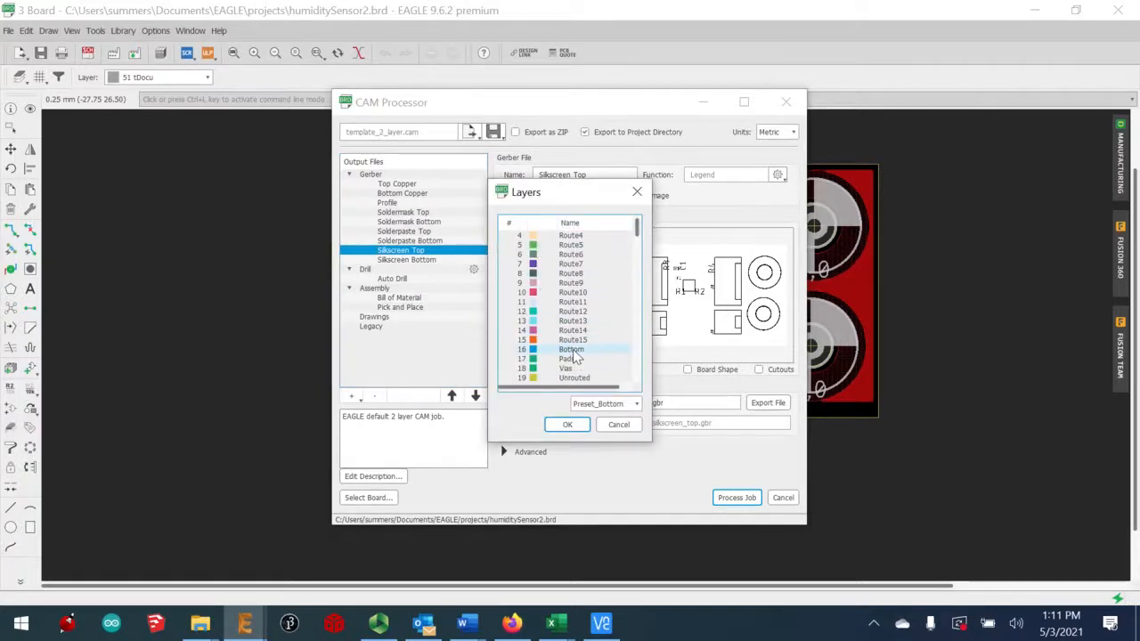
pyautogui.click(535, 368)
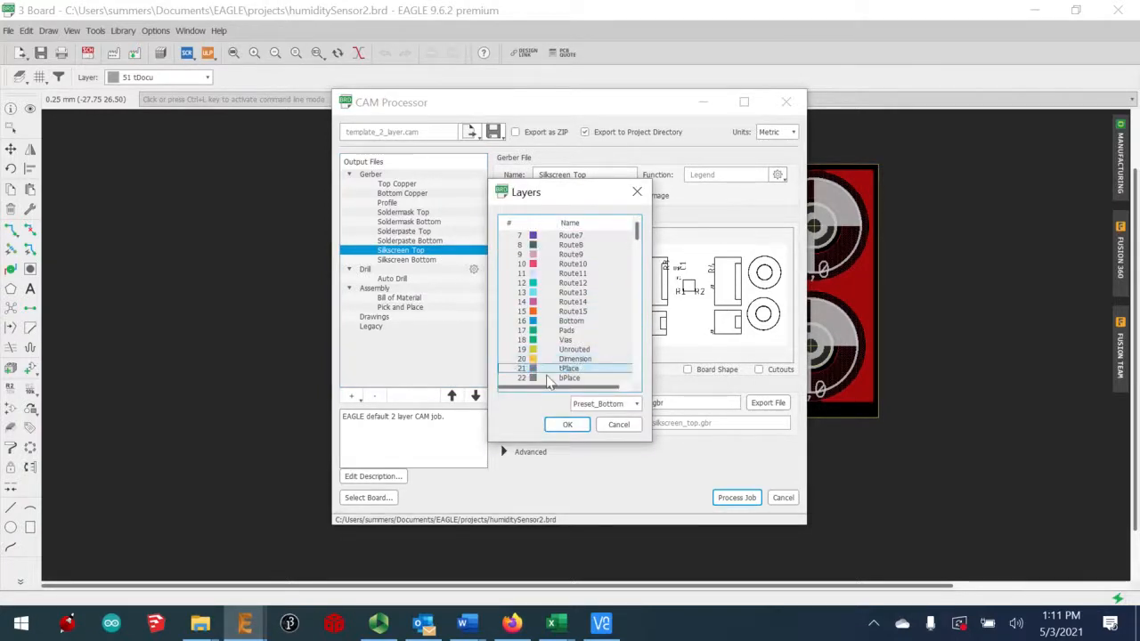
pyautogui.scroll(-1, 569, 356)
pyautogui.keyDown('ctrl'); pyautogui.click(611, 378); pyautogui.keyUp('ctrl')
pyautogui.click(507, 379)
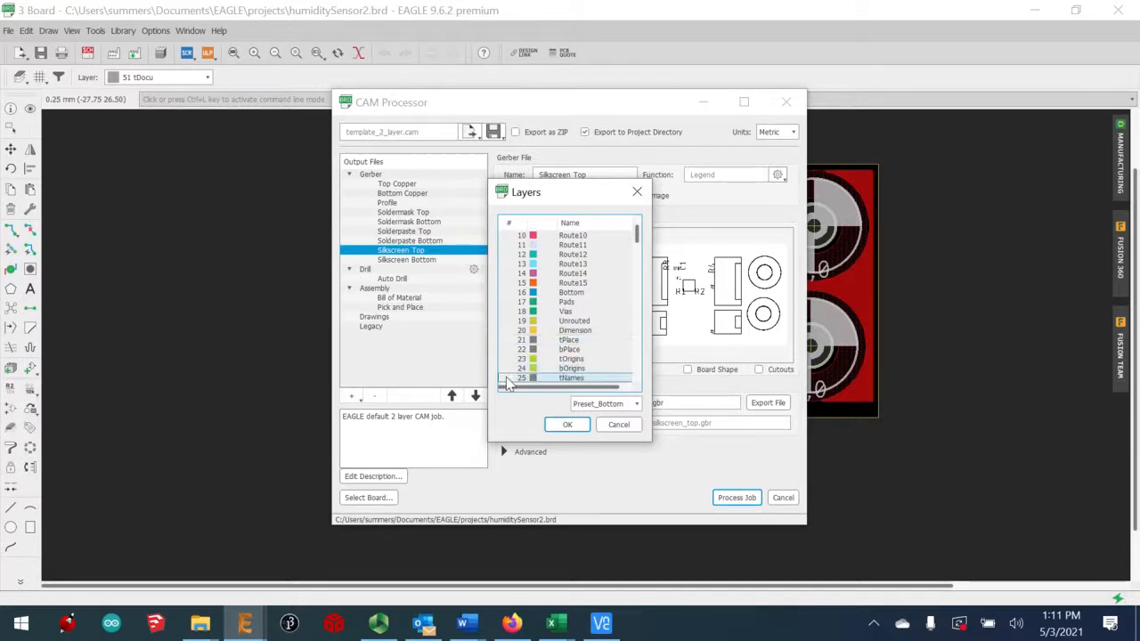
pyautogui.click(520, 341)
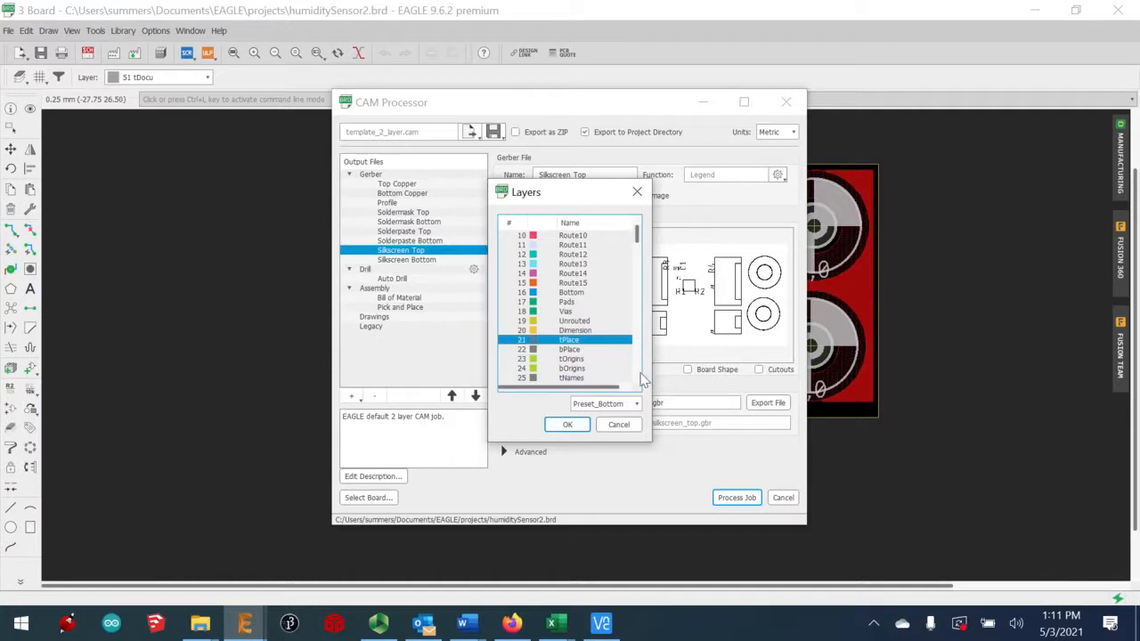
pyautogui.scroll(-11, 633, 362)
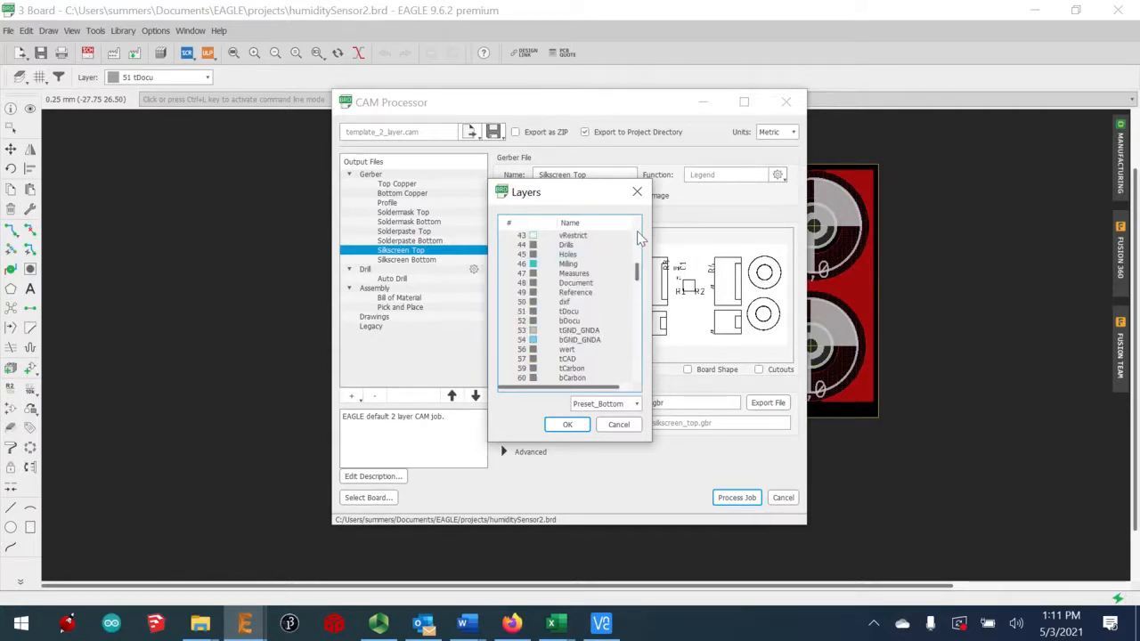
pyautogui.click(567, 320)
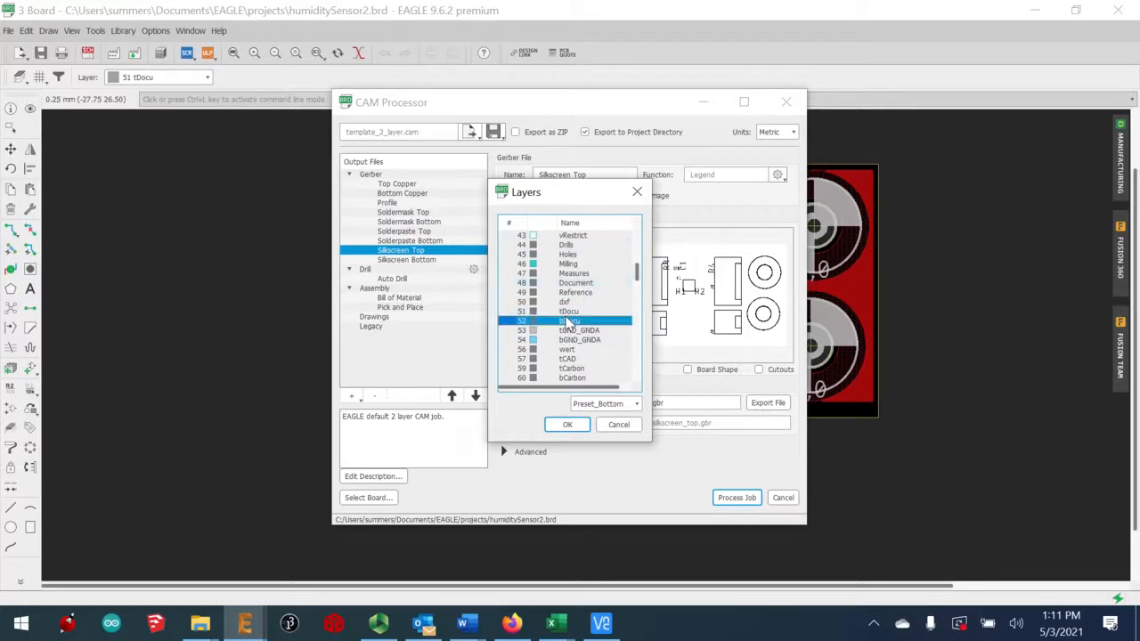
pyautogui.click(565, 312)
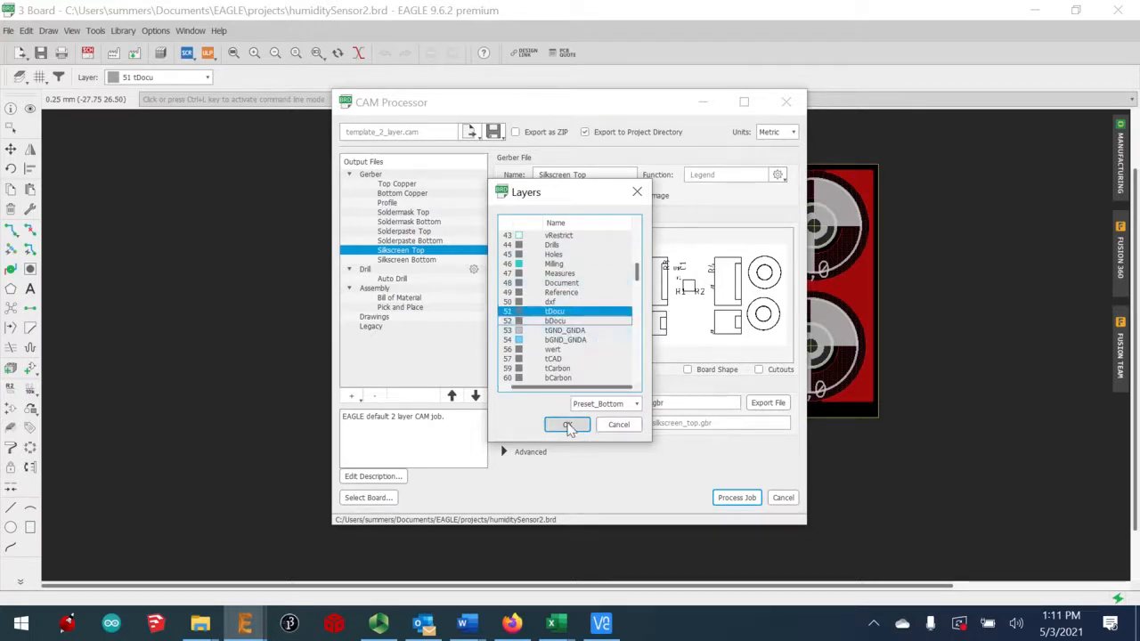
pyautogui.click(568, 424)
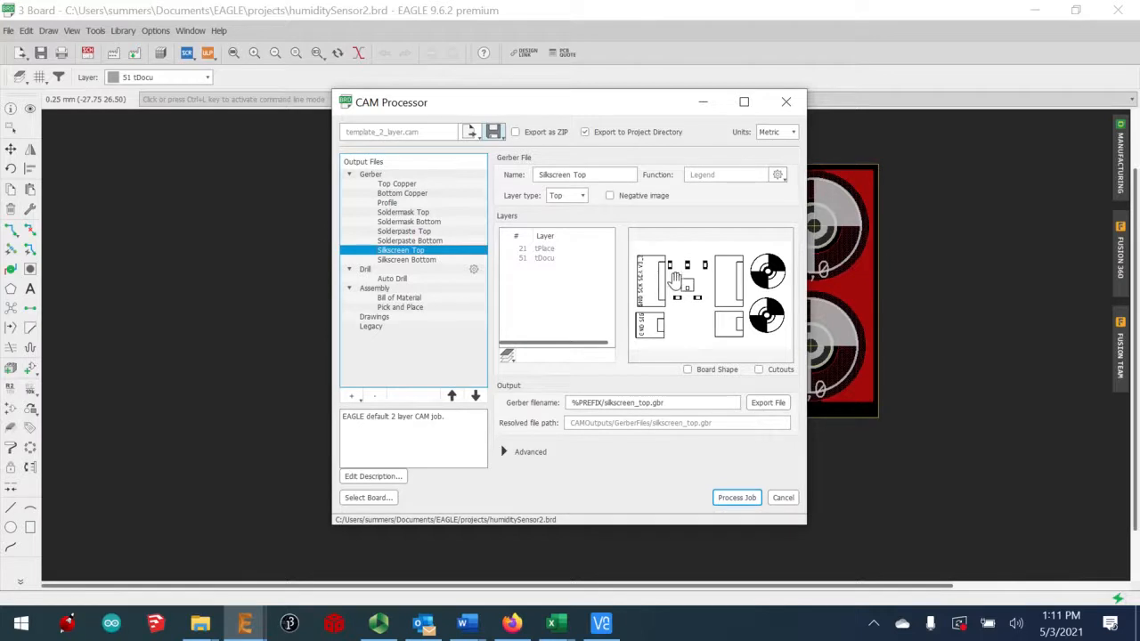
# Process the CAM job and open the projects folder holding the new CAMOutputs folder
pyautogui.click(737, 499)
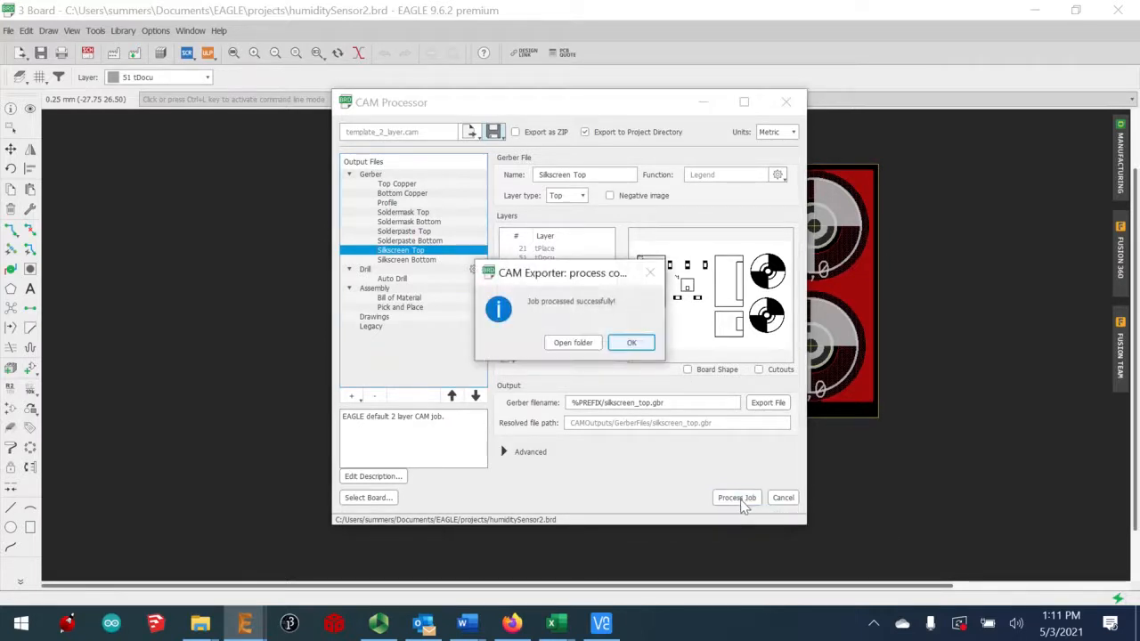
pyautogui.click(574, 343)
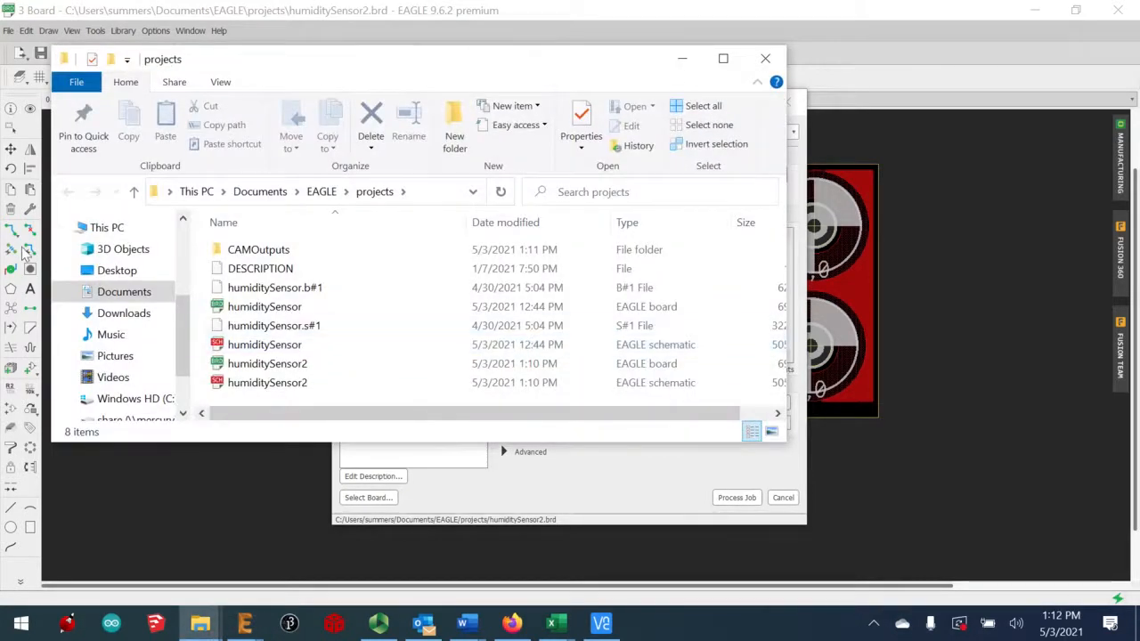
# Confirm CAMOutputs/GerberFiles holds the 10 Gerber files, then go back to the CAM Processor
pyautogui.doubleClick(274, 258)
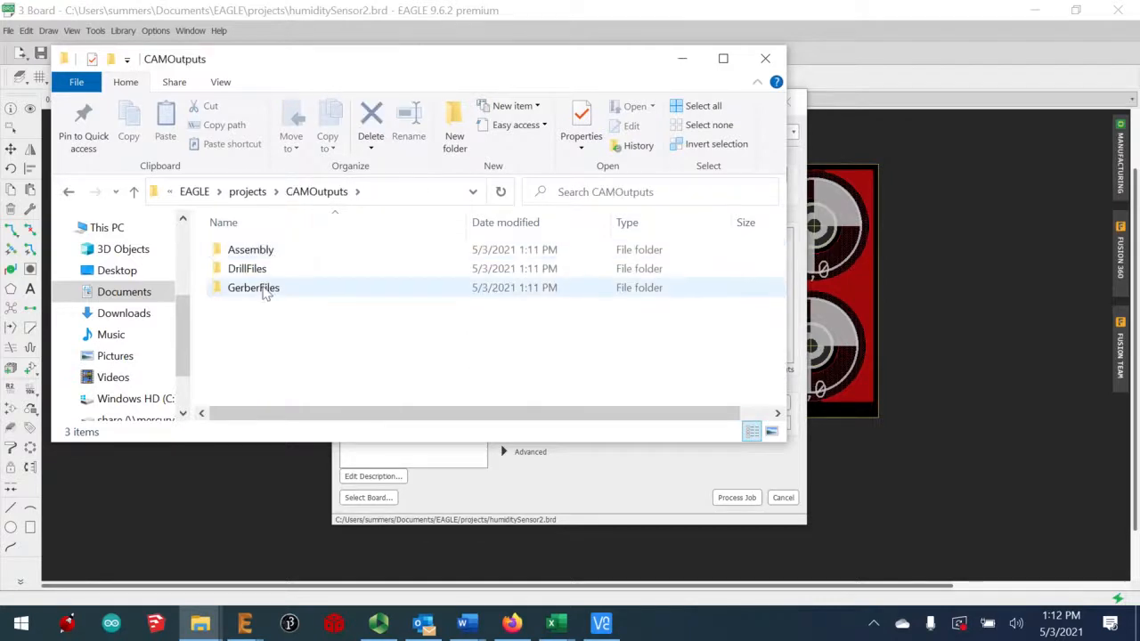
pyautogui.doubleClick(265, 289)
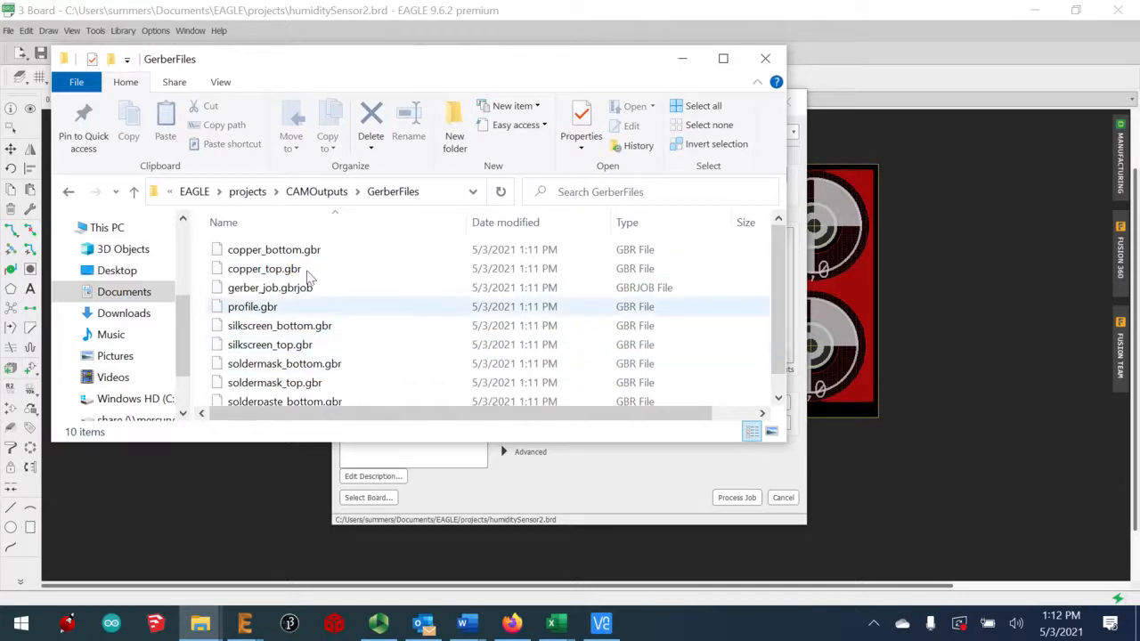
pyautogui.click(314, 197)
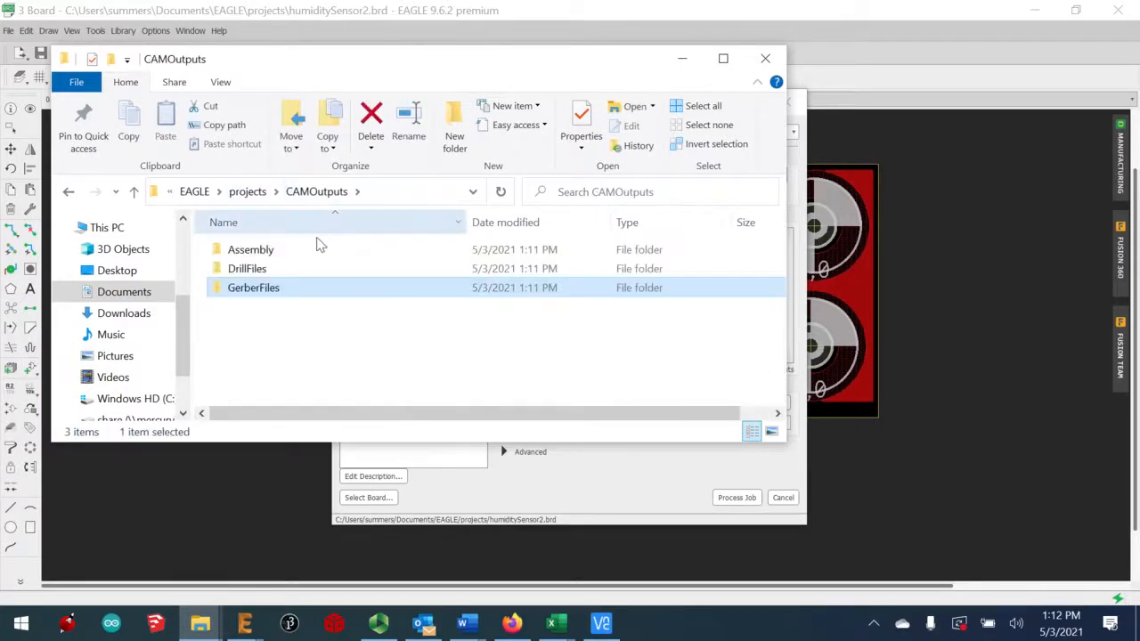
pyautogui.click(530, 481)
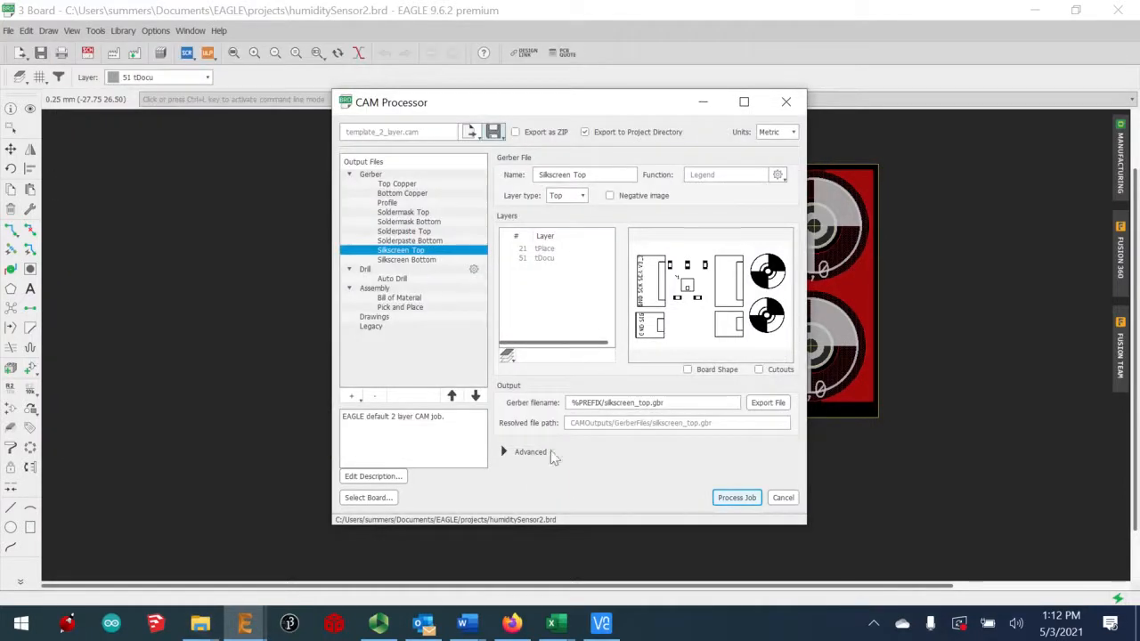
# Reprocess the CAM job with Auto Drill, replacing existing outputs, and open the output folder
pyautogui.click(381, 279)
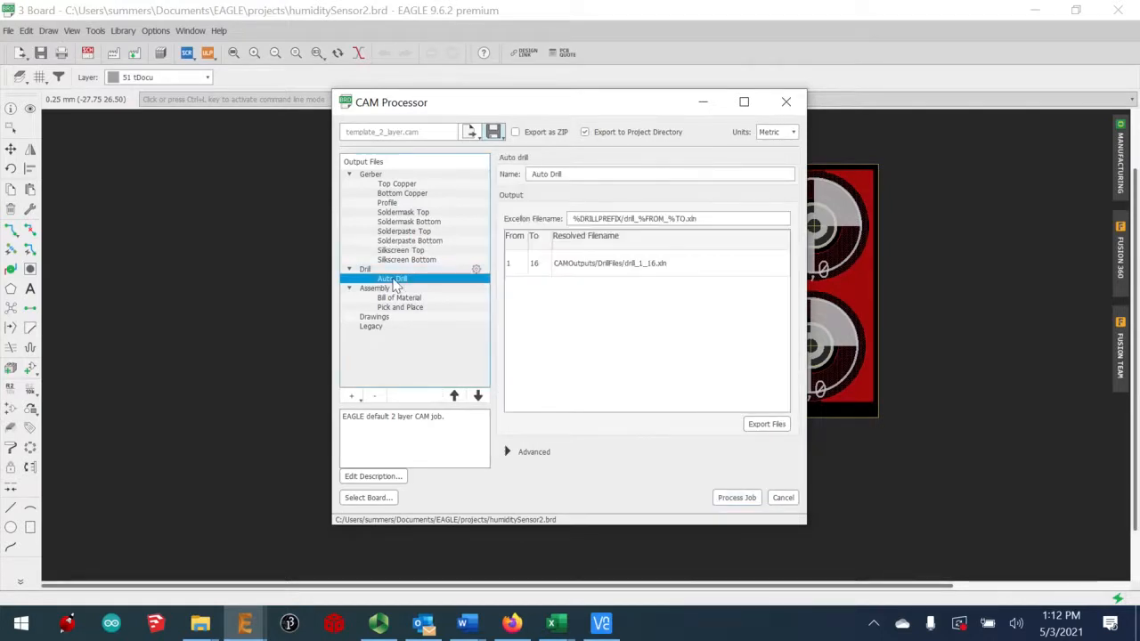
pyautogui.click(739, 496)
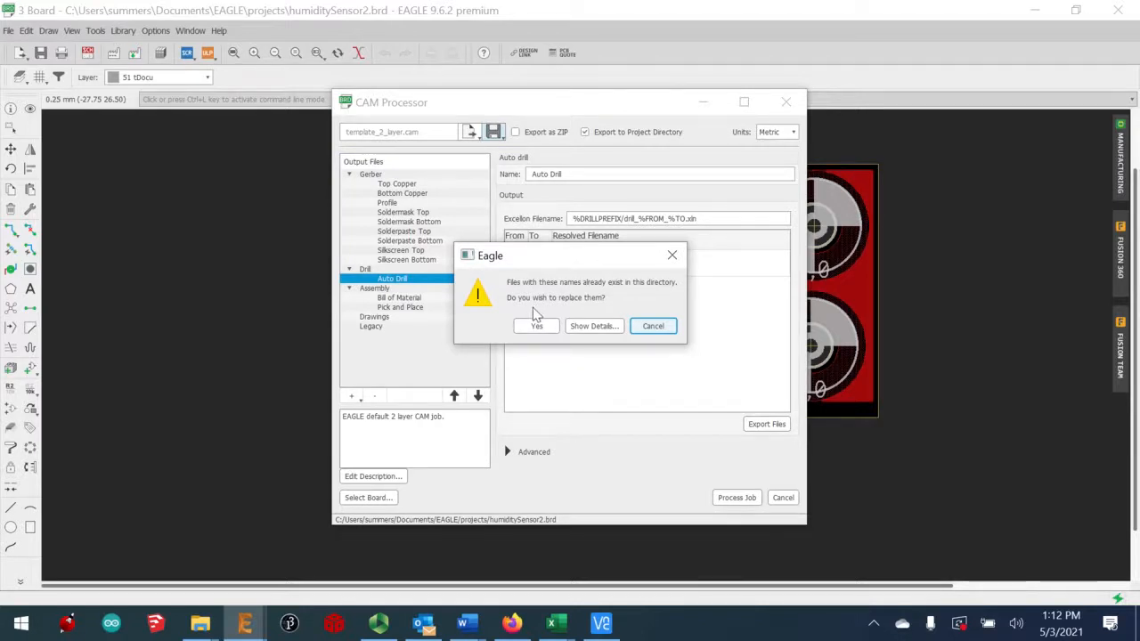
pyautogui.click(527, 329)
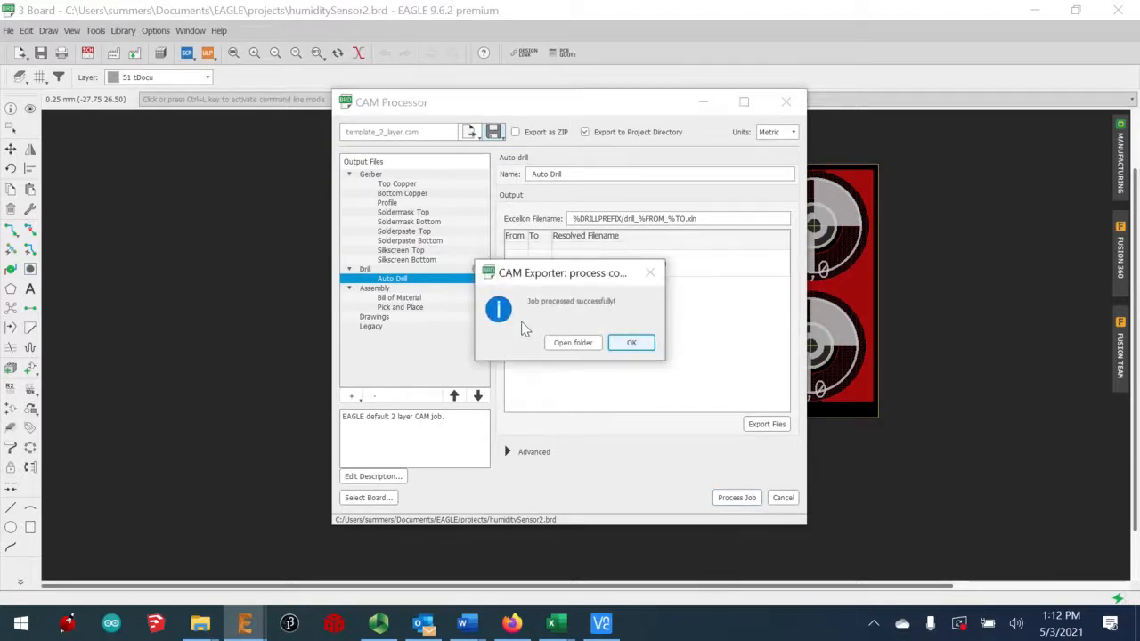
pyautogui.click(571, 344)
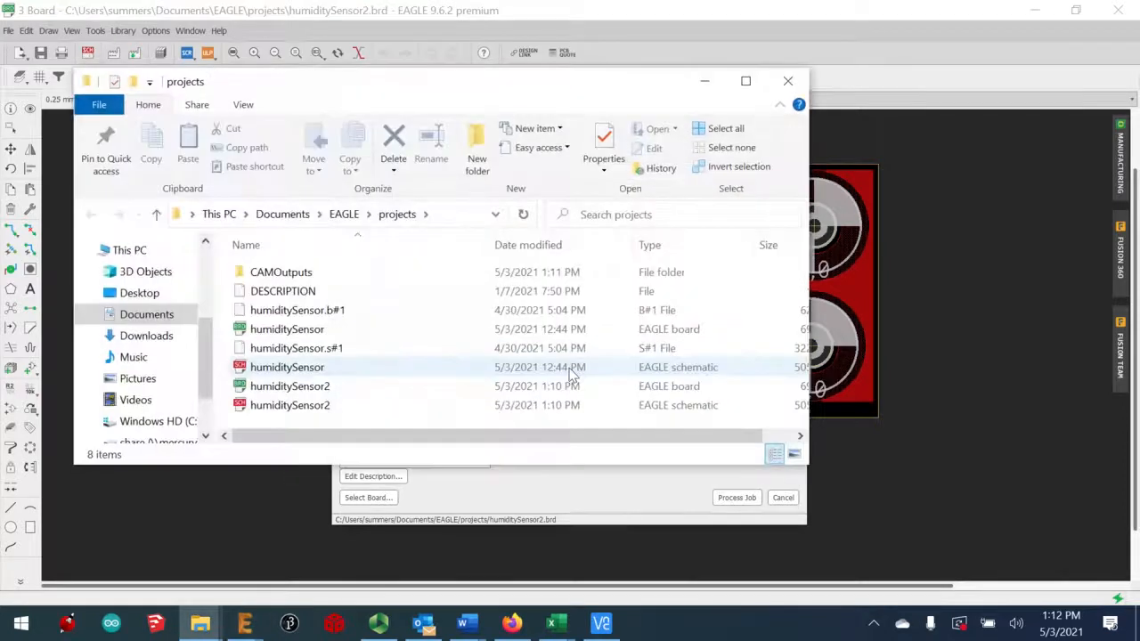
# Confirm DrillFiles holds drill_1_16.xln and GerberFiles its 10 files, then return to CAMOutputs
pyautogui.doubleClick(278, 275)
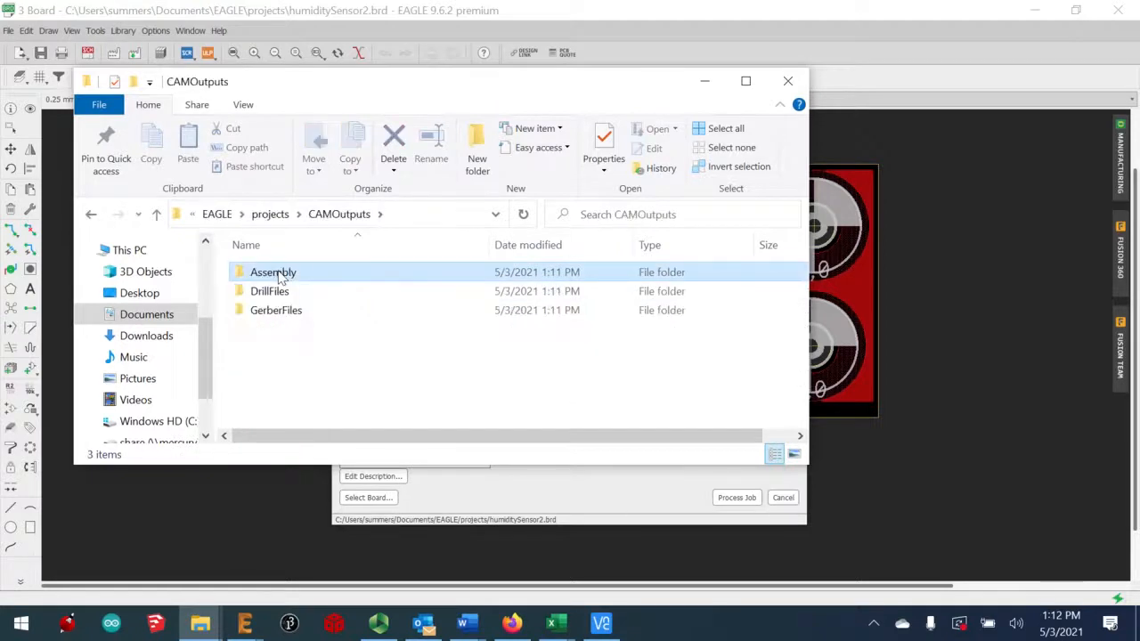
pyautogui.click(279, 273)
pyautogui.doubleClick(279, 298)
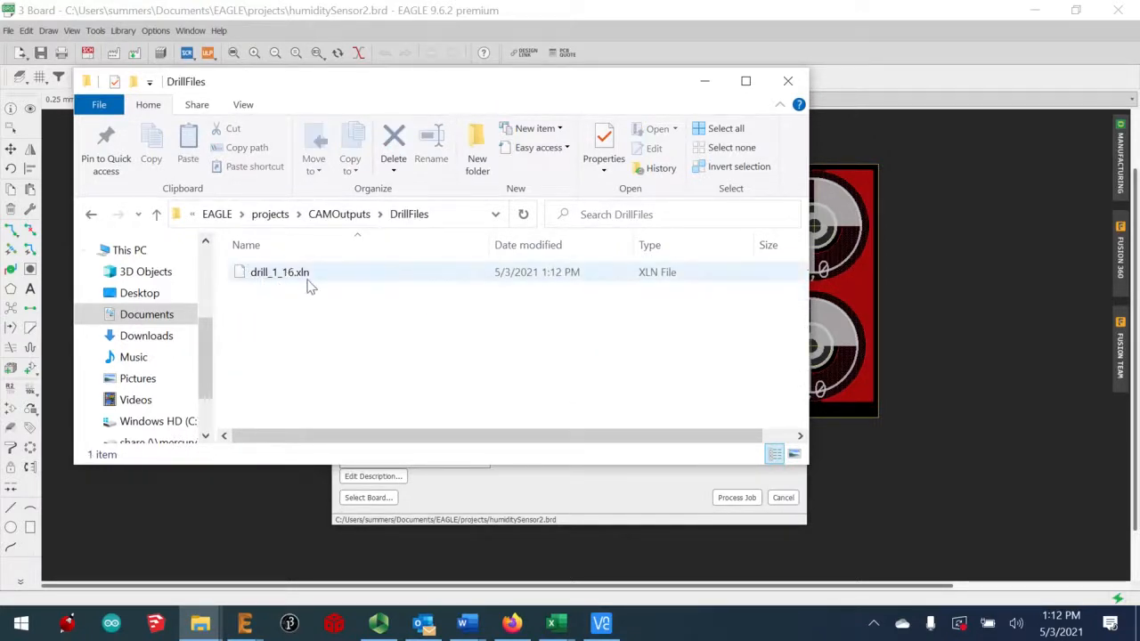
pyautogui.click(347, 218)
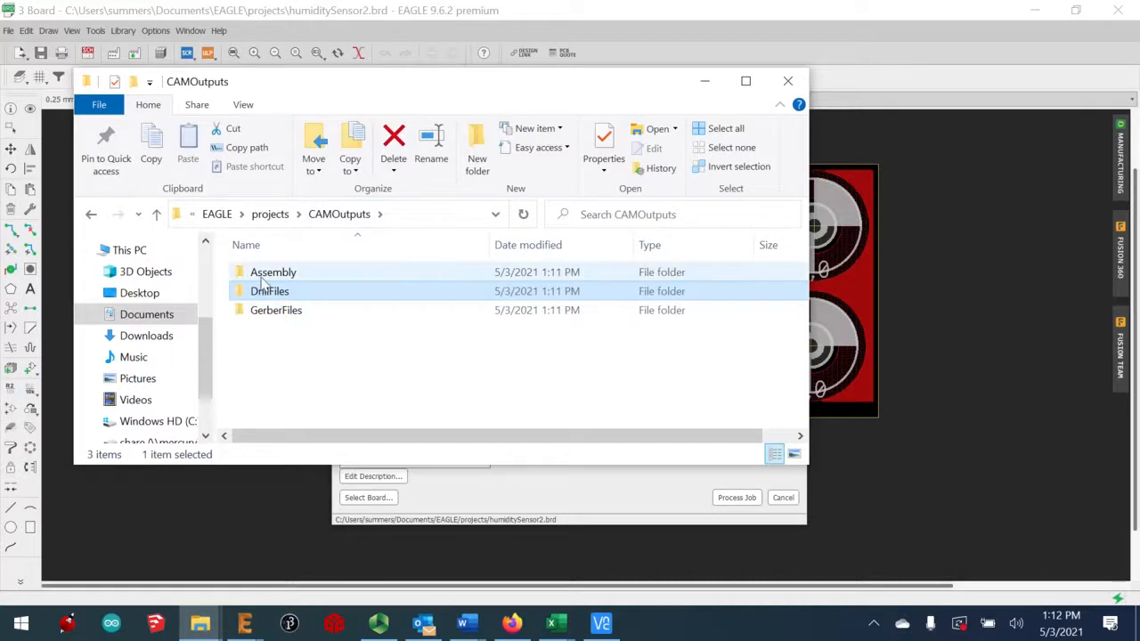
pyautogui.click(262, 313)
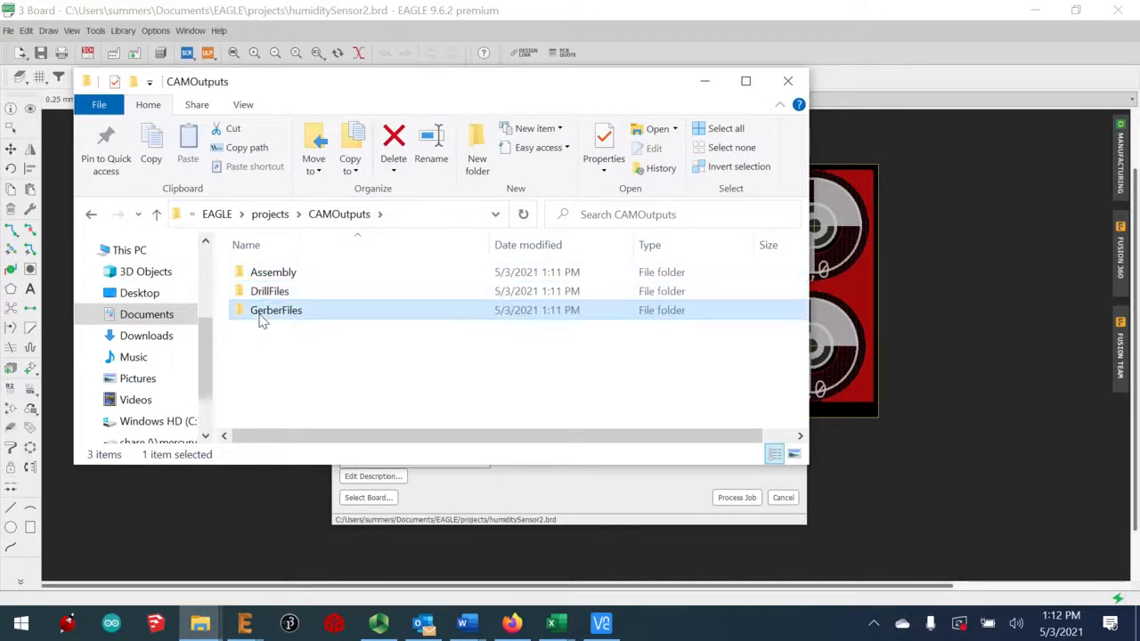
pyautogui.doubleClick(259, 314)
pyautogui.scroll(-1, 423, 403)
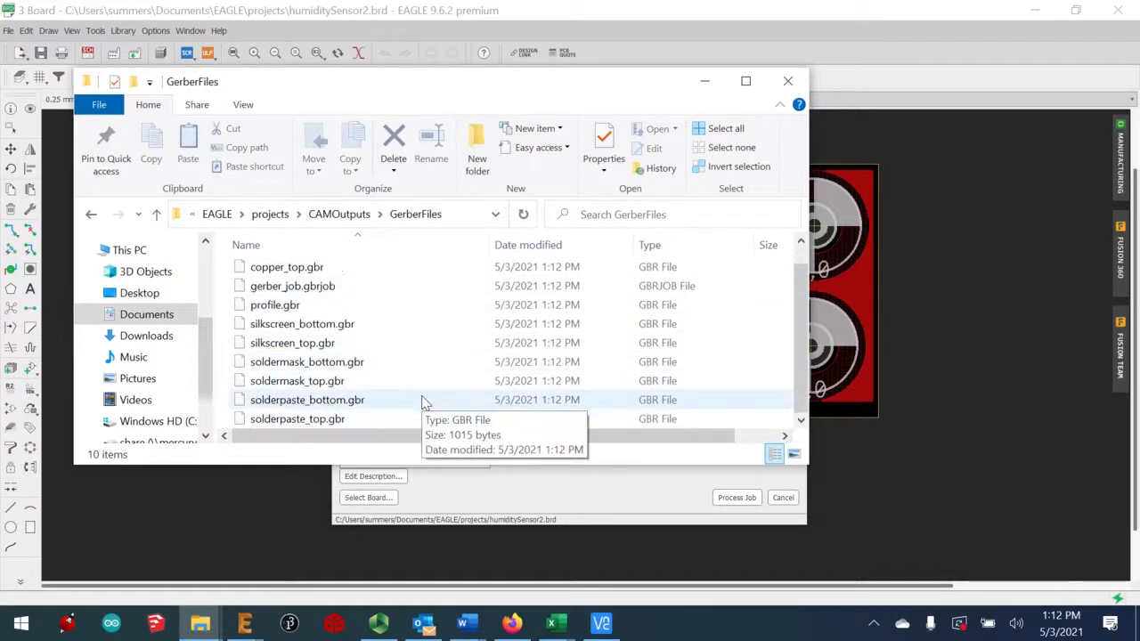
pyautogui.scroll(1, 424, 402)
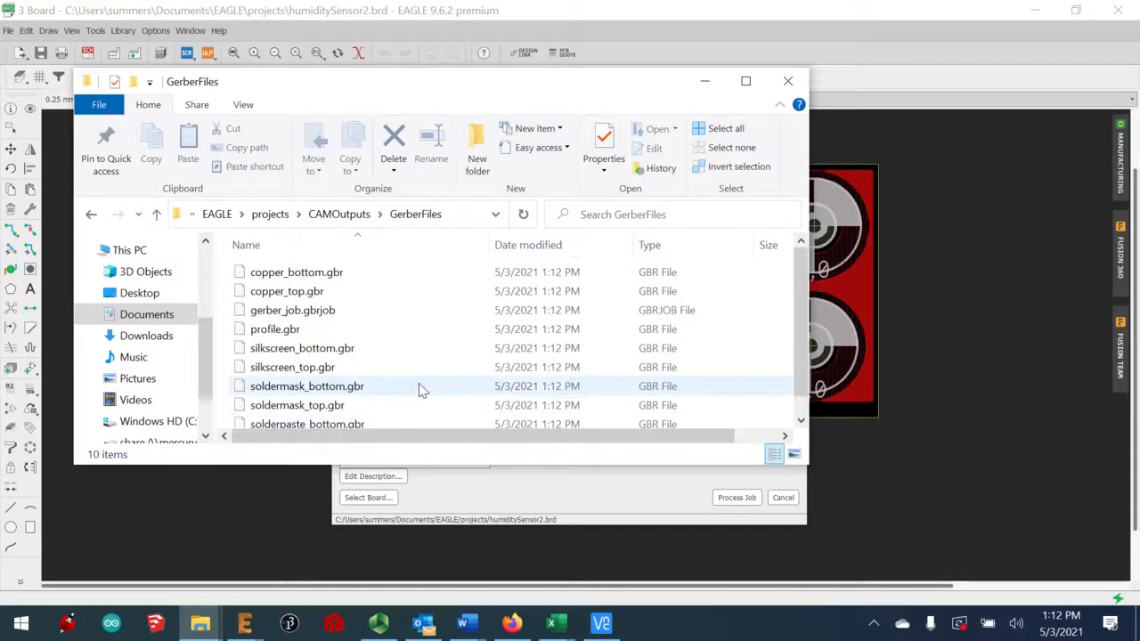
pyautogui.click(321, 215)
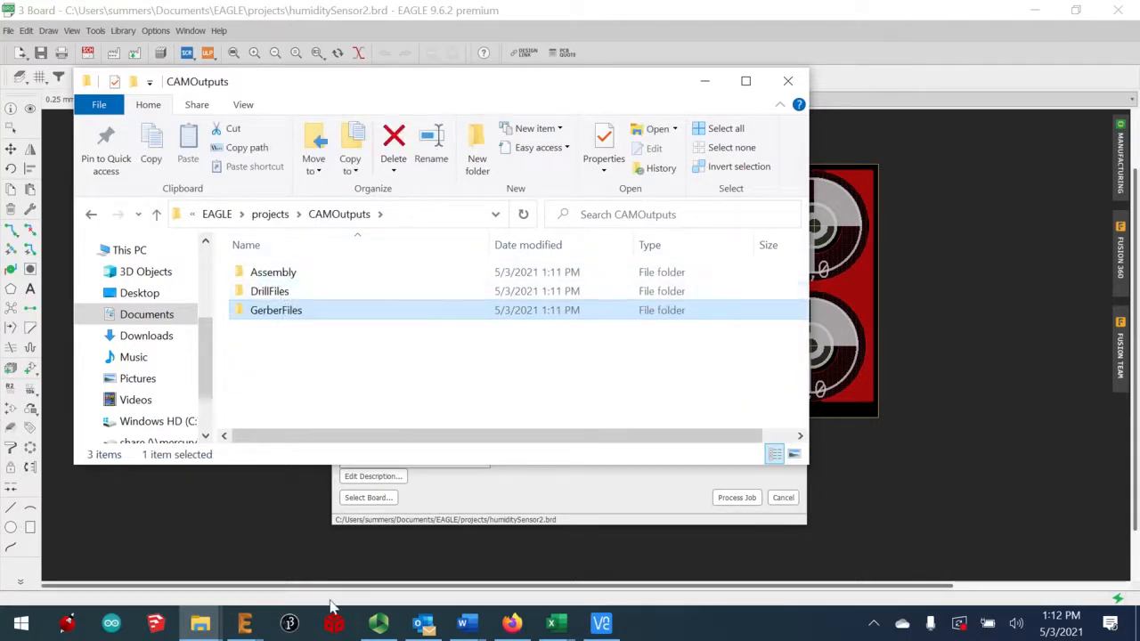
pyautogui.click(210, 629)
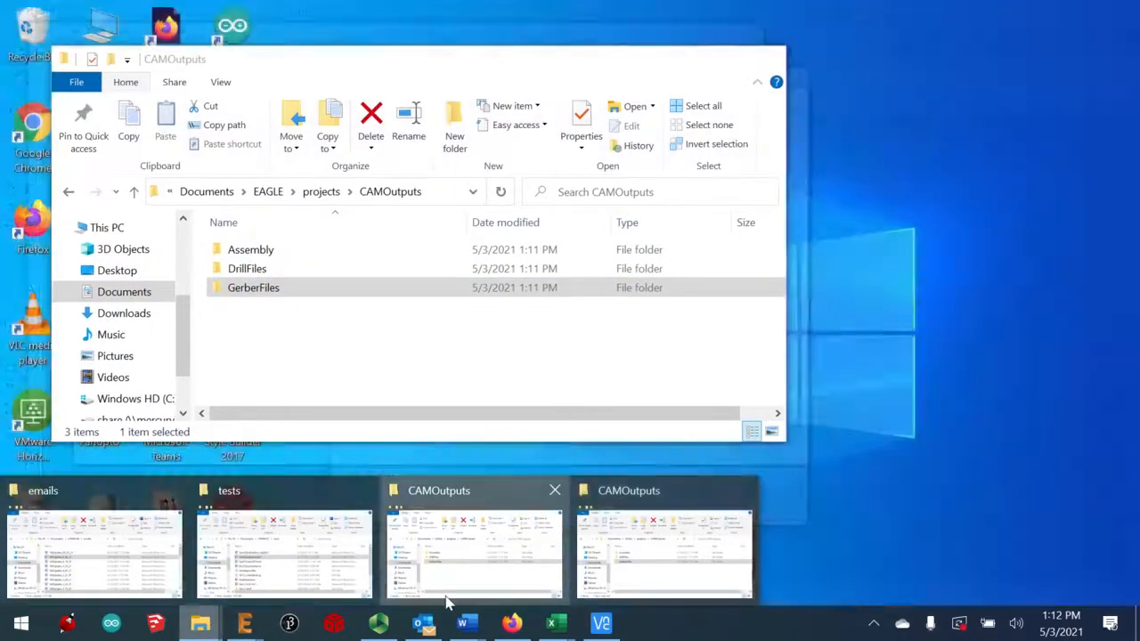
# Place a second Explorer window alongside and drag drill_1_16.xln from DrillFiles into GerberFiles
pyautogui.click(445, 592)
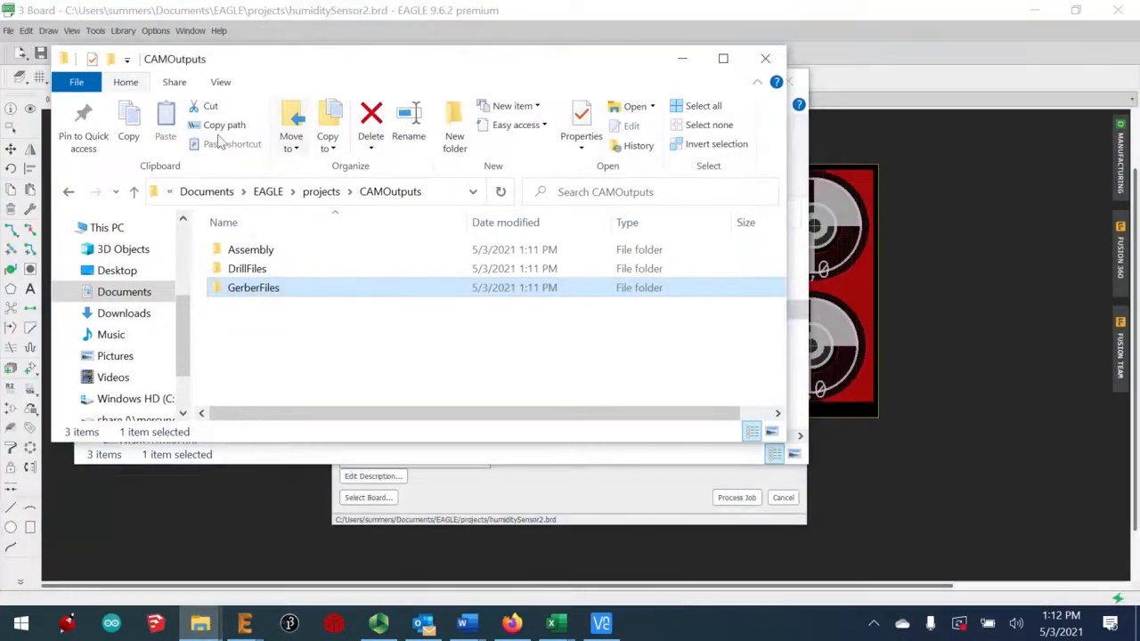
pyautogui.moveTo(325, 63); pyautogui.dragTo(808, 85)
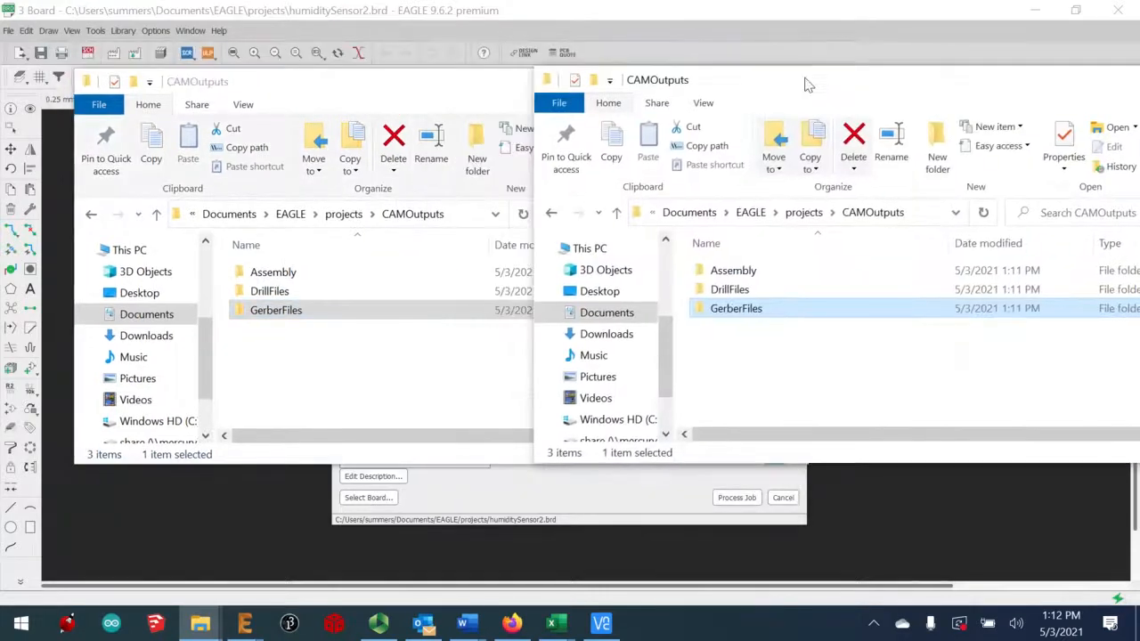
pyautogui.doubleClick(717, 294)
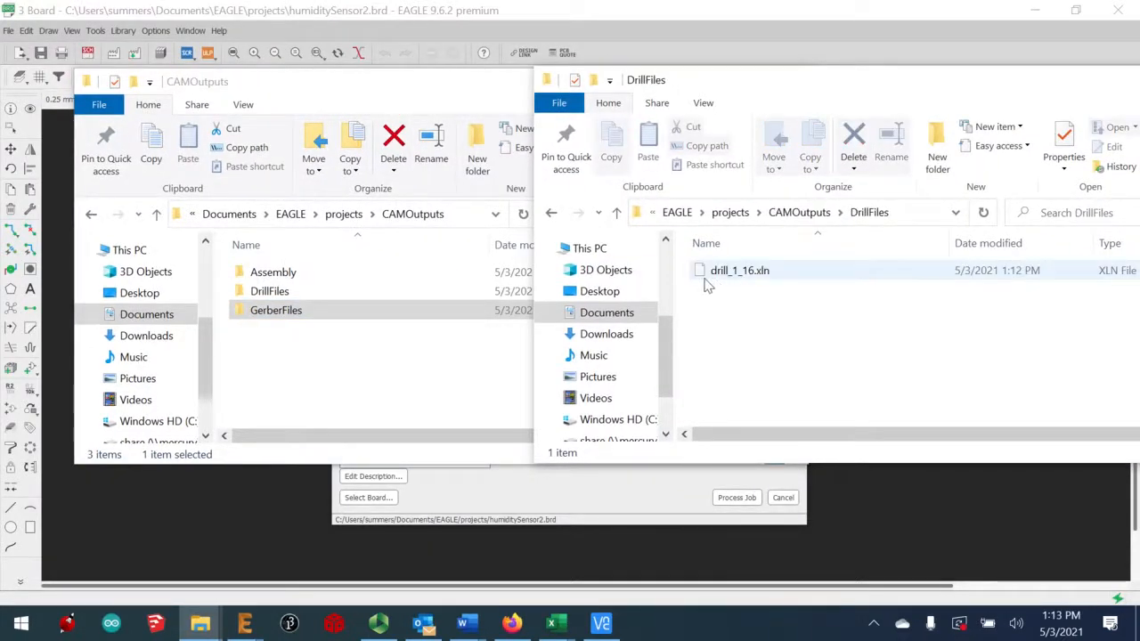
pyautogui.moveTo(712, 272); pyautogui.dragTo(300, 324)
# Open GerberFiles and select all eleven files, including the drill file
pyautogui.doubleClick(315, 313)
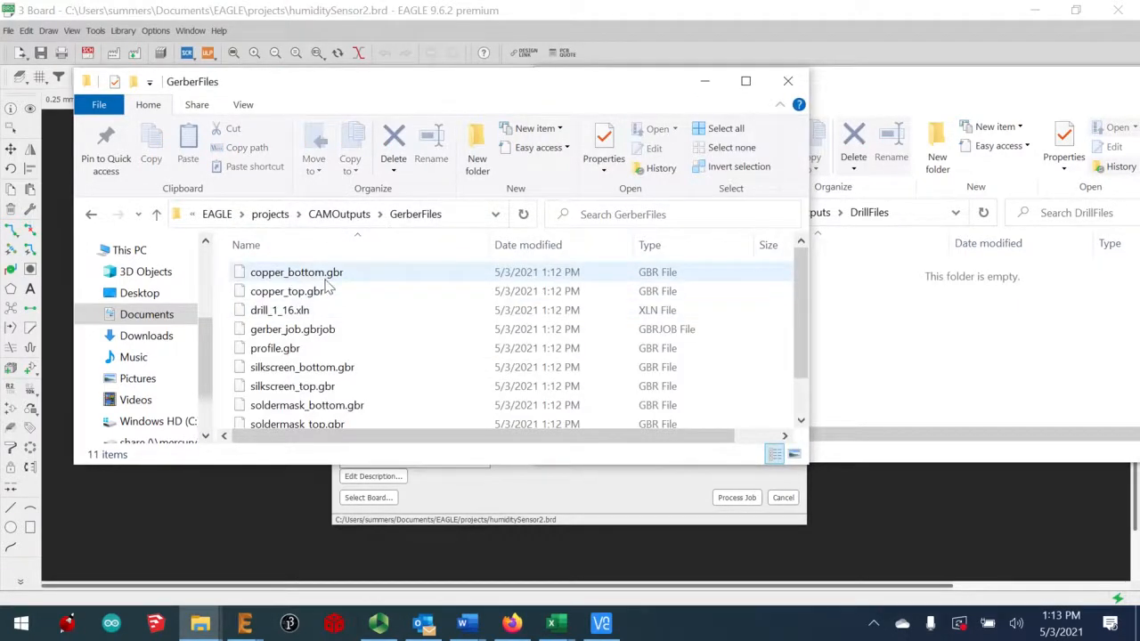
pyautogui.click(325, 277)
pyautogui.scroll(-1, 334, 330)
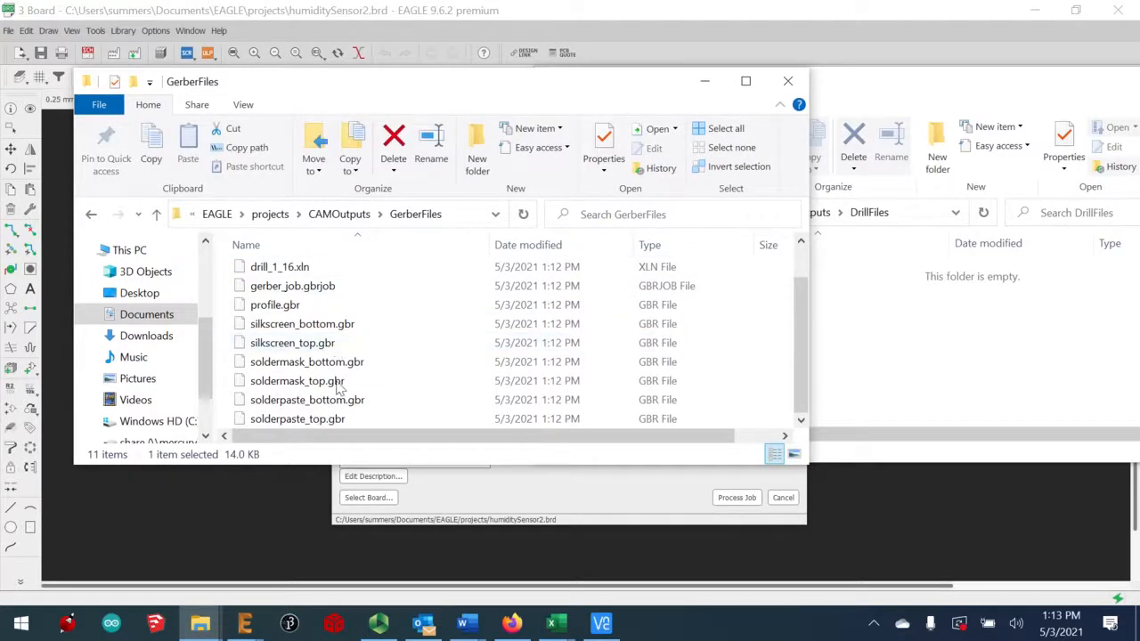
pyautogui.keyDown('shift'); pyautogui.click(329, 420); pyautogui.keyUp('shift')
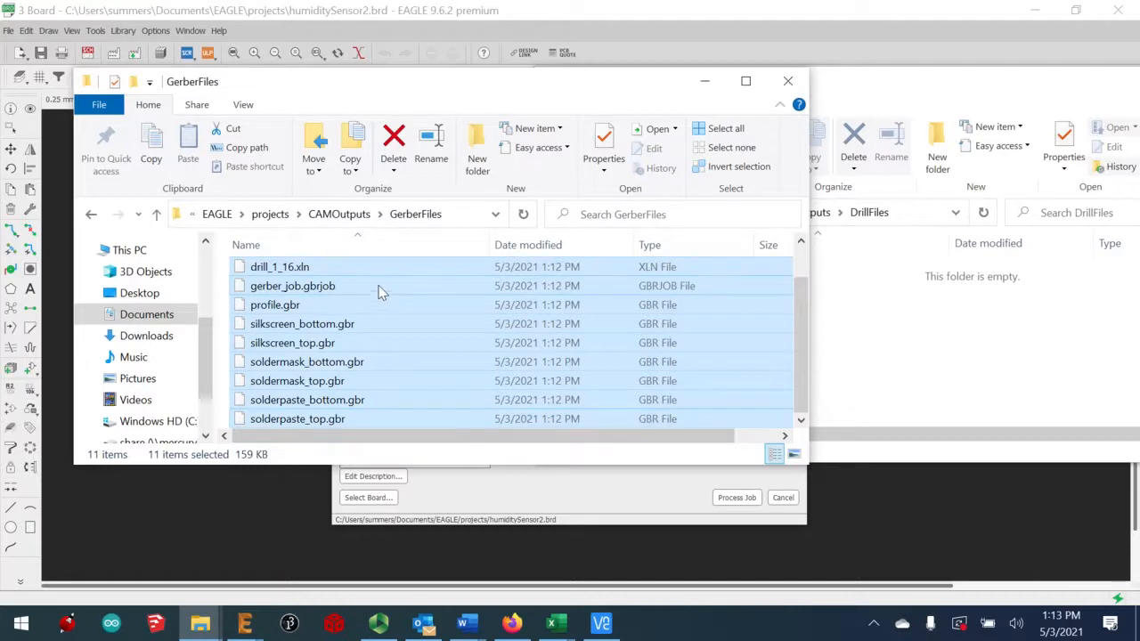
pyautogui.click(314, 151)
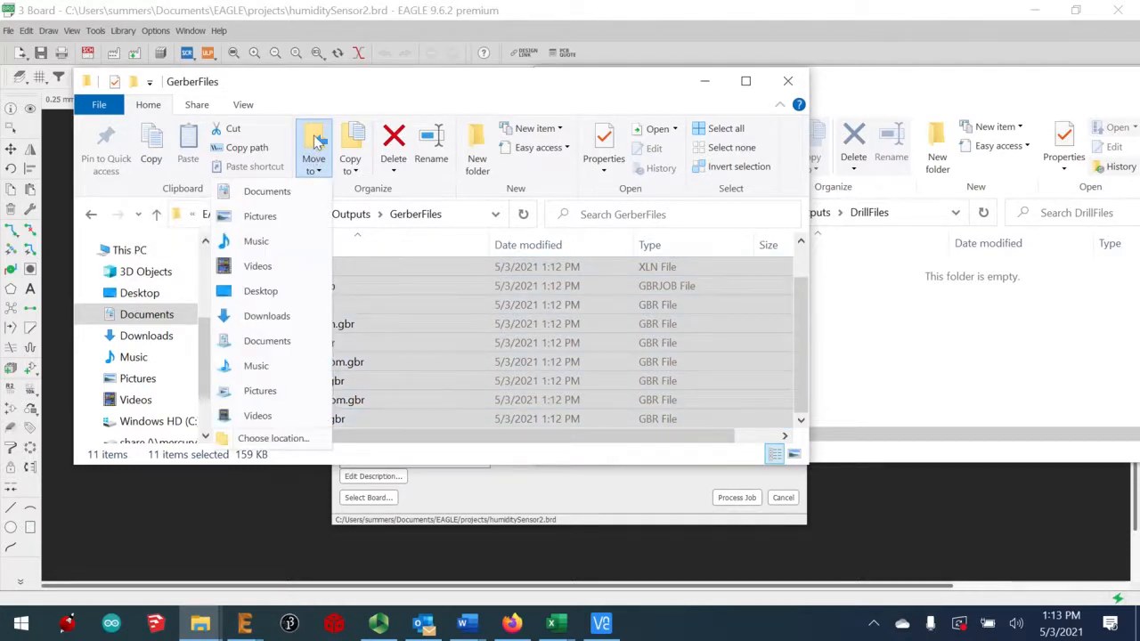
# Compress the eleven selected files into a zipped folder named humiditySensor
pyautogui.click(379, 334)
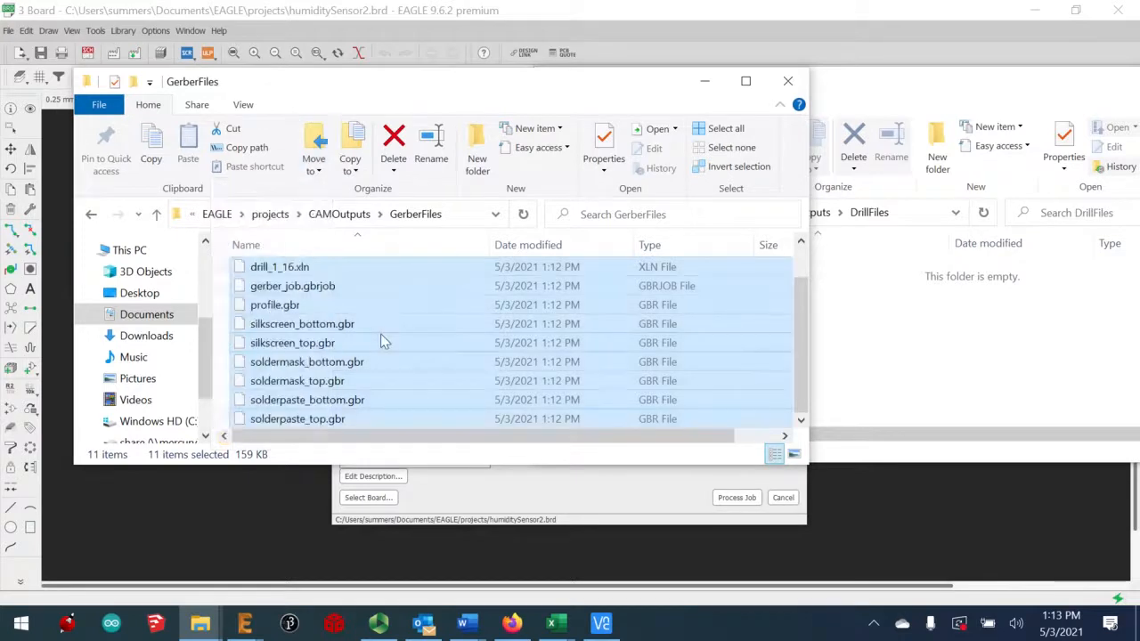
pyautogui.rightClick(384, 331)
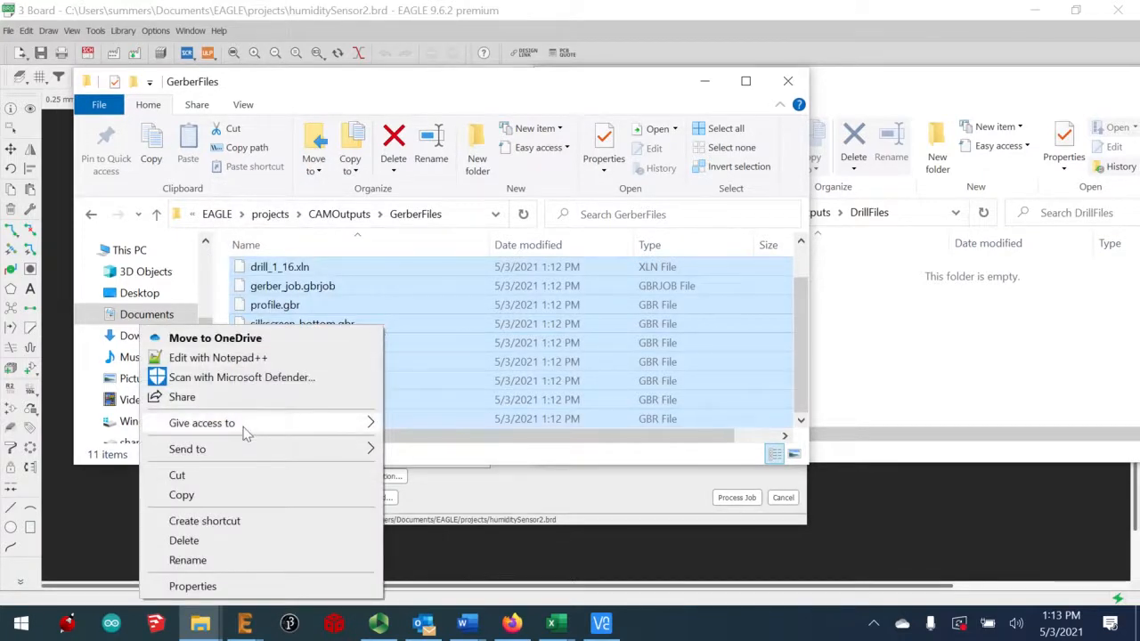
pyautogui.moveTo(234, 448)
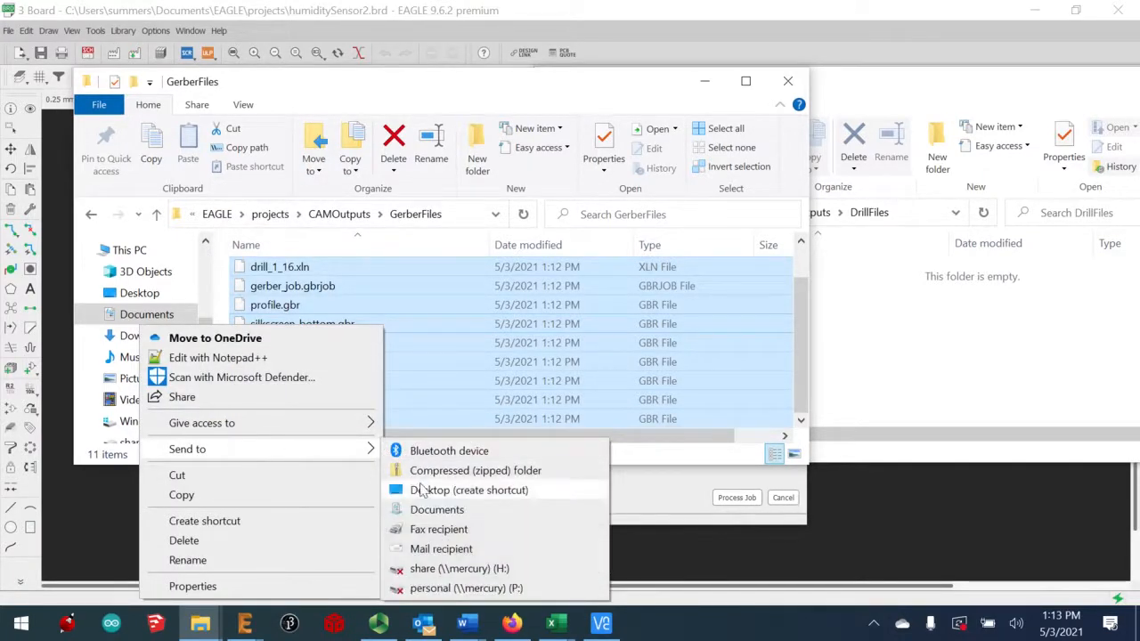
pyautogui.click(478, 471)
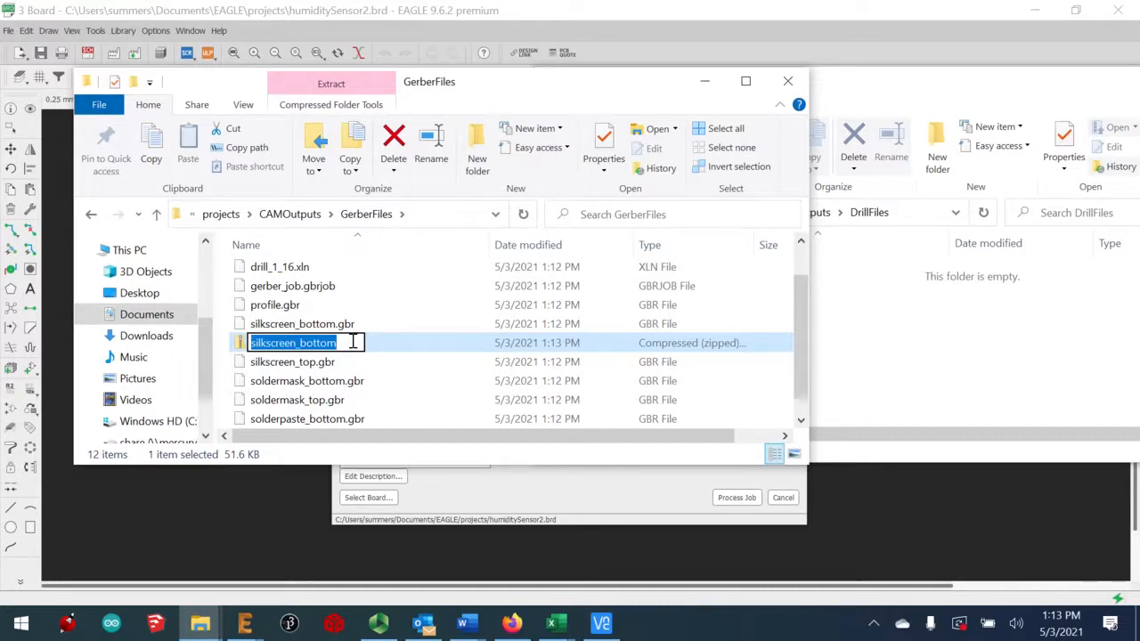
pyautogui.write('humidi')
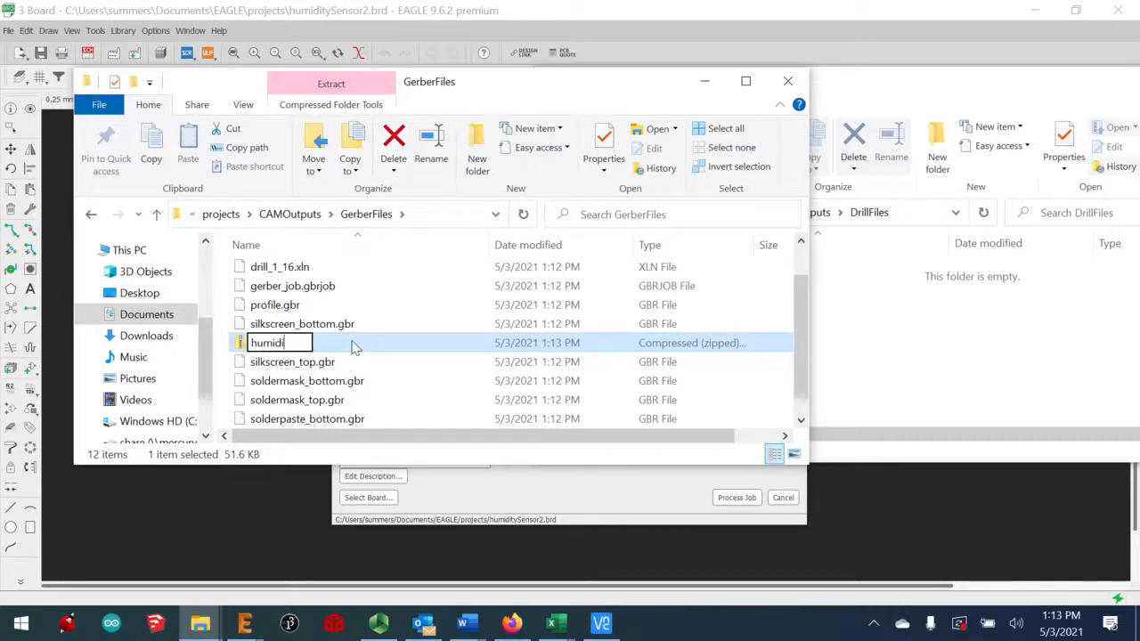
pyautogui.write('tySensor')
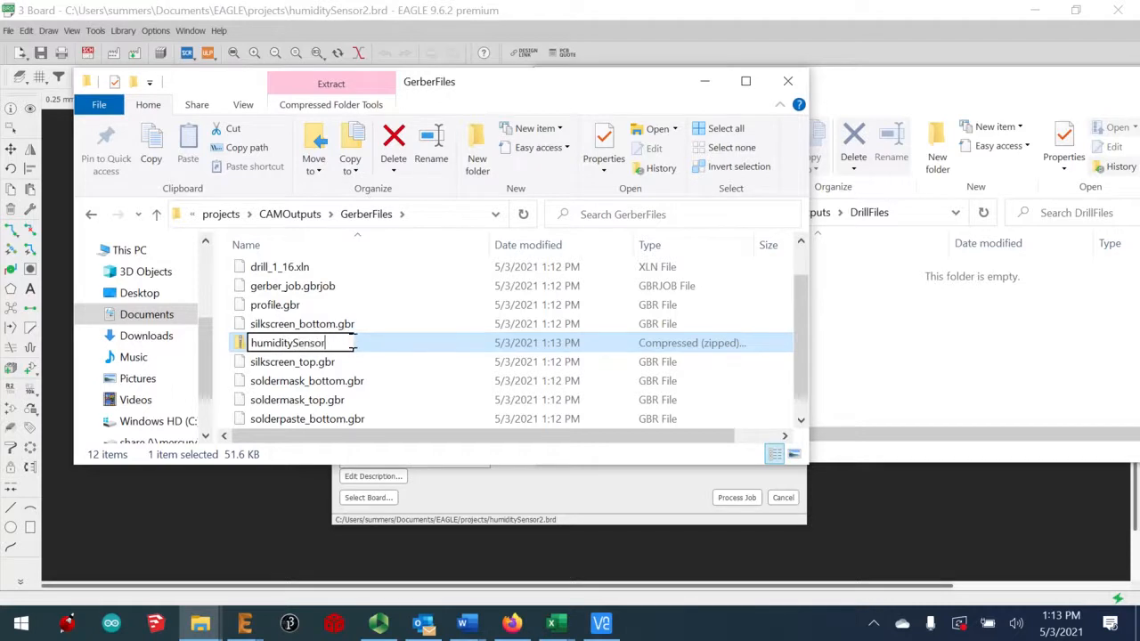
pyautogui.press('Return')
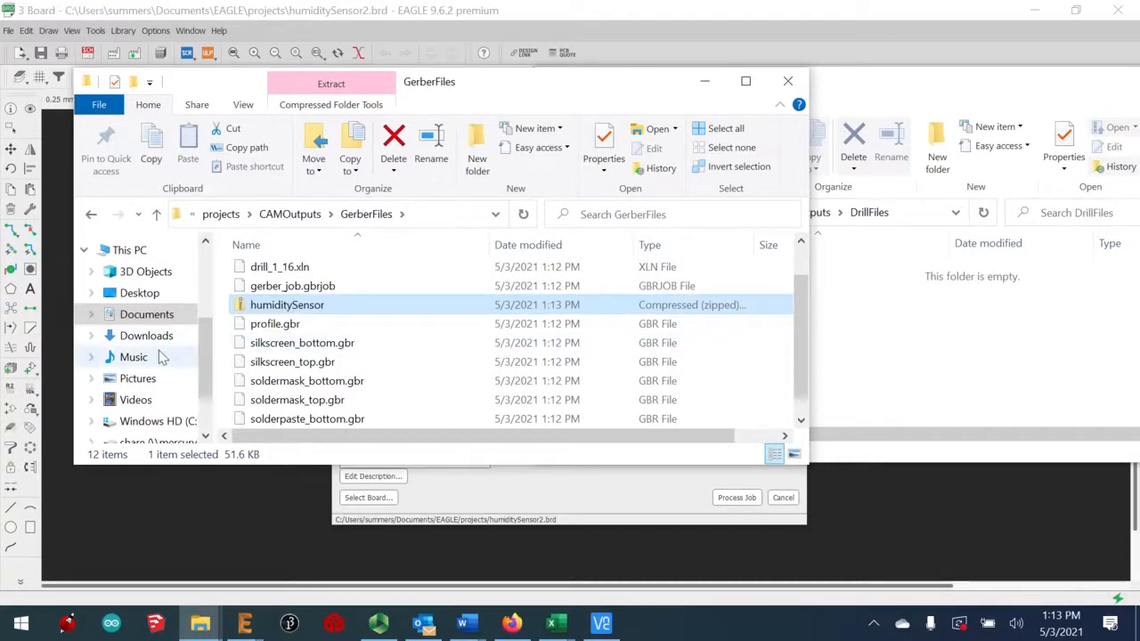
pyautogui.doubleClick(301, 307)
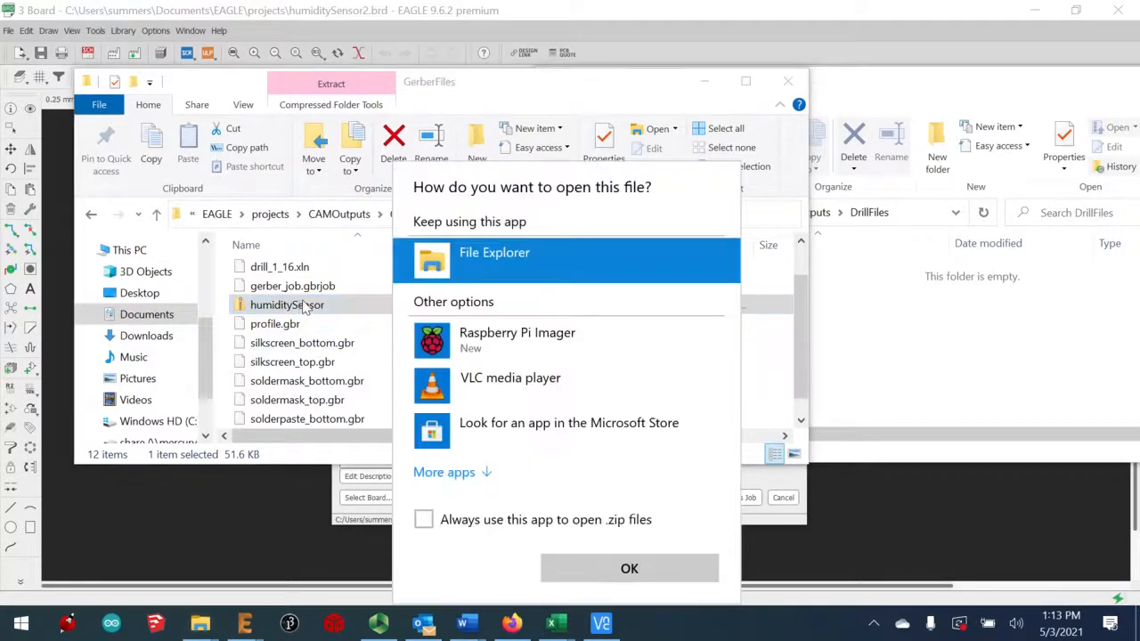
pyautogui.click(622, 581)
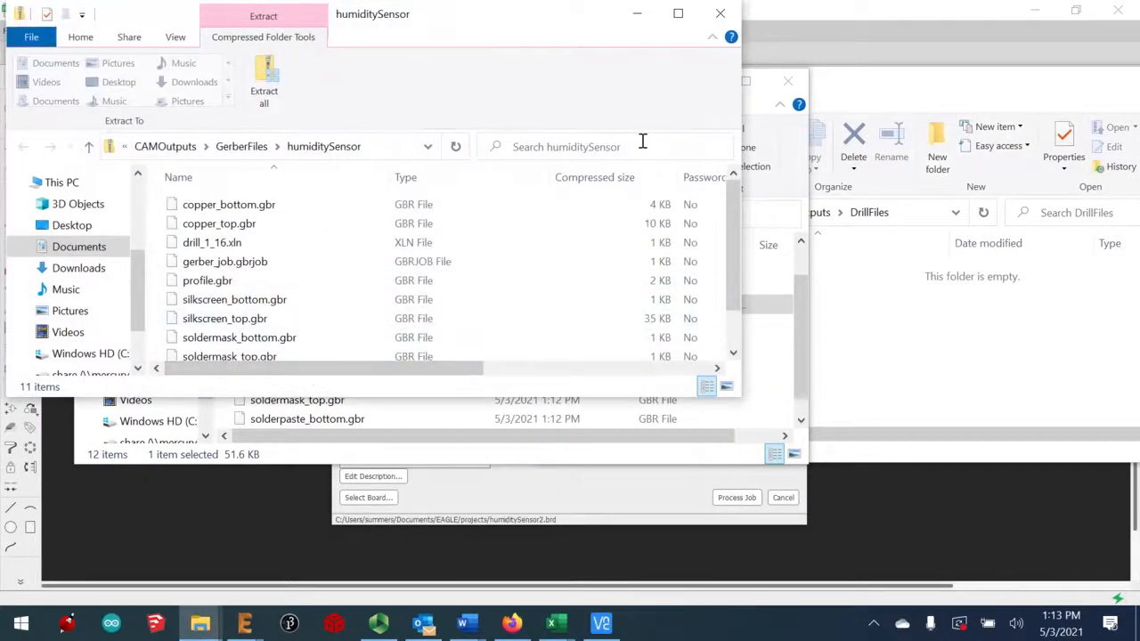
pyautogui.click(722, 13)
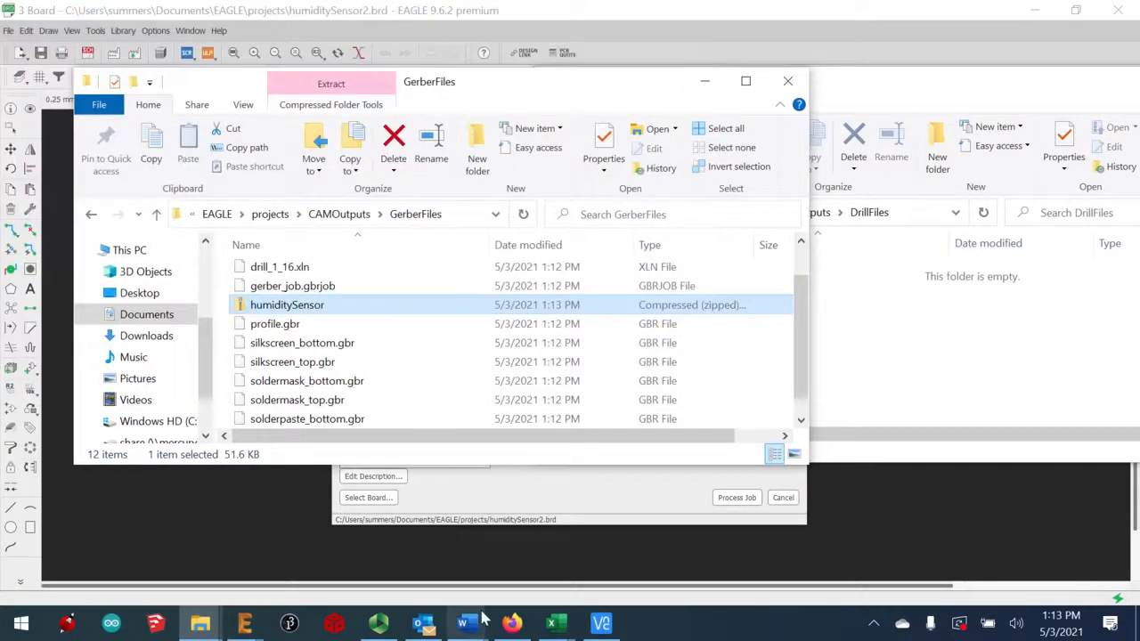
# Open a new Firefox tab and go to oshpark.com
pyautogui.click(512, 623)
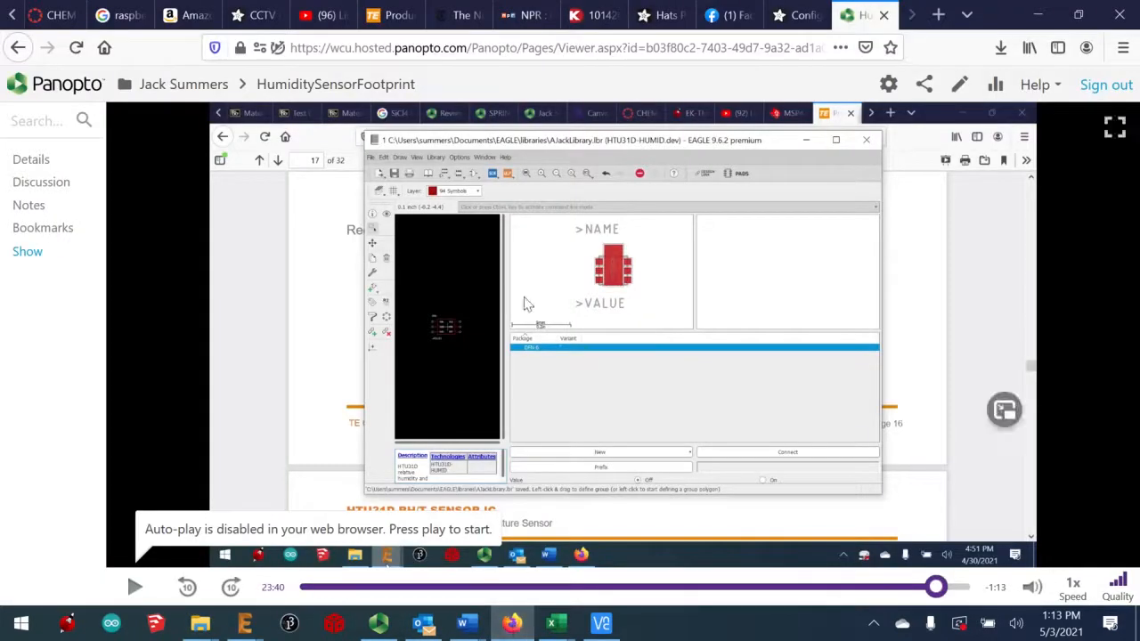
pyautogui.click(808, 14)
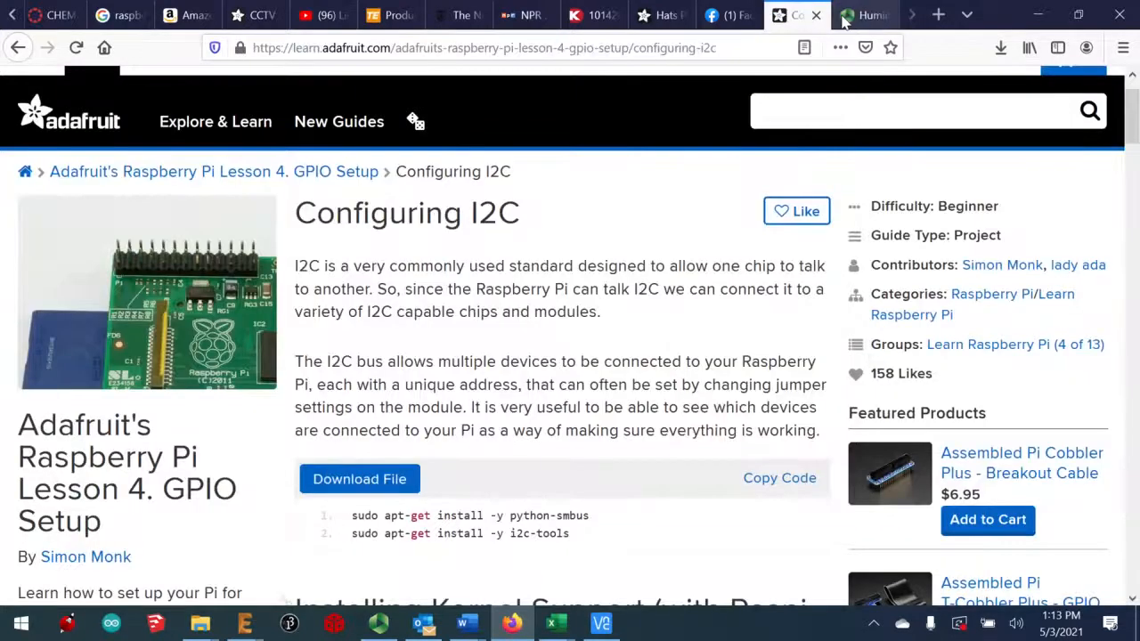
pyautogui.click(859, 16)
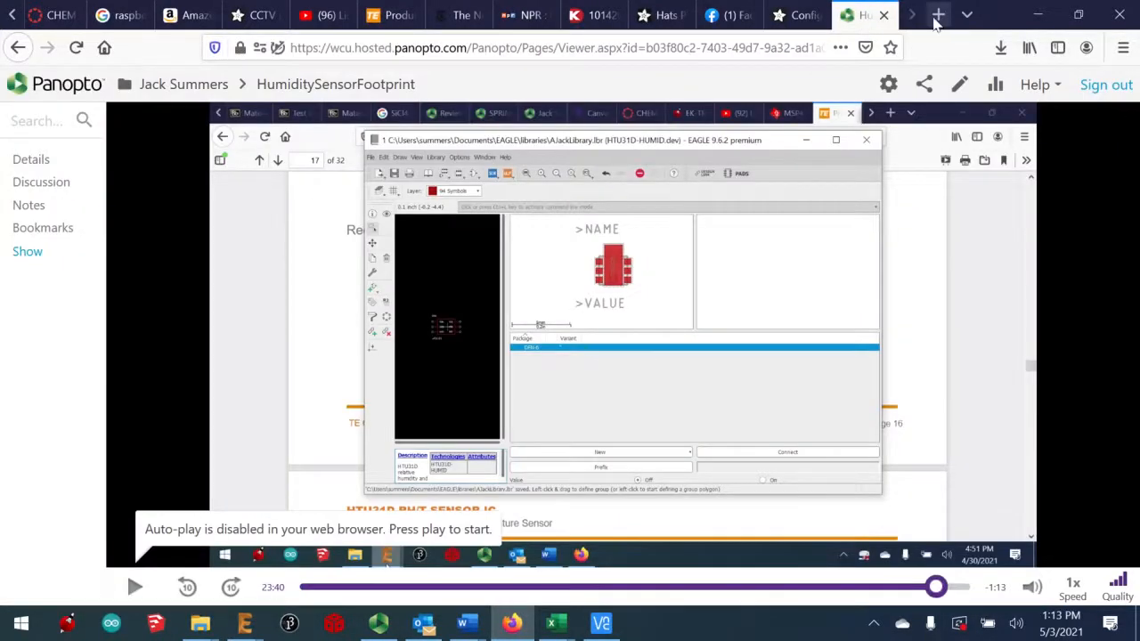
pyautogui.click(938, 15)
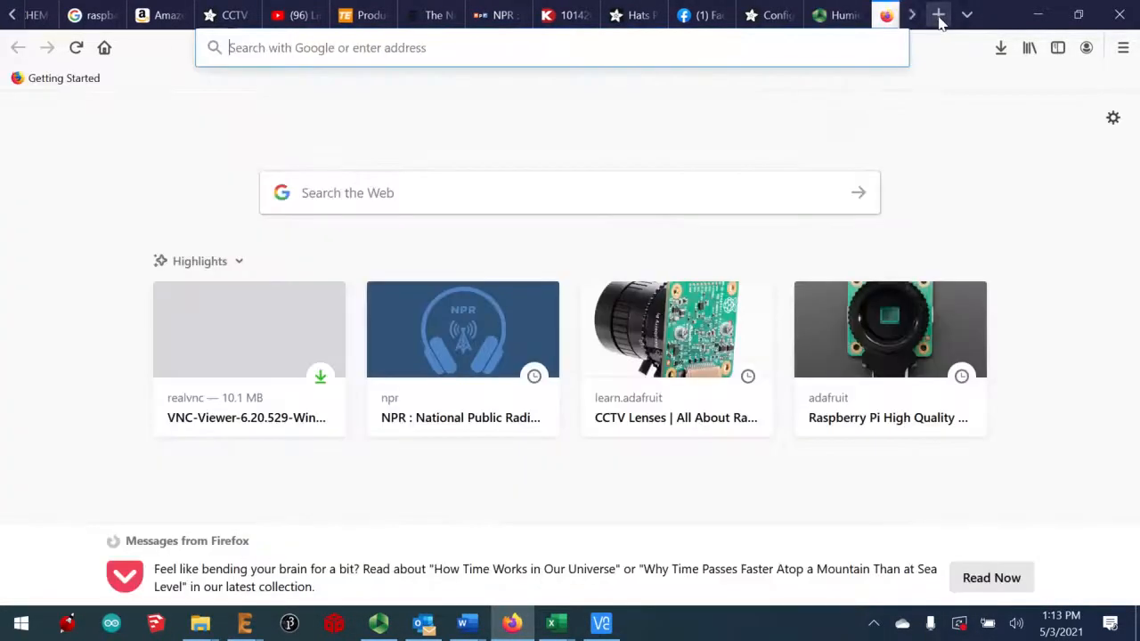
pyautogui.click(490, 56)
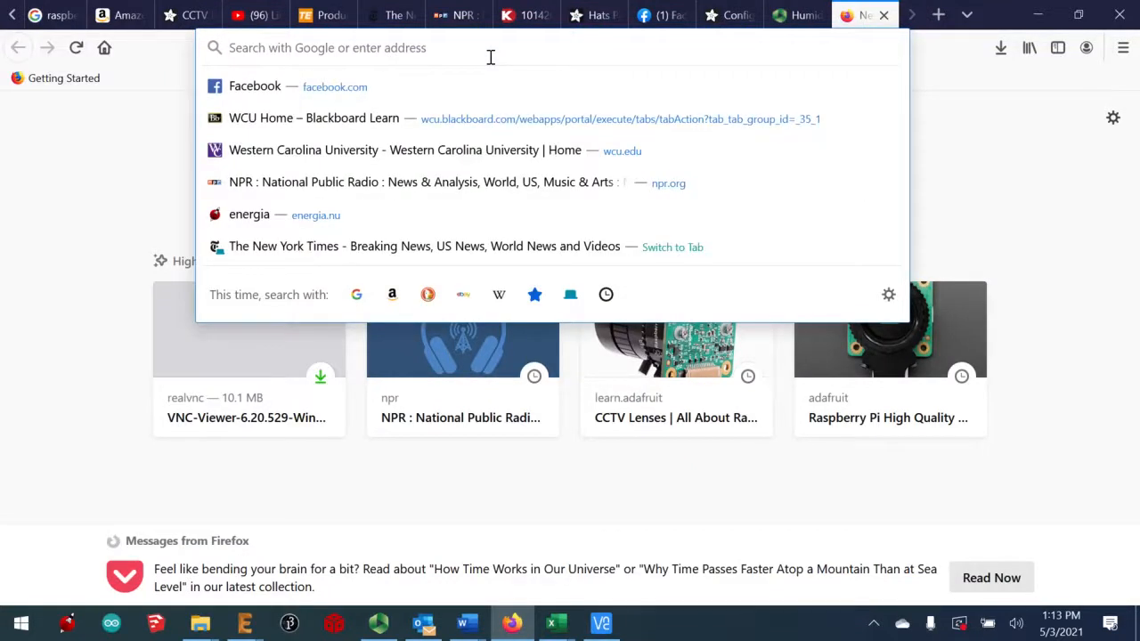
pyautogui.write('os')
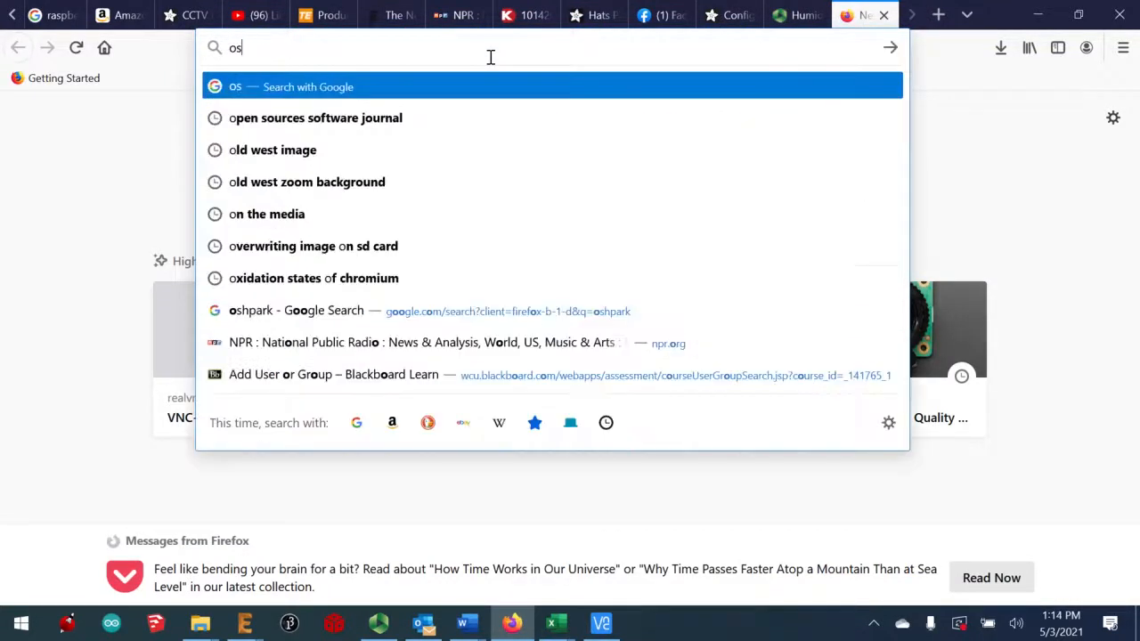
pyautogui.write('hpark')
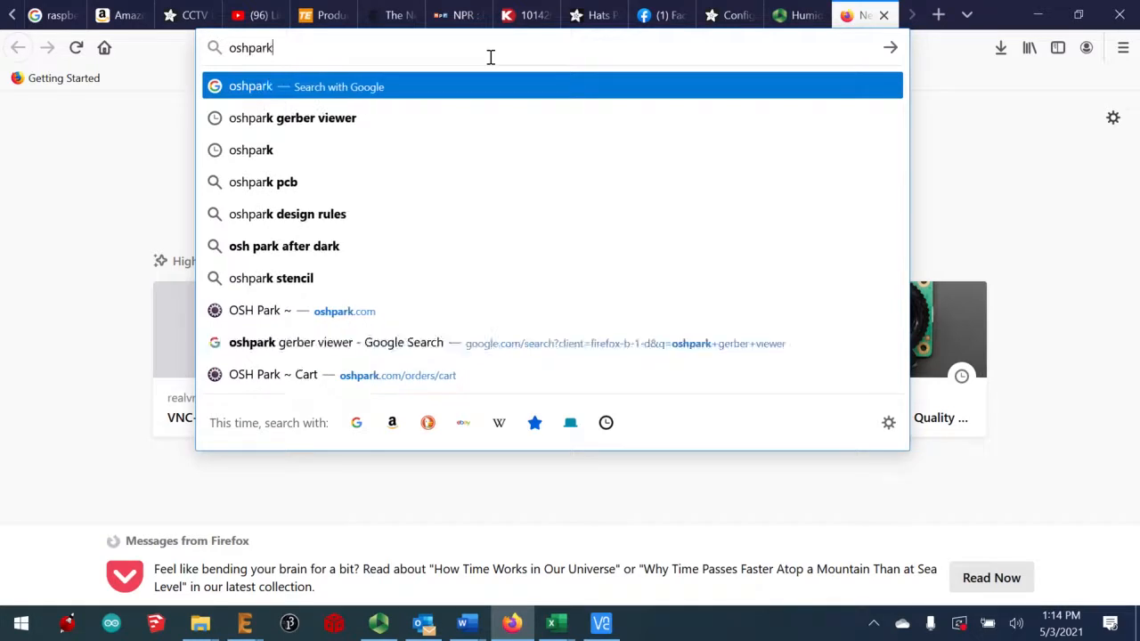
pyautogui.write('.com')
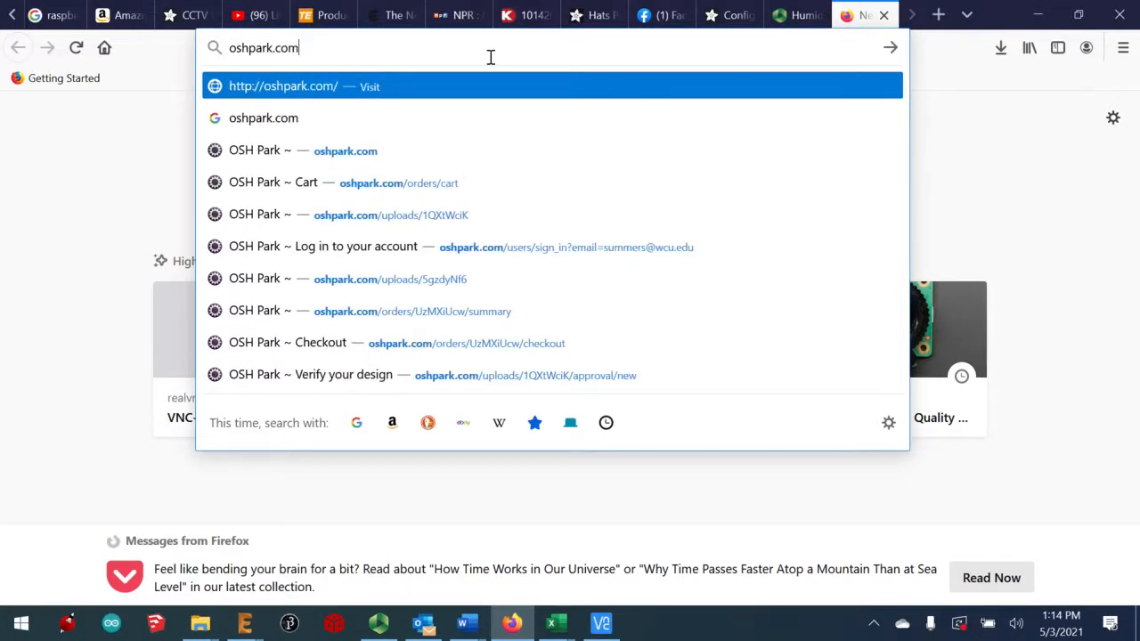
pyautogui.press('Return')
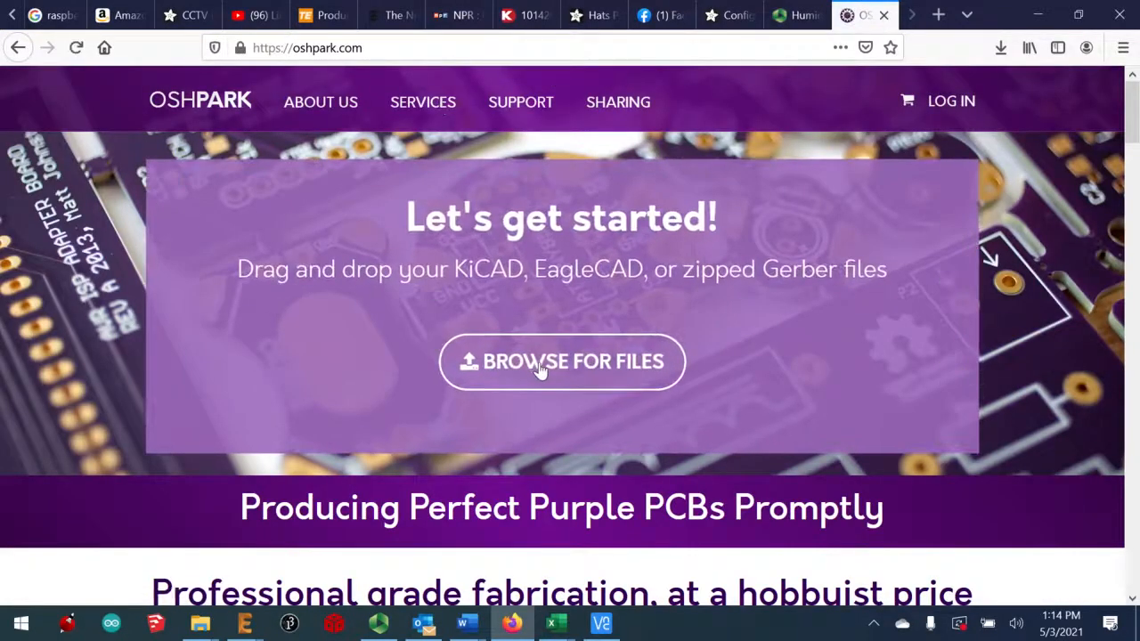
# Upload humiditySensor.zip from EAGLE > projects > CAMOutputs > GerberFiles to OSH Park
pyautogui.click(556, 368)
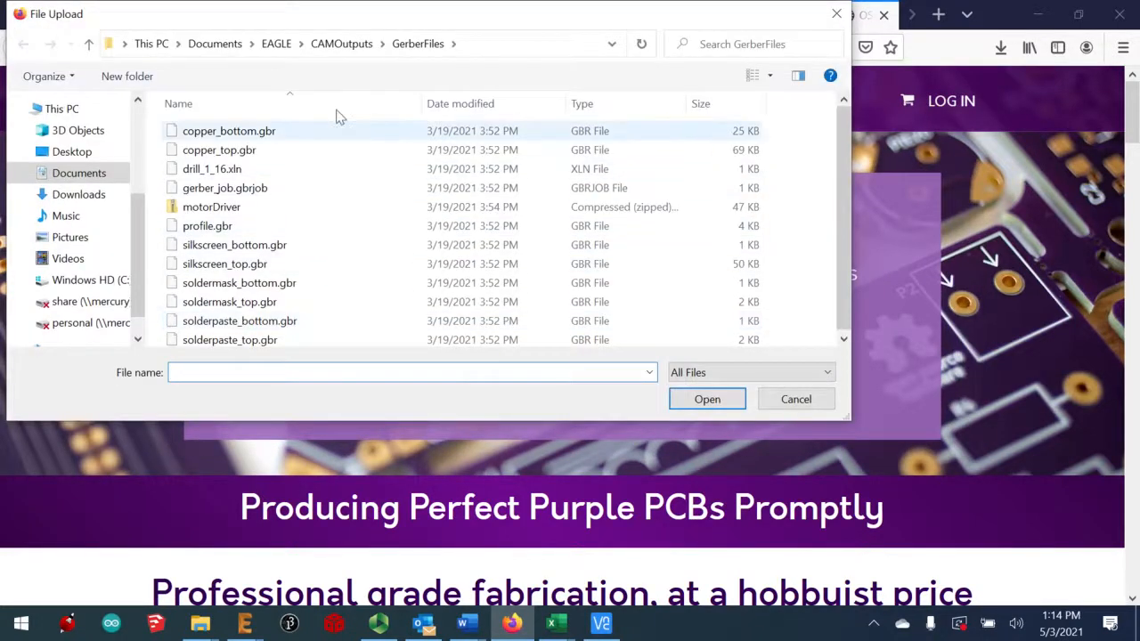
pyautogui.click(274, 44)
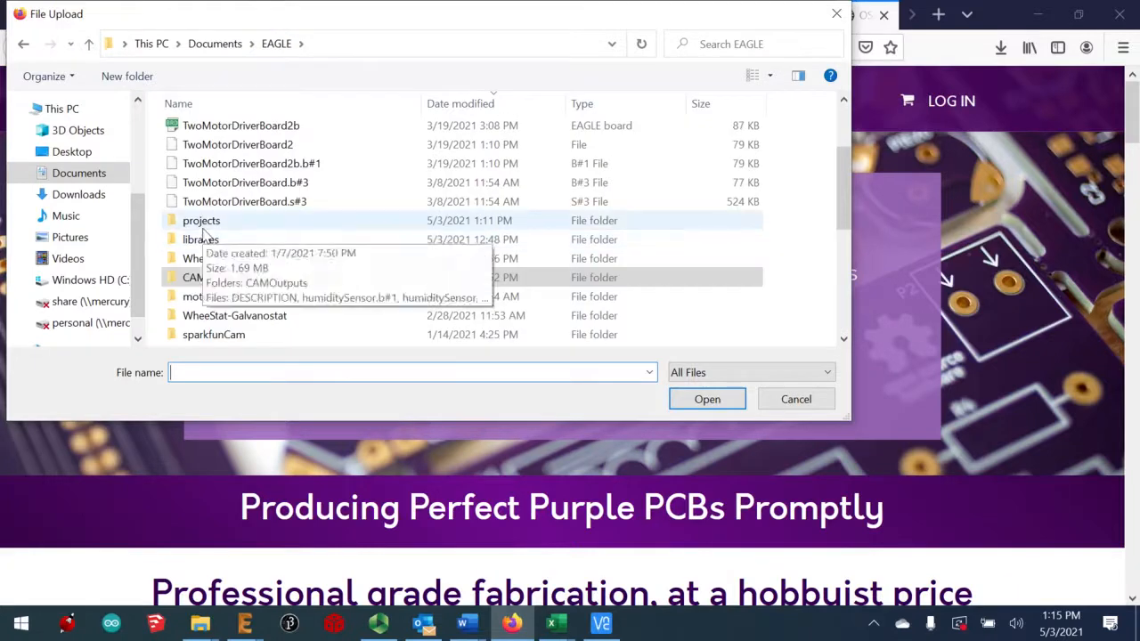
pyautogui.doubleClick(205, 227)
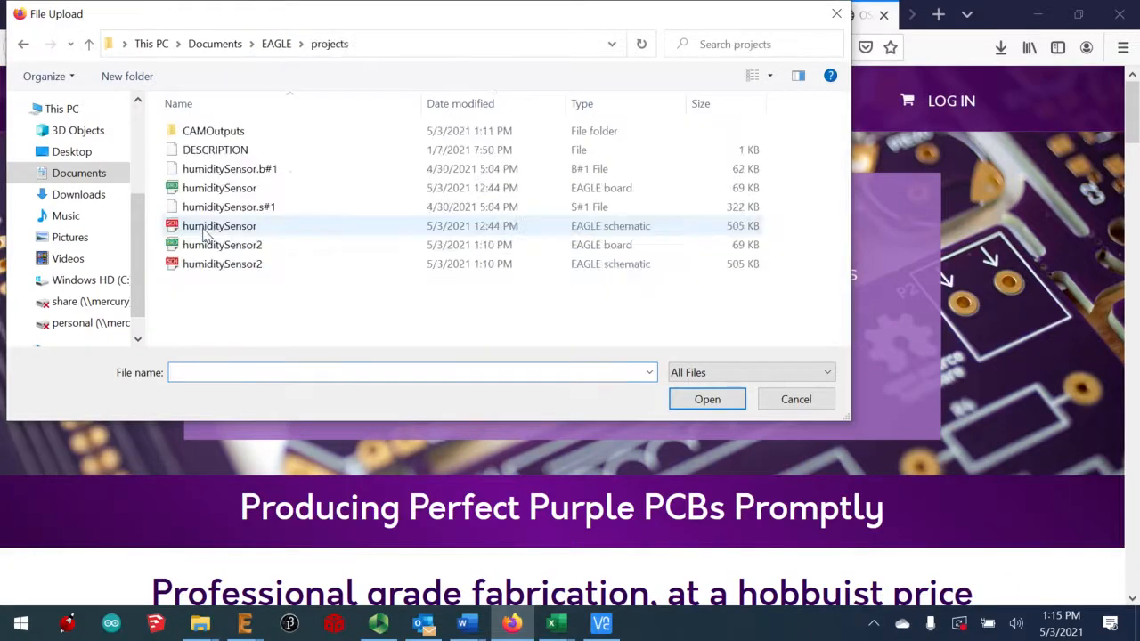
pyautogui.doubleClick(214, 132)
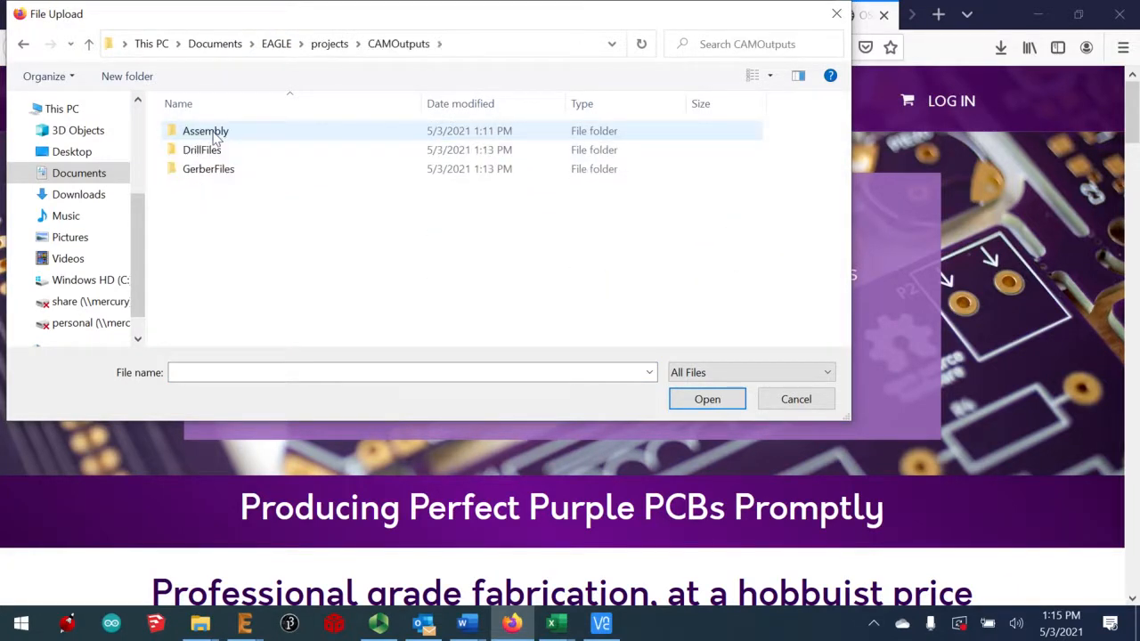
pyautogui.doubleClick(209, 169)
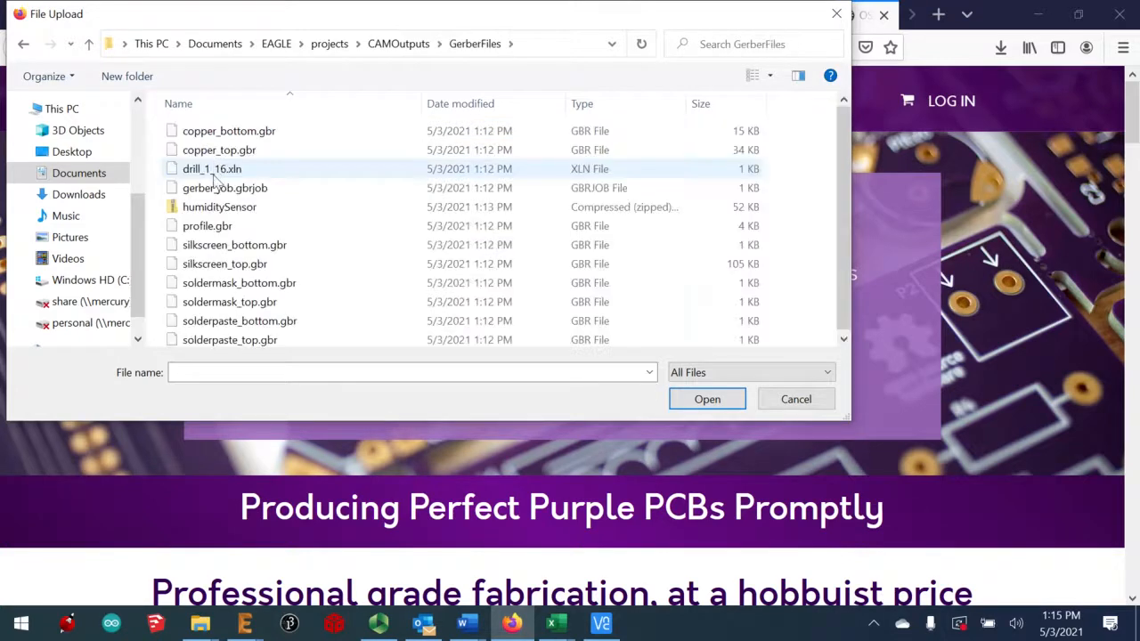
pyautogui.doubleClick(221, 211)
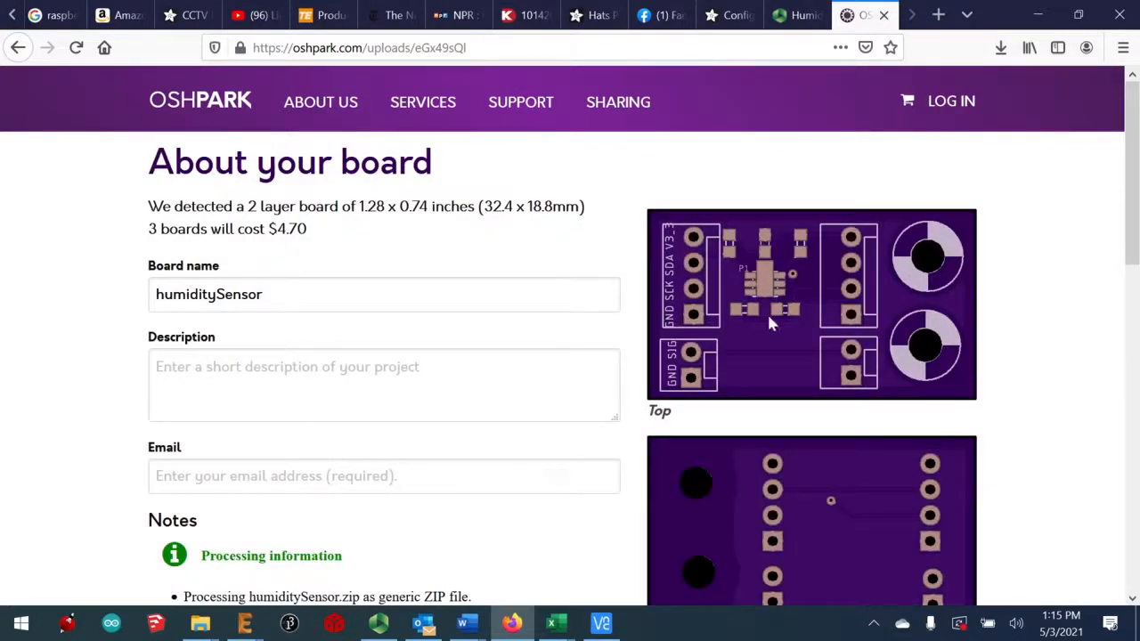
# Sign in, fill in the board description, and review the notes and missing bottom silk screen warning
pyautogui.scroll(-4, 1051, 222)
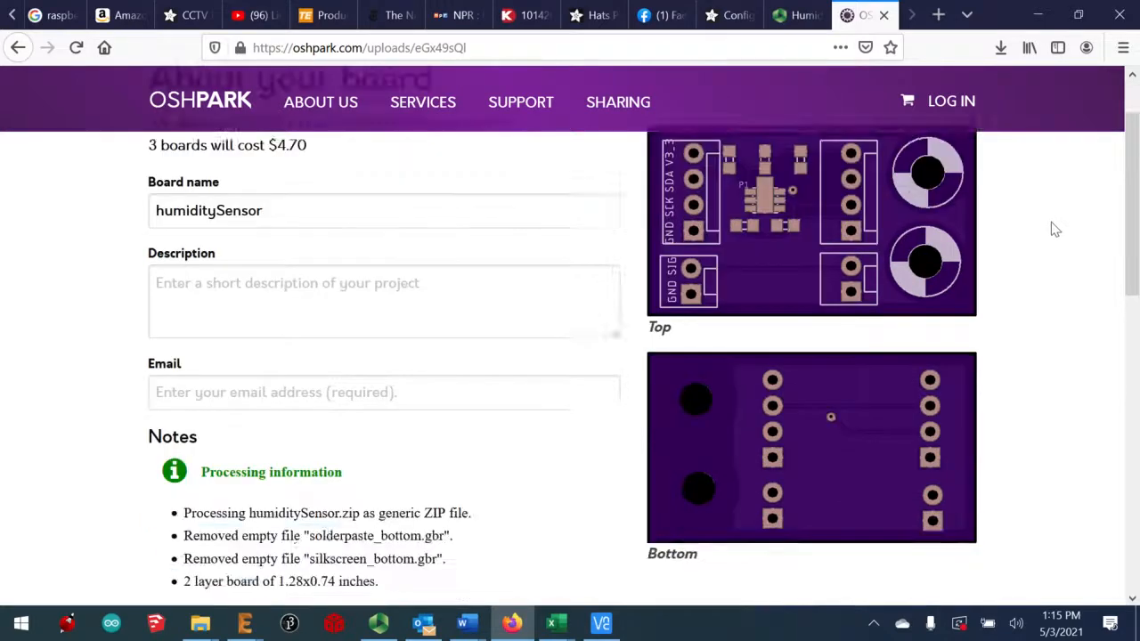
pyautogui.scroll(4, 1050, 227)
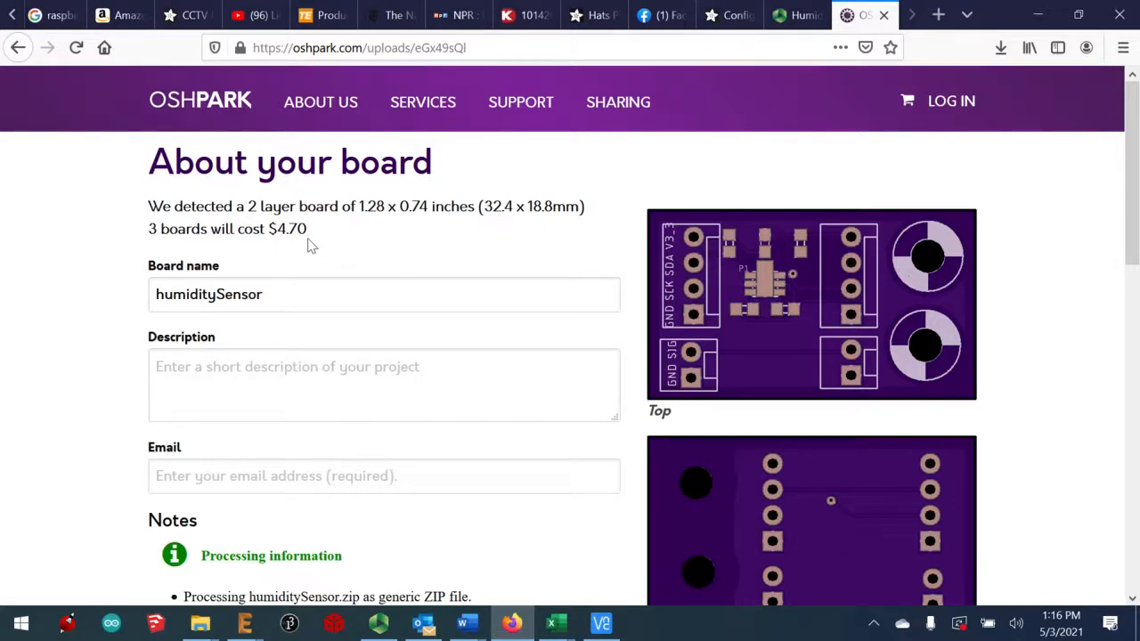
pyautogui.click(319, 378)
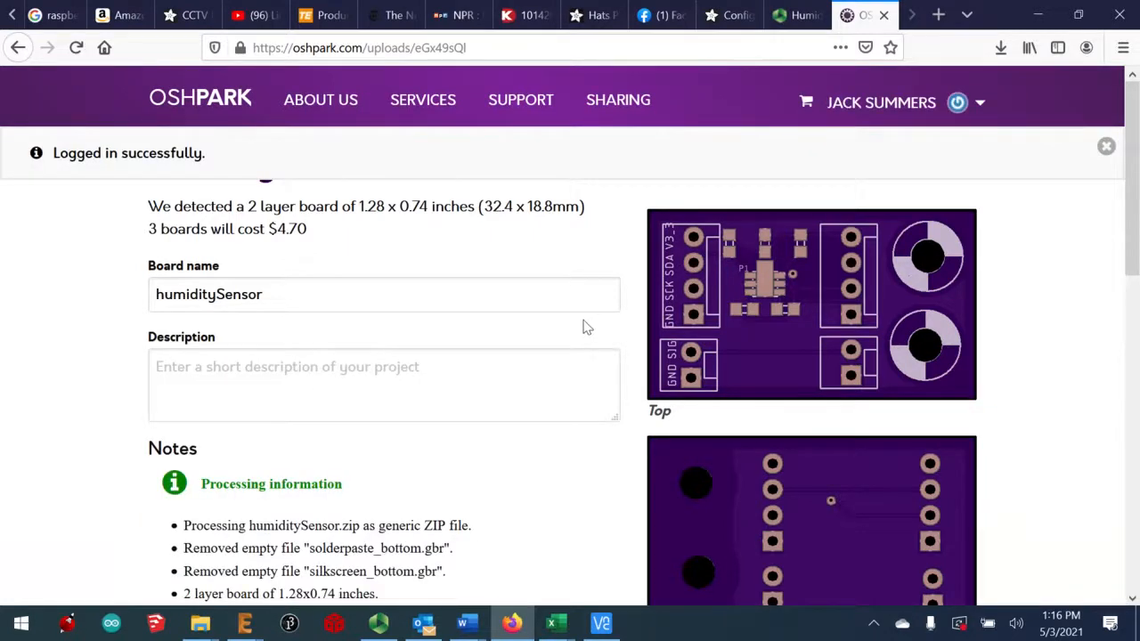
pyautogui.scroll(-3, 576, 326)
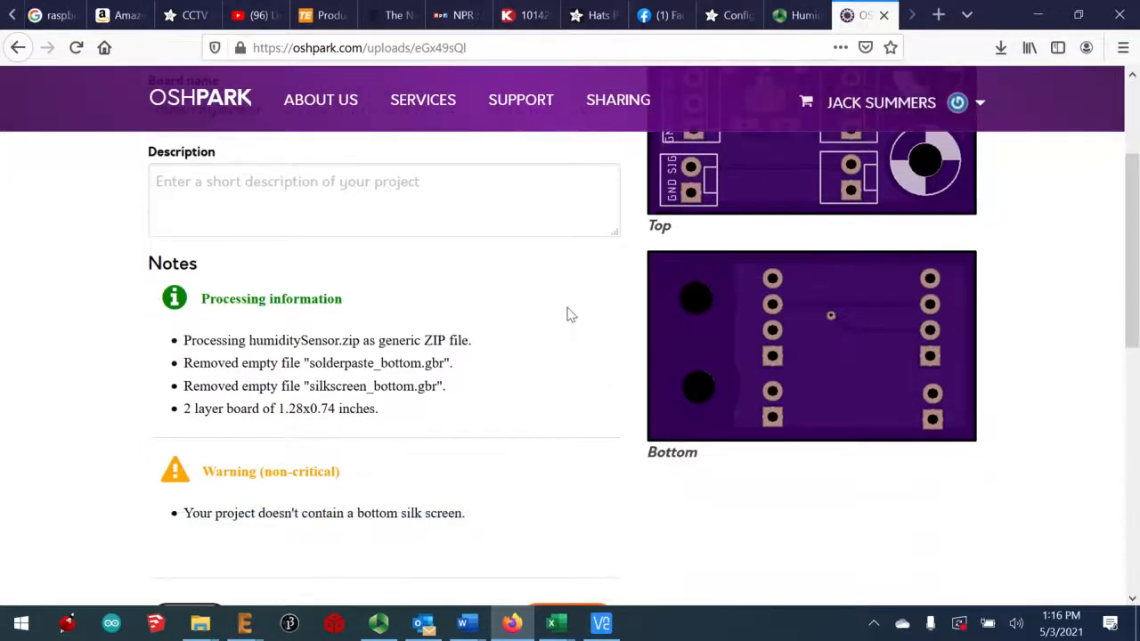
pyautogui.scroll(2, 569, 312)
pyautogui.scroll(-3, 567, 308)
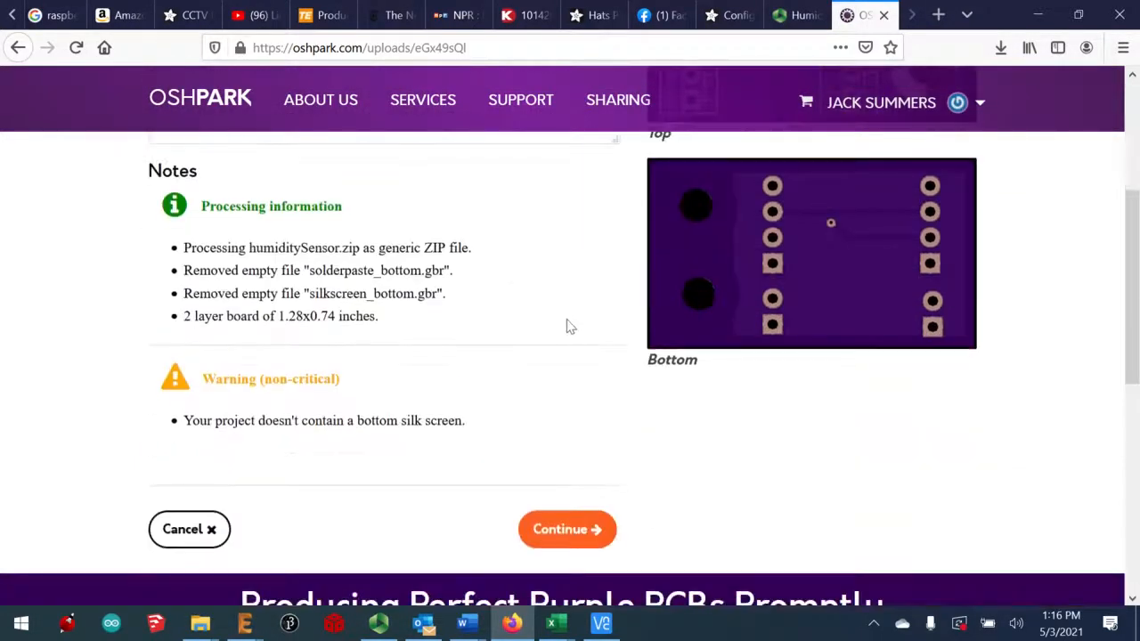
# Continue to Verify your design, check every rendered board layer, then order the humiditySensor board
pyautogui.click(570, 538)
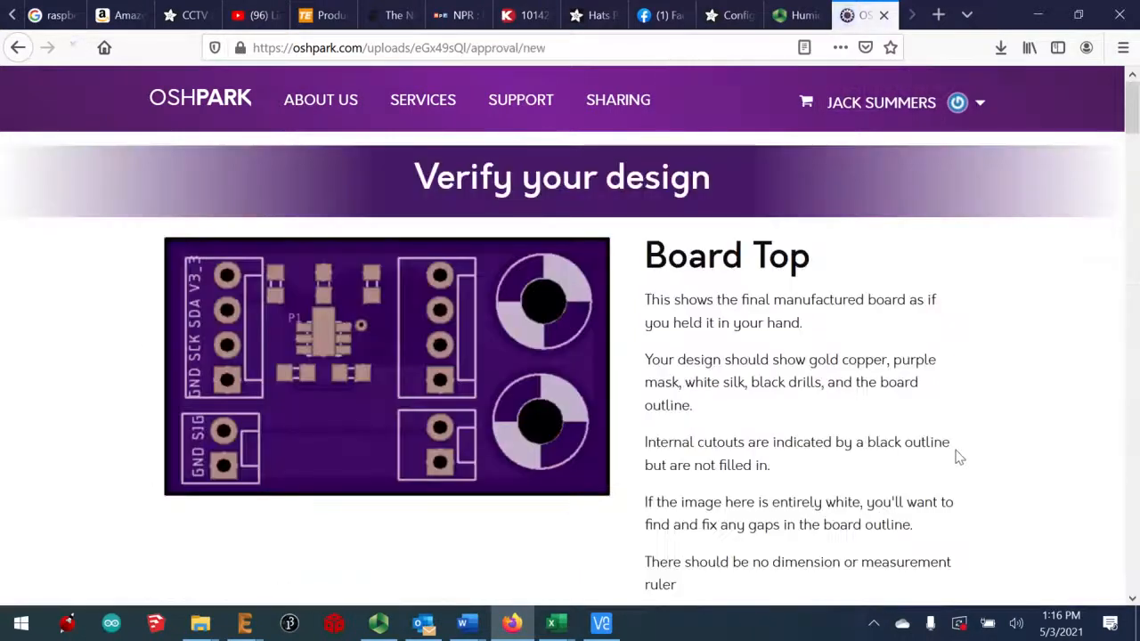
pyautogui.scroll(-3, 959, 457)
pyautogui.scroll(-8, 959, 456)
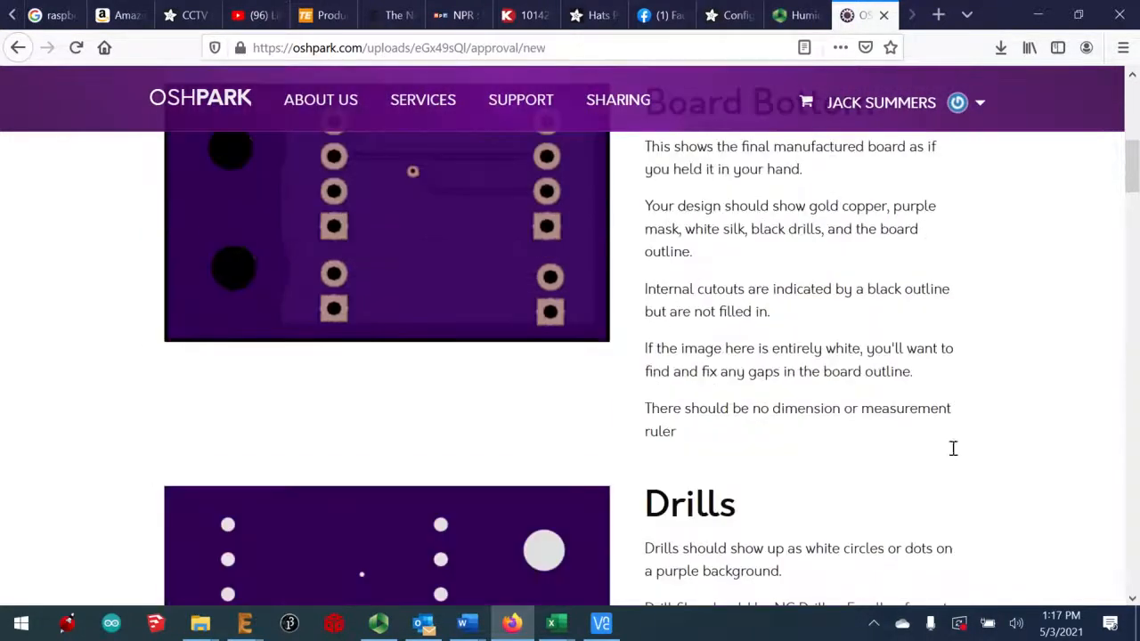
pyautogui.scroll(-8, 955, 455)
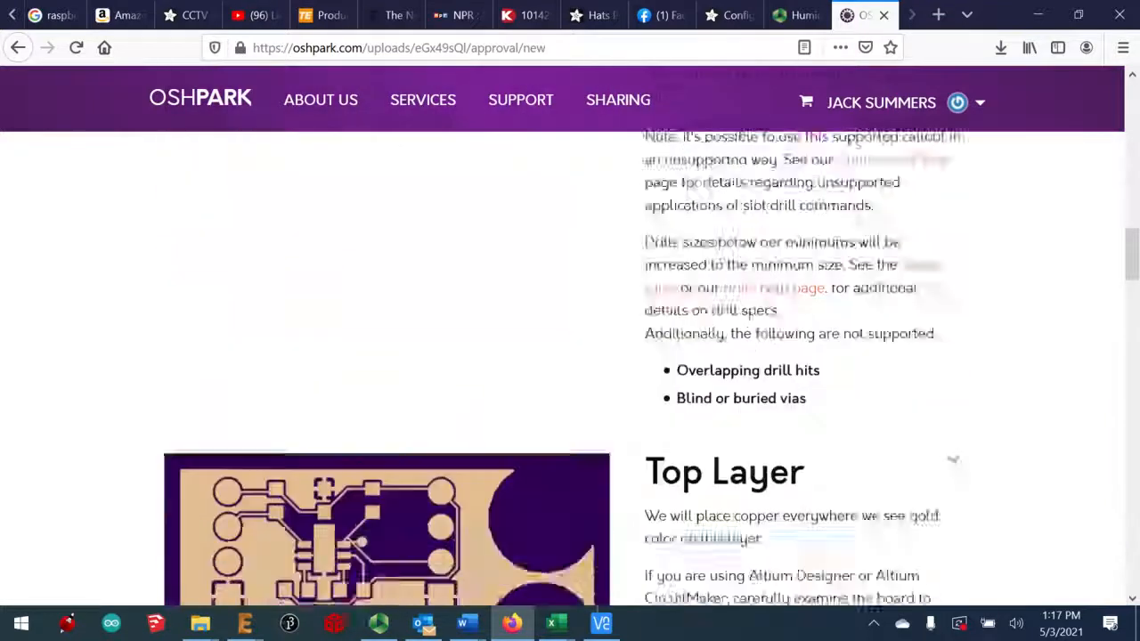
pyautogui.scroll(-5, 952, 455)
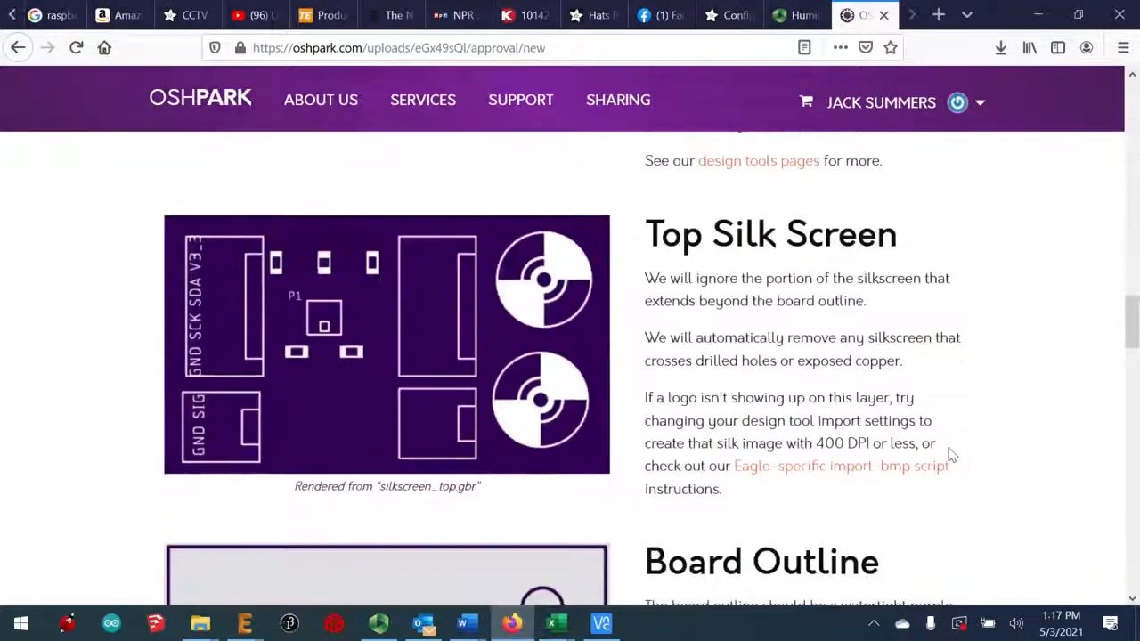
pyautogui.scroll(-3, 951, 455)
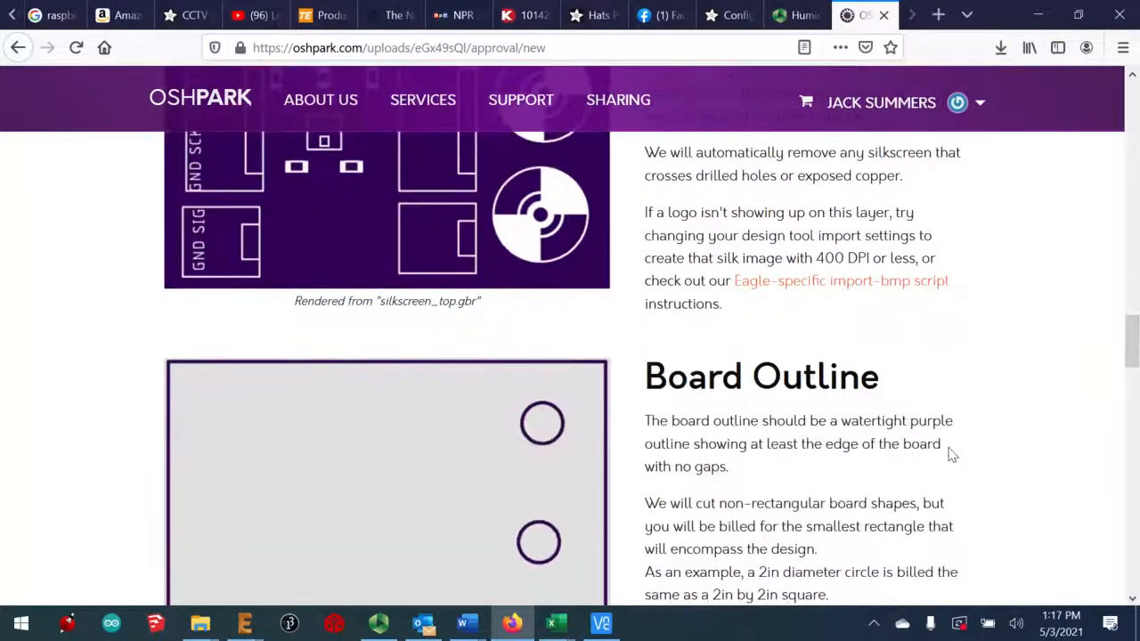
pyautogui.scroll(-3, 952, 455)
pyautogui.scroll(-7, 952, 455)
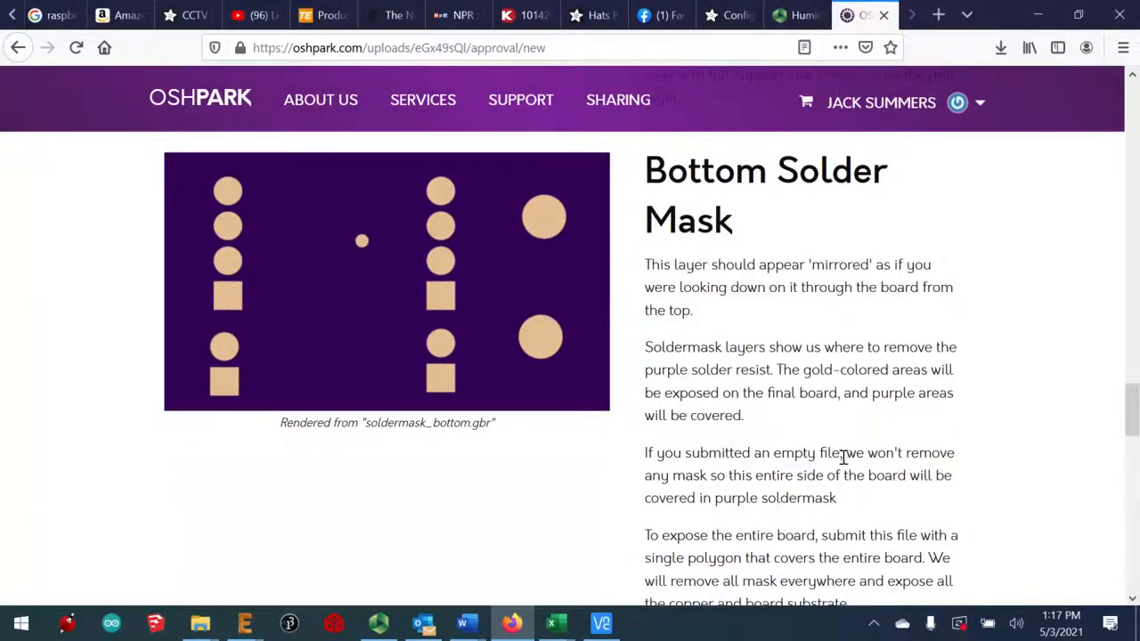
pyautogui.scroll(-13, 842, 456)
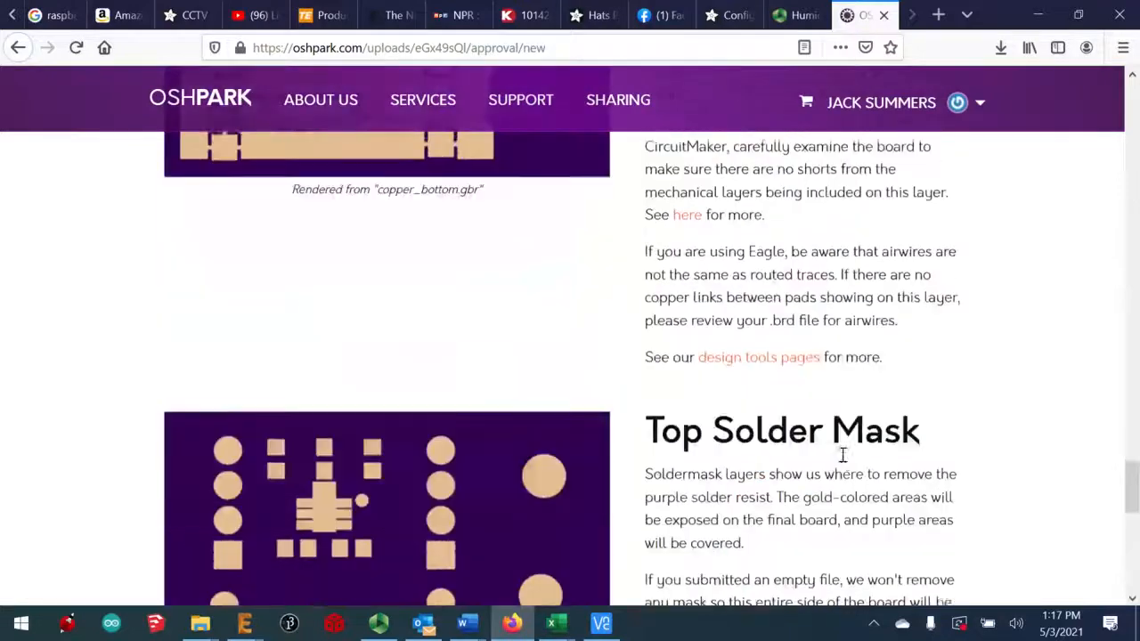
pyautogui.scroll(-10, 842, 455)
pyautogui.scroll(1, 926, 321)
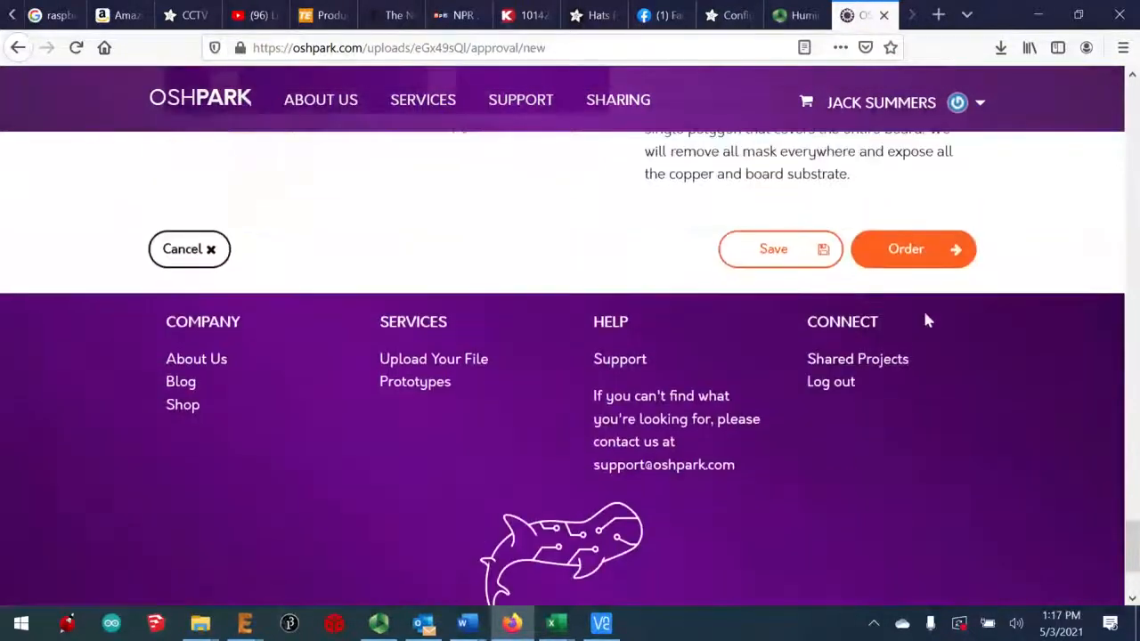
pyautogui.click(897, 253)
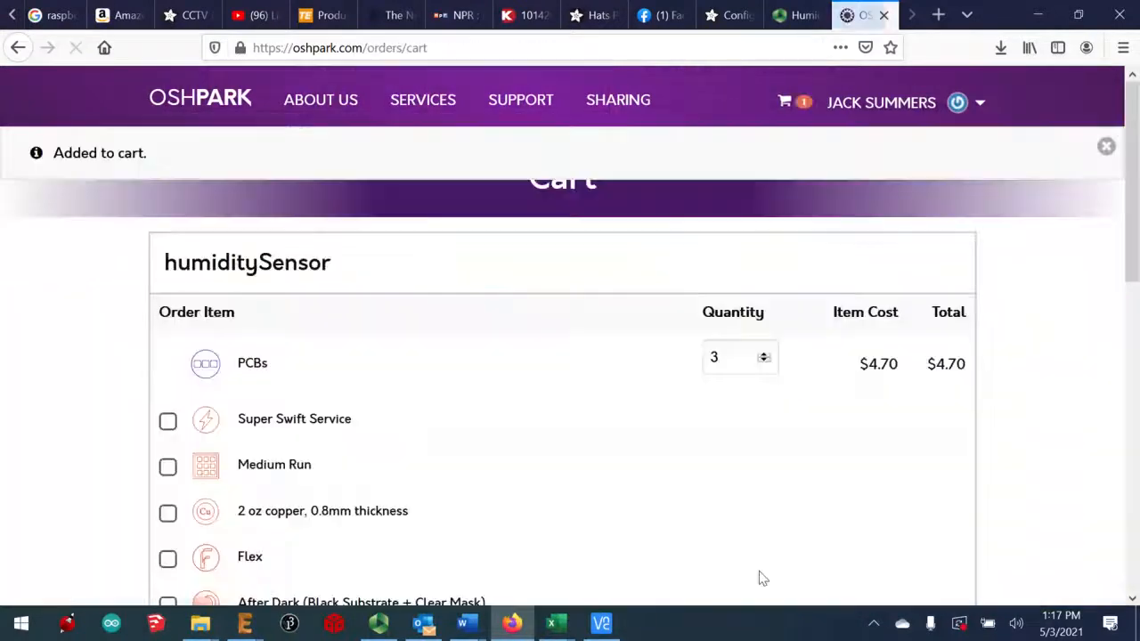
# Review the cart holding 3 PCBs at $4.70 and proceed to checkout
pyautogui.scroll(-2, 933, 491)
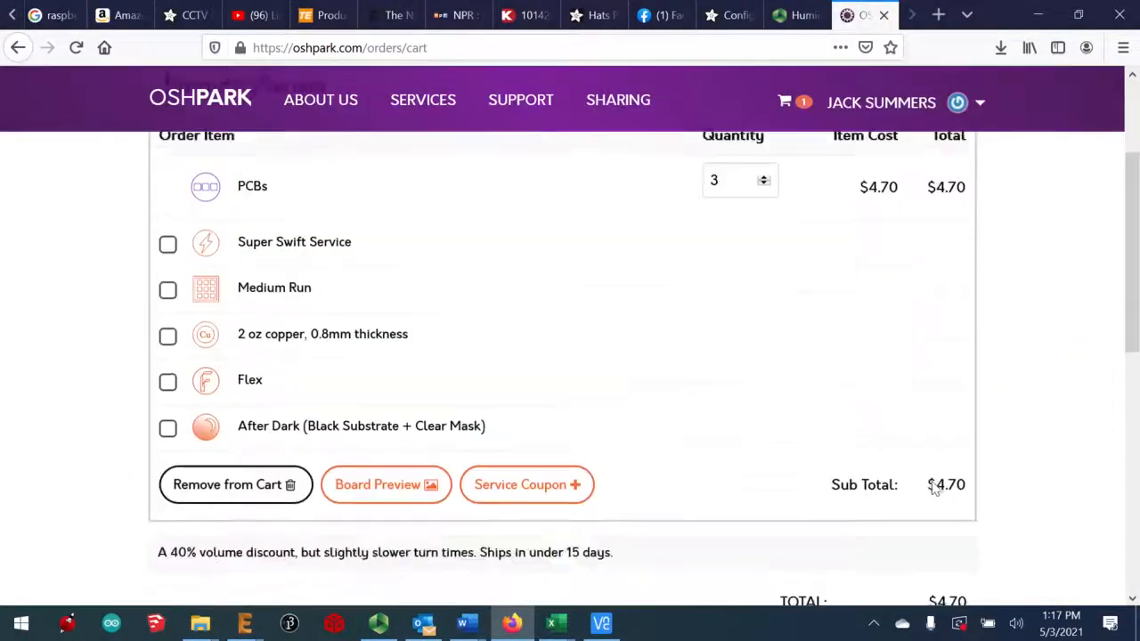
pyautogui.scroll(-2, 942, 495)
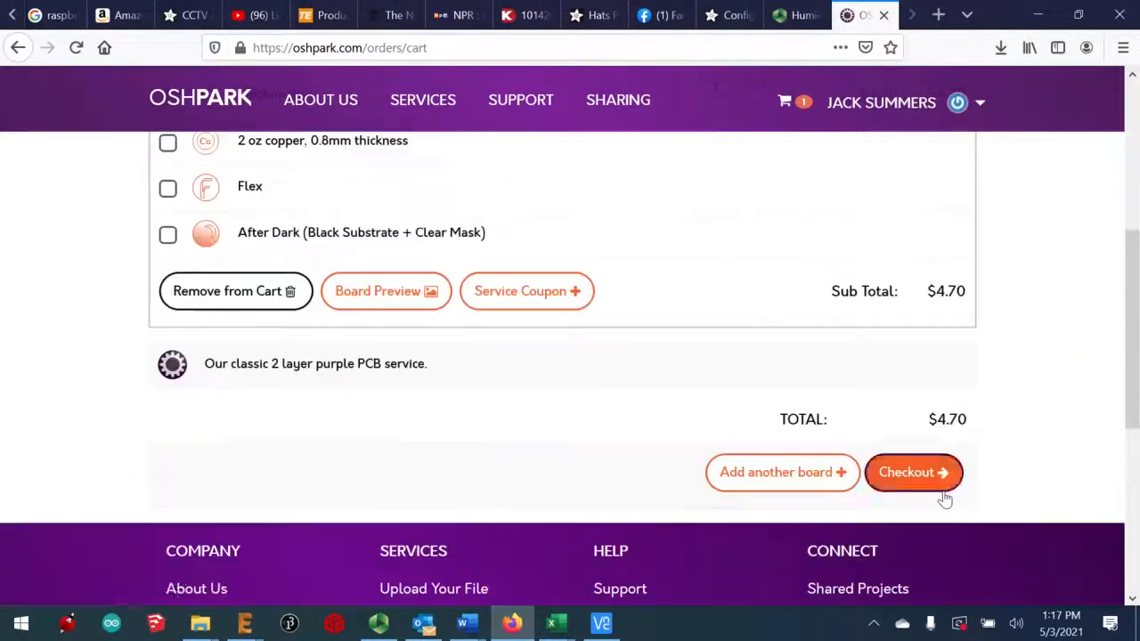
pyautogui.click(899, 475)
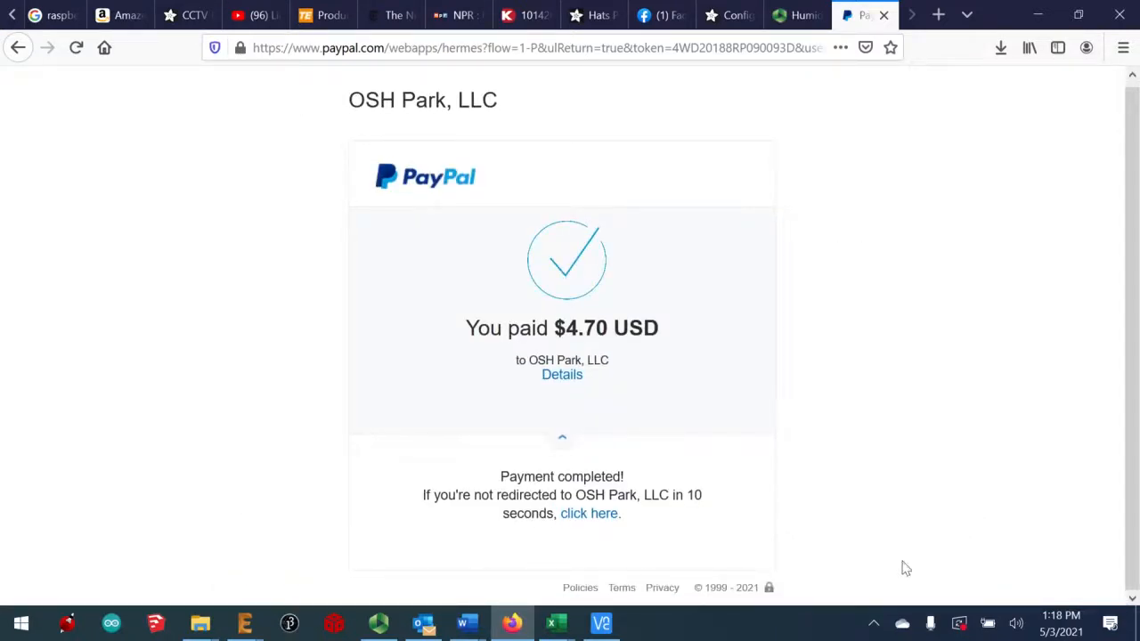
# Confirm the $4.70 USD PayPal payment to OSH Park, LLC
pyautogui.click(379, 623)
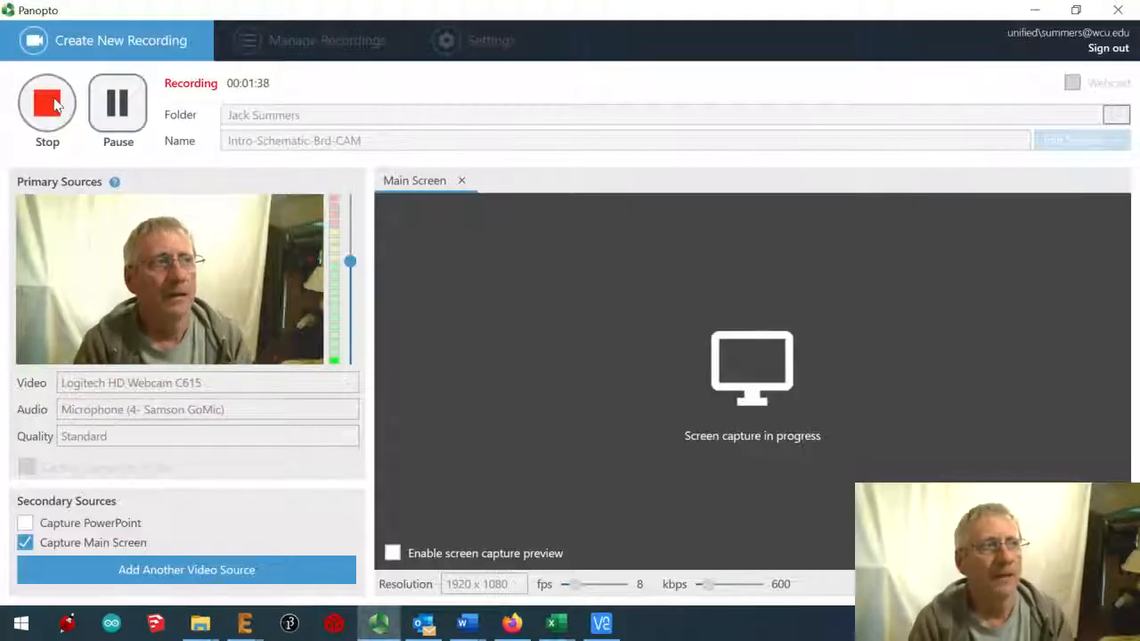